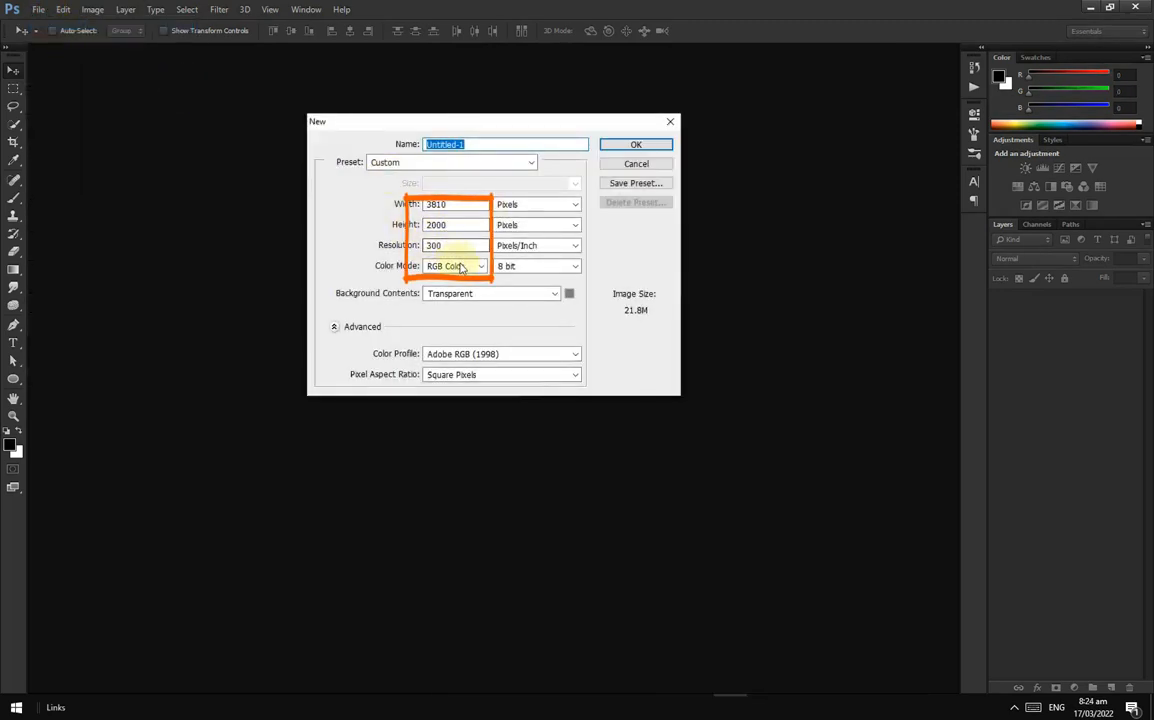
Step: Create a 3810 × 2000 px document at 300 pixels/inch in RGB Color, 8 bit, with transparent background contents
click(495, 295)
click(497, 296)
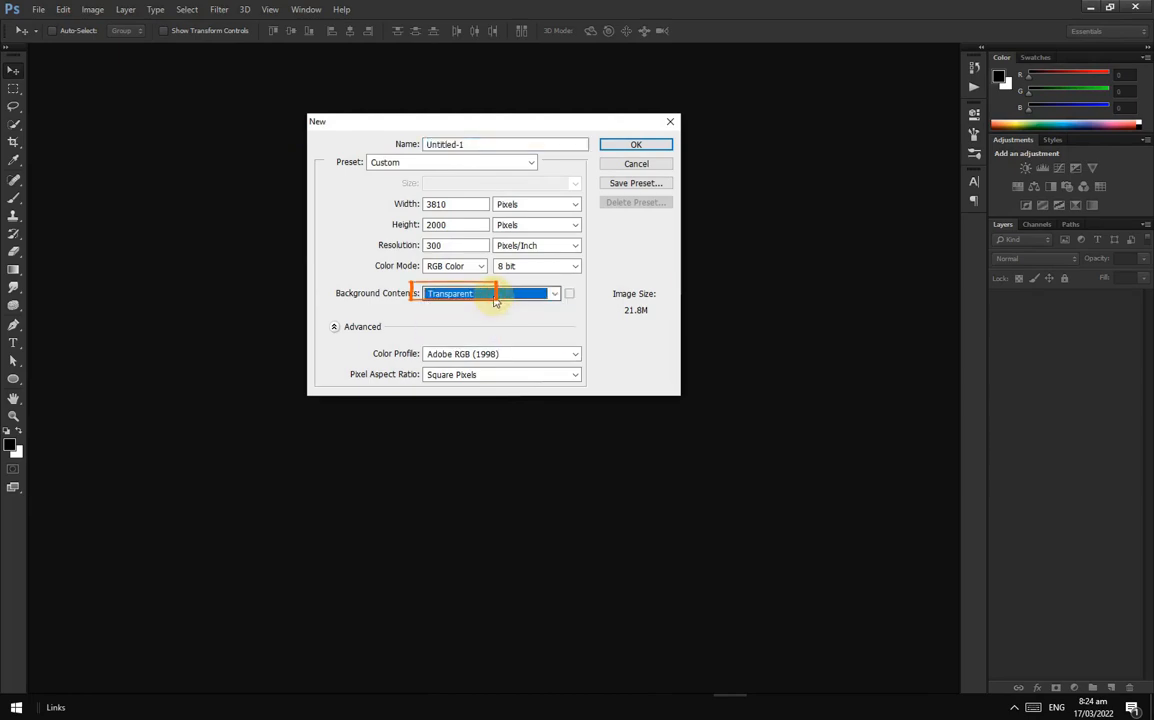
click(650, 150)
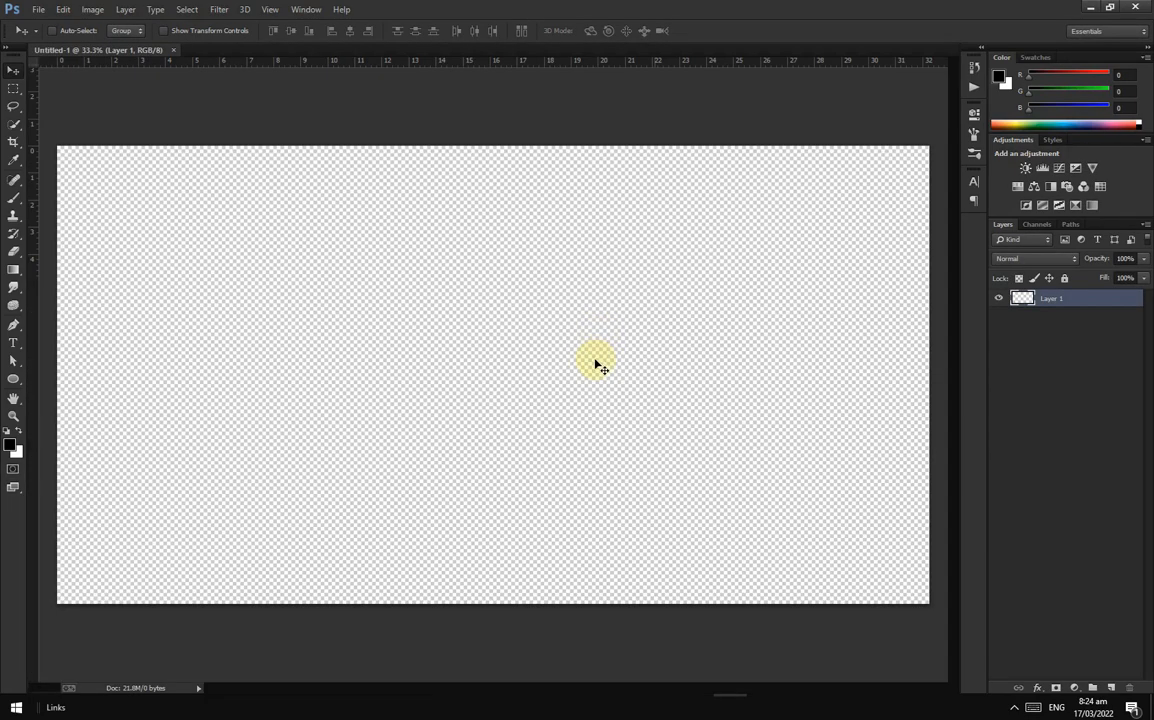
Step: Add a Solid Color fill layer in the slightly pale black #161616
click(1076, 687)
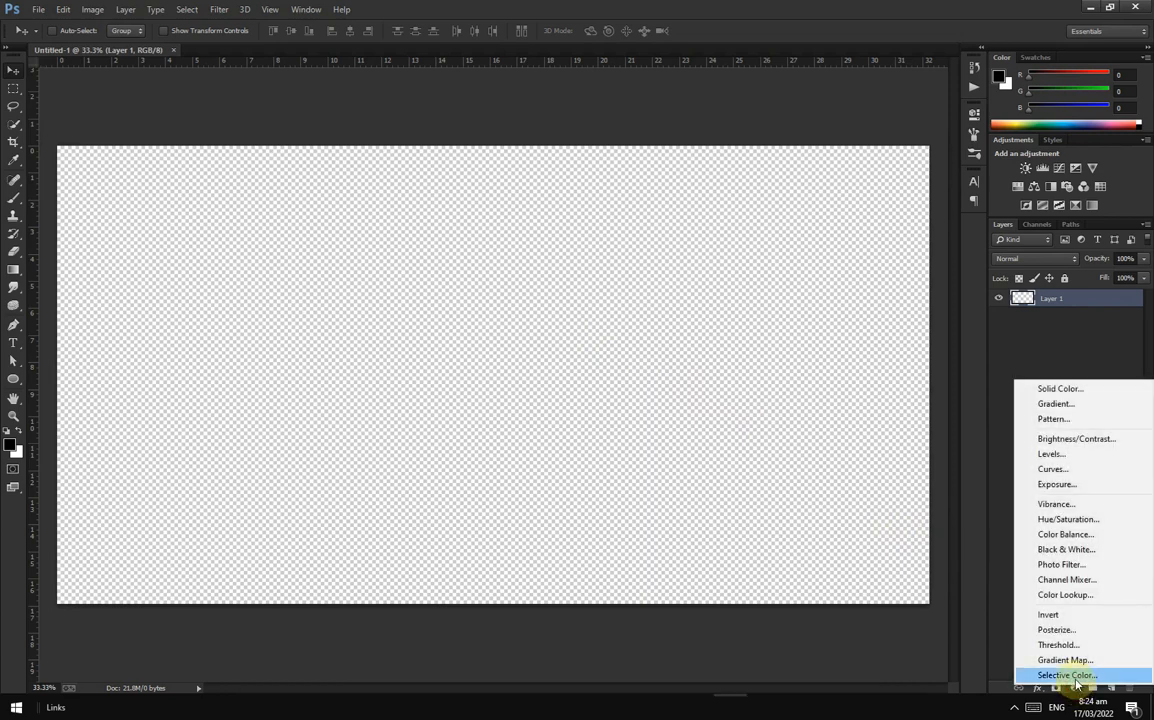
click(1068, 390)
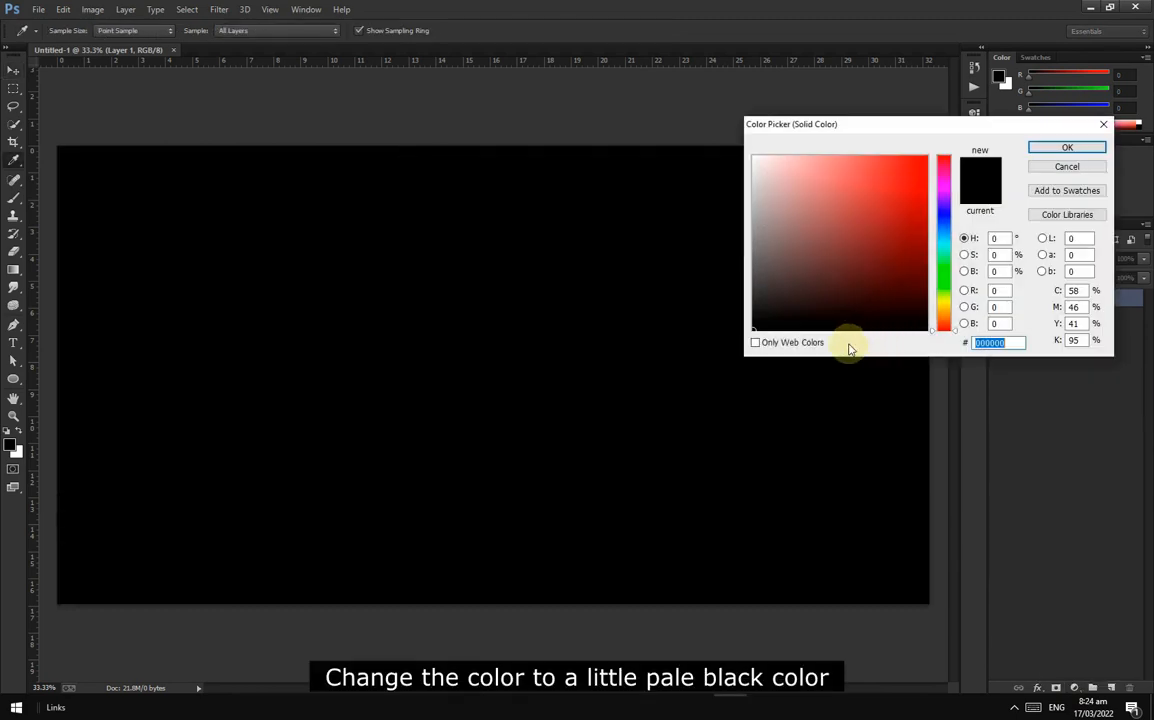
click(754, 313)
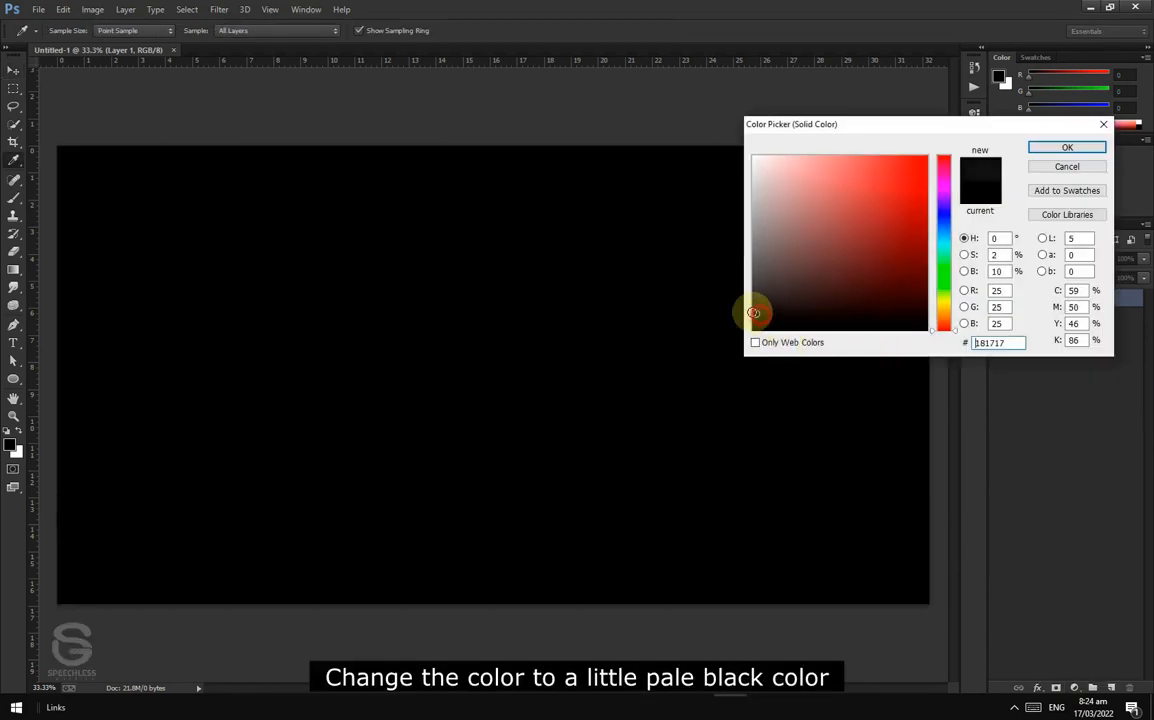
drag(752, 311, 752, 315)
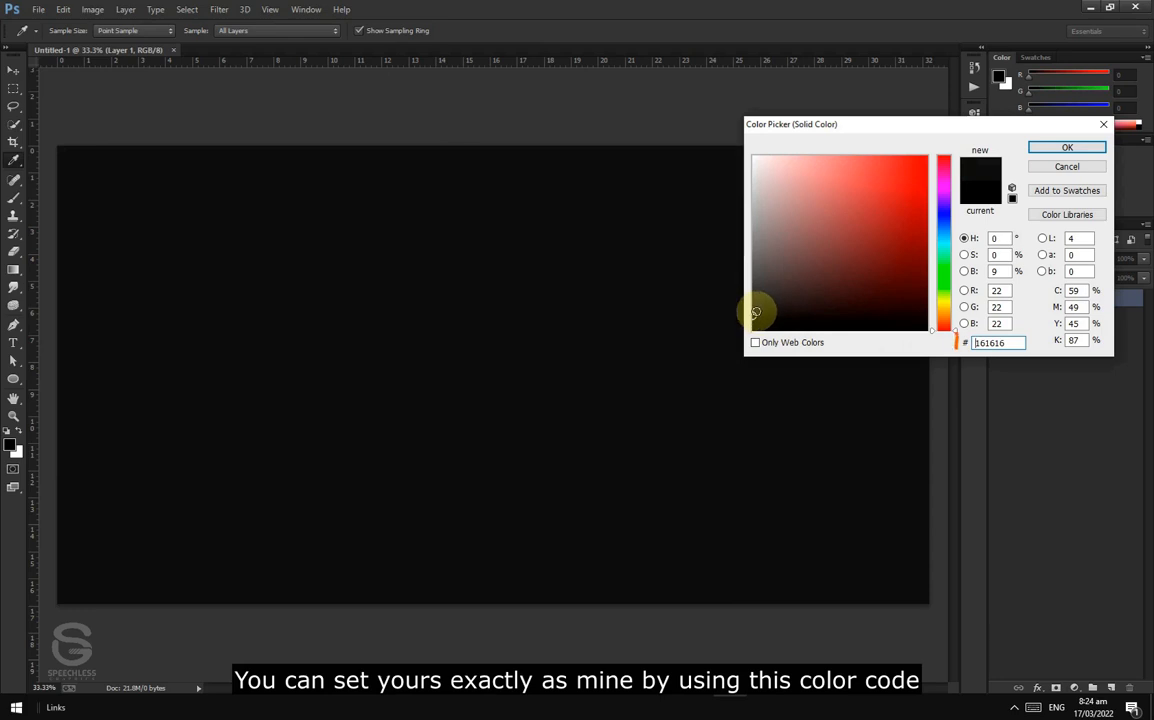
click(1067, 147)
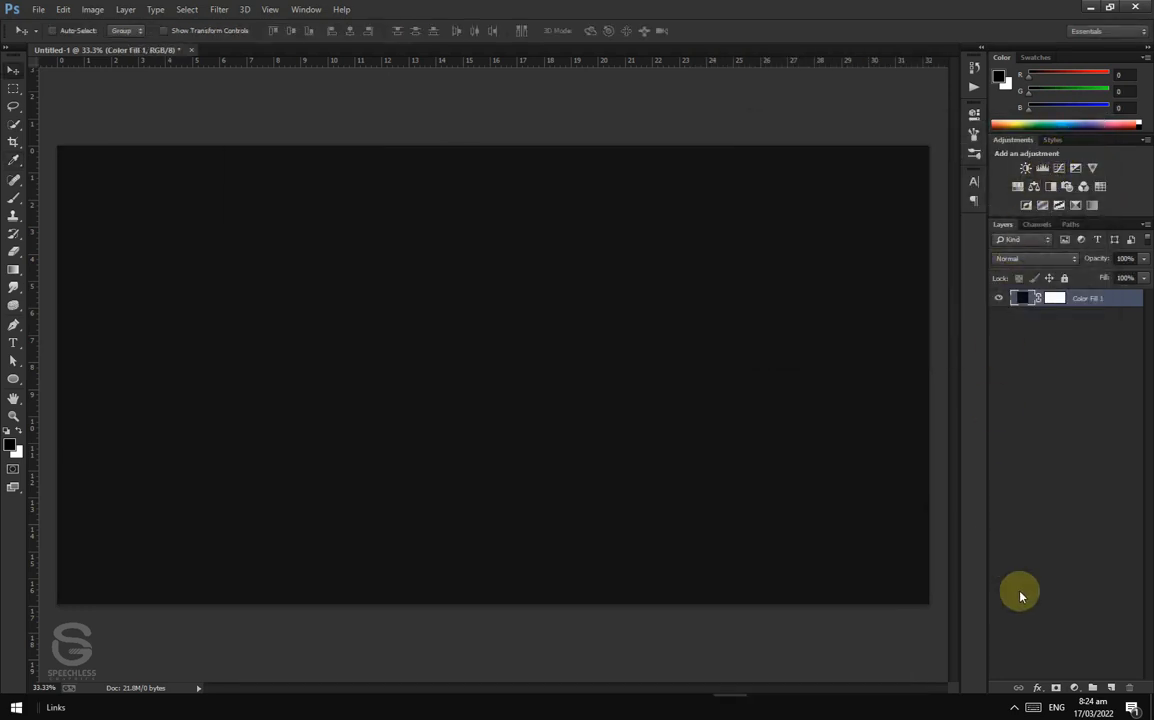
Step: Add a linear black-to-transparent Gradient fill layer with angle 39.81°, scale 209% and Dither enabled
click(1077, 688)
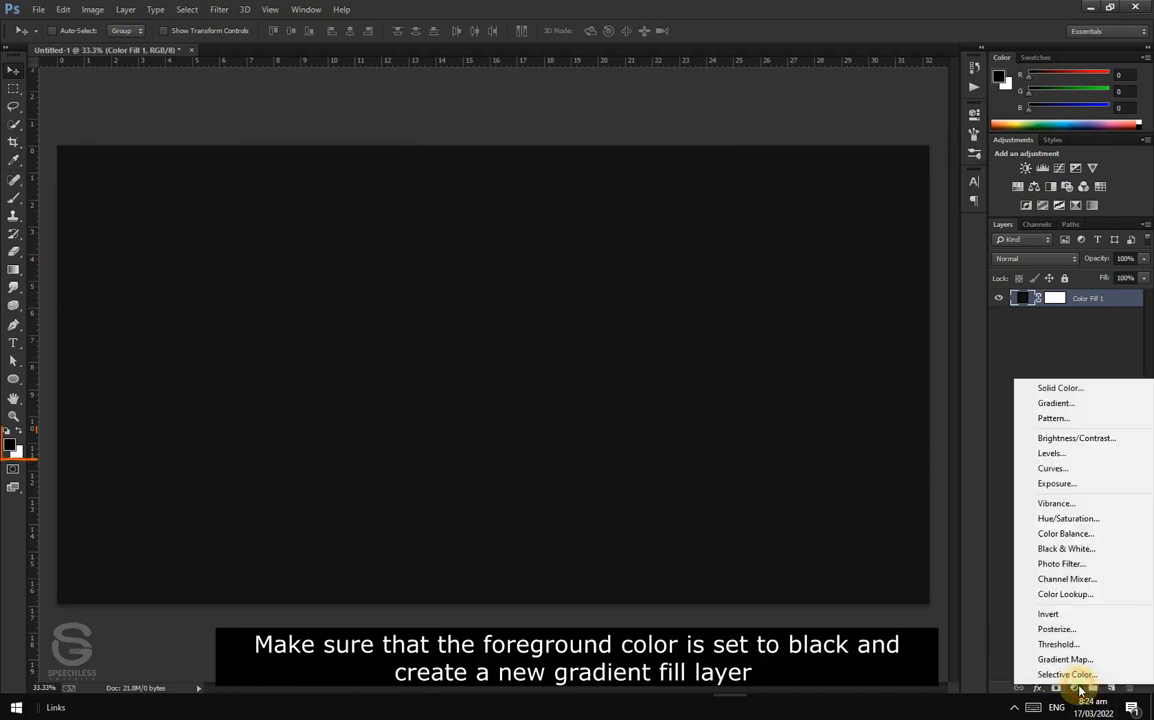
click(1057, 403)
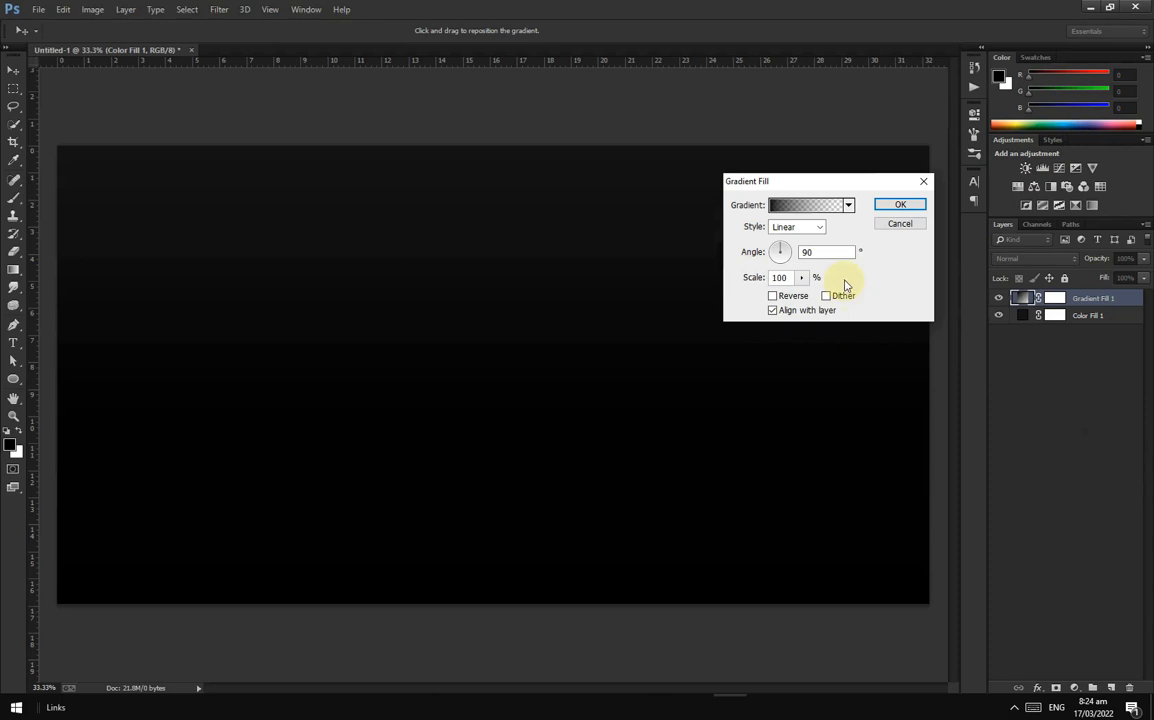
click(788, 247)
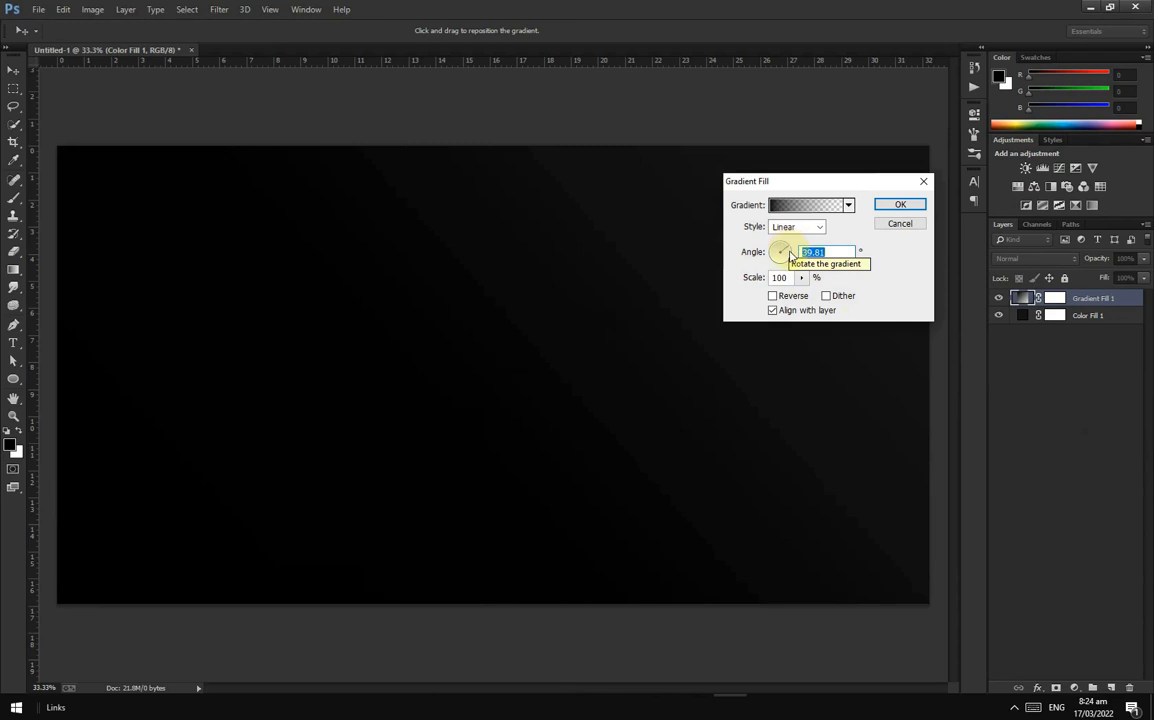
click(826, 297)
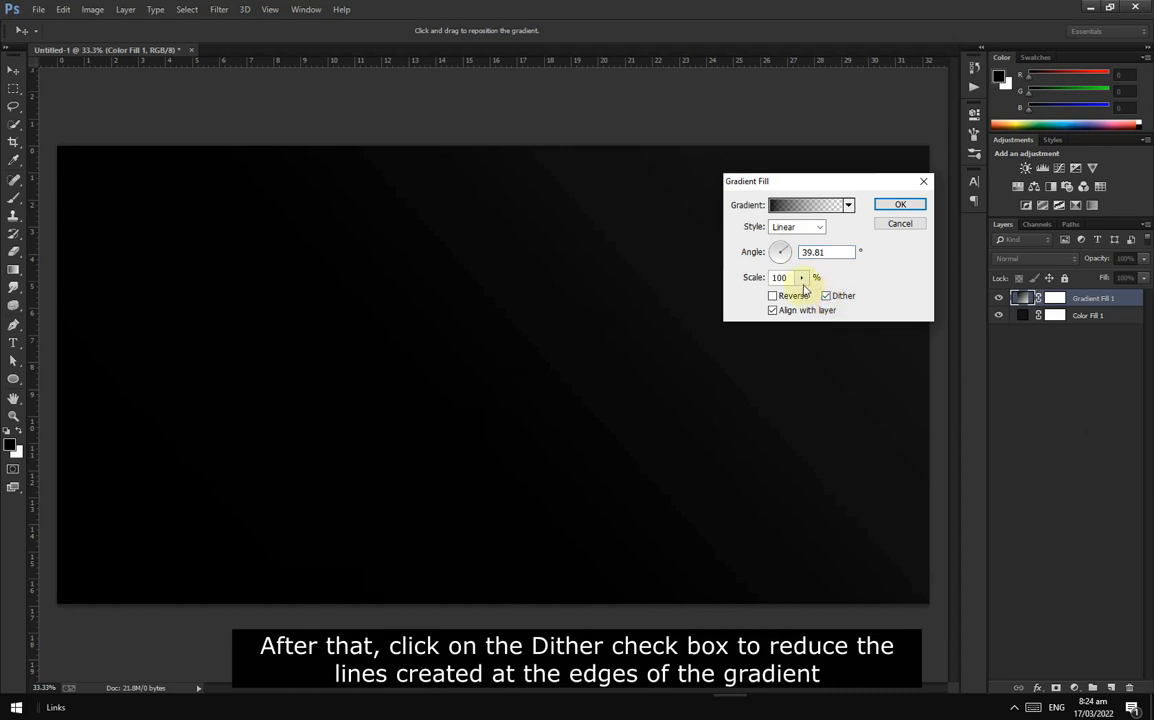
click(801, 279)
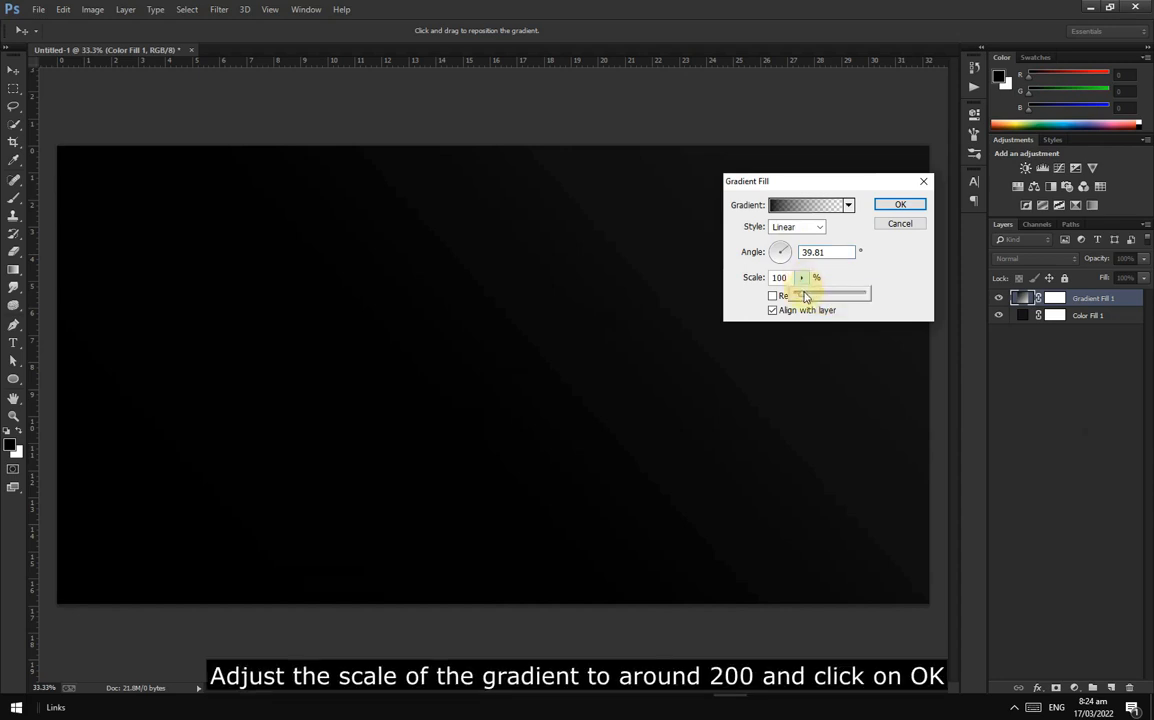
drag(823, 297, 810, 297)
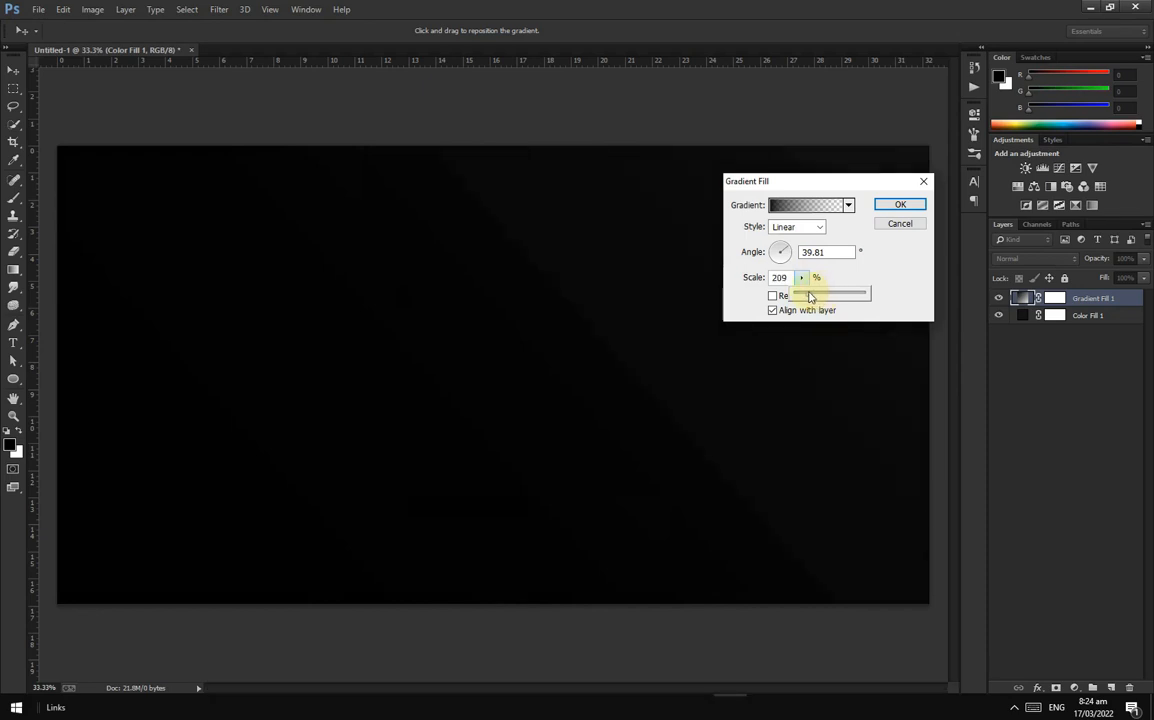
click(899, 204)
scroll(670, 375, up, 1)
scroll(670, 375, down, 1)
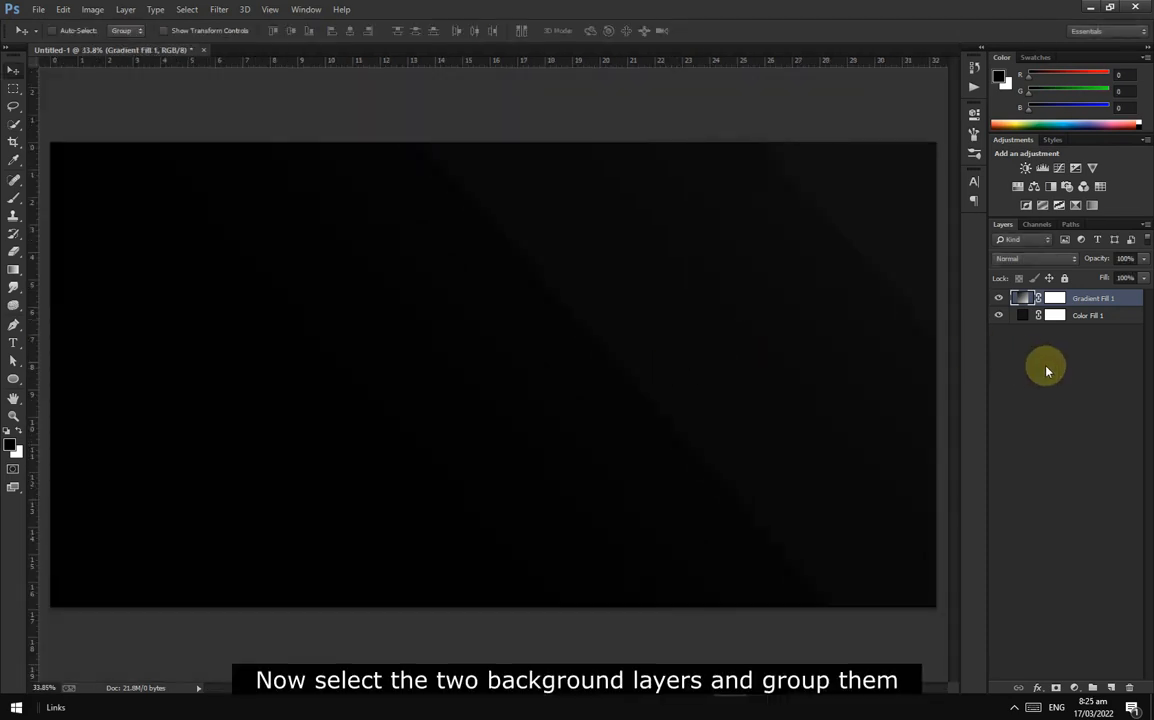
Step: Group the gradient and color fill layers and rename the group as BACKGROUND
ctrl+click(1090, 322)
key(ctrl+g)
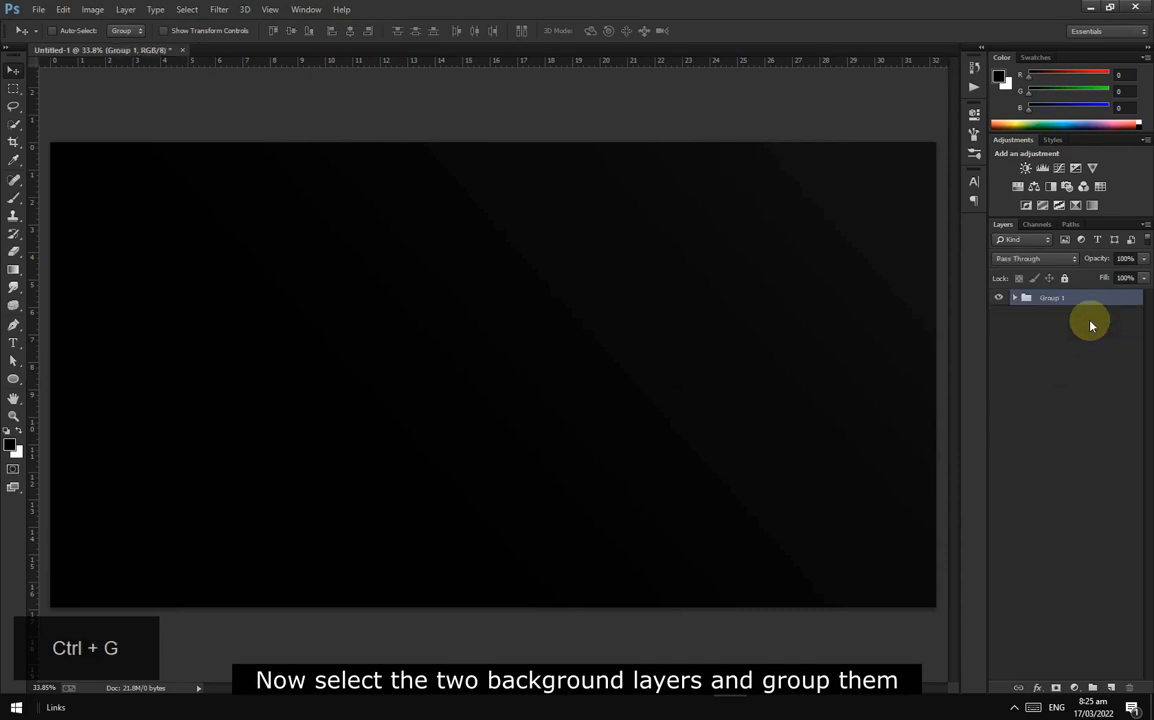
double_click(1056, 298)
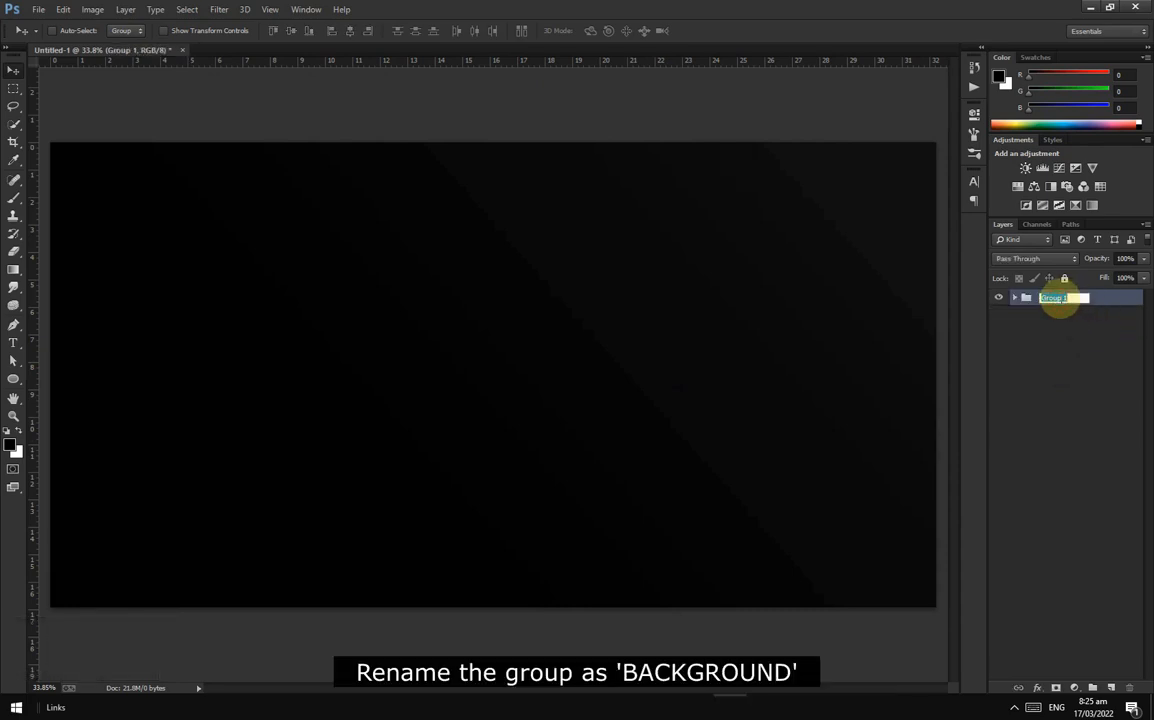
text(BACKGROUND)
key(Return)
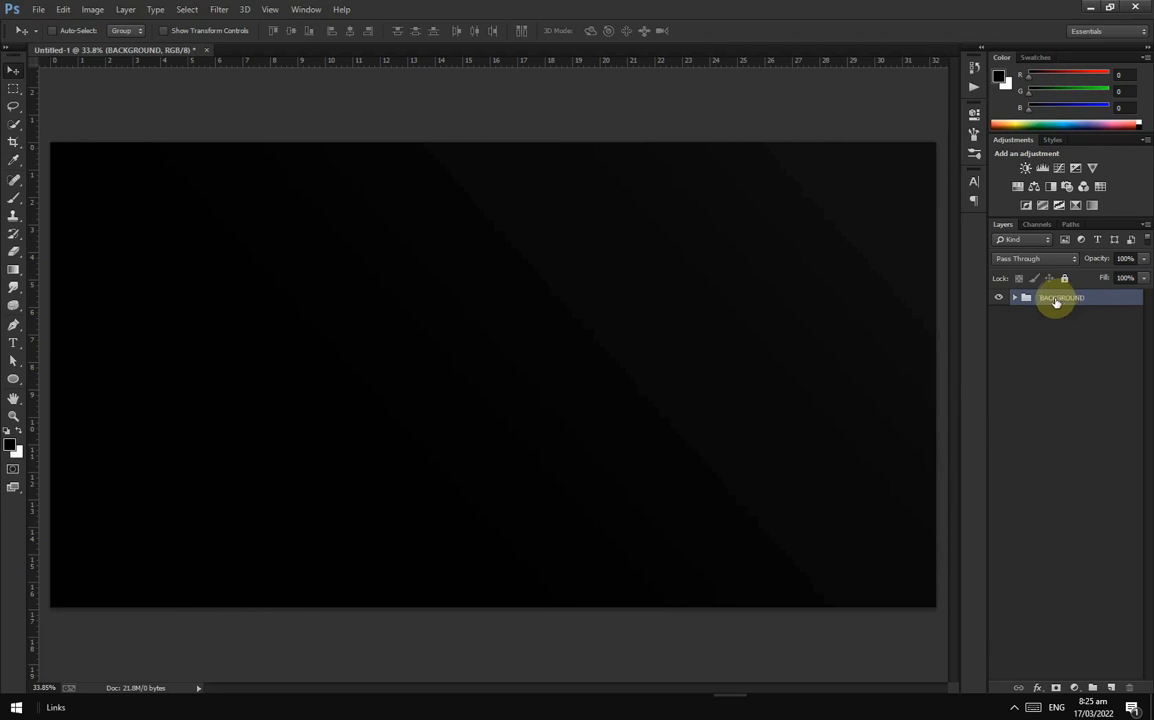
Step: Draw a vertical rounded rectangle about 48 × 1000 px with a 60 px radius setting, above the gradient fill inside the BACKGROUND group
click(1014, 298)
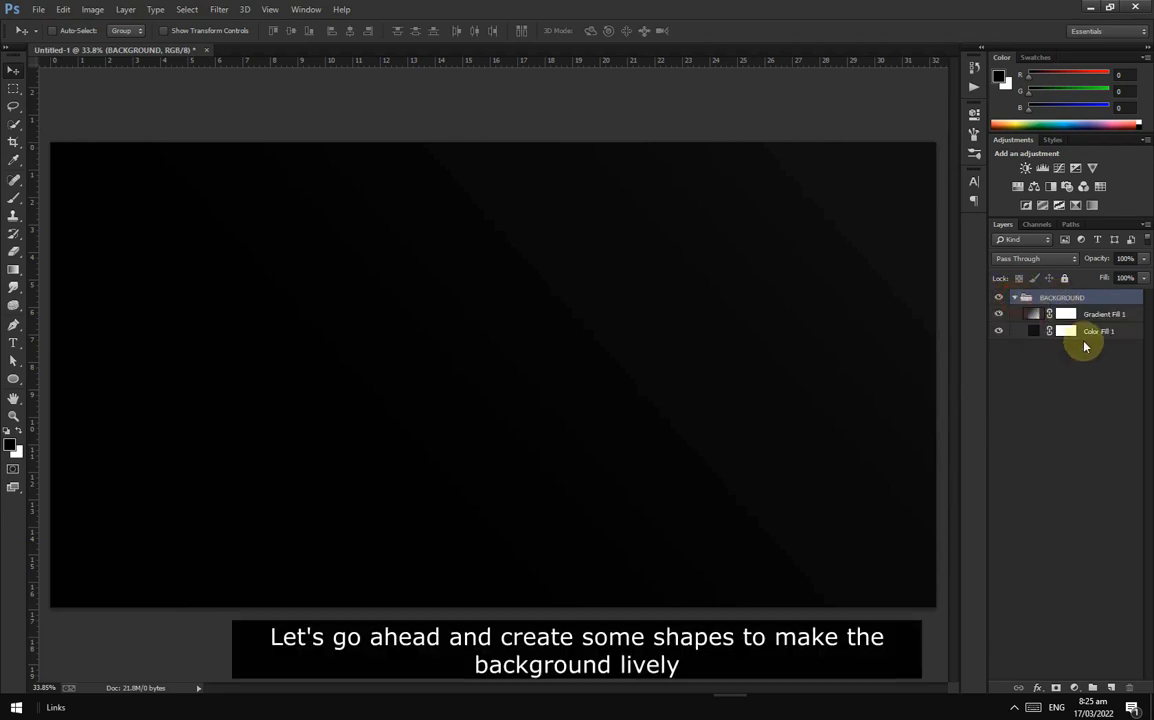
click(1104, 316)
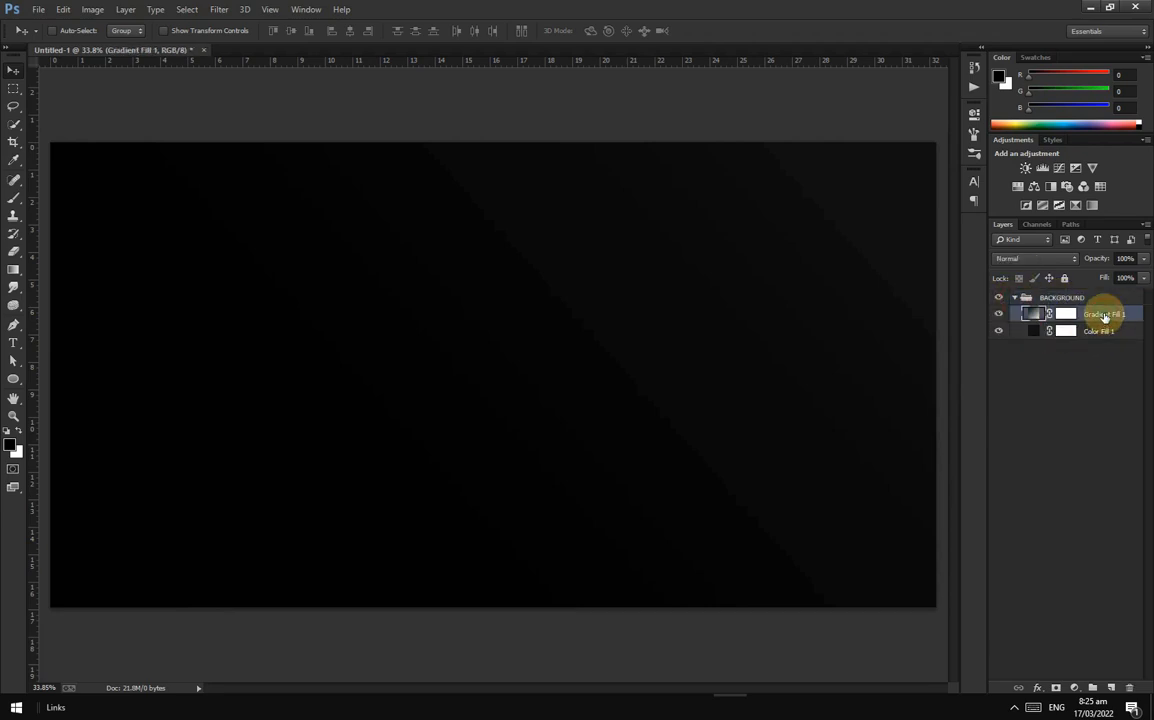
click(13, 380)
drag(13, 380, 72, 392)
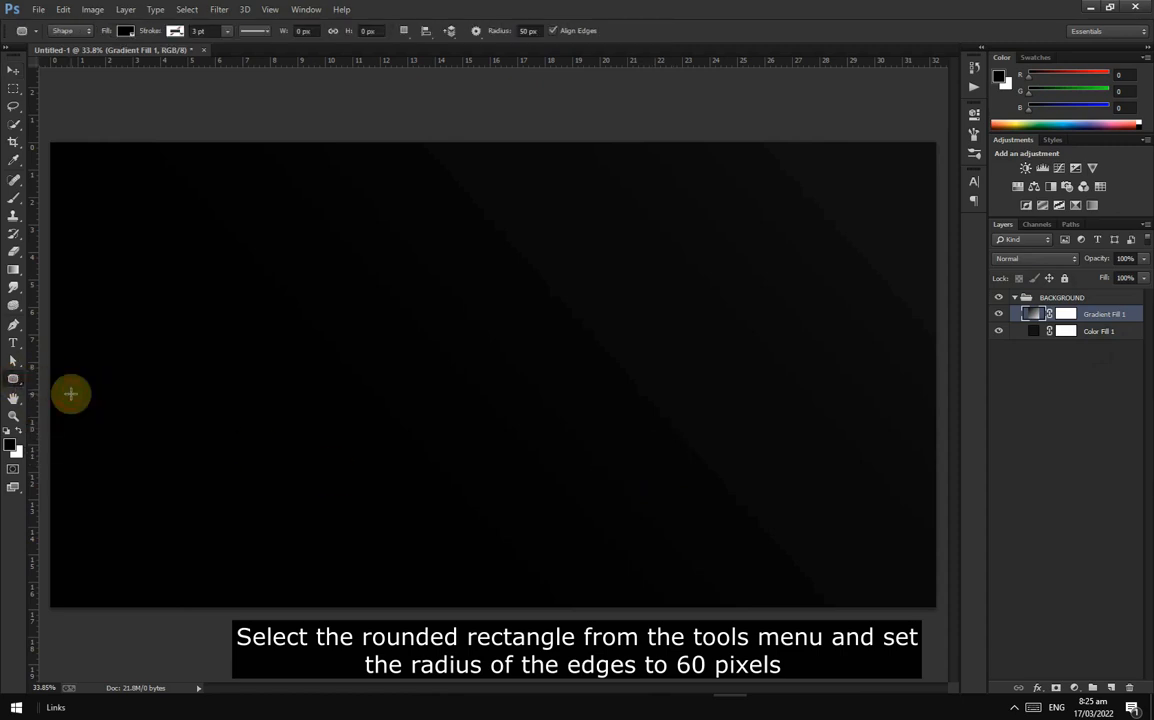
click(530, 31)
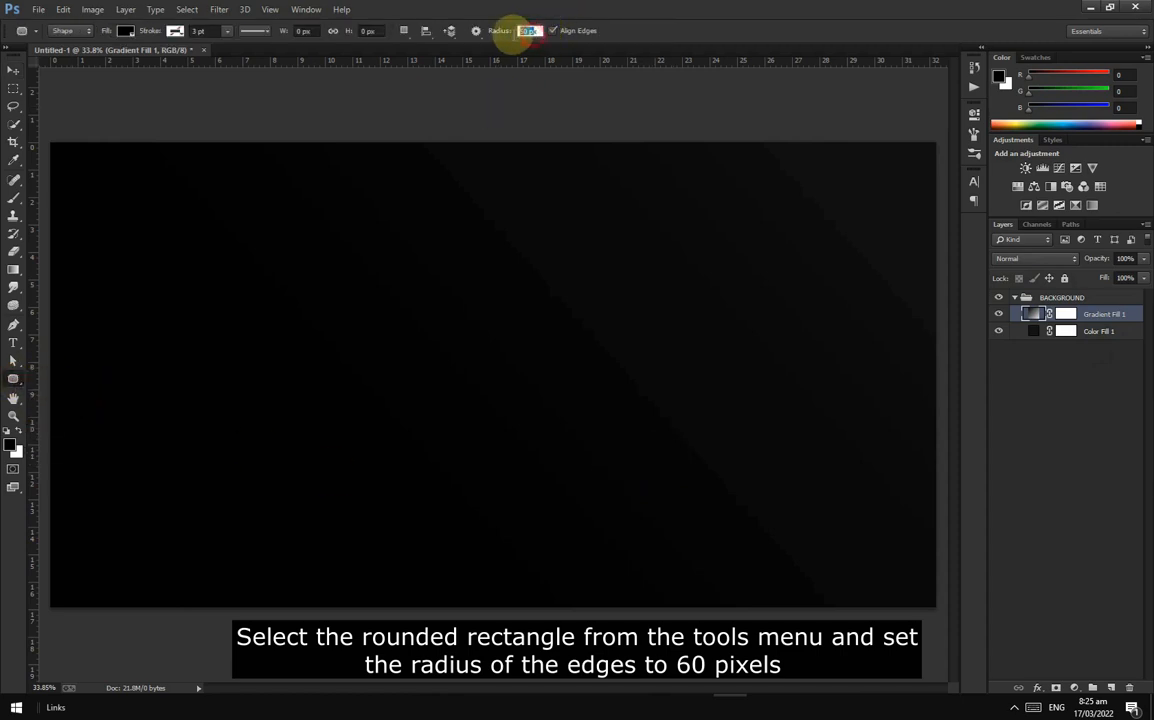
text(6)
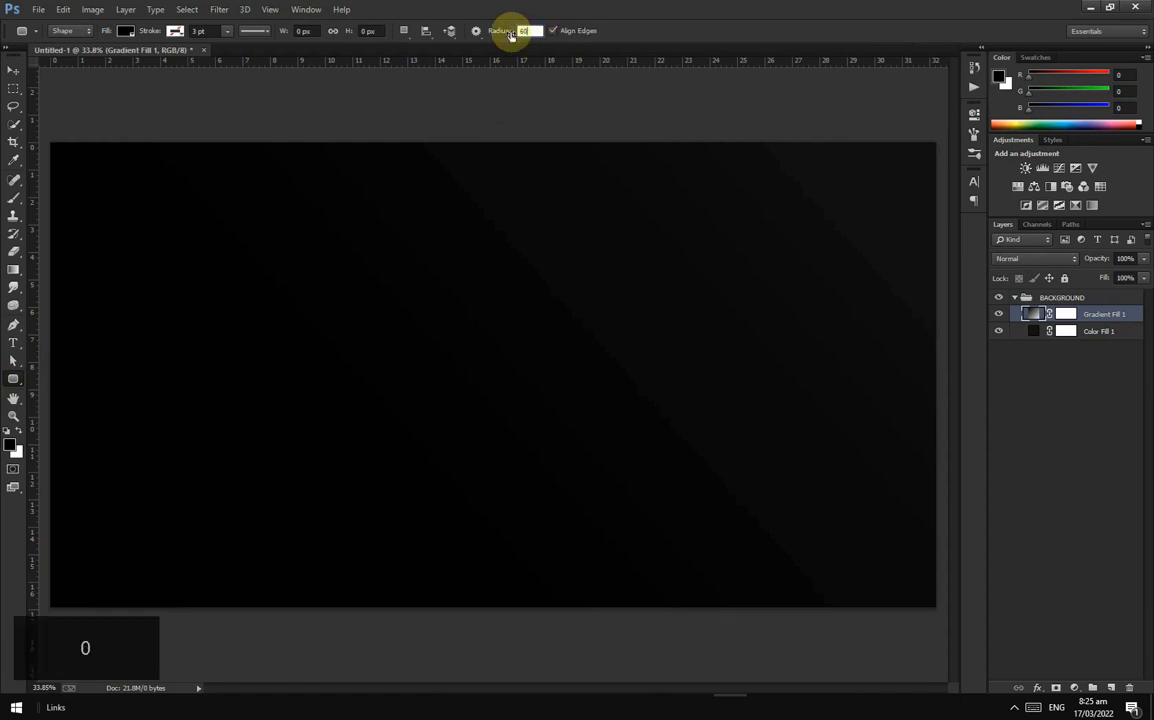
drag(329, 316, 335, 545)
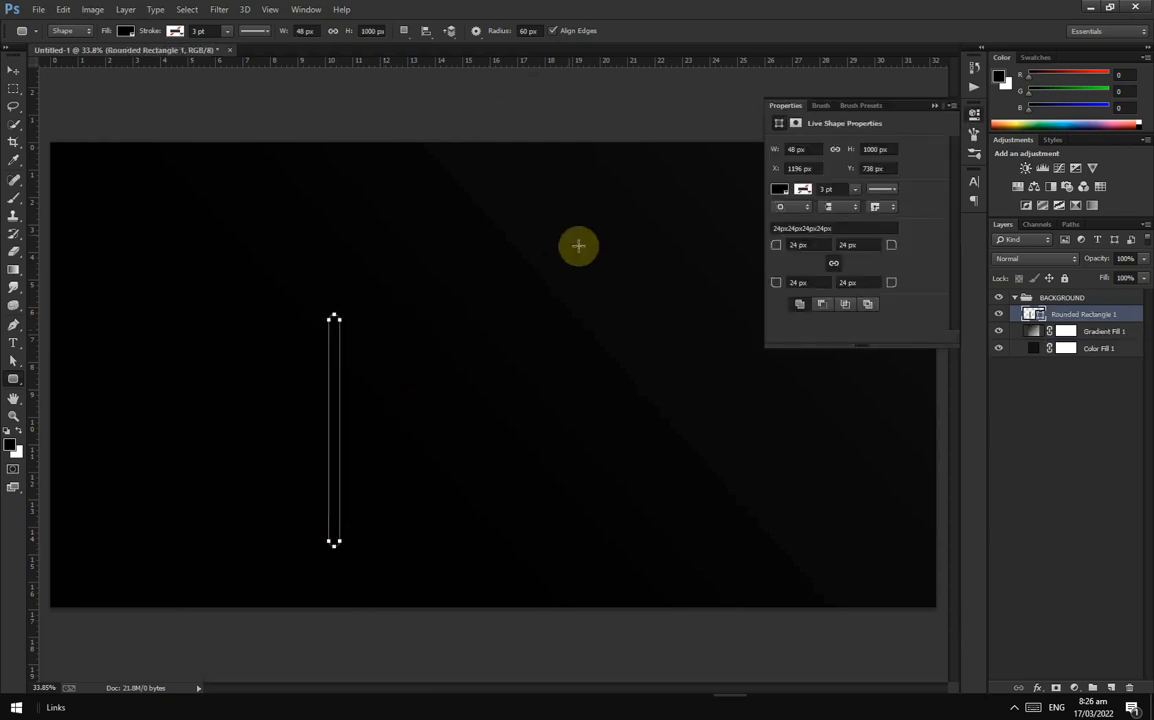
Step: Set the rounded rectangle's fill to the light grey #c9c9c9
click(779, 190)
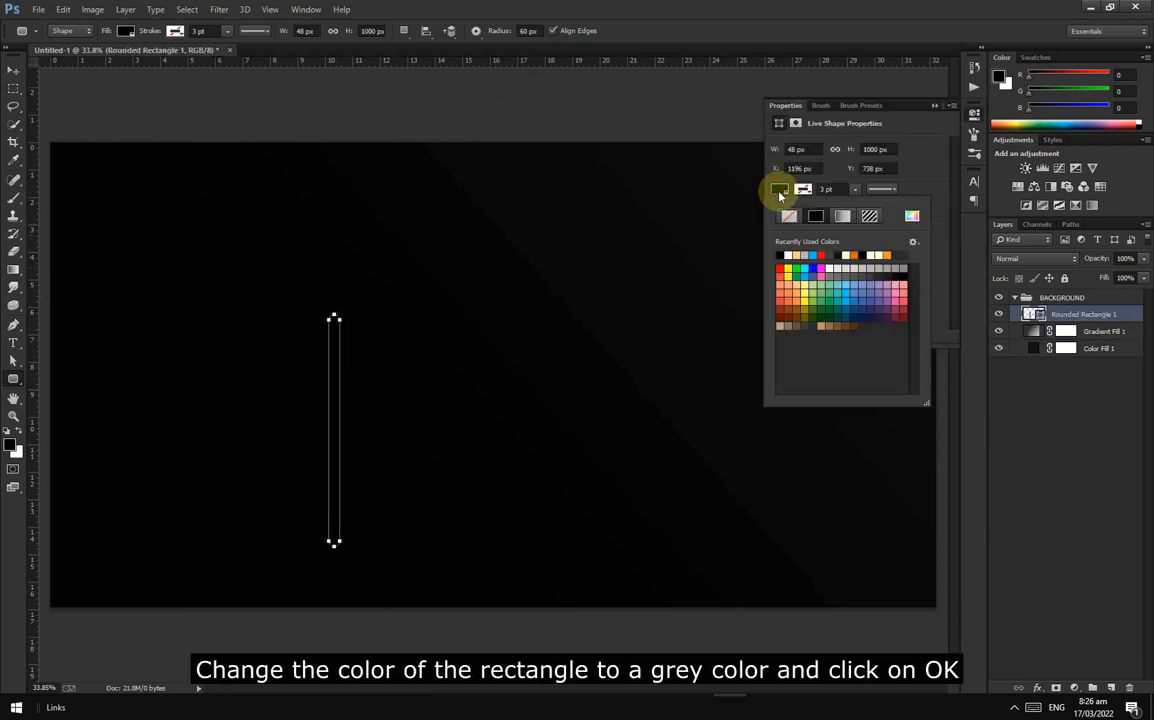
click(911, 216)
drag(788, 214, 752, 196)
click(1067, 148)
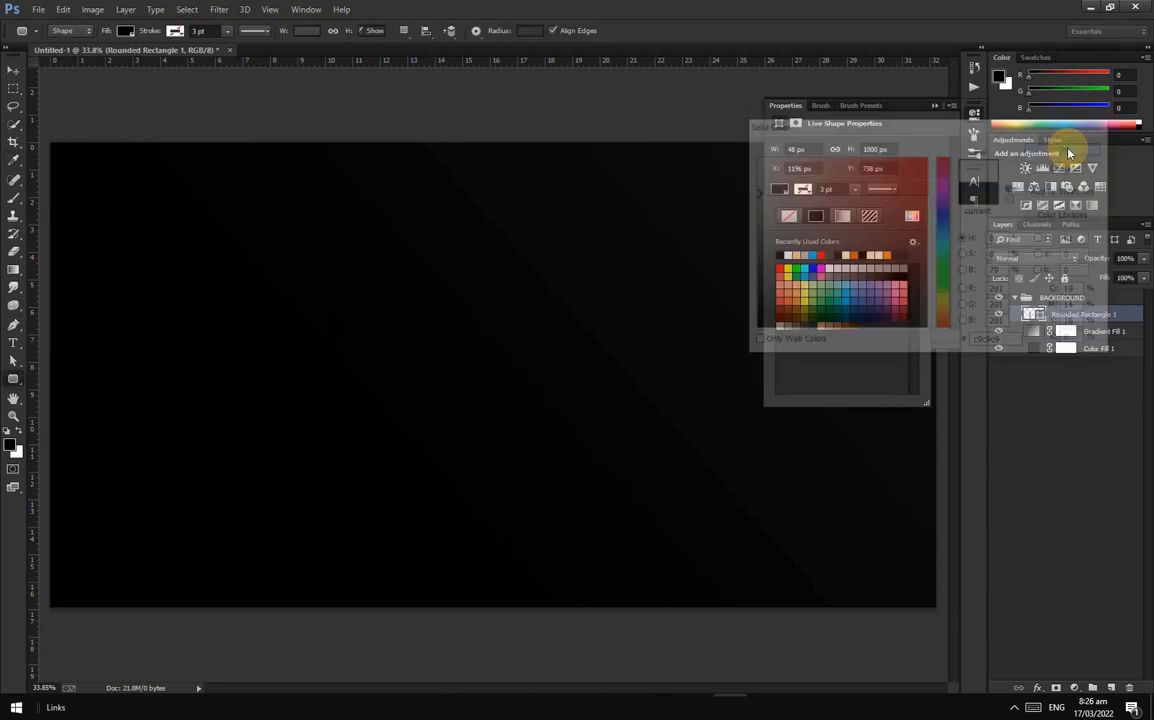
click(935, 107)
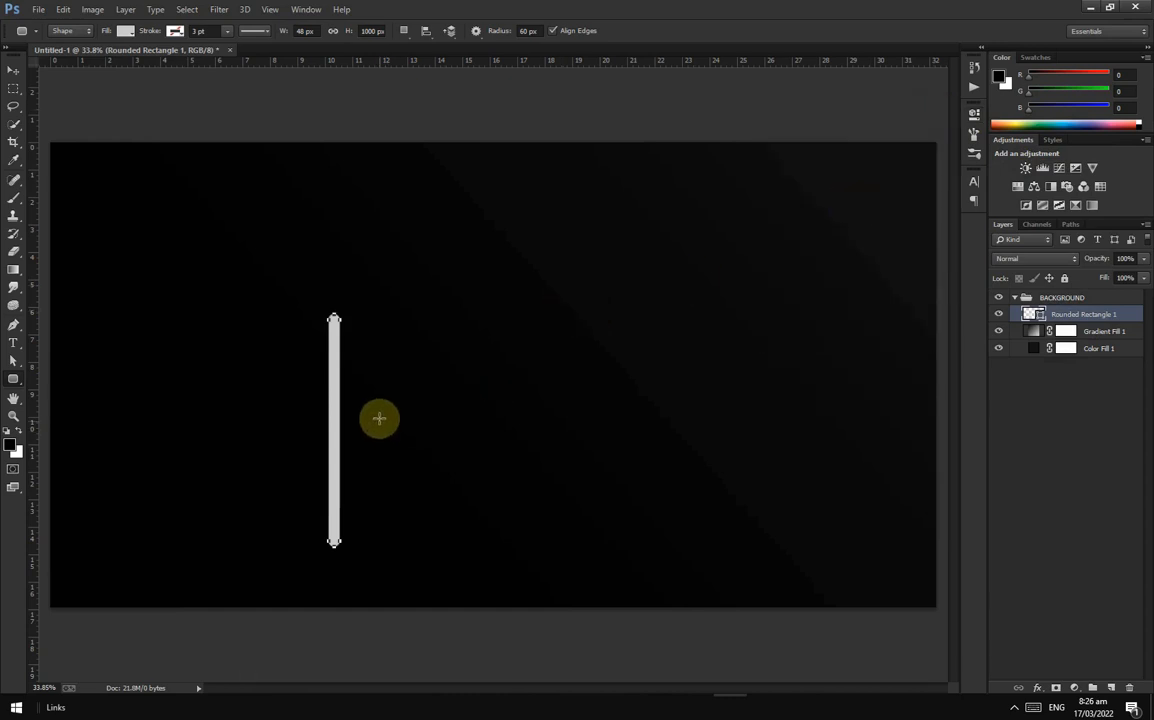
Step: Draw three more vertical rounded rectangles of different sizes beside the first, from about 81 × 1124 px for the second to 110 × 1183 px for the last
drag(354, 359, 373, 618)
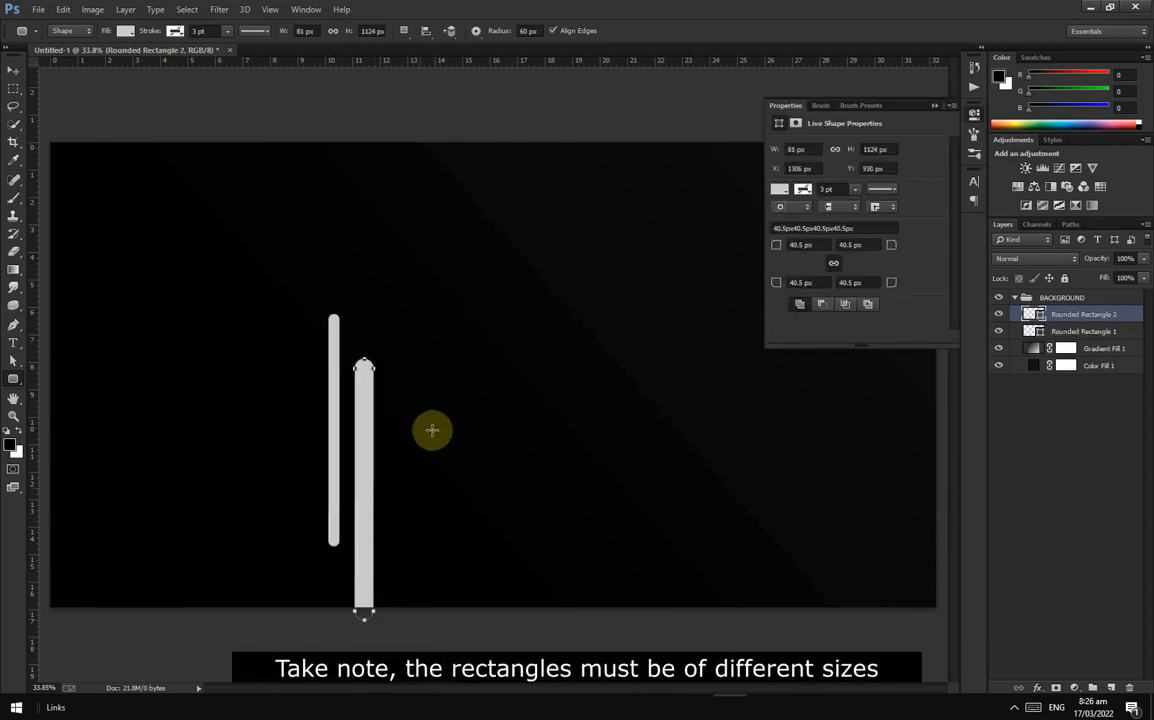
drag(382, 321, 414, 640)
drag(425, 361, 449, 632)
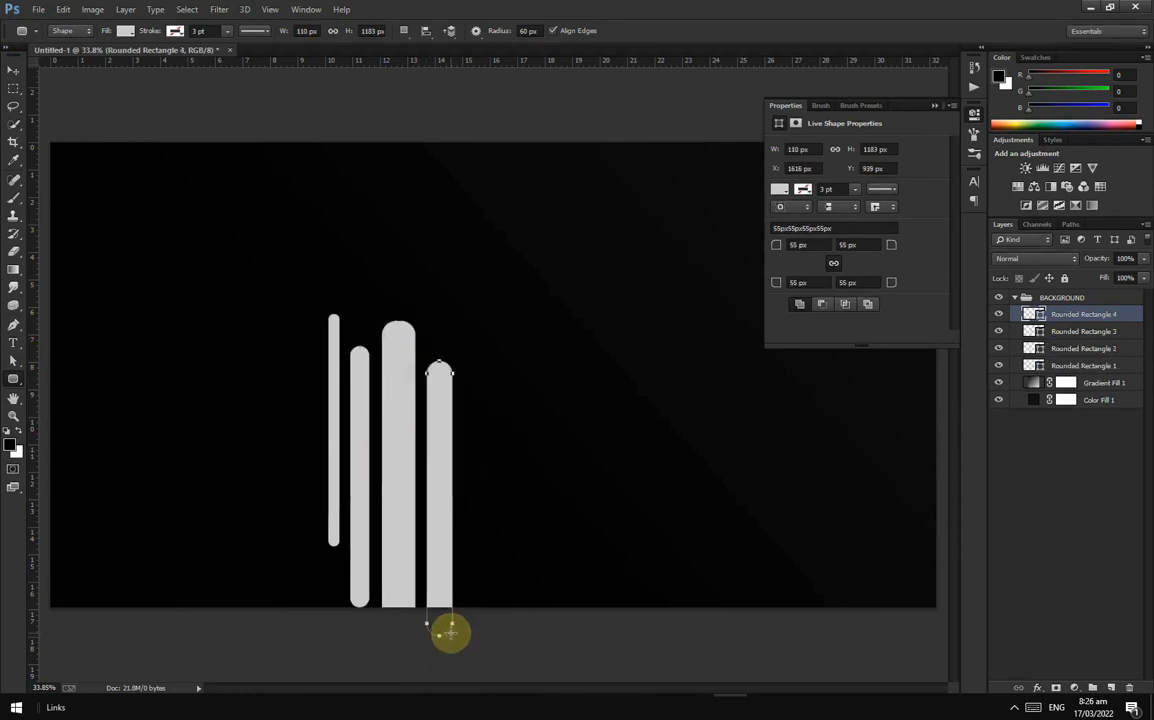
Step: Group the four rounded rectangle layers and rename the group as "rounded rectangles"
click(13, 70)
shift+click(1098, 366)
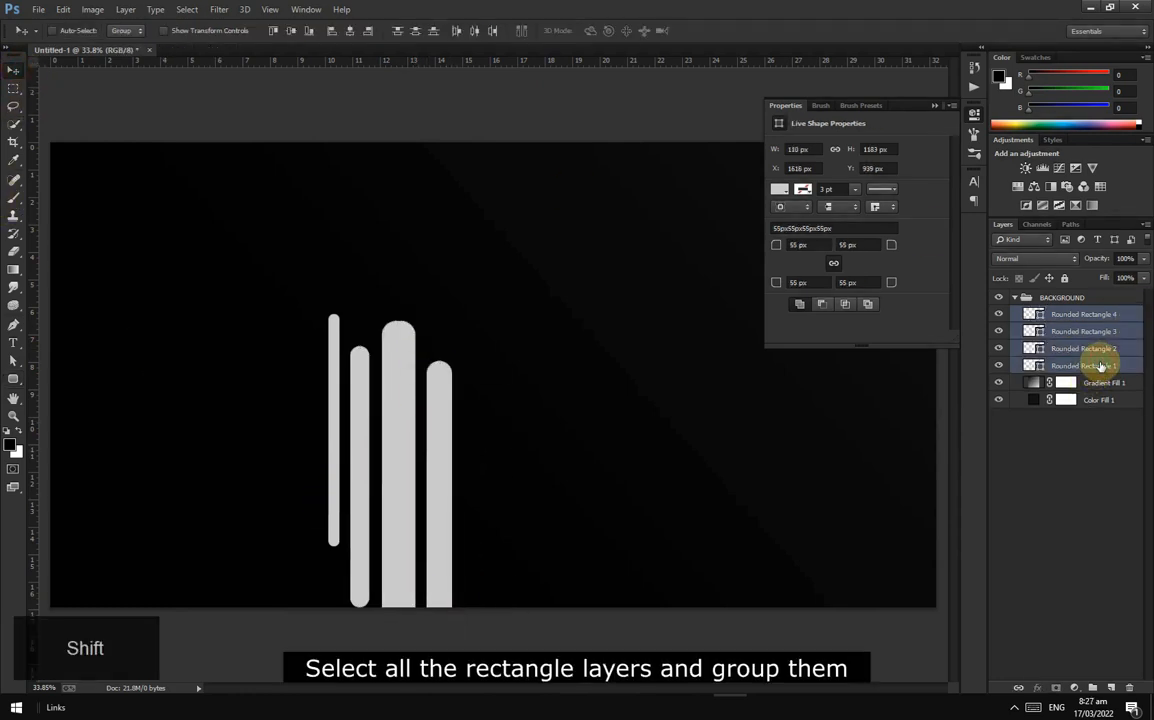
key(ctrl+g)
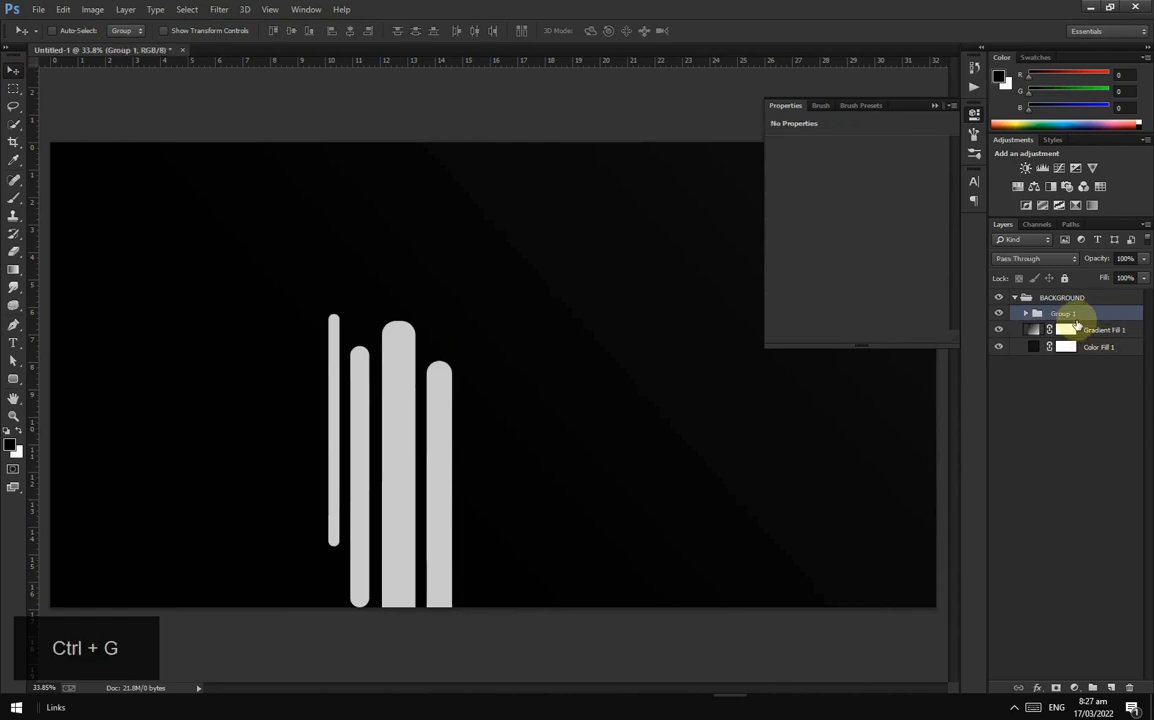
double_click(1075, 317)
text(Rounded rectangles)
key(Return)
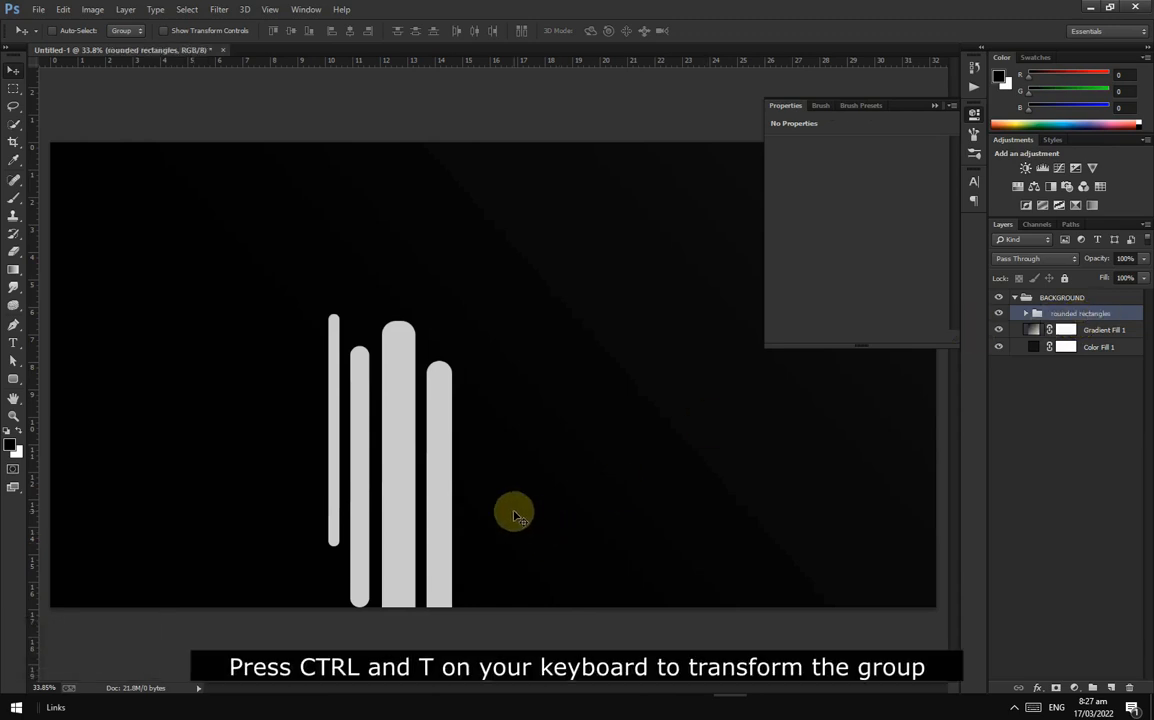
Step: Rotate the rounded rectangles group about 40° and move it so it runs off the canvas's bottom edge near the lower-left corner
key(ctrl+t)
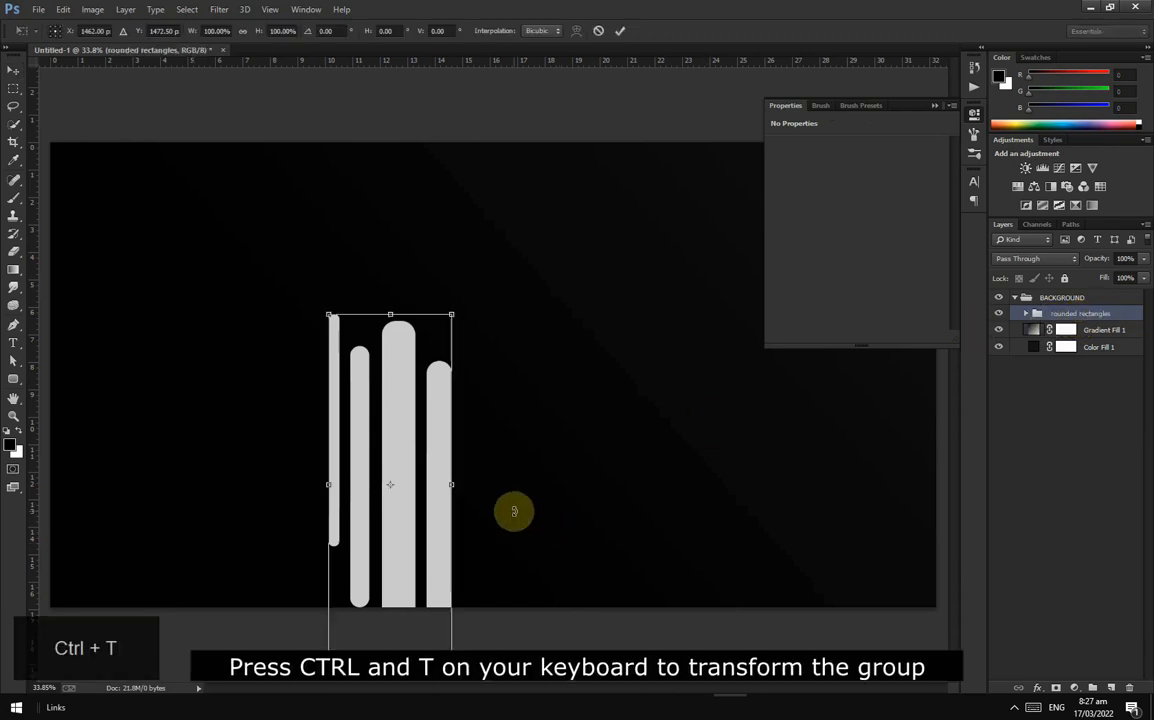
click(931, 111)
drag(492, 378, 541, 456)
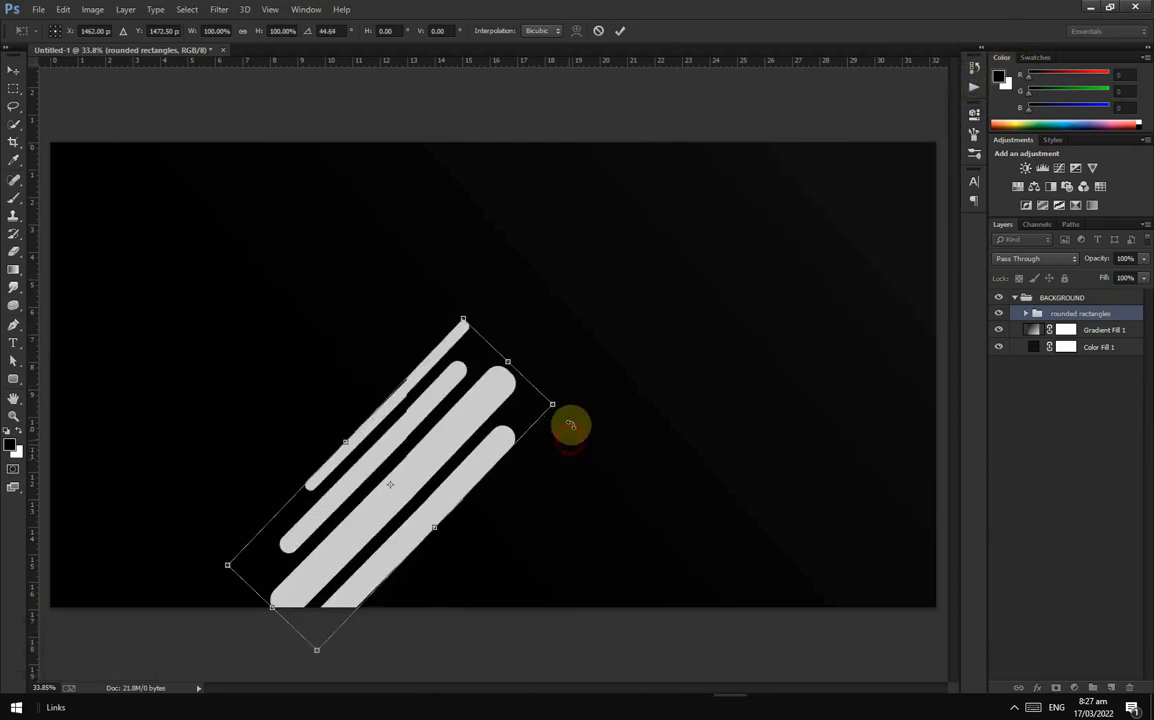
drag(446, 438, 218, 602)
scroll(222, 621, up, 3)
drag(257, 563, 250, 575)
click(623, 34)
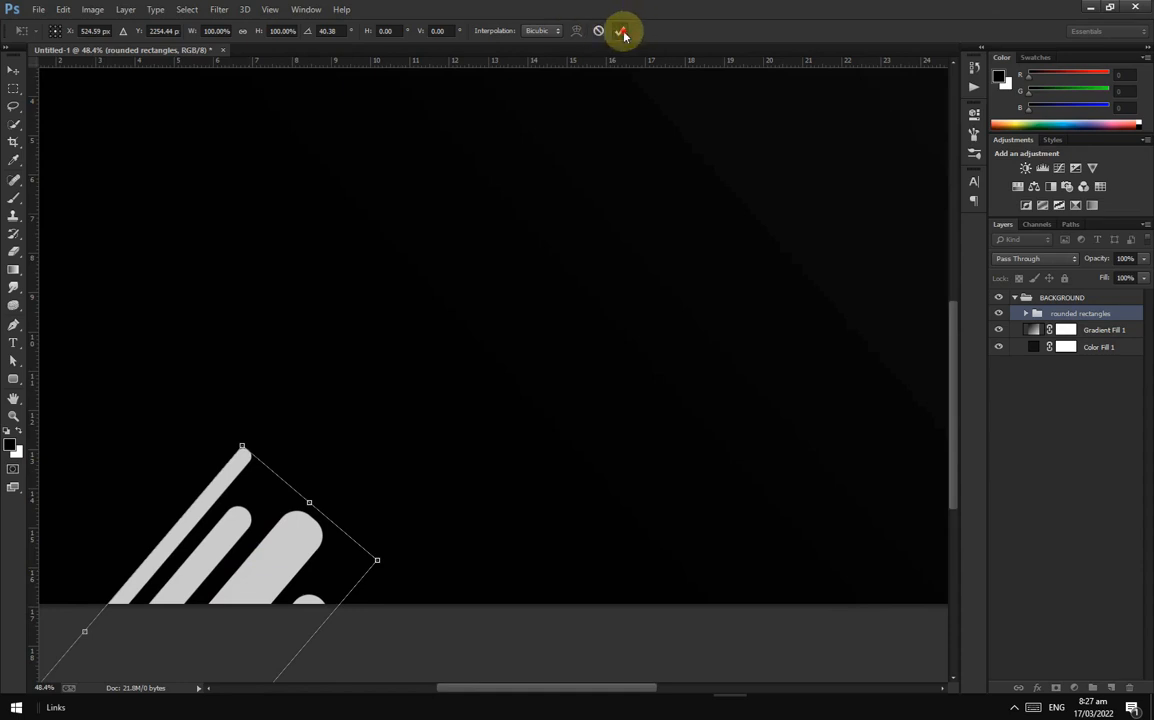
Step: Lower the opacity of the rounded rectangles group to 69%
scroll(456, 317, down, 5)
mouse_move(1100, 260)
mouse_down()
mouse_move(1089, 259)
mouse_move(1101, 263)
mouse_up()
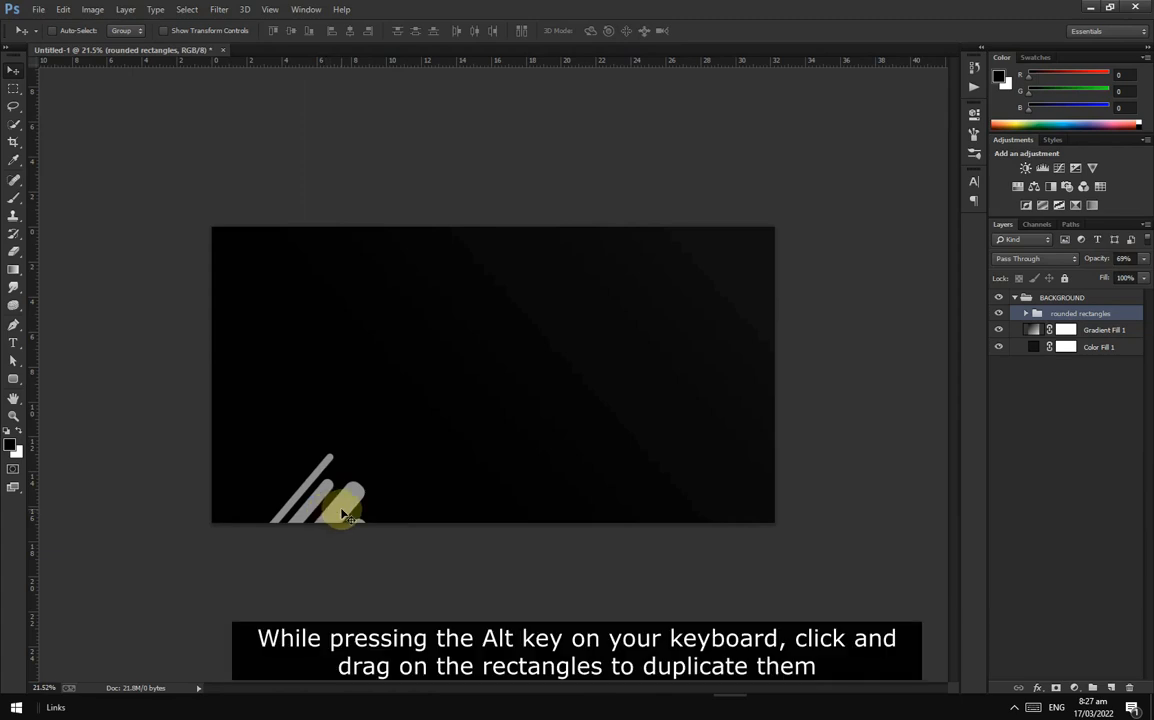
Step: Duplicate the rounded rectangles group and place the copy across the canvas's top edge, right of centre
key(alt)
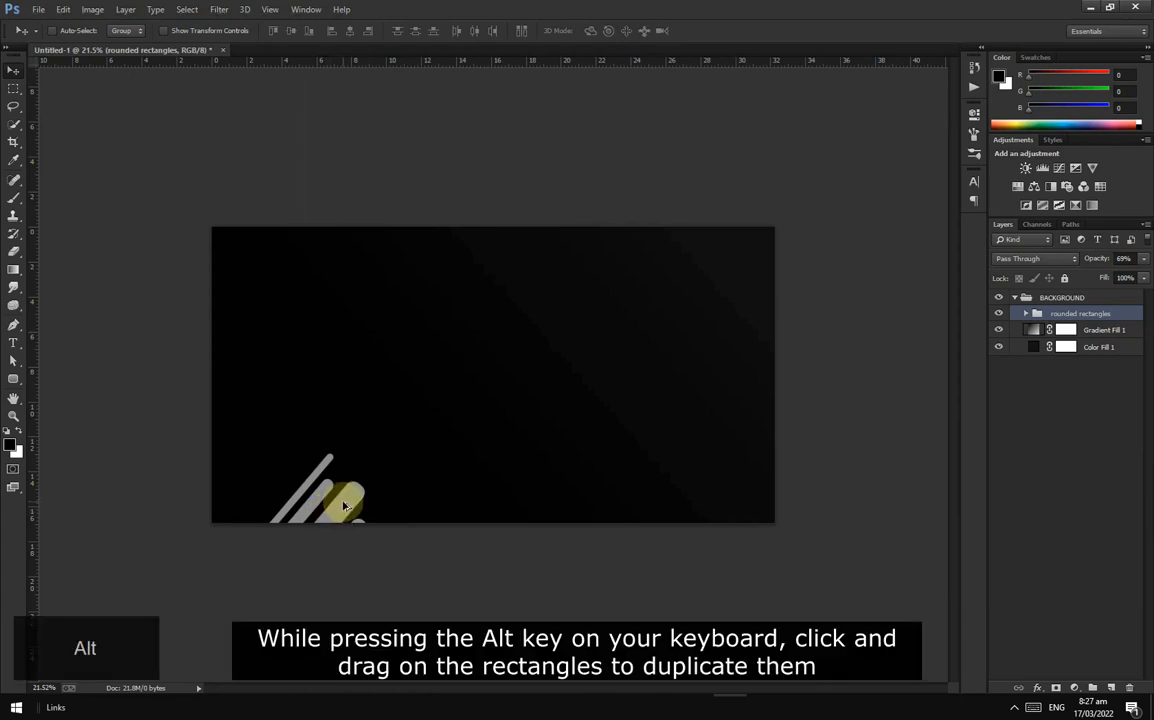
drag(343, 505, 684, 163)
drag(624, 265, 649, 273)
Step: Reposition individual rectangles inside the copied group so that their lower ends hang at varied lengths from the canvas's top edge
click(1025, 313)
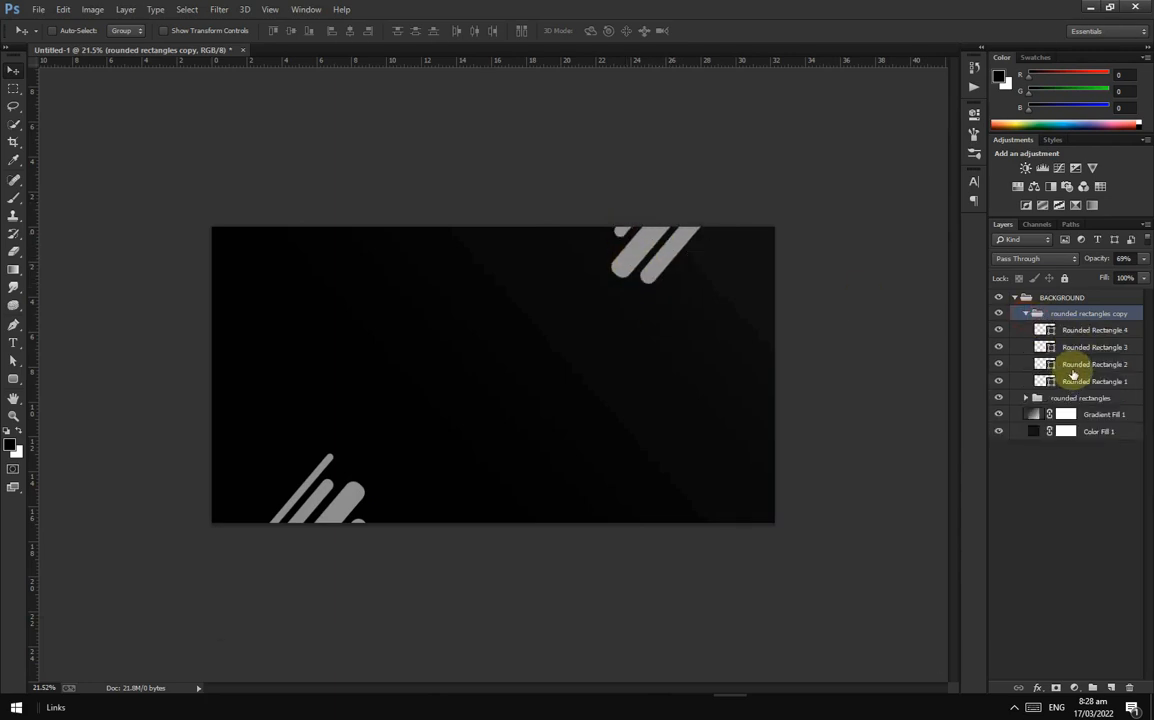
right_click(636, 260)
click(700, 296)
drag(628, 258, 703, 220)
right_click(660, 264)
click(700, 302)
click(1026, 313)
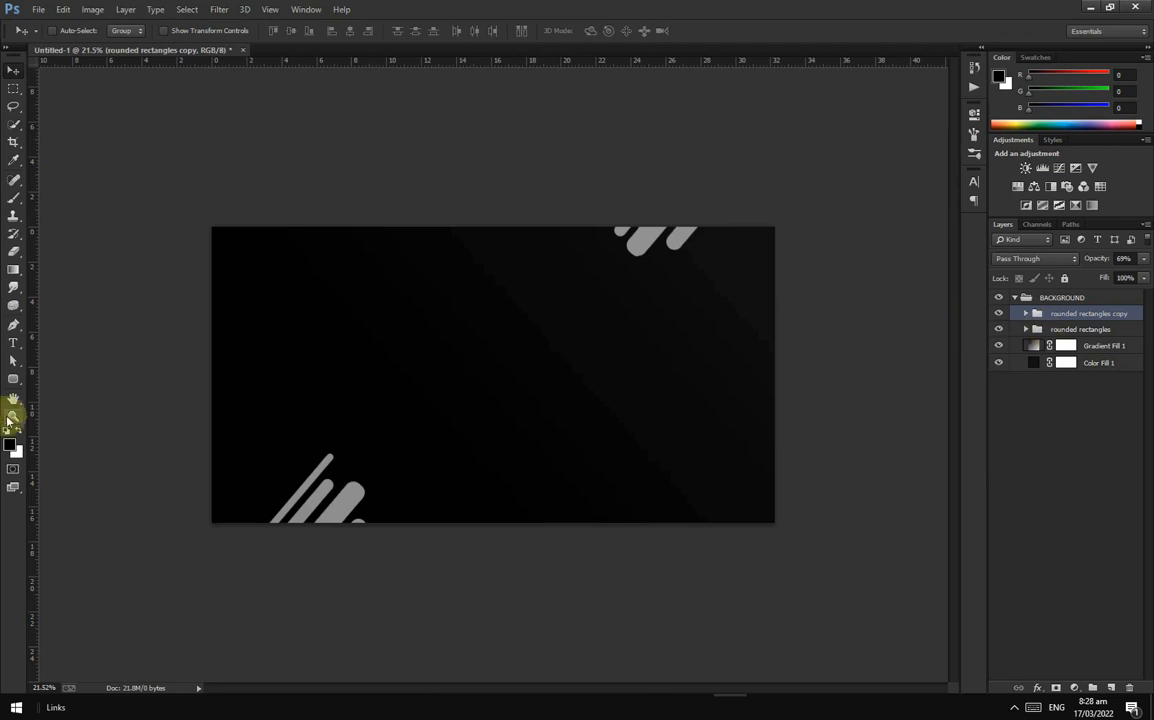
Step: Draw a perfect circle of about 483 × 483 px with the Ellipse tool on the canvas's empty upper-left area
click(15, 385)
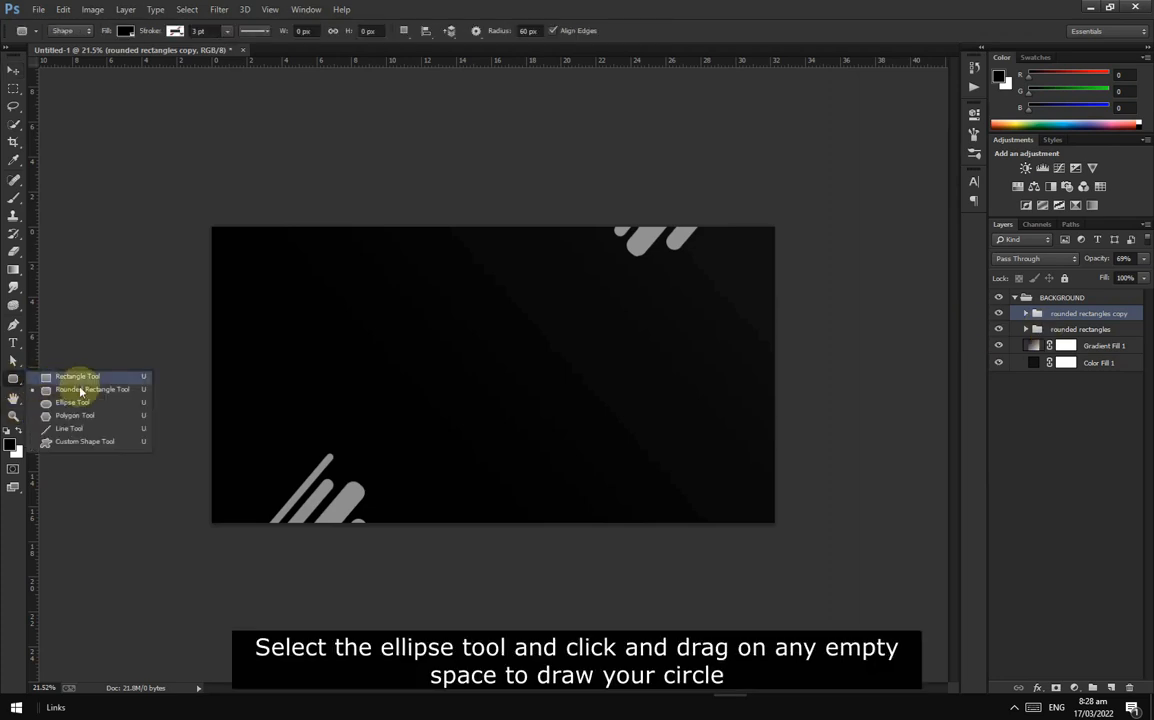
click(82, 404)
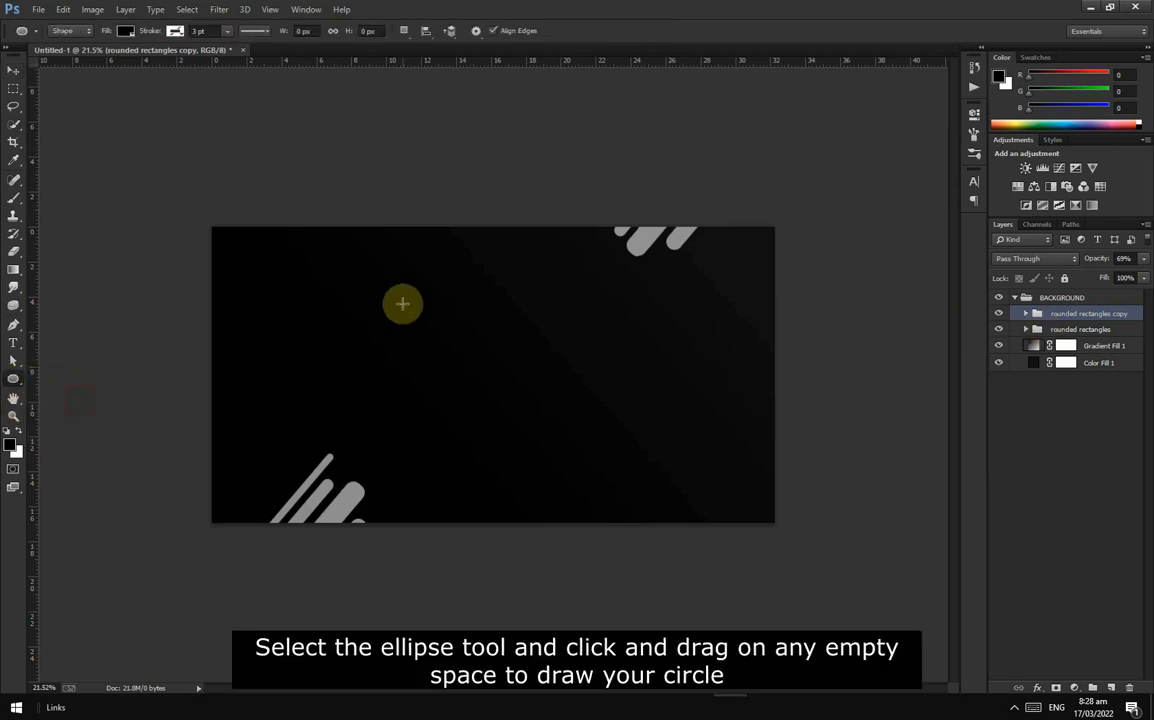
scroll(381, 311, up, 3)
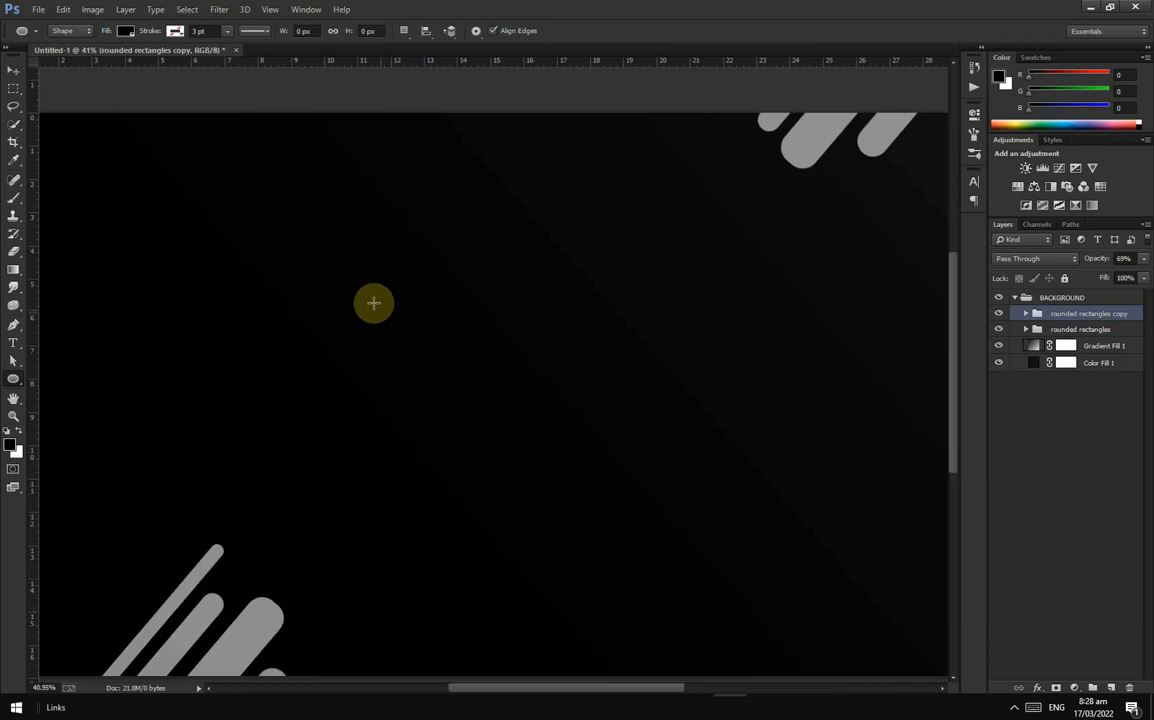
drag(303, 230, 437, 396)
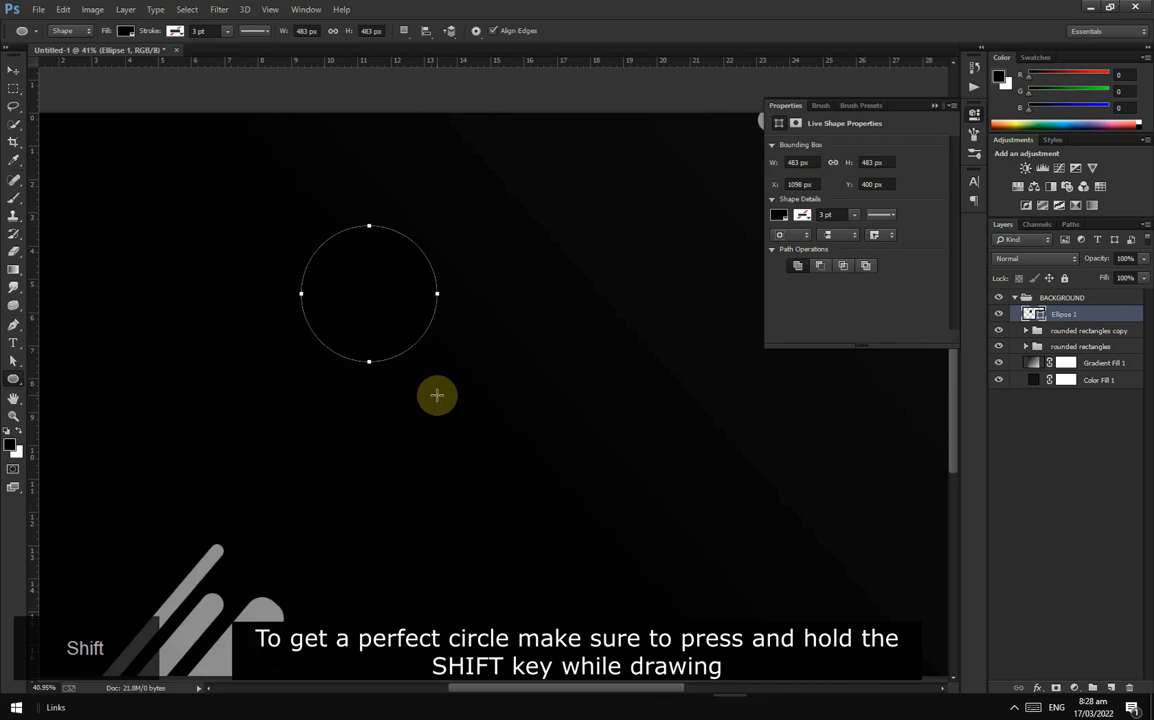
Step: Change the circle's fill to a light yellow, #fff99c
click(782, 215)
click(912, 243)
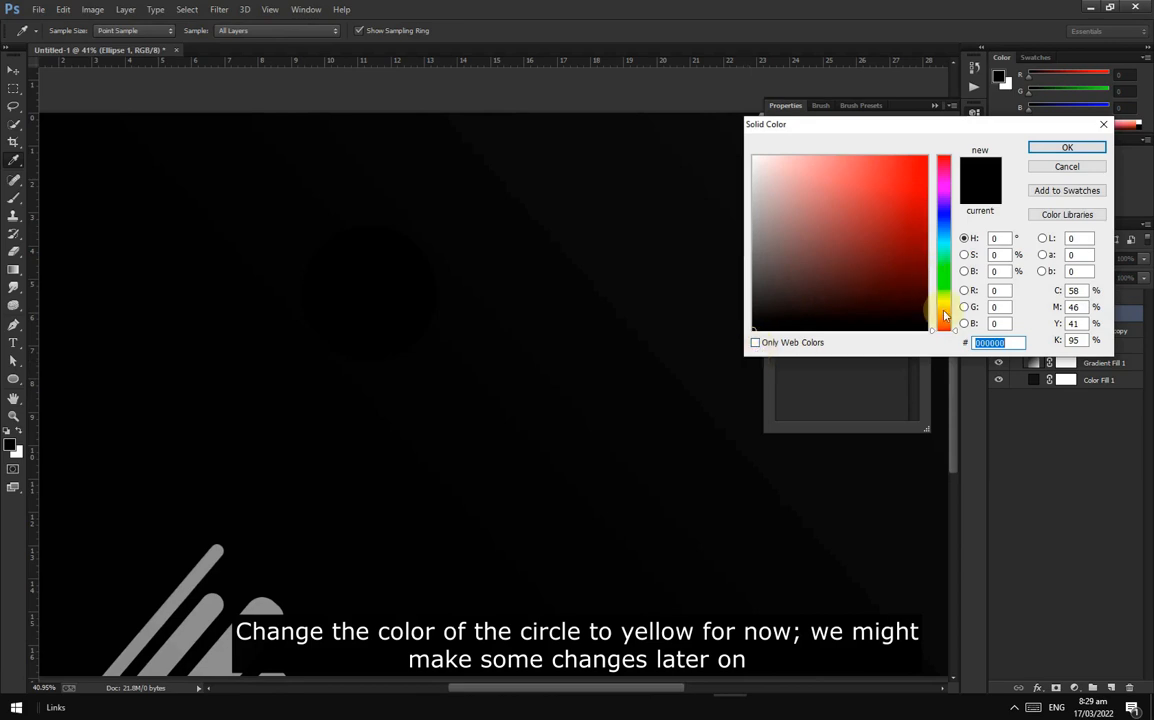
drag(943, 316, 943, 303)
drag(800, 168, 820, 151)
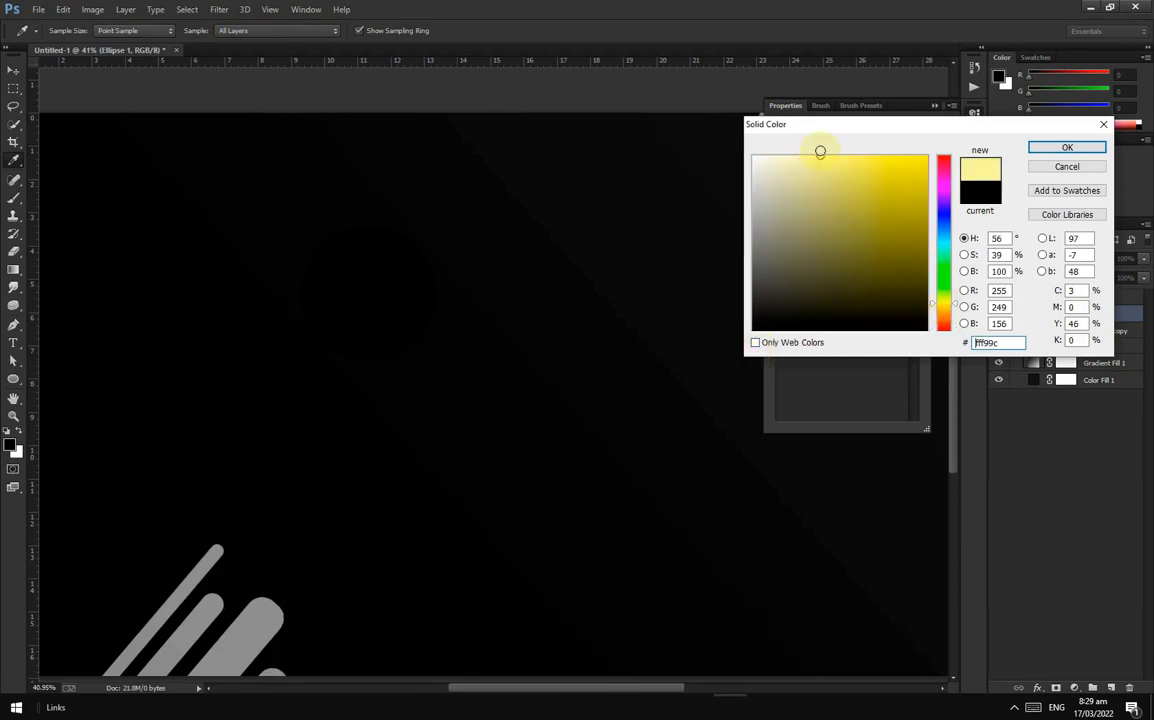
click(1104, 148)
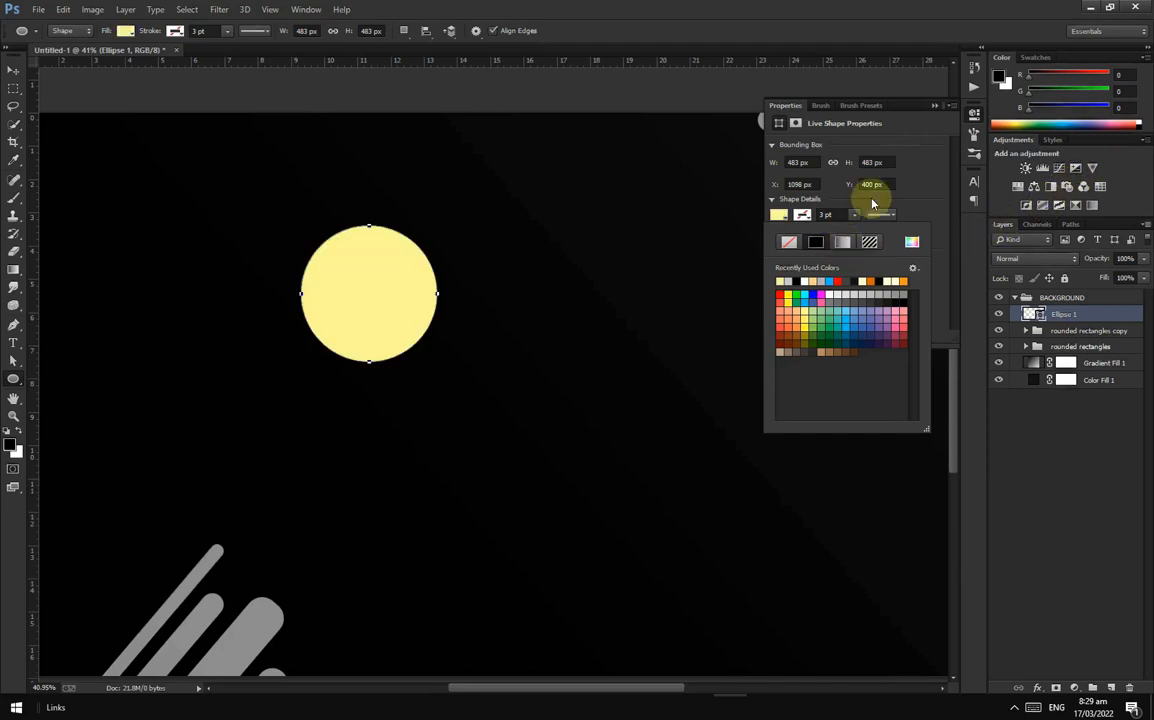
click(933, 106)
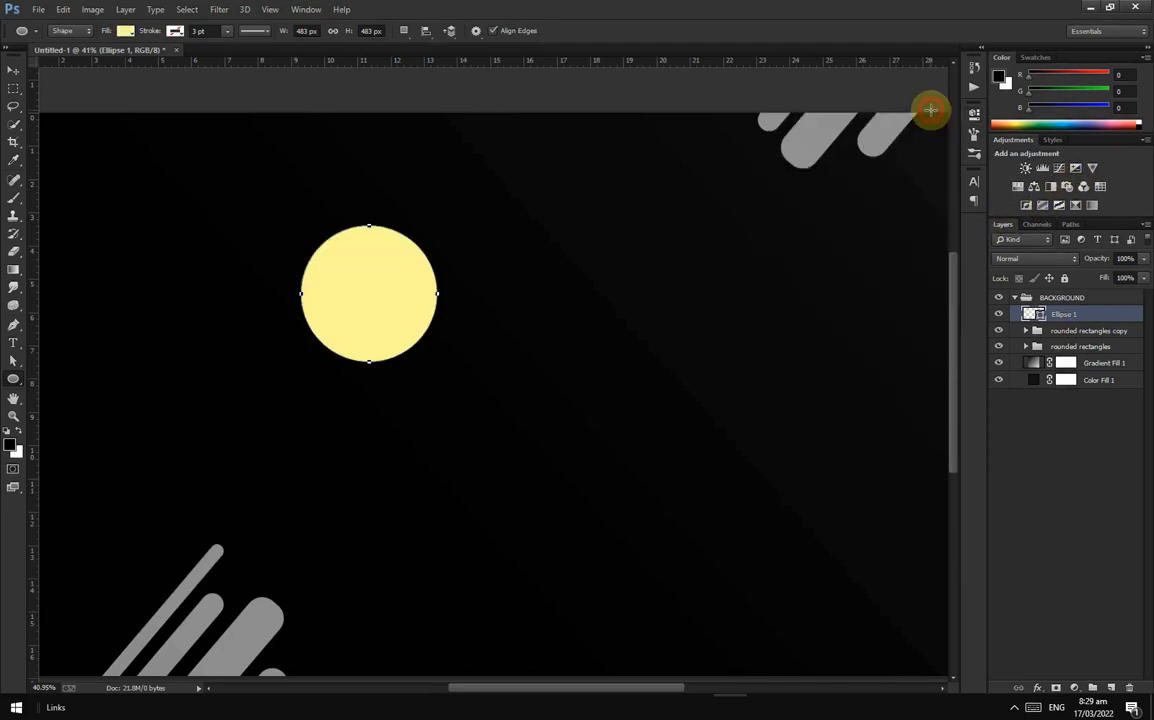
Step: Add a layer mask to the circle and set up a hard round black brush at 25 px
click(1057, 688)
click(13, 197)
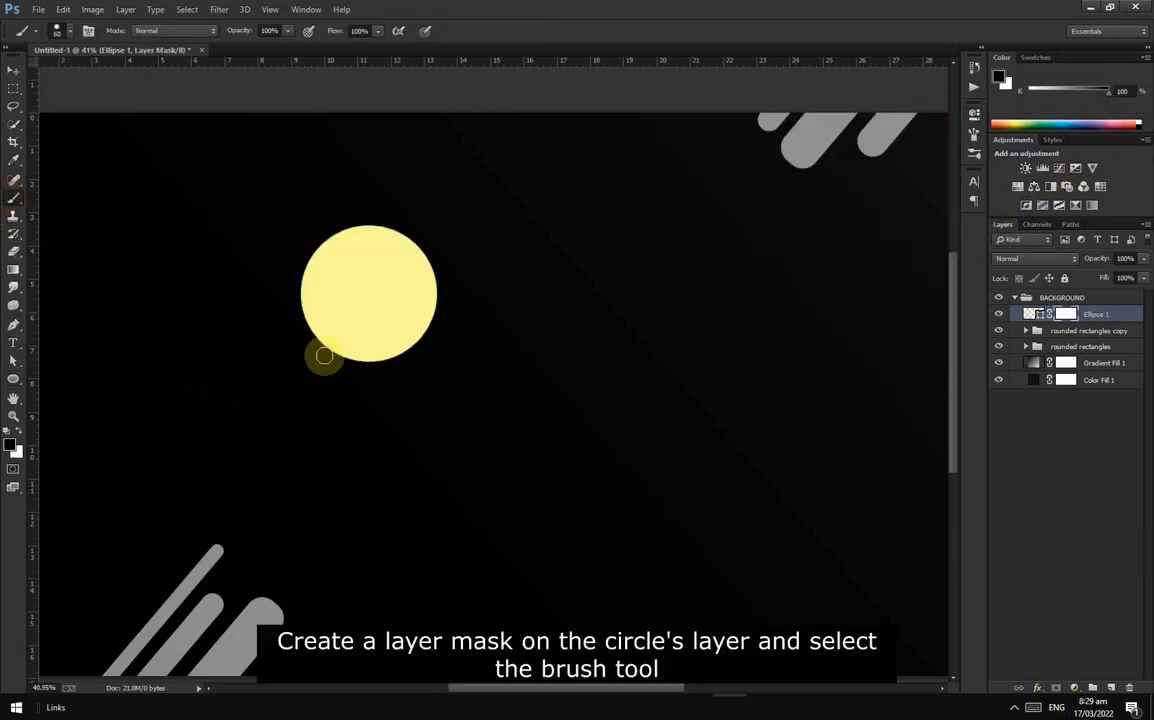
right_click(466, 428)
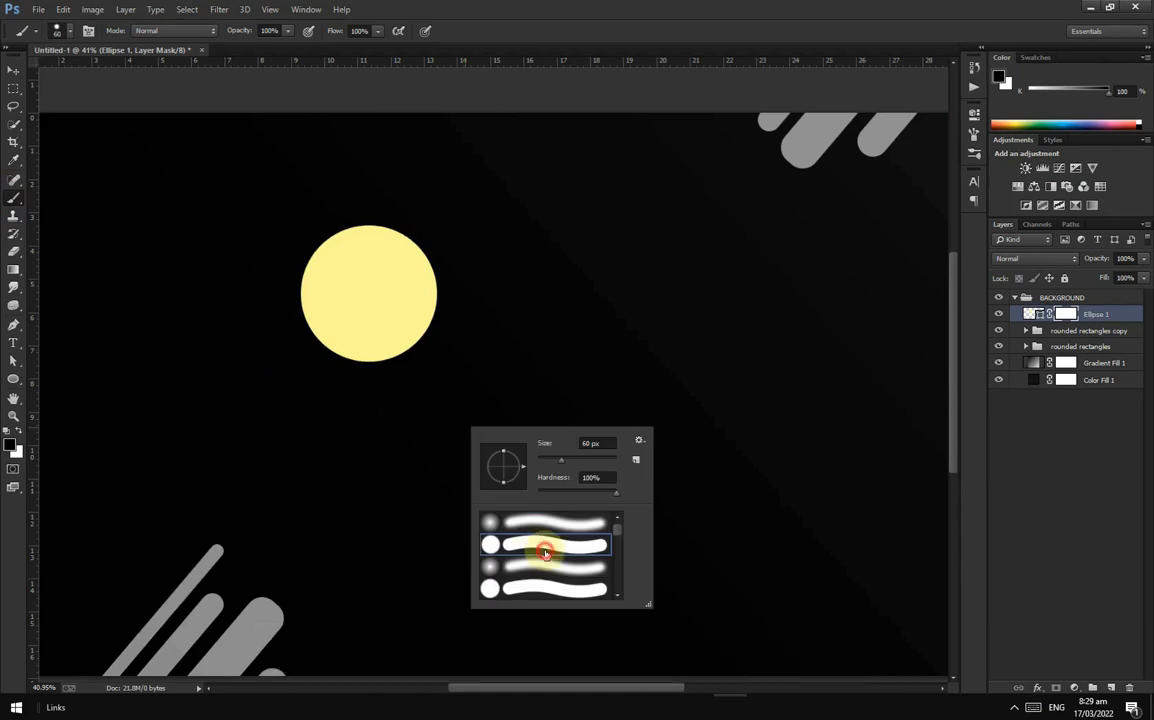
click(477, 40)
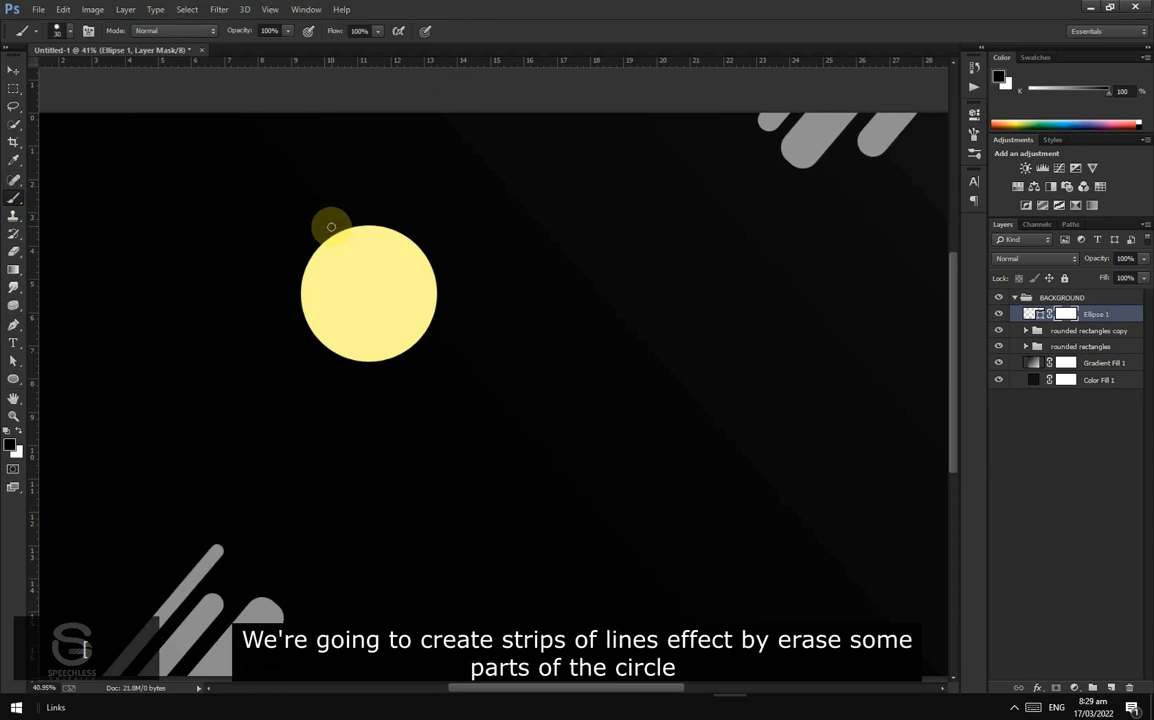
key(bracketleft)
Step: Paint five evenly spaced vertical black lines on the layer mask to cut stripes into the circle's left half
scroll(331, 228, up, 9)
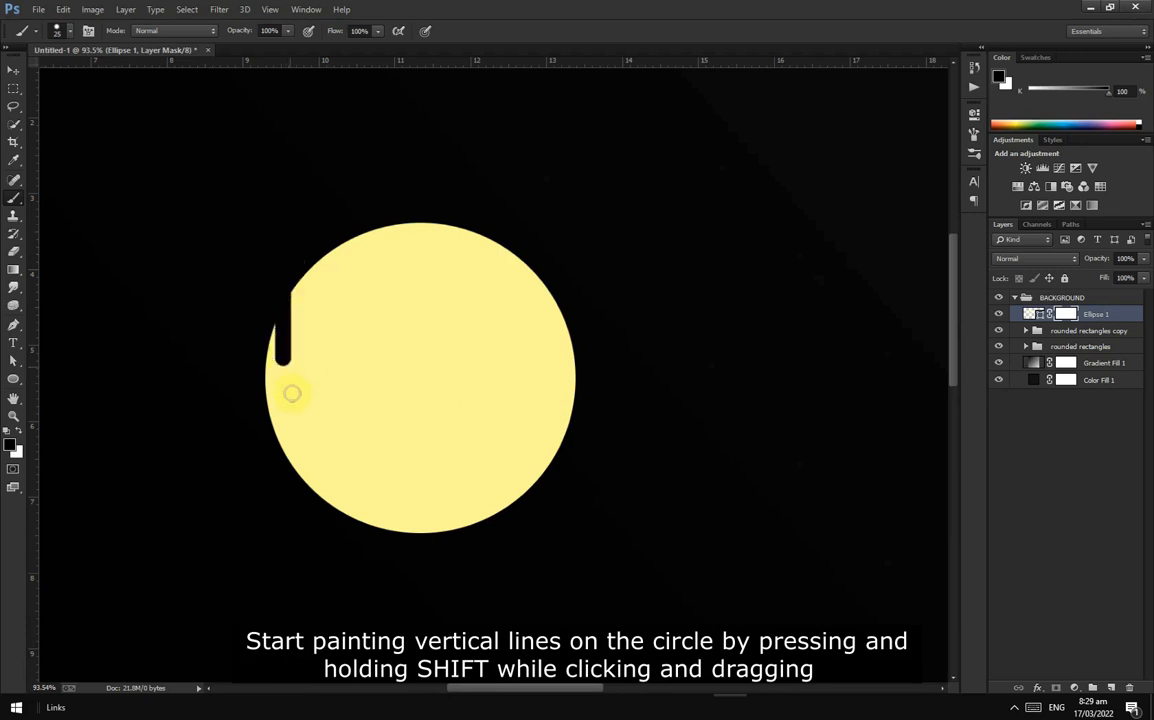
drag(292, 393, 281, 518)
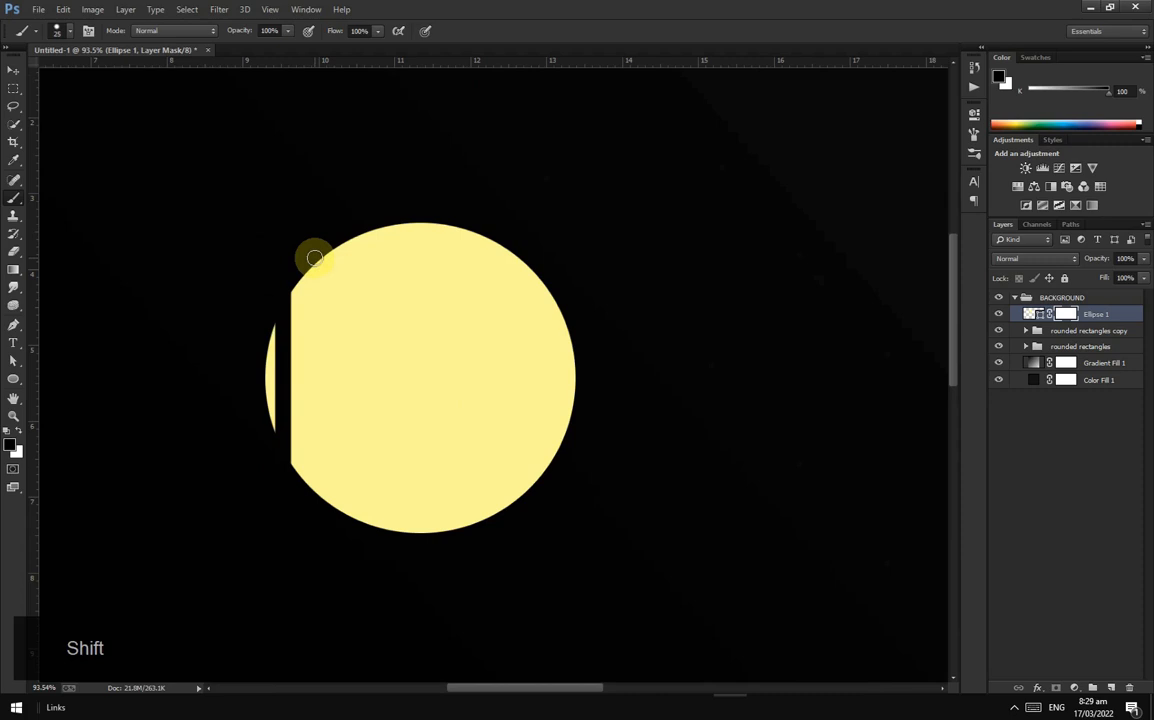
drag(317, 287, 317, 551)
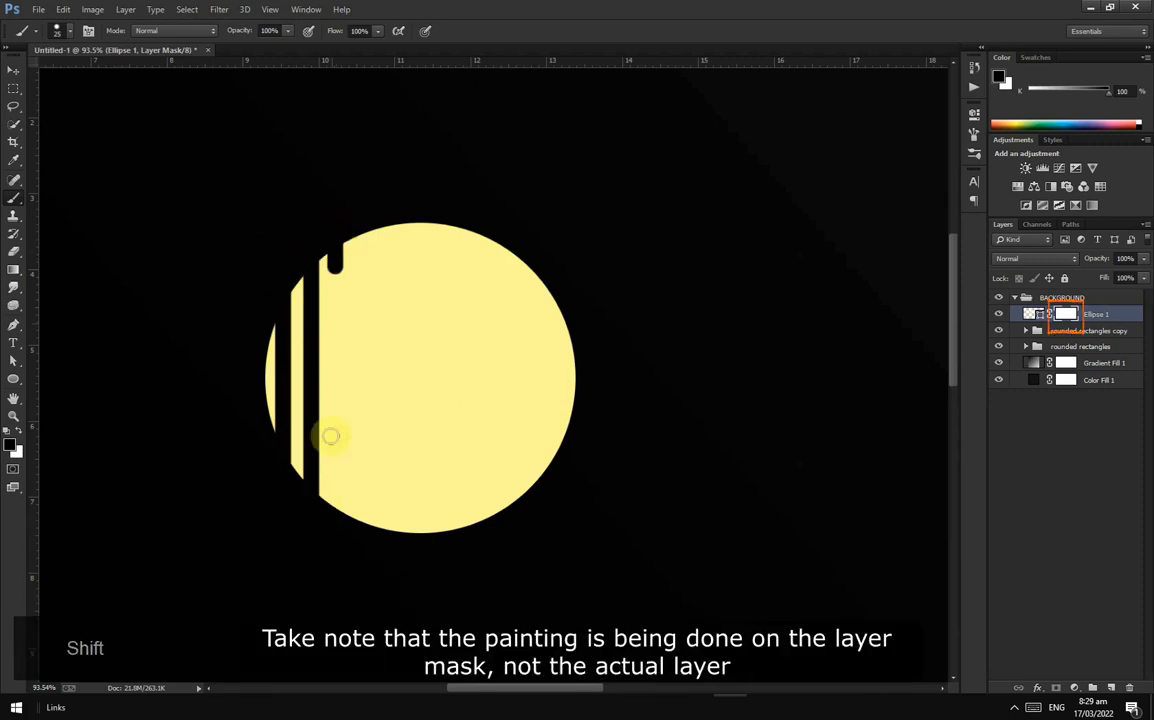
shift+click(330, 605)
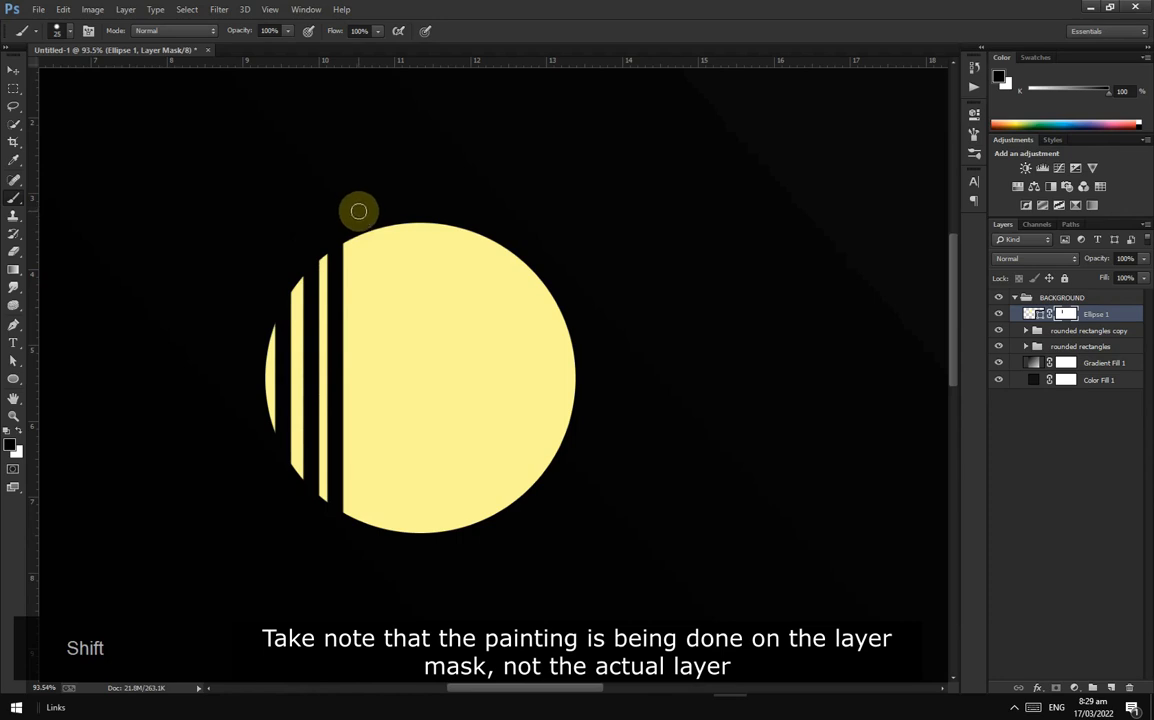
key(ctrl+z)
drag(339, 231, 340, 530)
drag(369, 213, 368, 553)
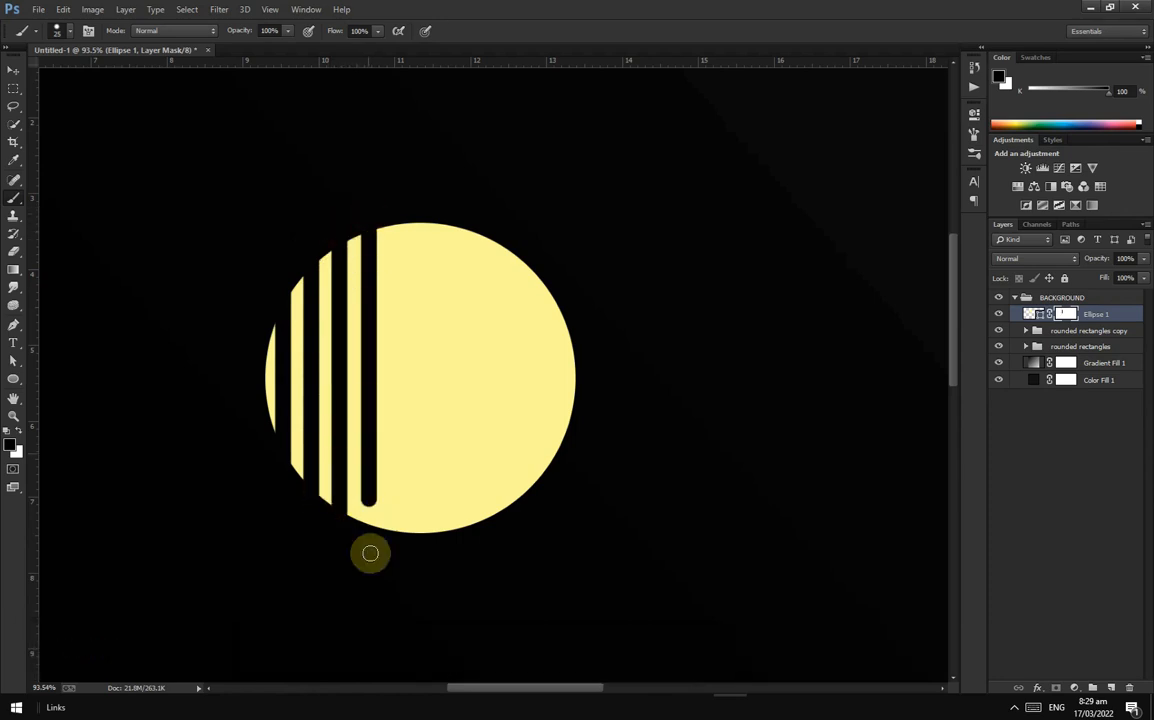
drag(399, 206, 397, 592)
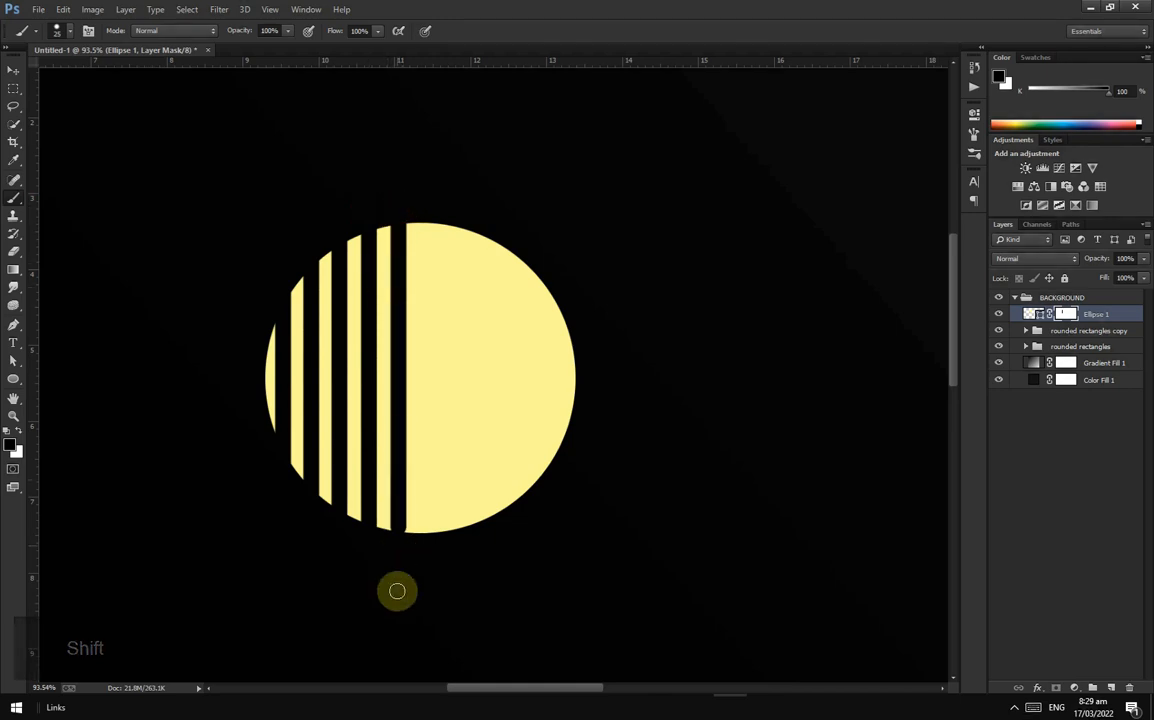
scroll(430, 548, down, 6)
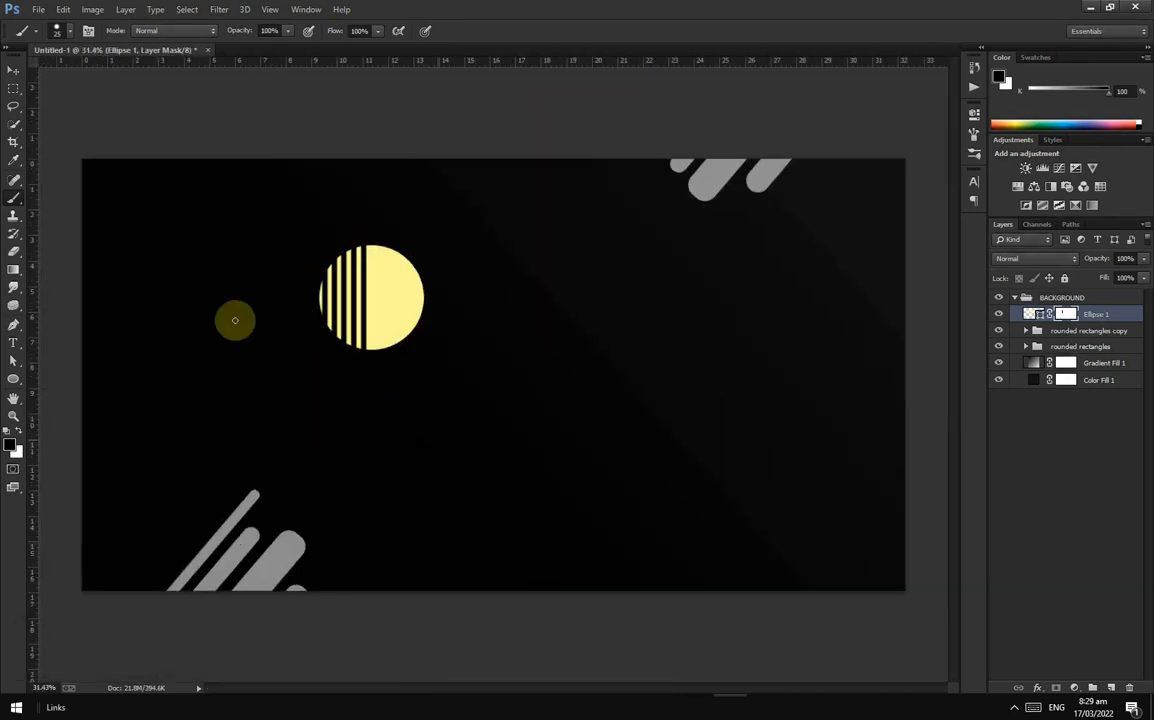
Step: Move the striped circle towards the canvas's left side and scale it proportionally to about 44%
click(14, 70)
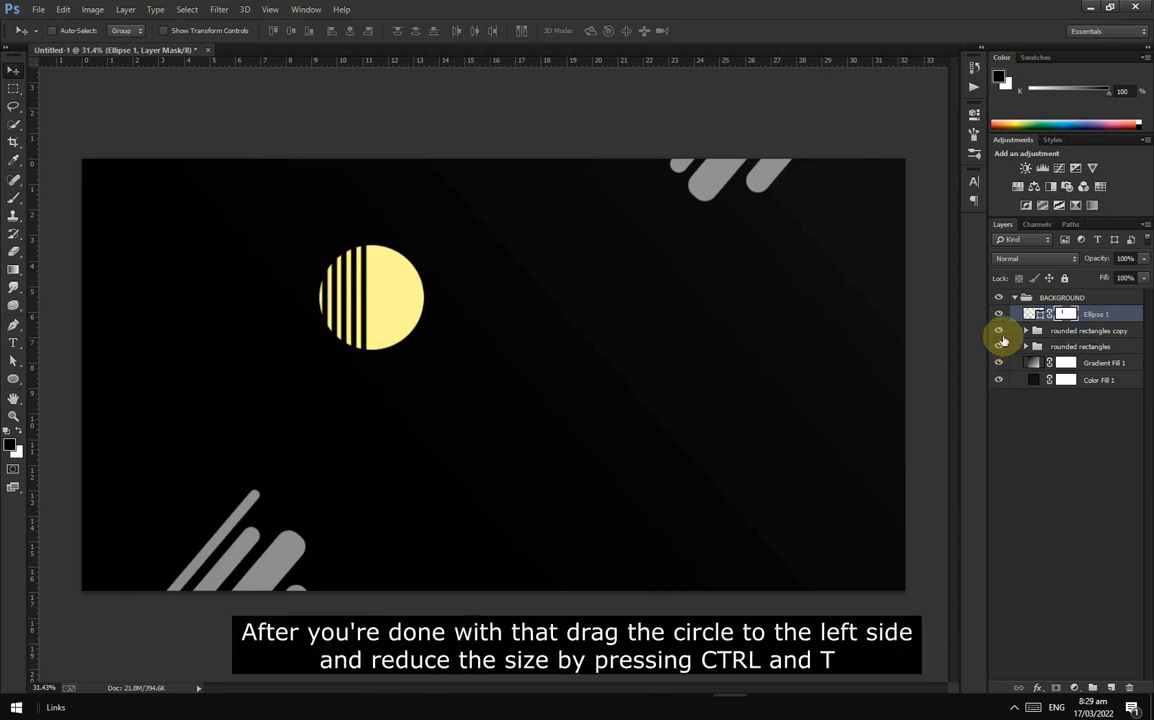
drag(406, 323, 278, 332)
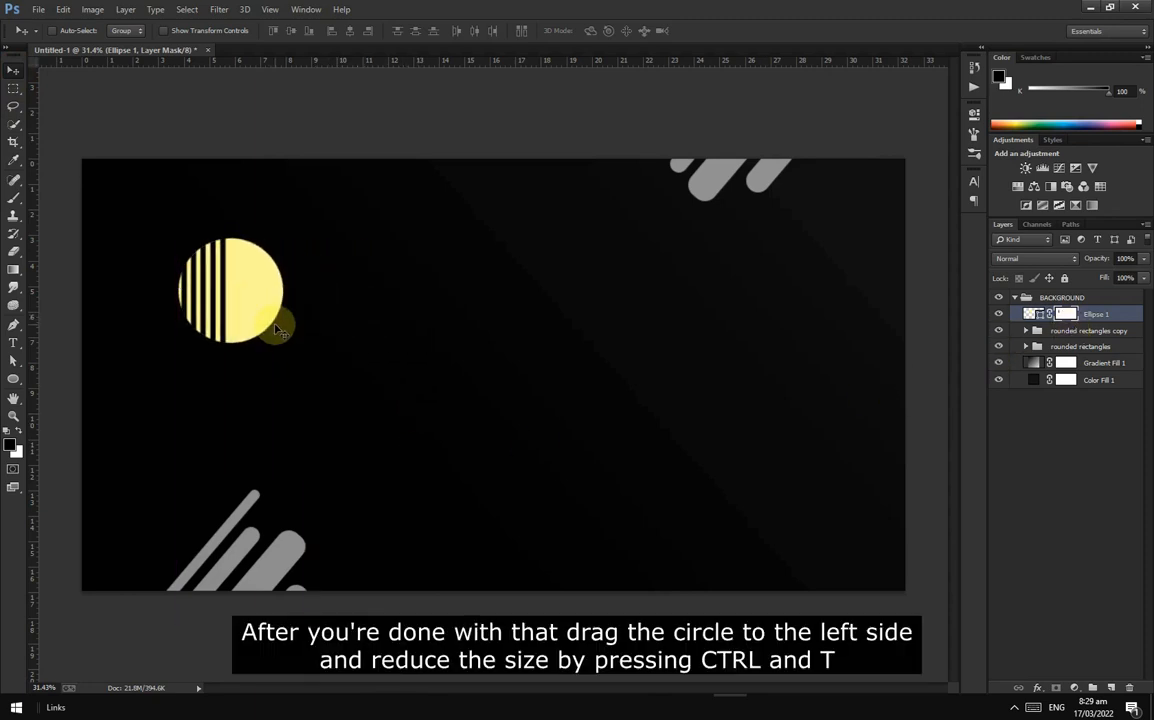
key(ctrl+t)
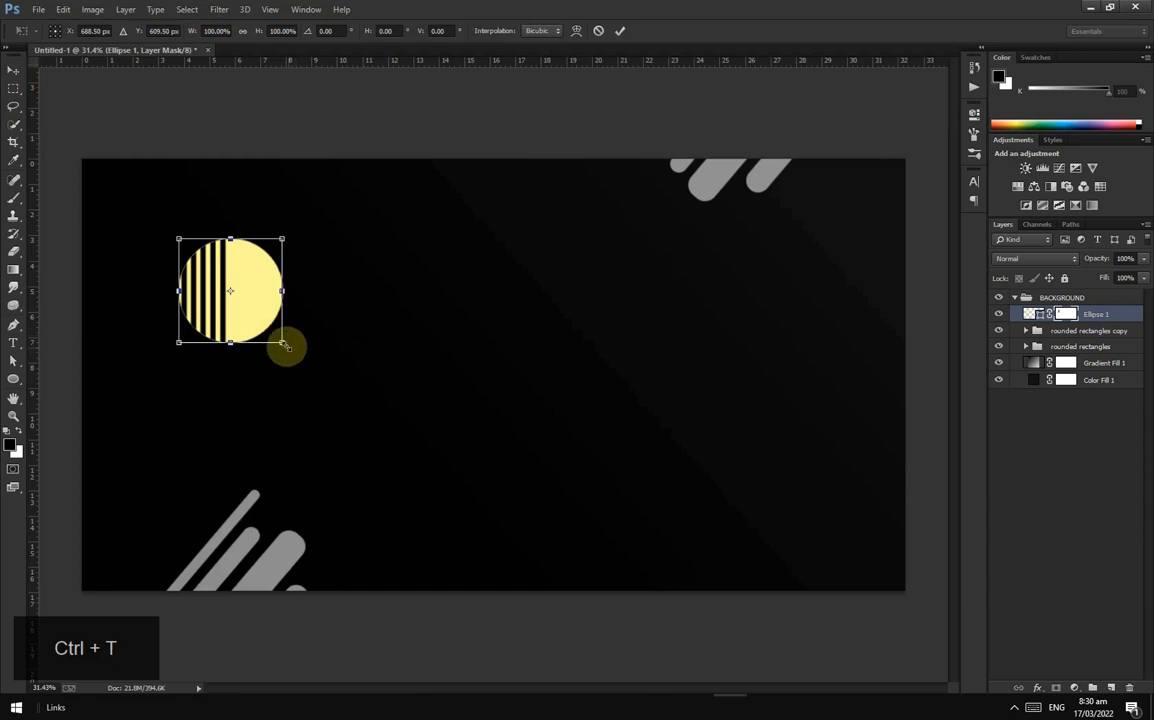
drag(282, 342, 255, 312)
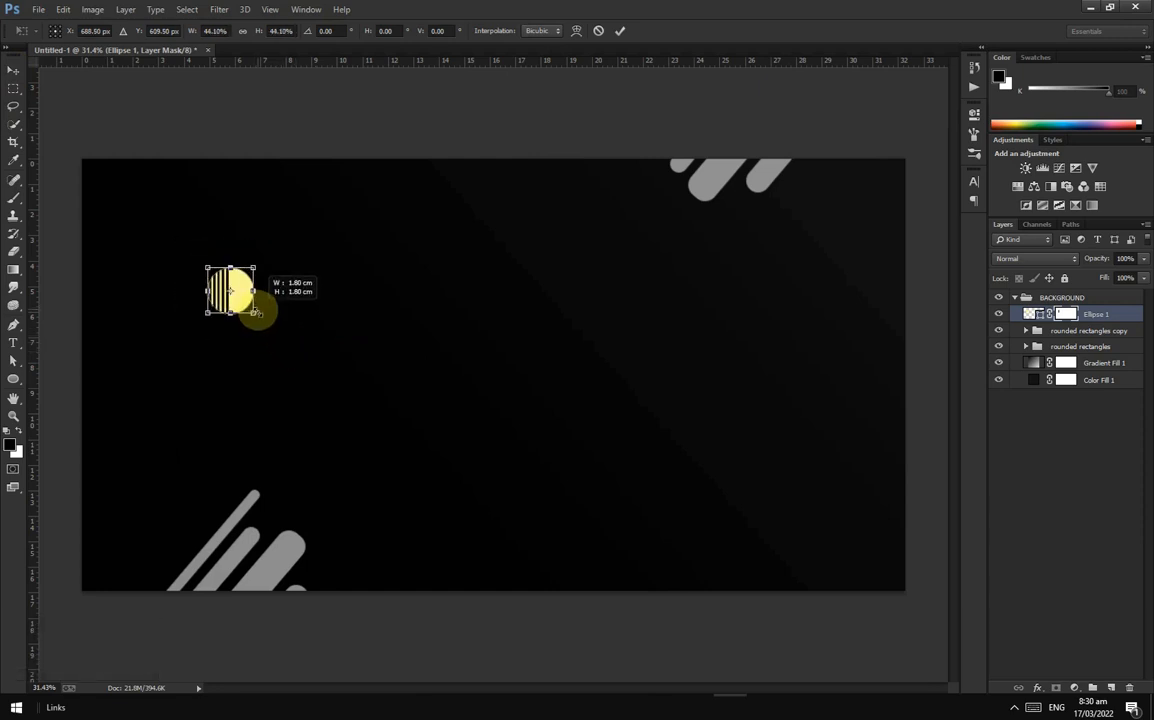
click(620, 32)
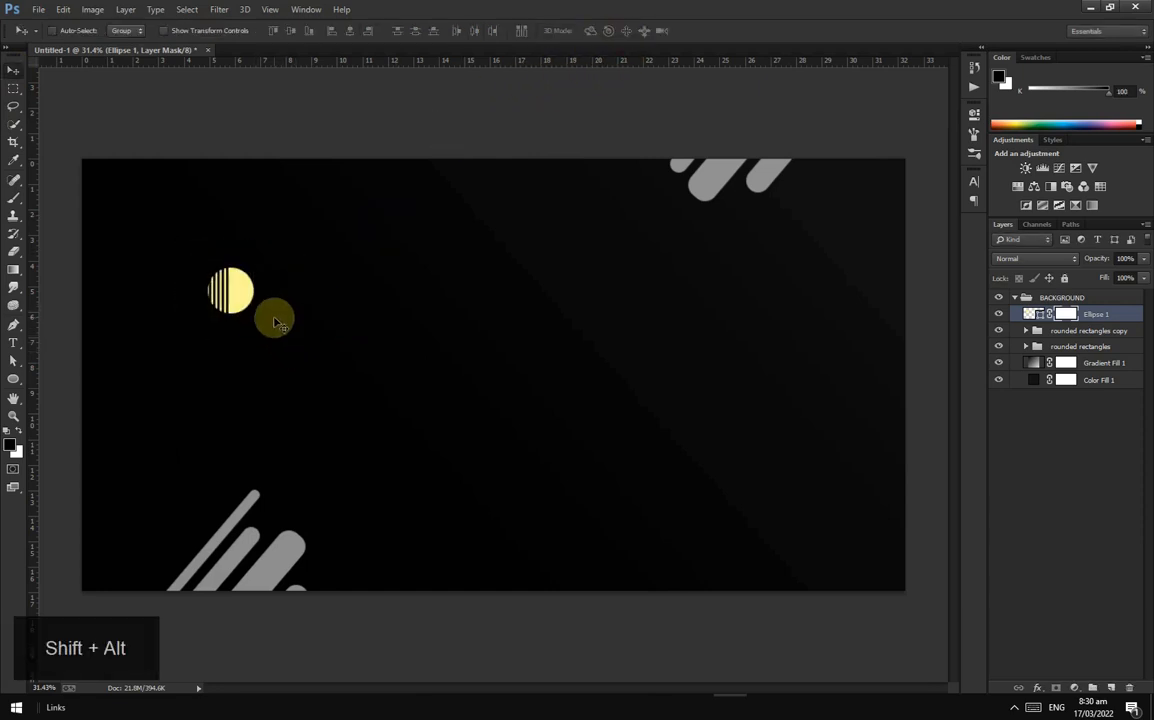
Step: Move the striped circle closer to the canvas's upper-left corner and rotate it about -22°
drag(237, 294, 156, 246)
key(ctrl+t)
drag(237, 301, 268, 282)
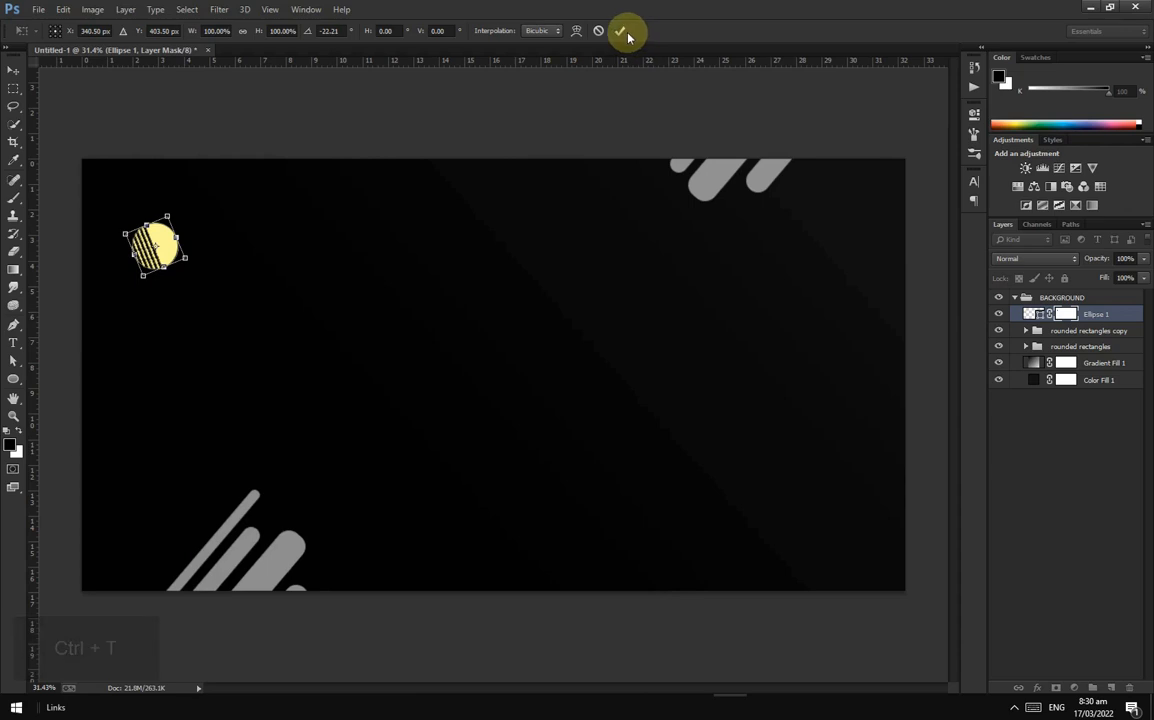
click(620, 32)
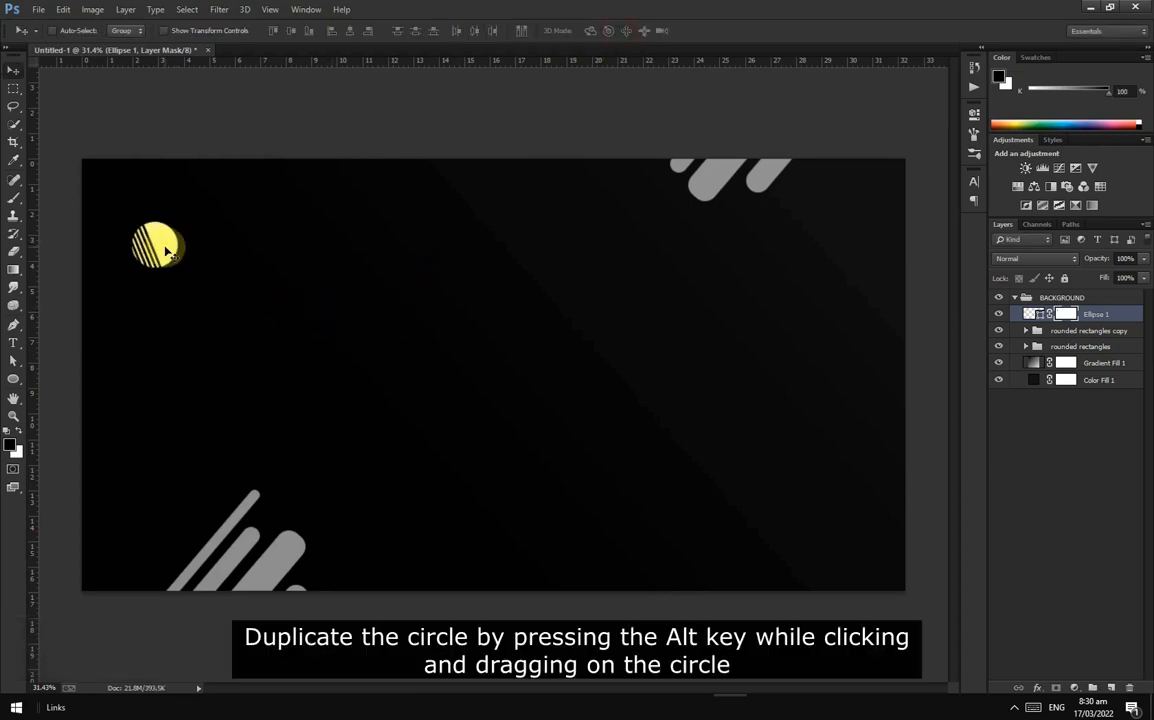
Step: Duplicate the striped circle to the lower middle of the canvas and scale the copy down proportionally
drag(185, 266, 545, 512)
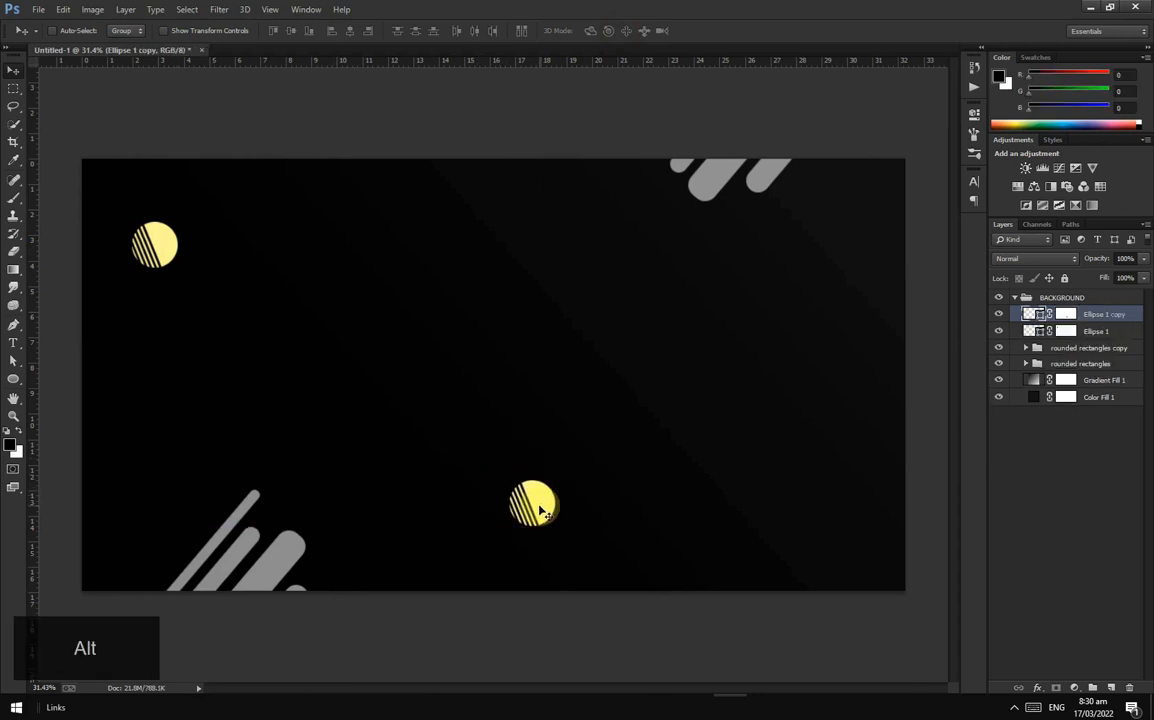
key(ctrl+t)
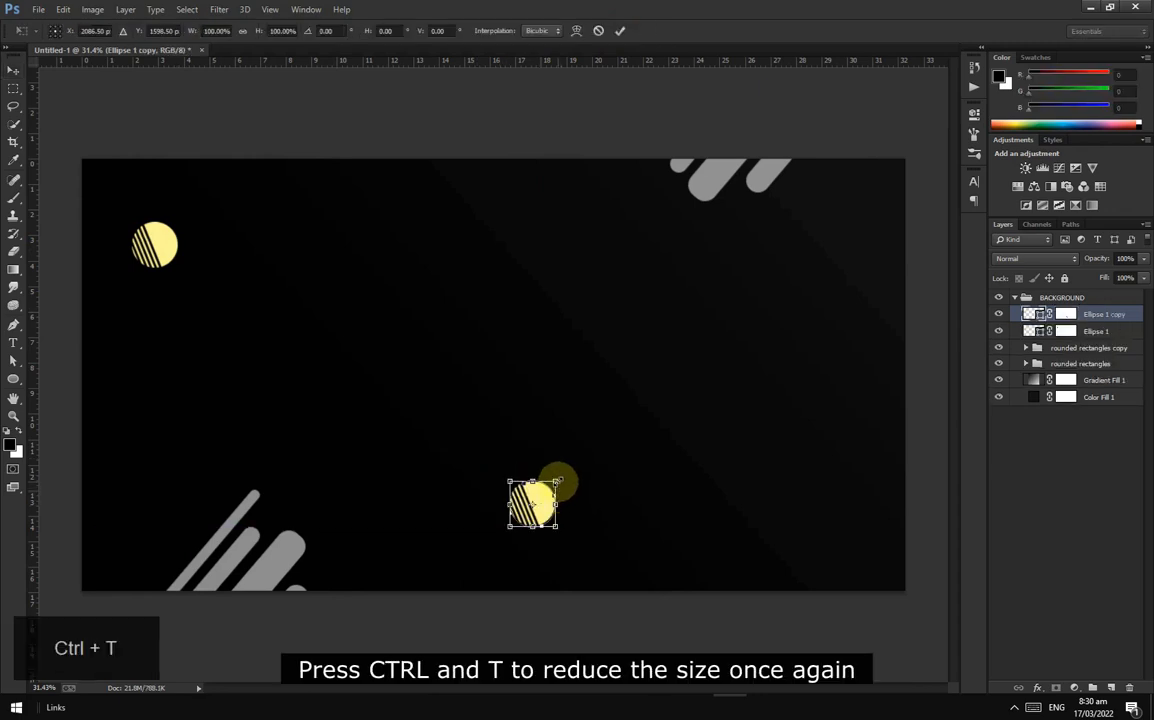
drag(553, 485, 543, 494)
scroll(556, 531, up, 5)
click(620, 33)
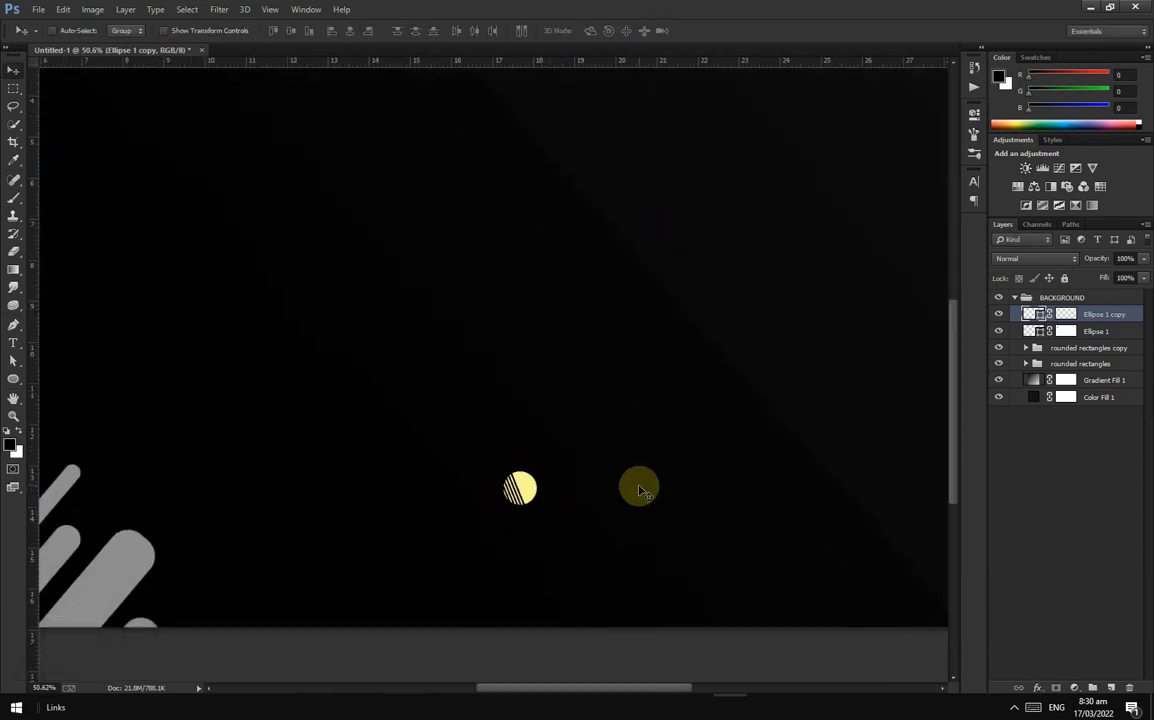
Step: Duplicate the small striped circle and place the copy partly off the middle of the canvas's top edge
scroll(636, 484, down, 5)
drag(532, 452, 500, 248)
click(513, 342)
Step: Duplicate the large striped circle to the canvas's lower right area and flip the copy horizontally
drag(234, 275, 753, 449)
key(ctrl+t)
right_click(753, 449)
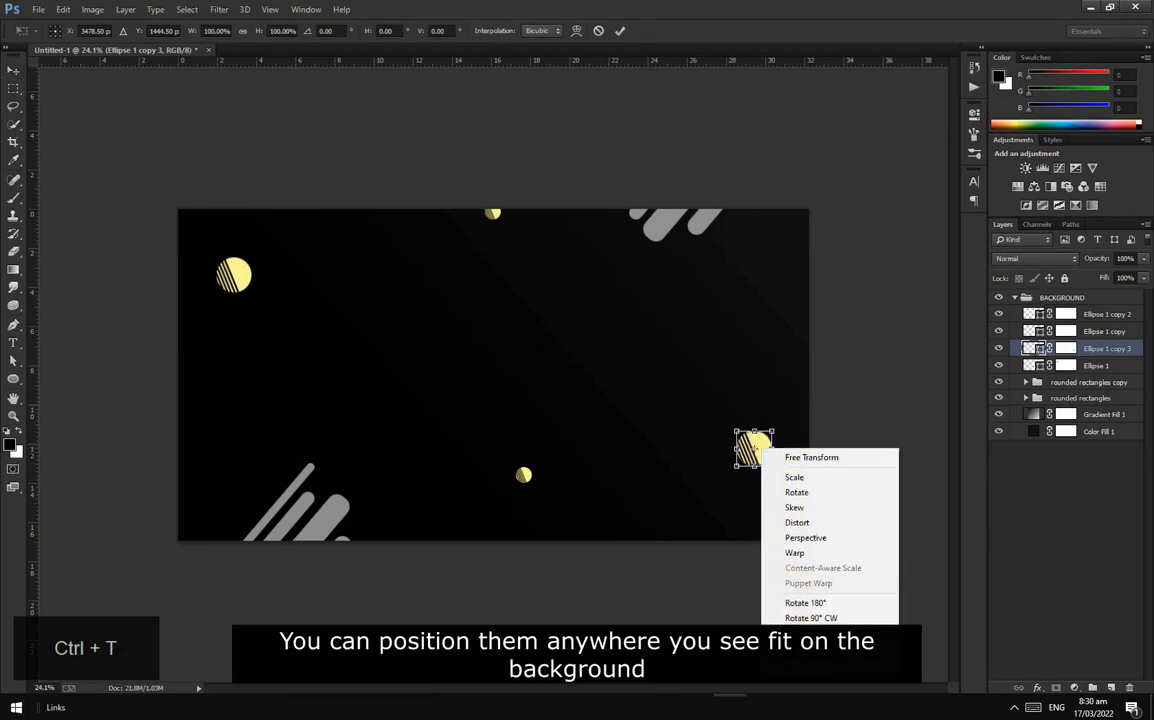
click(810, 653)
click(620, 31)
Step: Duplicate the flipped circle into the canvas's upper-right corner and move the lower one down onto the bottom edge
drag(753, 452, 810, 218)
click(1105, 366)
drag(765, 463, 757, 535)
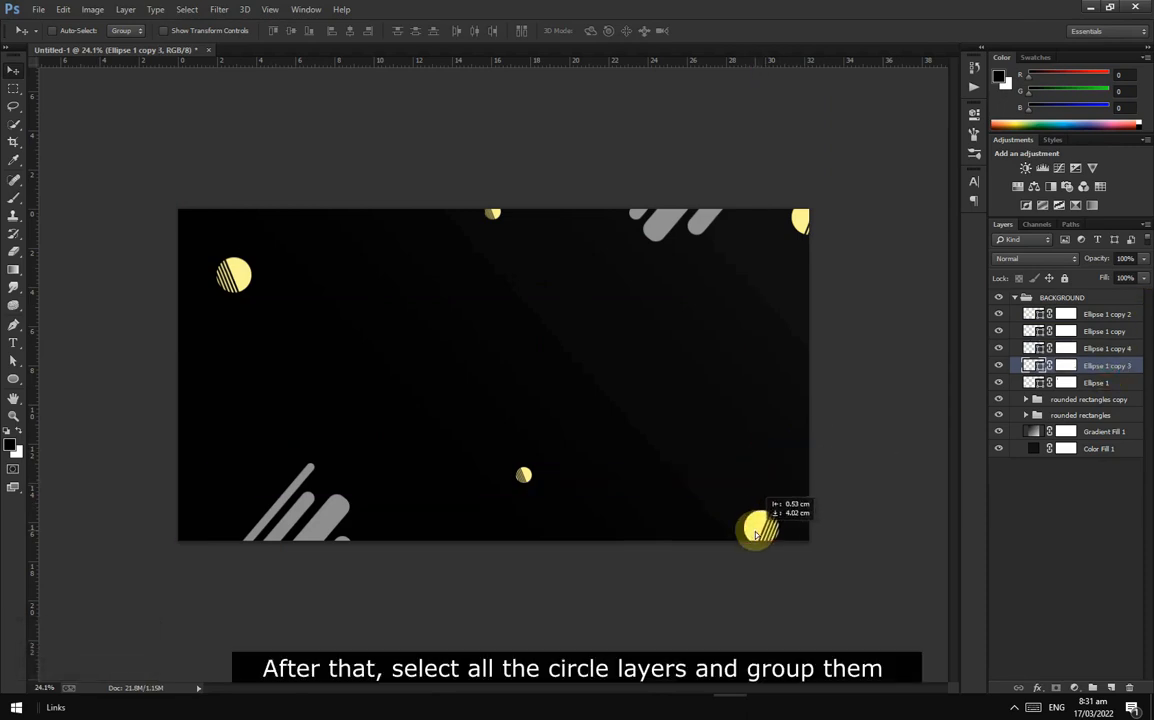
Step: Group all five striped circle layers
click(1095, 382)
shift+click(1120, 316)
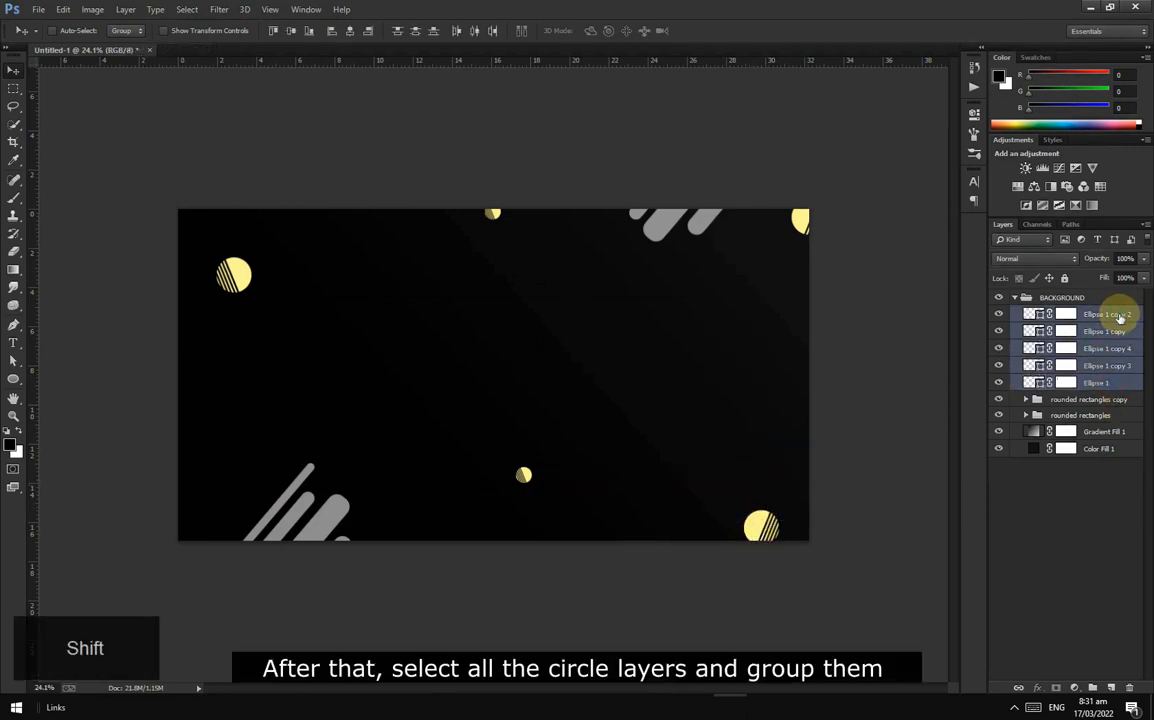
key(ctrl+g)
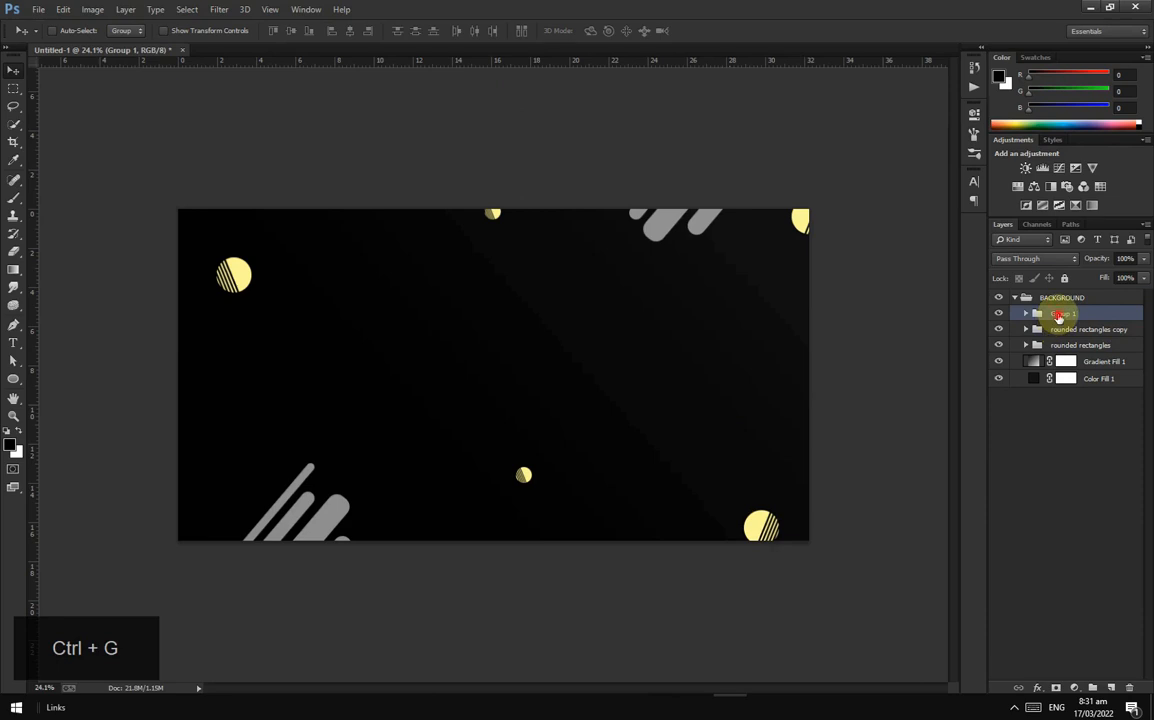
Step: Rename the striped circles' group as circles and lower its opacity to 61%
text(circles)
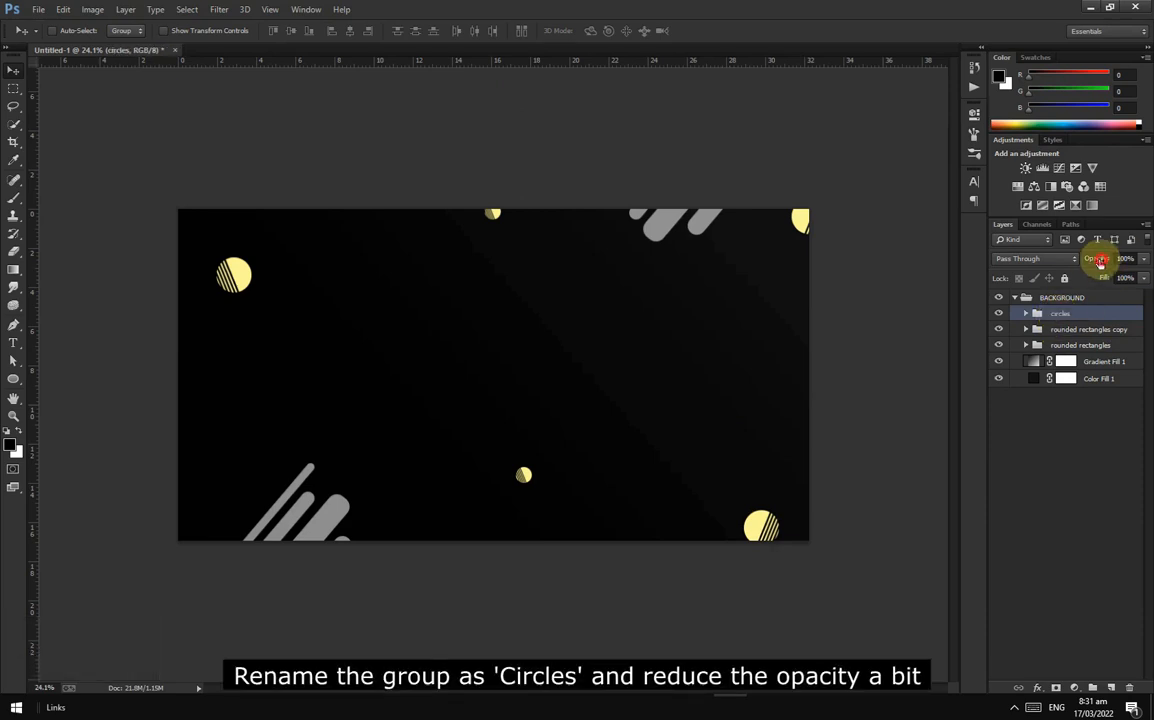
drag(1106, 263, 1104, 263)
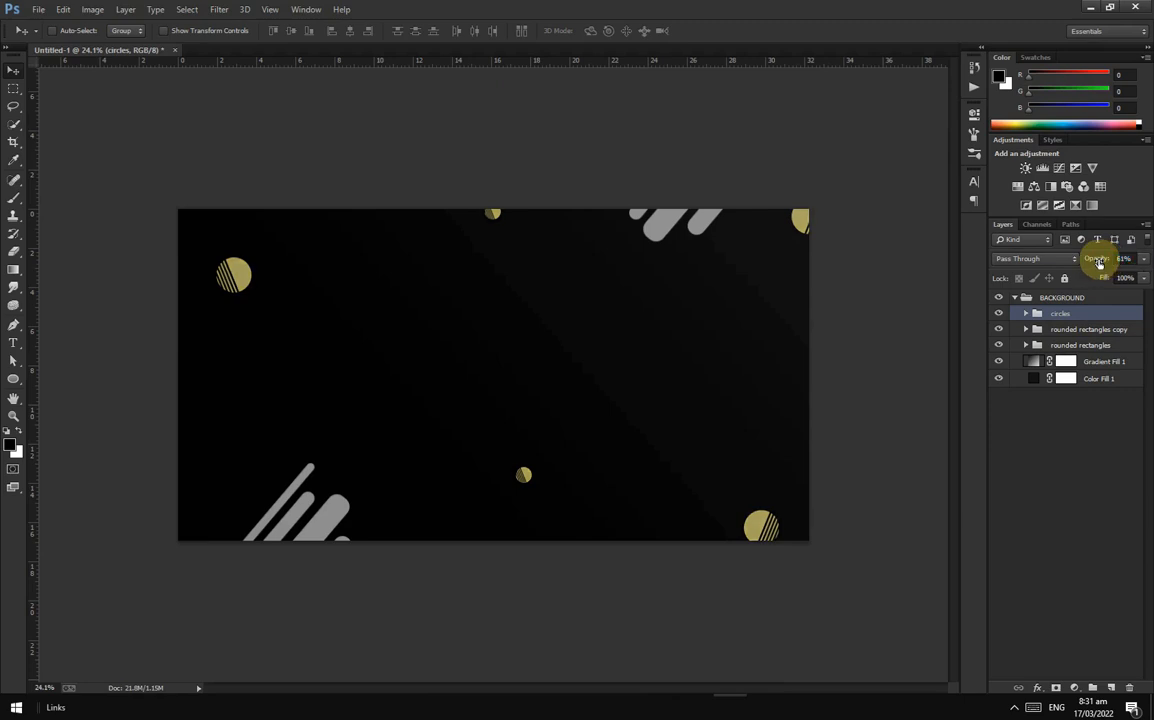
Step: Collapse the BACKGROUND group and create a new group above it named IMAGE
click(1015, 298)
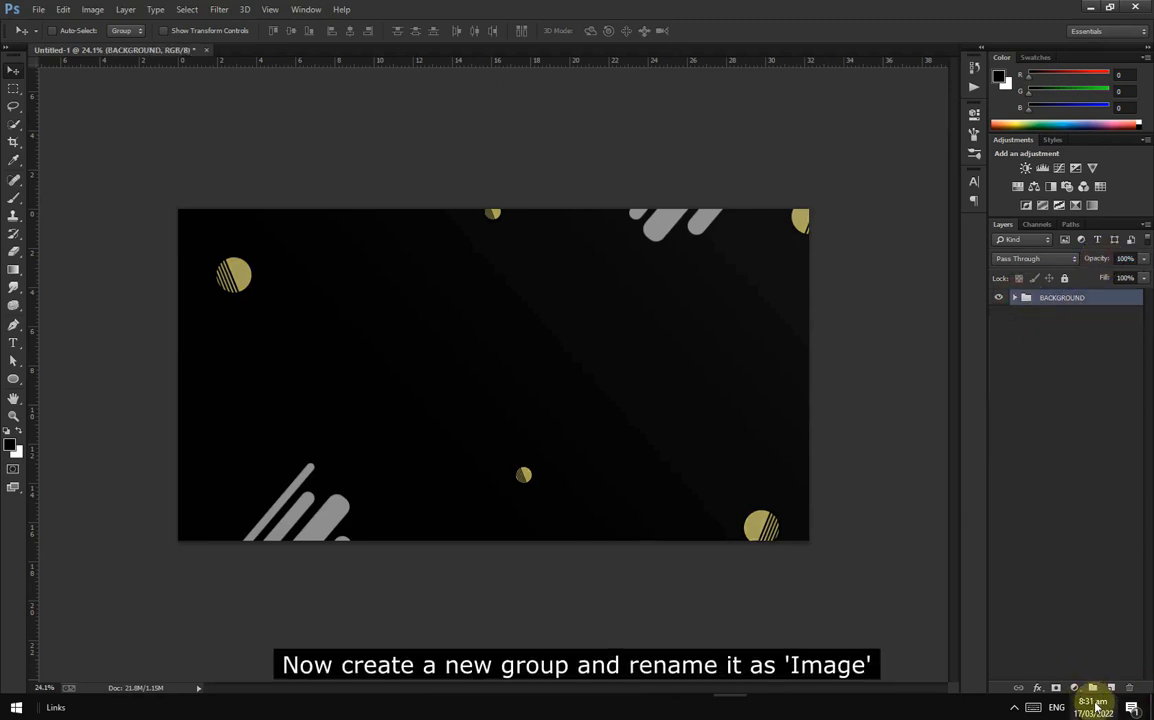
click(1091, 688)
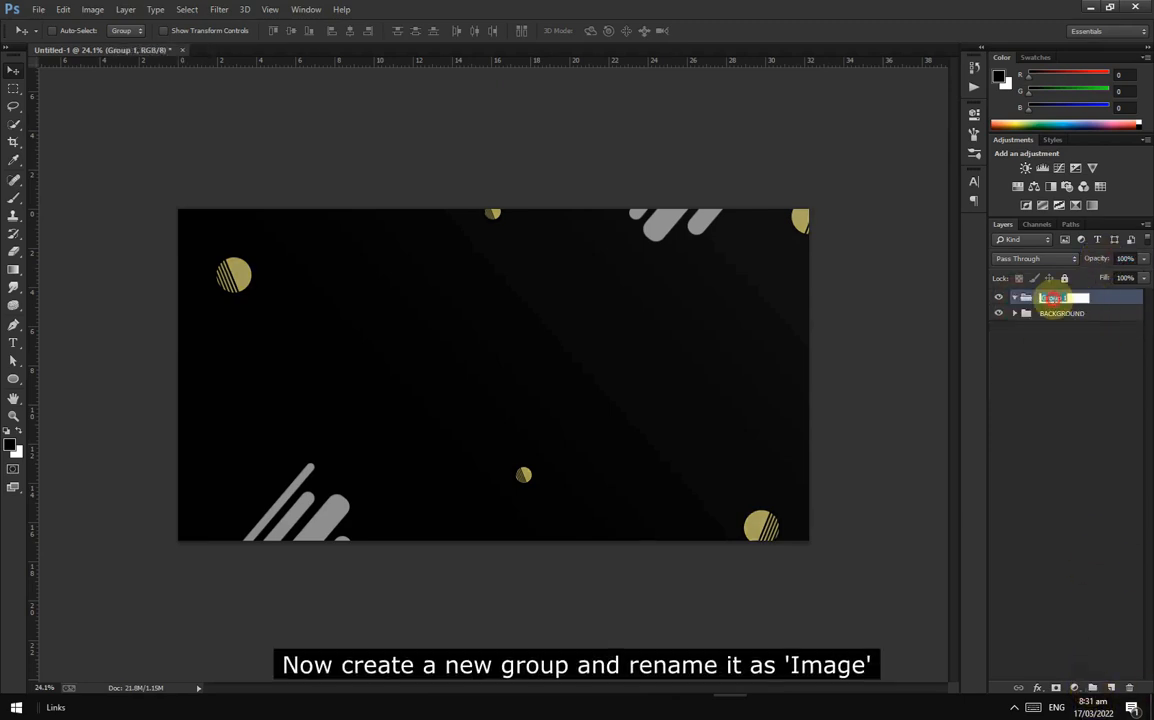
text(IMAGE)
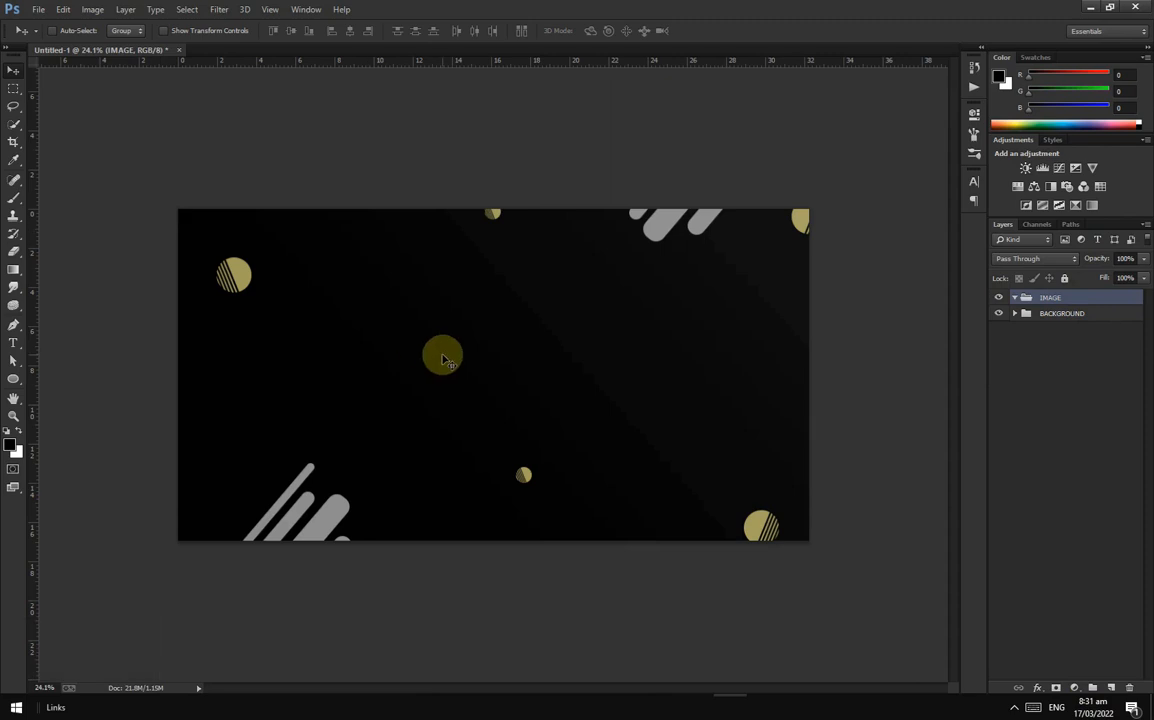
Step: Place the 139800-face-cool-skin-glasses-sunglasses-1920x1080 image into the design as an embedded file
scroll(458, 354, up, 2)
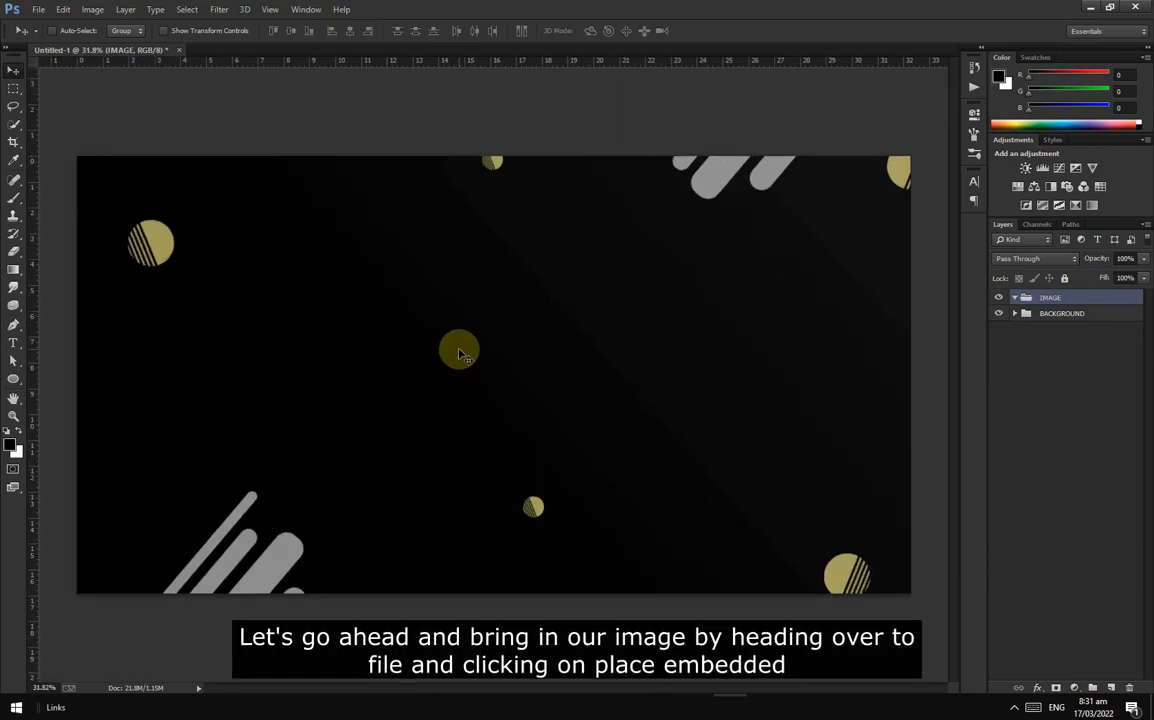
click(37, 10)
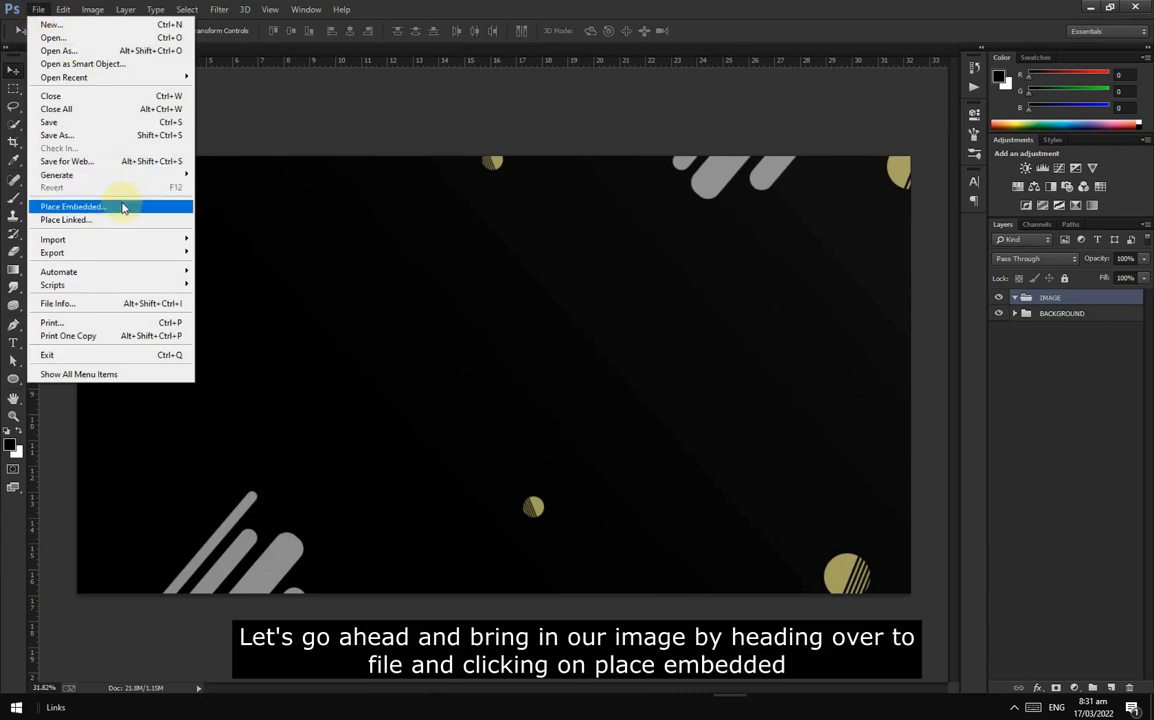
click(73, 206)
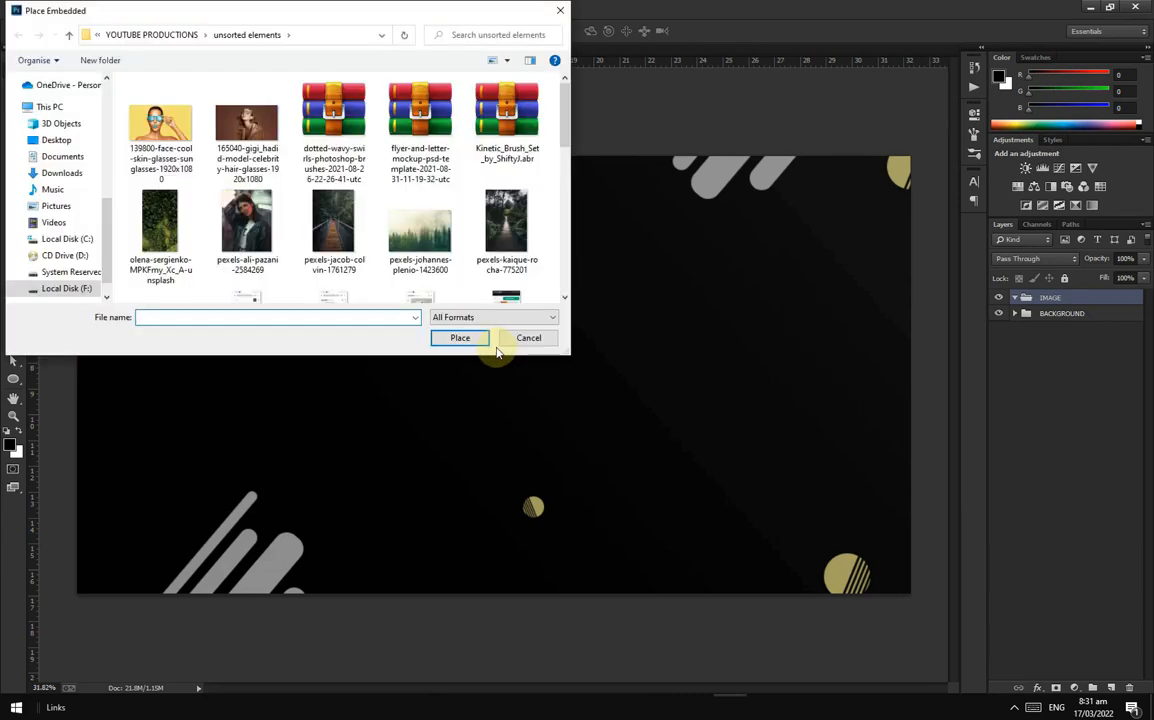
double_click(145, 138)
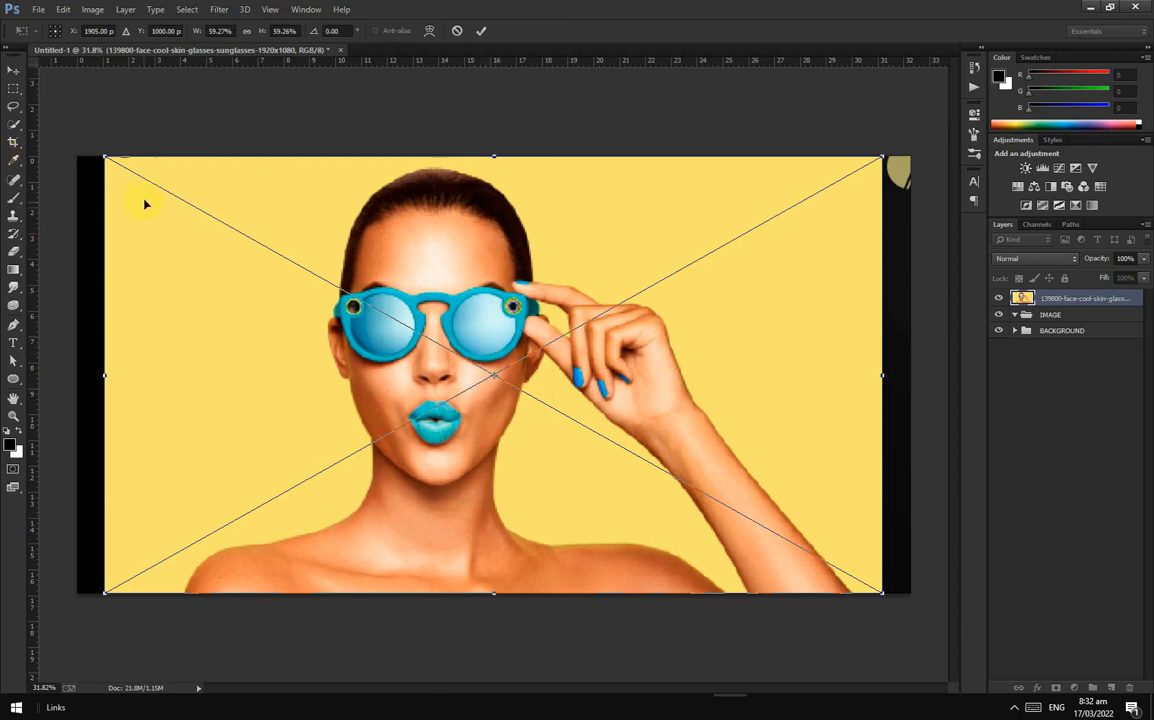
Step: Scale the placed image proportionally to about 34% and position it on the canvas's right half
drag(104, 156, 241, 233)
drag(424, 422, 591, 407)
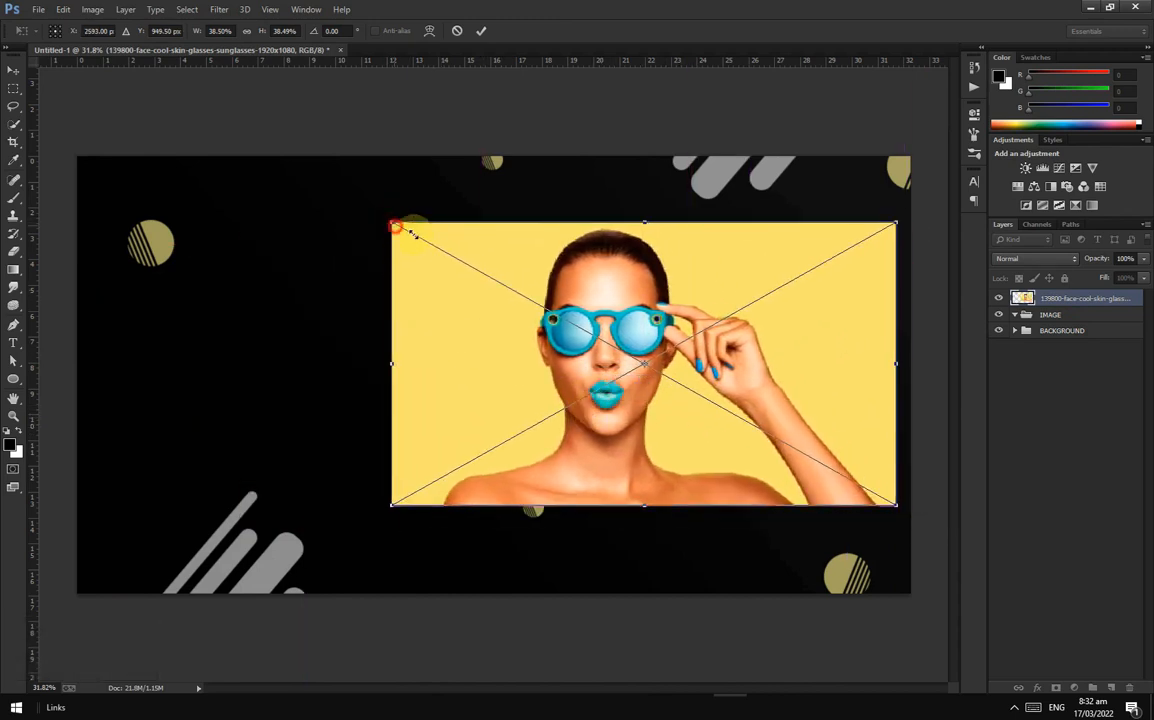
drag(395, 227, 422, 240)
key(shift+alt)
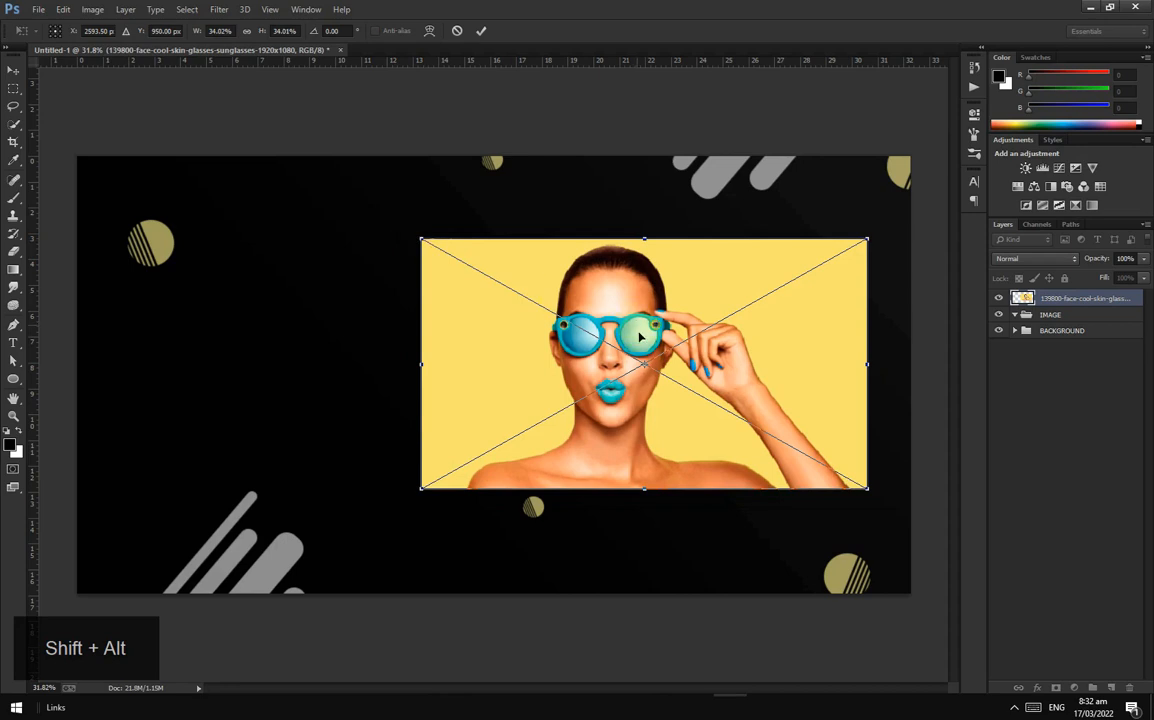
click(480, 34)
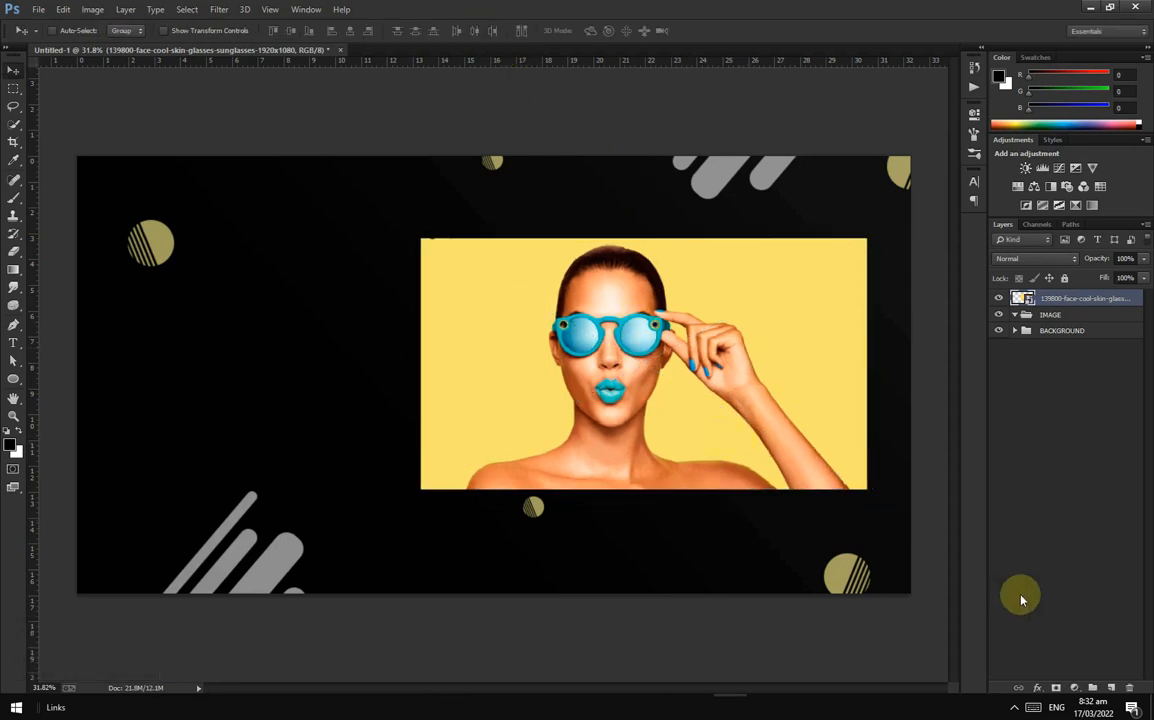
Step: Move the image layer into the IMAGE group and add a layer mask to it
drag(1074, 303, 1076, 320)
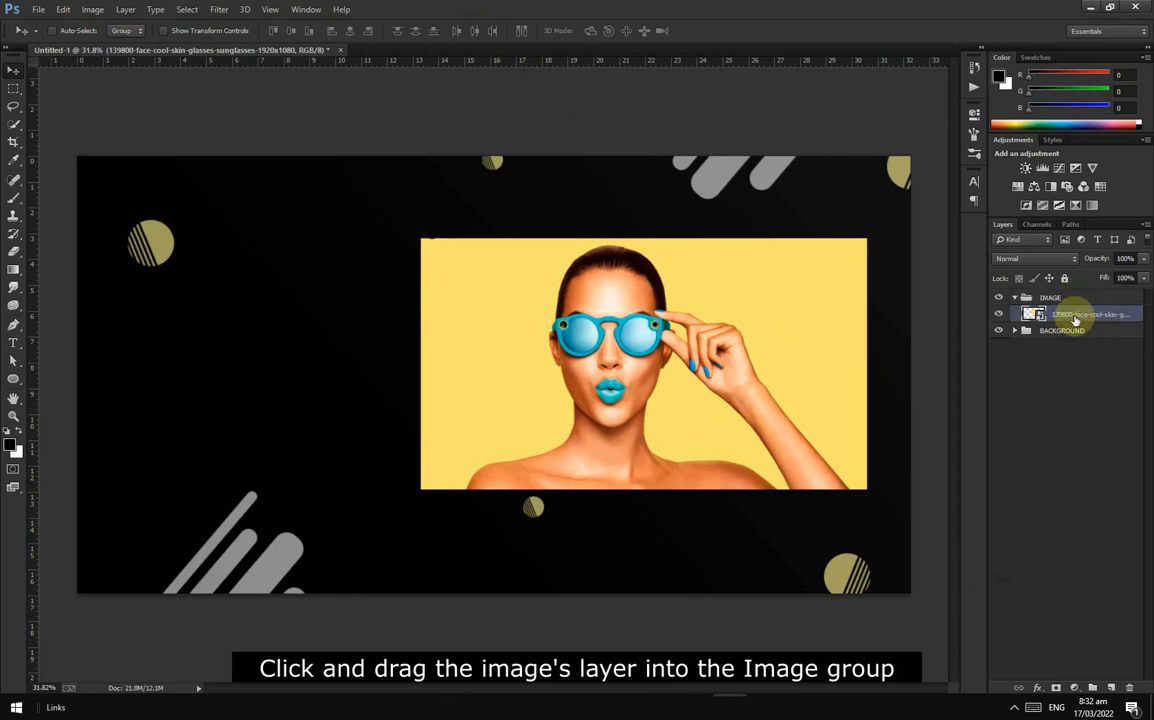
click(1057, 688)
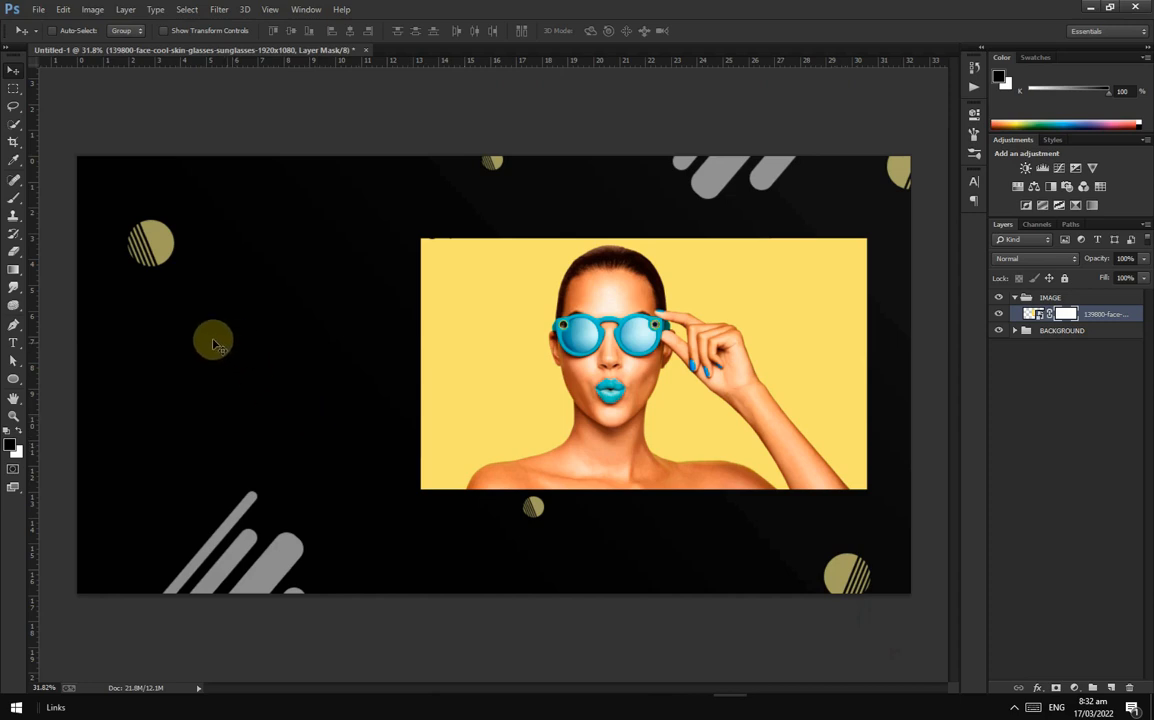
Step: Paint eight straight vertical black lines on the image's mask with a 25 px brush to split it into strips
click(18, 195)
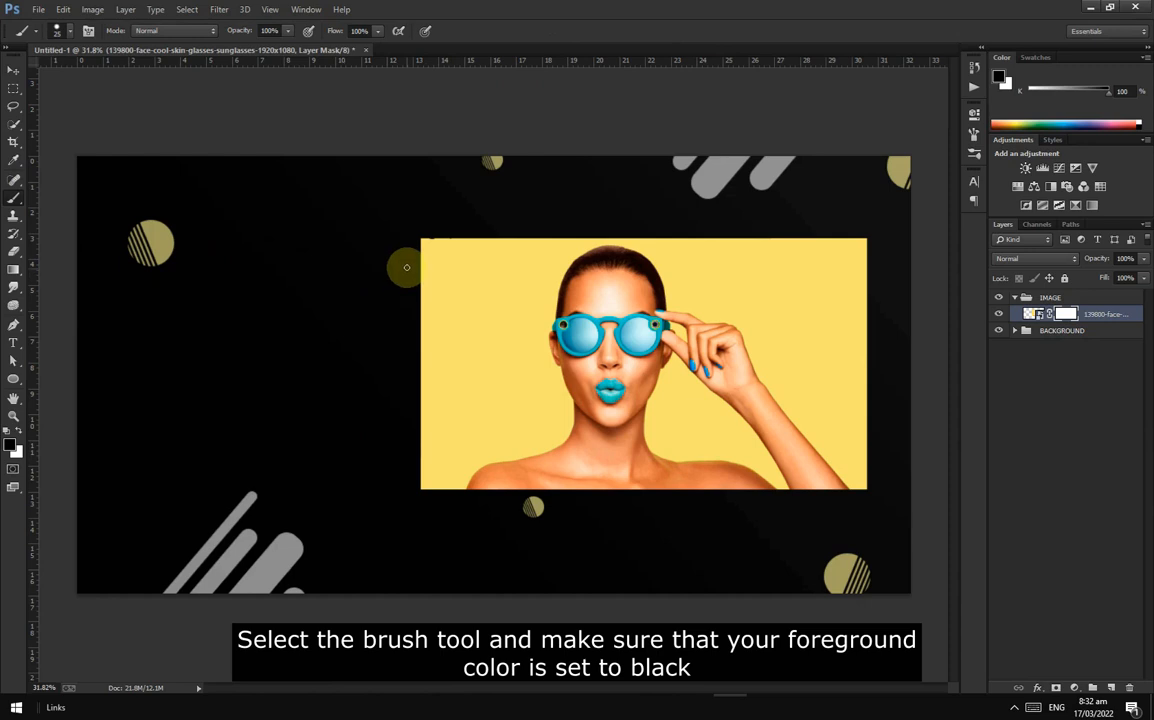
scroll(535, 235, up, 3)
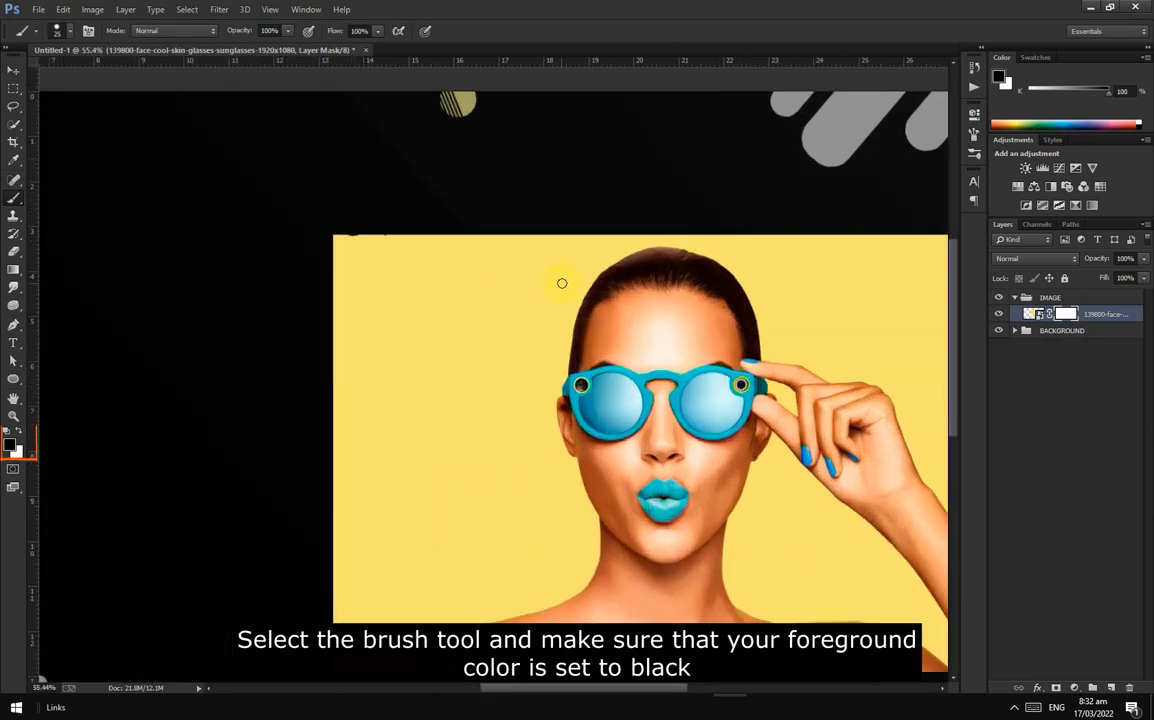
drag(564, 279, 447, 157)
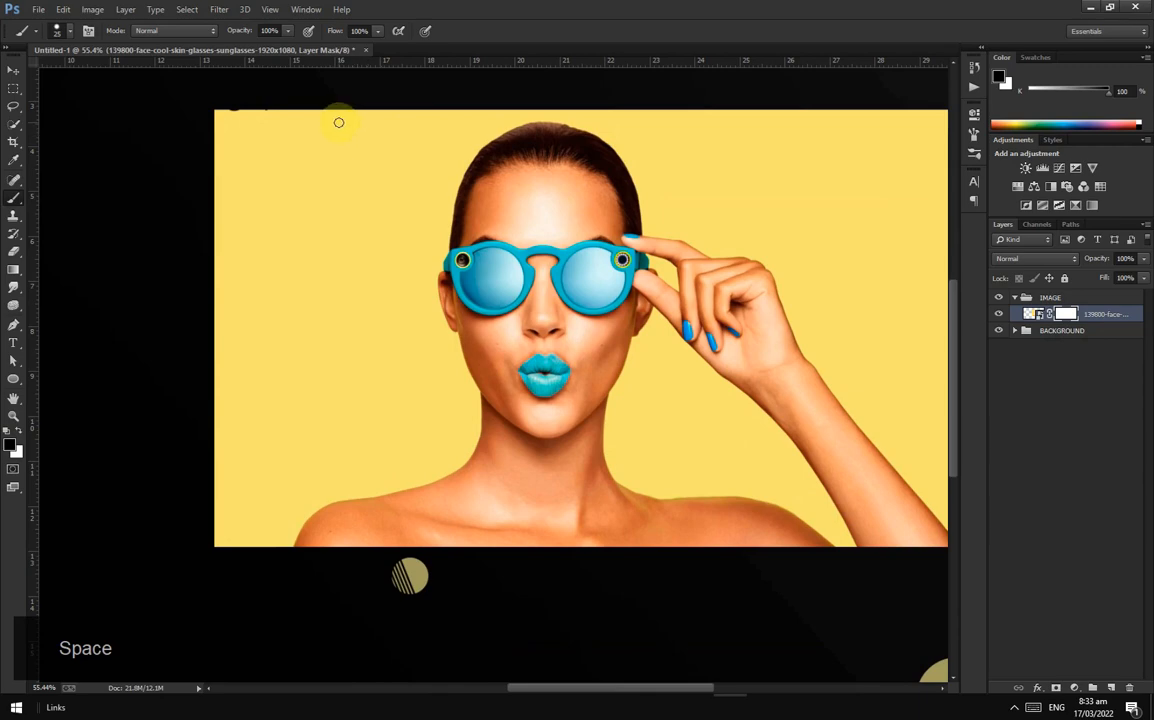
drag(252, 240, 220, 605)
scroll(398, 384, down, 1)
drag(447, 150, 455, 580)
drag(540, 152, 543, 674)
drag(629, 147, 630, 590)
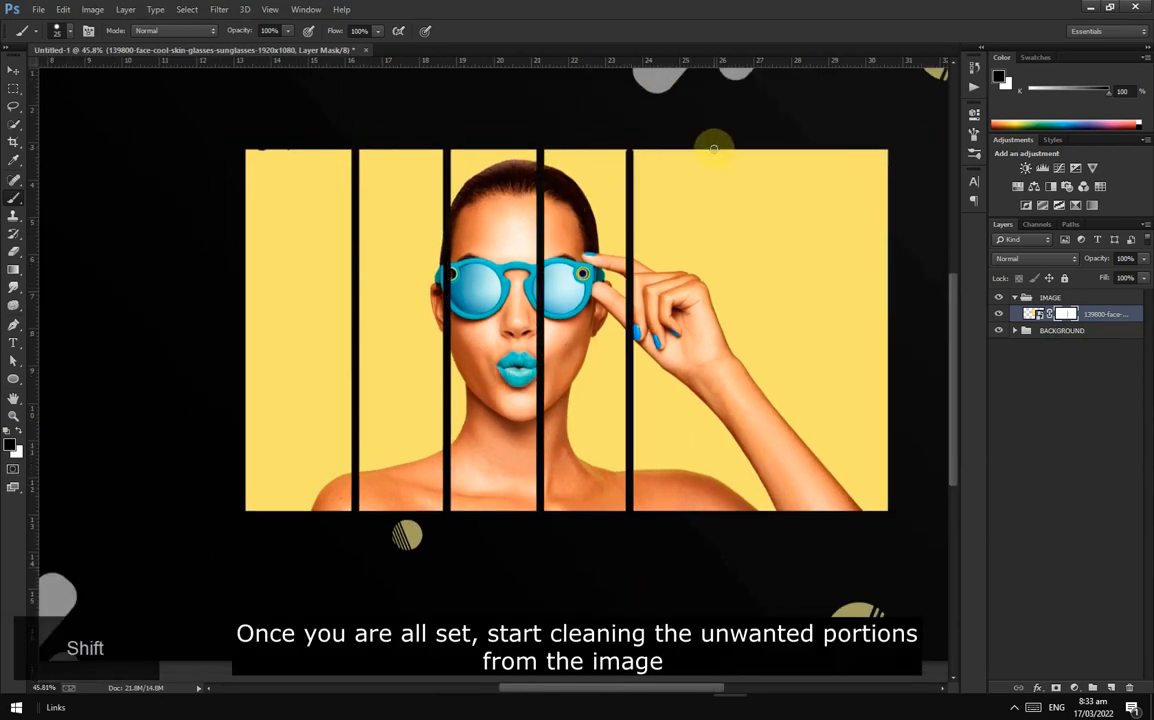
drag(713, 147, 714, 676)
drag(800, 131, 801, 570)
drag(873, 151, 880, 560)
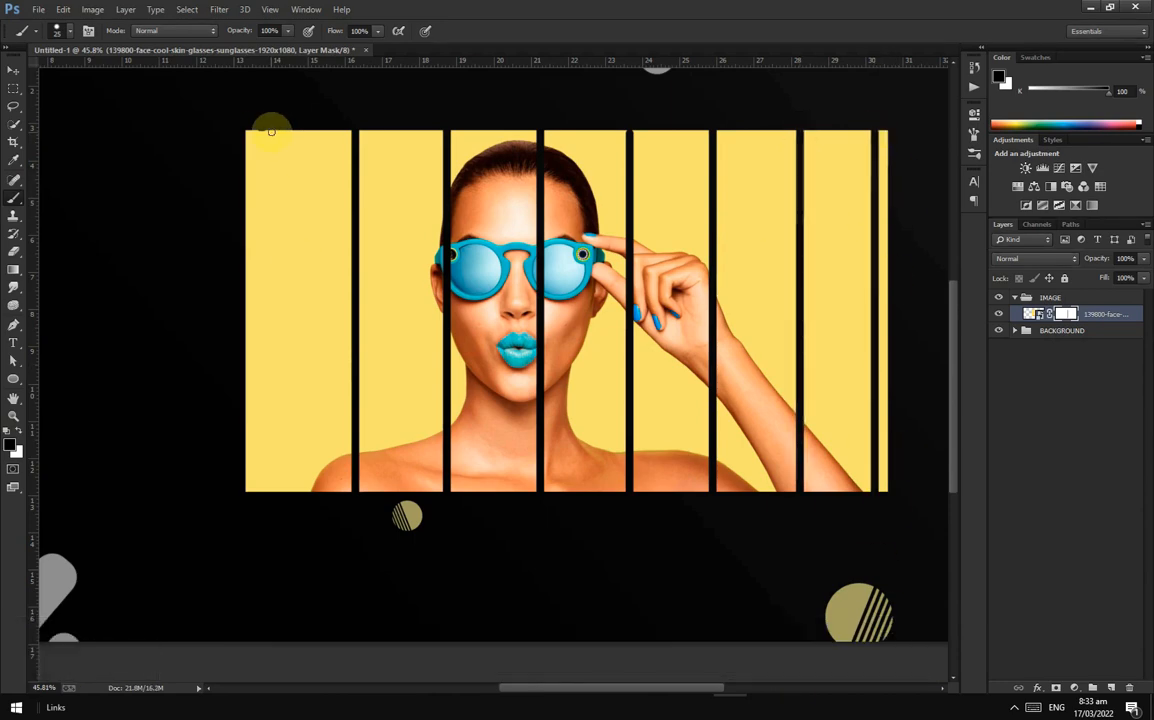
drag(270, 121, 270, 644)
Step: Enlarge the brush to 150 px and mask out the narrow slivers at the image's two outer sides
key(bracketright)
key(bracketright)
key(bracketright)
key(bracketright)
key(bracketright)
key(bracketright)
key(bracketright)
key(bracketright)
key(bracketright)
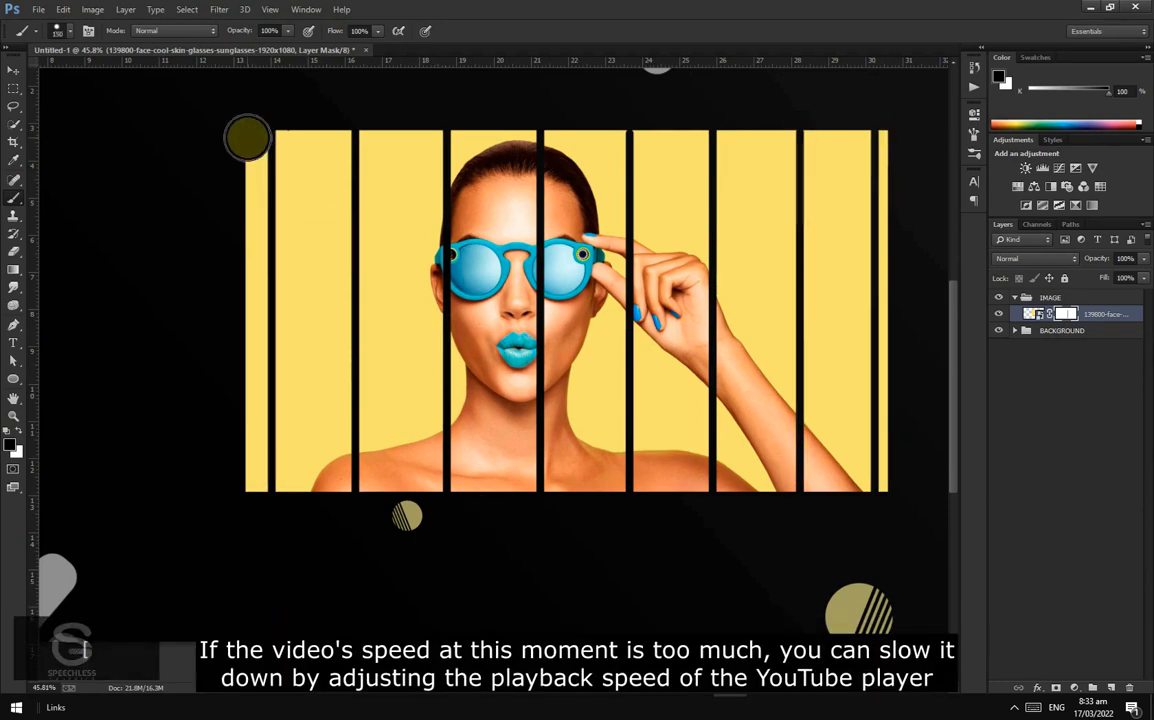
drag(247, 137, 248, 490)
drag(893, 125, 904, 546)
Step: Mask out the upper parts of the first and second strips with a smaller brush so their tops step upward toward the face
key(bracketleft)
key(bracketleft)
key(bracketleft)
key(bracketleft)
key(bracketleft)
key(bracketleft)
key(bracketleft)
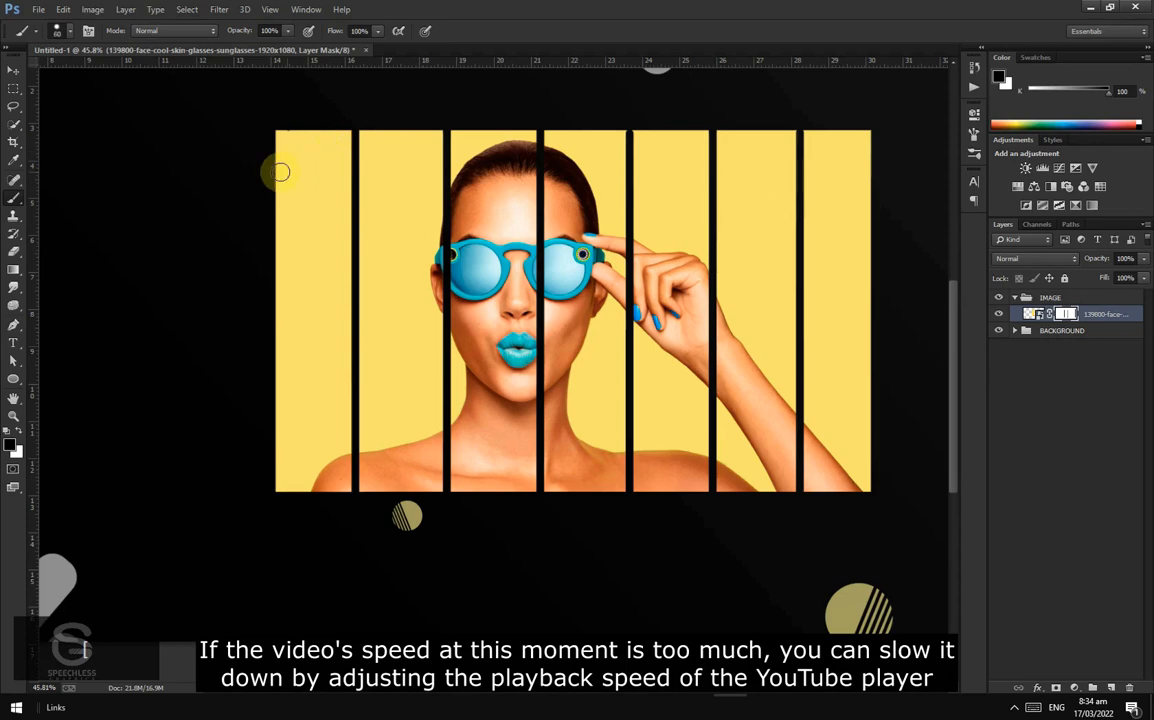
drag(337, 217, 356, 218)
mouse_move(286, 212)
mouse_down()
mouse_move(295, 171)
mouse_move(301, 203)
mouse_move(278, 202)
mouse_move(290, 133)
mouse_move(336, 134)
mouse_move(340, 206)
mouse_move(300, 160)
mouse_up()
key(ctrl+z)
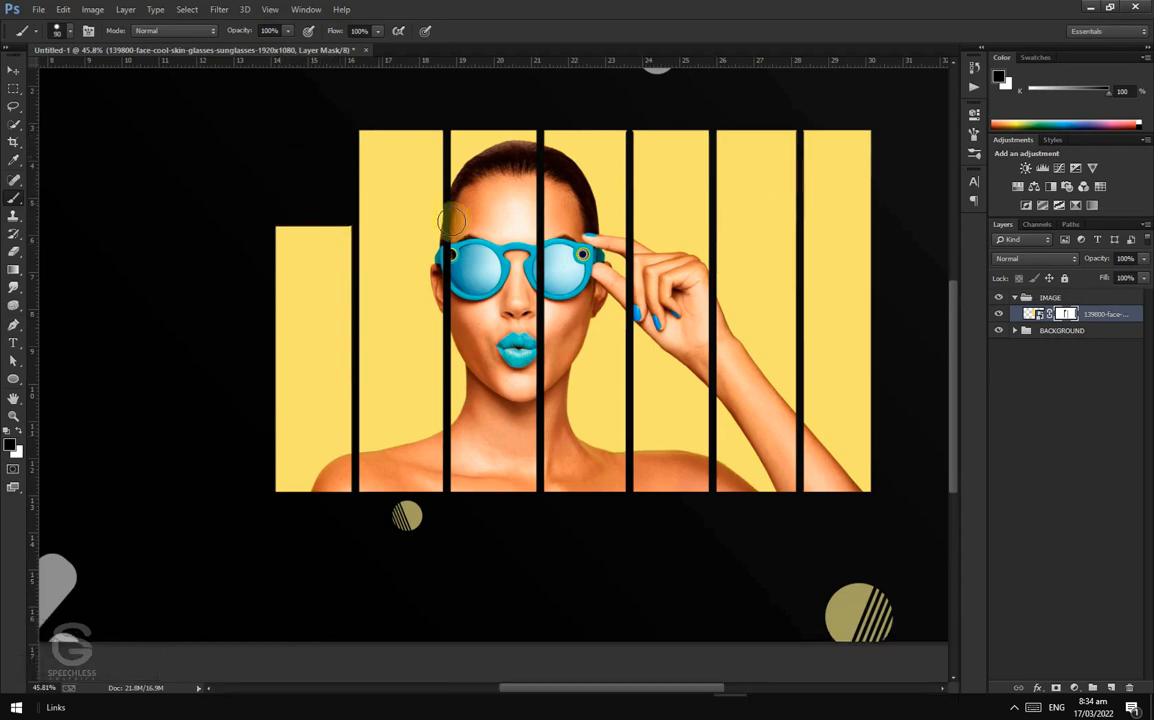
drag(429, 173, 360, 173)
scroll(412, 158, up, 4)
mouse_move(450, 198)
mouse_down()
mouse_move(417, 103)
mouse_move(453, 147)
mouse_move(430, 150)
mouse_up()
Step: Square off the uneven top edges of the first two strips by painting the mask inside rectangular selections
click(13, 88)
drag(119, 209, 304, 310)
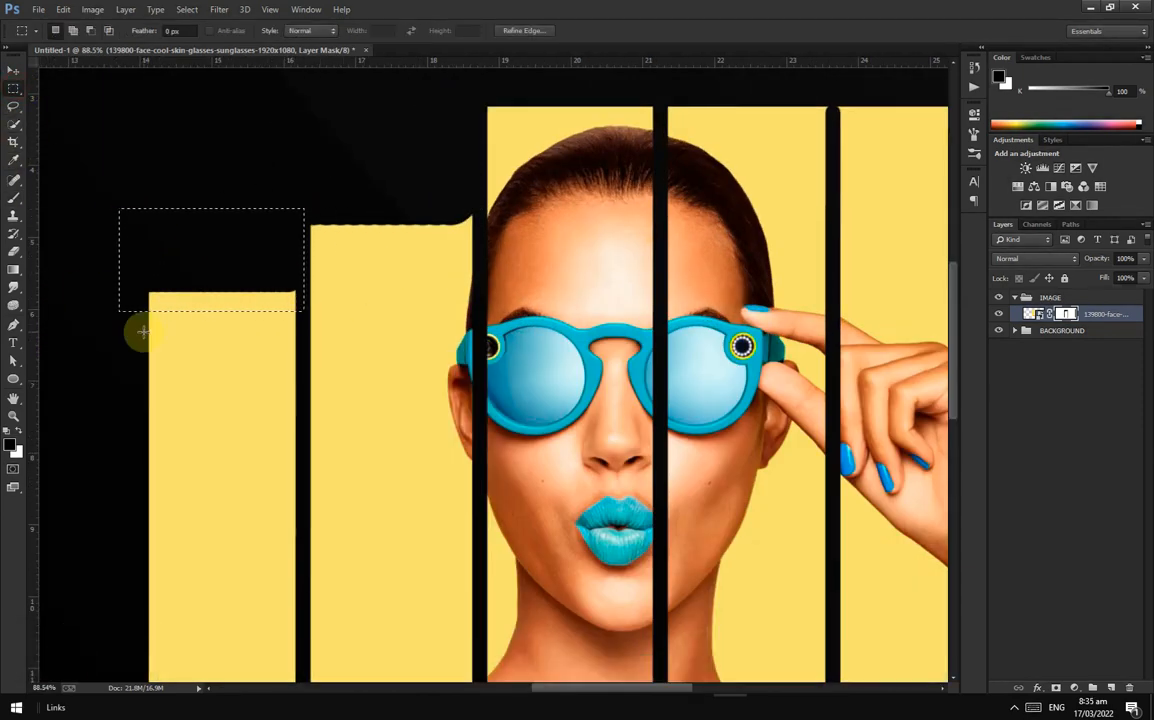
key(b)
drag(278, 288, 139, 296)
key(ctrl+d)
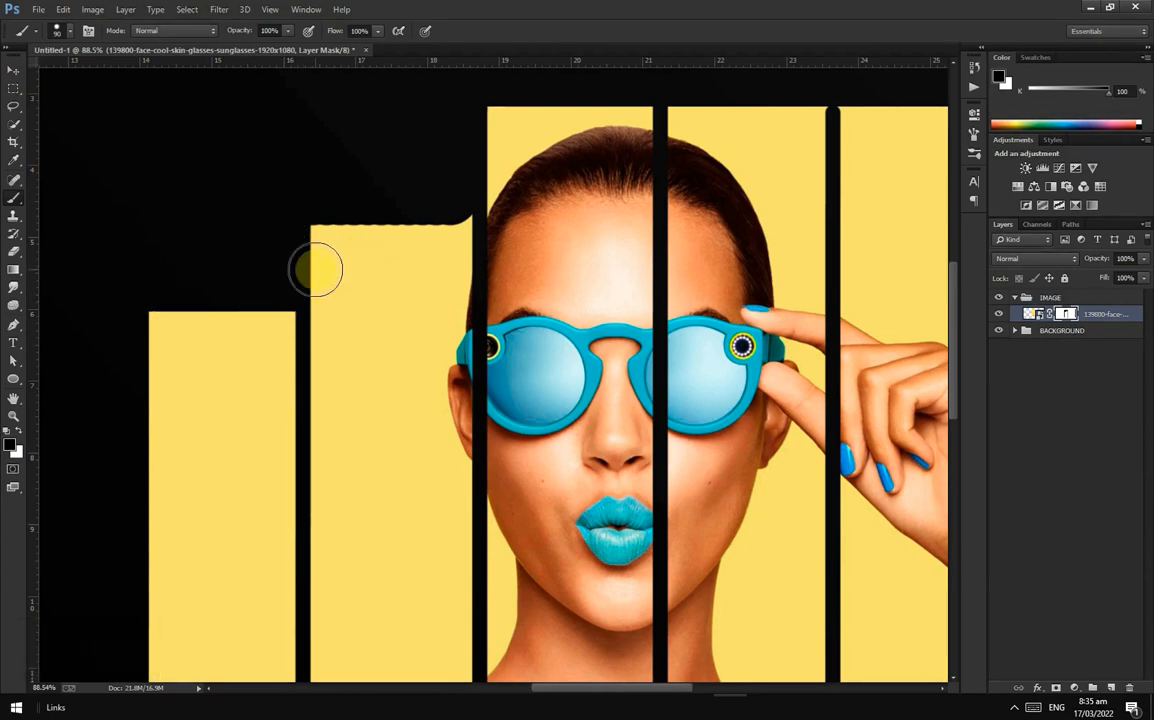
drag(13, 88, 60, 85)
drag(287, 139, 480, 232)
key(b)
key(ctrl+d)
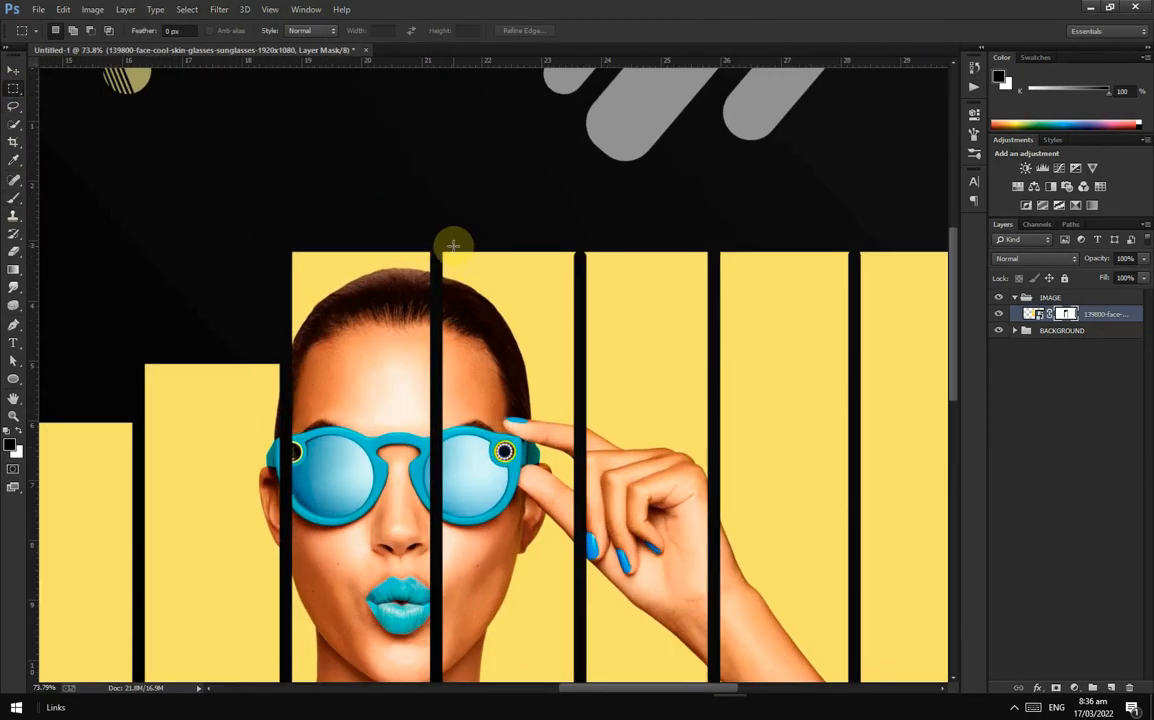
Step: Trim the tops of the fourth and fifth strips by masking inside rectangular selections, cutting the fourth lower than the fifth
drag(438, 242, 580, 316)
key(b)
mouse_move(575, 290)
mouse_down()
mouse_move(455, 302)
mouse_move(572, 275)
mouse_up()
key(ctrl+d)
mouse_move(423, 238)
mouse_down()
mouse_move(430, 285)
mouse_move(588, 290)
mouse_move(541, 270)
mouse_up()
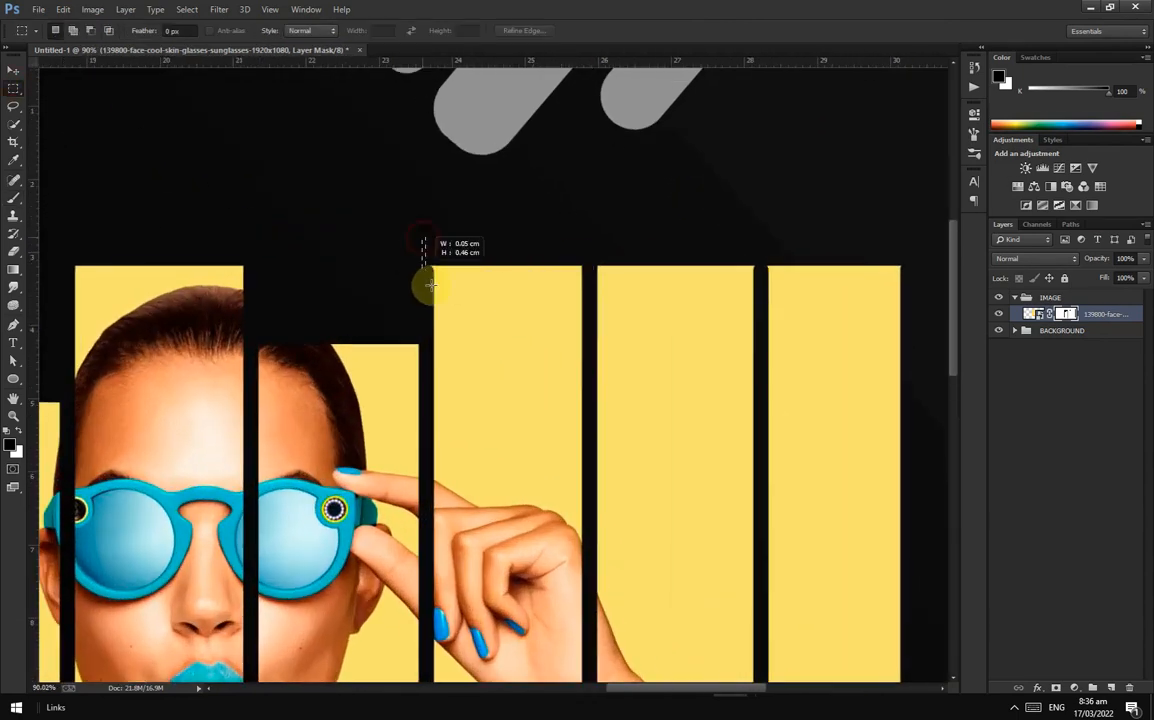
key(b)
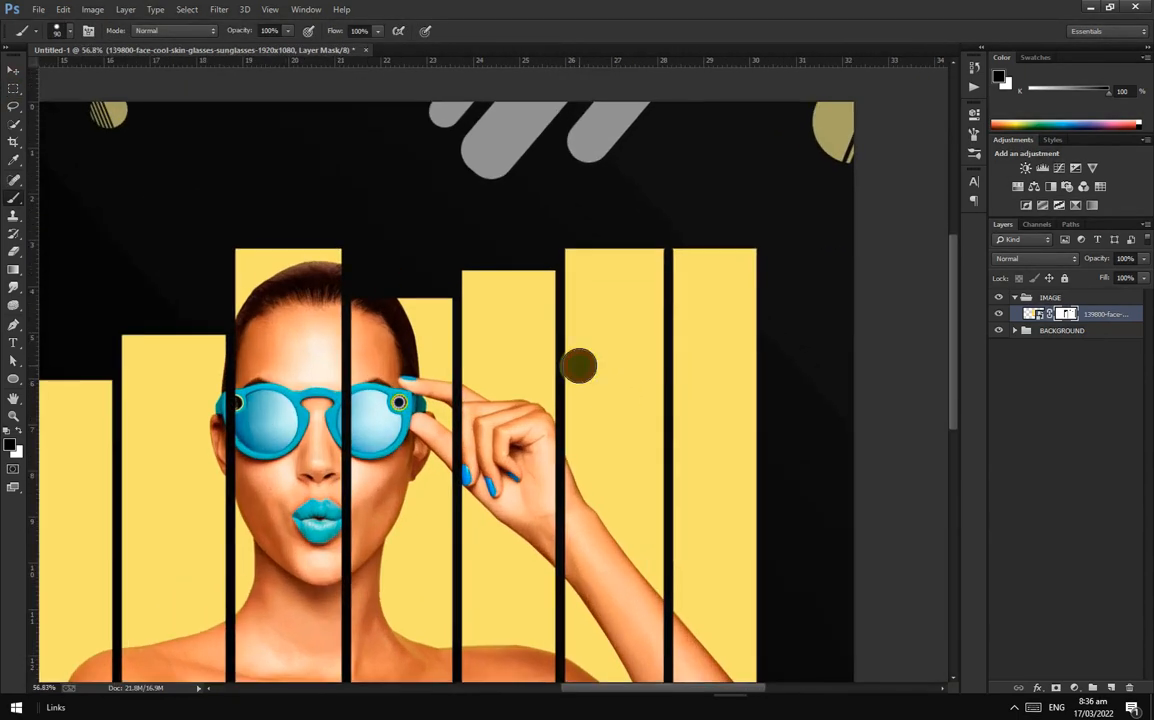
Step: Select the upper area of the last two strips together, mask it out in black and deselect
mouse_move(579, 366)
mouse_down()
mouse_move(681, 357)
mouse_move(579, 360)
mouse_move(768, 393)
mouse_up()
key(m)
key(b)
mouse_move(605, 300)
mouse_down()
mouse_move(631, 201)
mouse_move(647, 319)
mouse_move(659, 302)
mouse_up()
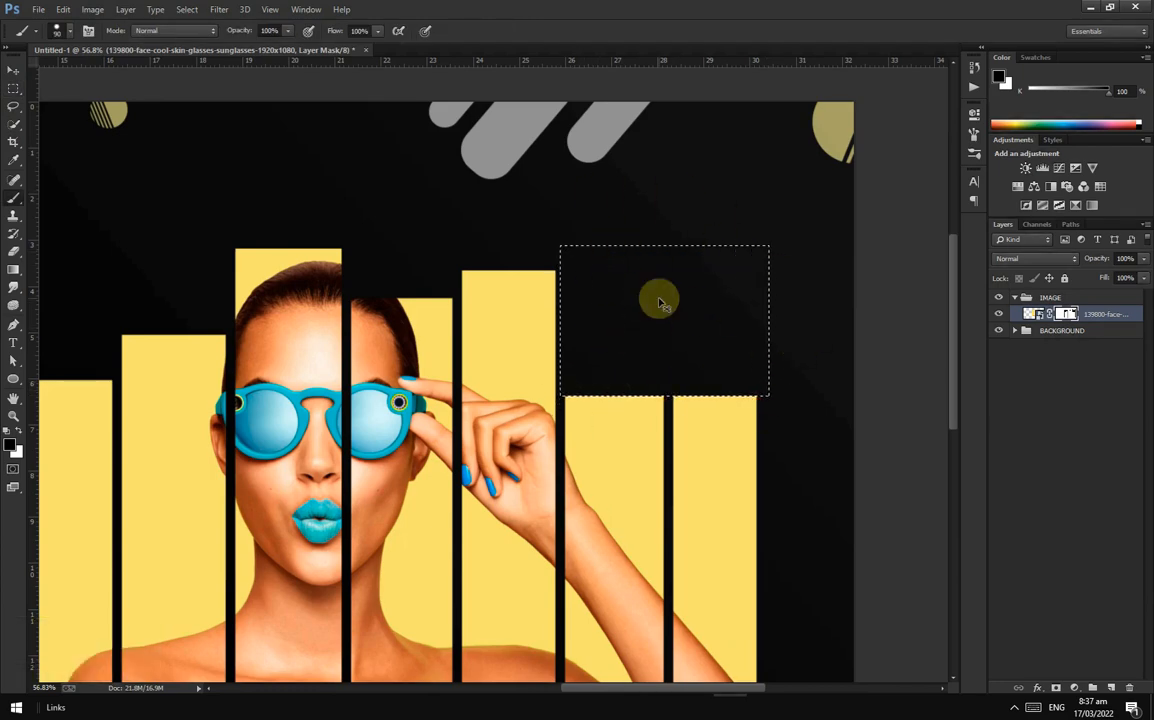
key(ctrl+d)
Step: Shorten the last strip further from the top by masking inside a rectangular selection, and enlarge the brush to 150 px
key(m)
drag(670, 363, 779, 595)
scroll(894, 391, down, 3)
key(b)
mouse_move(887, 432)
mouse_down()
mouse_move(877, 293)
mouse_move(834, 420)
mouse_move(848, 334)
mouse_move(854, 374)
mouse_up()
key(bracketright)
key(bracketright)
key(bracketright)
key(ctrl+d)
scroll(470, 510, up, 1)
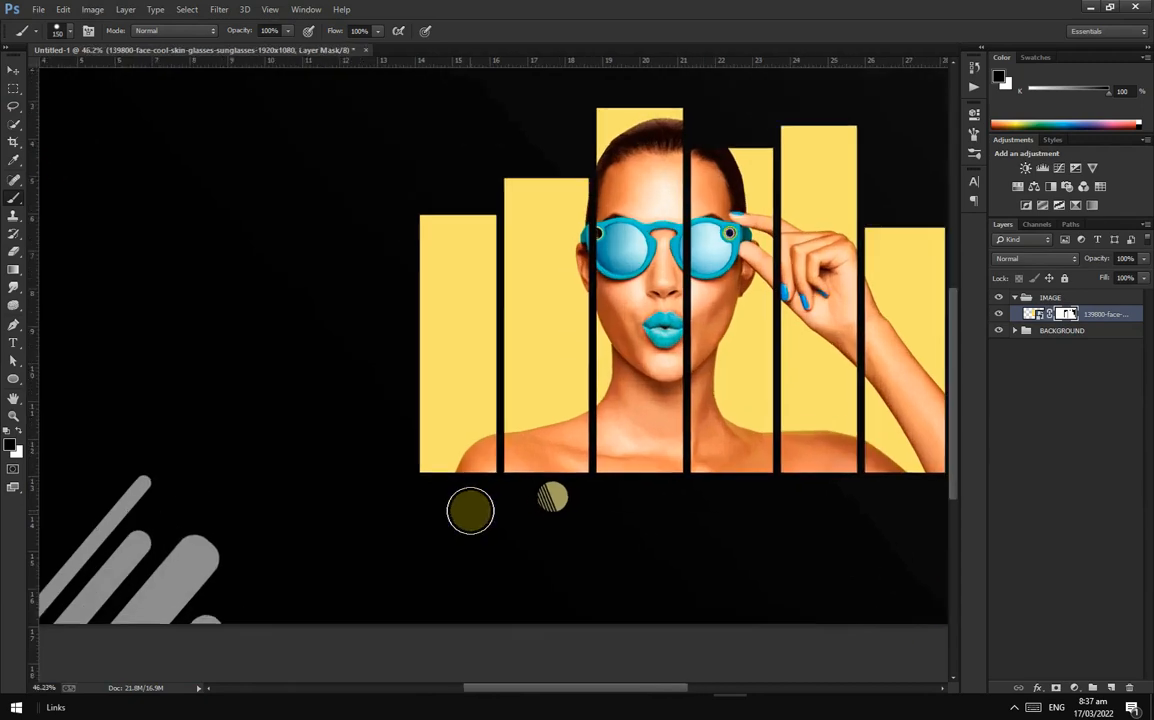
Step: Mask out the bottom ends of the first, third, fourth and fifth strips at staggered heights
scroll(470, 510, up, 5)
scroll(344, 468, up, 2)
mouse_move(495, 430)
mouse_down()
mouse_move(308, 434)
mouse_move(542, 450)
mouse_move(679, 439)
mouse_move(636, 477)
mouse_move(675, 479)
mouse_move(755, 451)
mouse_move(713, 469)
mouse_move(732, 474)
mouse_up()
scroll(300, 480, down, 5)
scroll(744, 484, down, 3)
scroll(645, 453, up, 2)
scroll(732, 490, down, 3)
scroll(850, 491, up, 2)
mouse_move(696, 392)
mouse_down()
mouse_move(786, 384)
mouse_move(788, 484)
mouse_move(725, 475)
mouse_up()
key(bracketright)
key(bracketright)
key(bracketright)
key(bracketright)
drag(721, 417, 759, 423)
scroll(759, 423, down, 3)
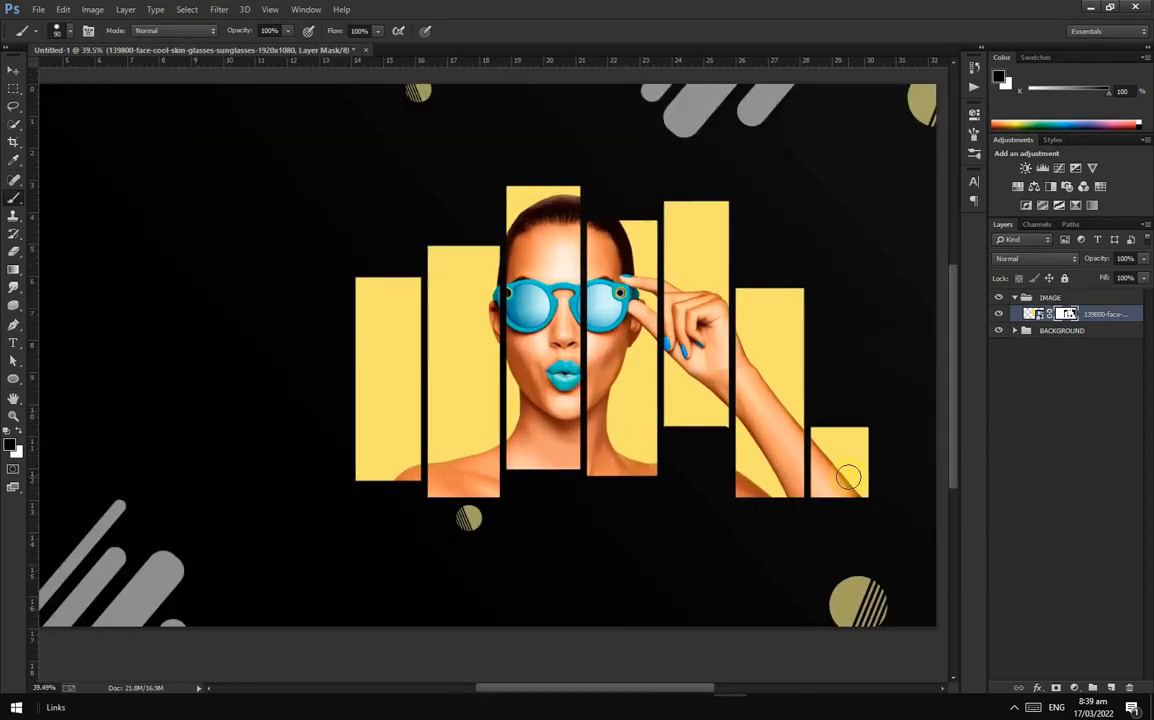
Step: Mask out the sixth strip's bottom end, cutting the straight edge with a small brush and clearing below it with a larger one
scroll(684, 404, up, 3)
scroll(693, 412, down, 5)
scroll(837, 478, up, 3)
drag(837, 478, 662, 474)
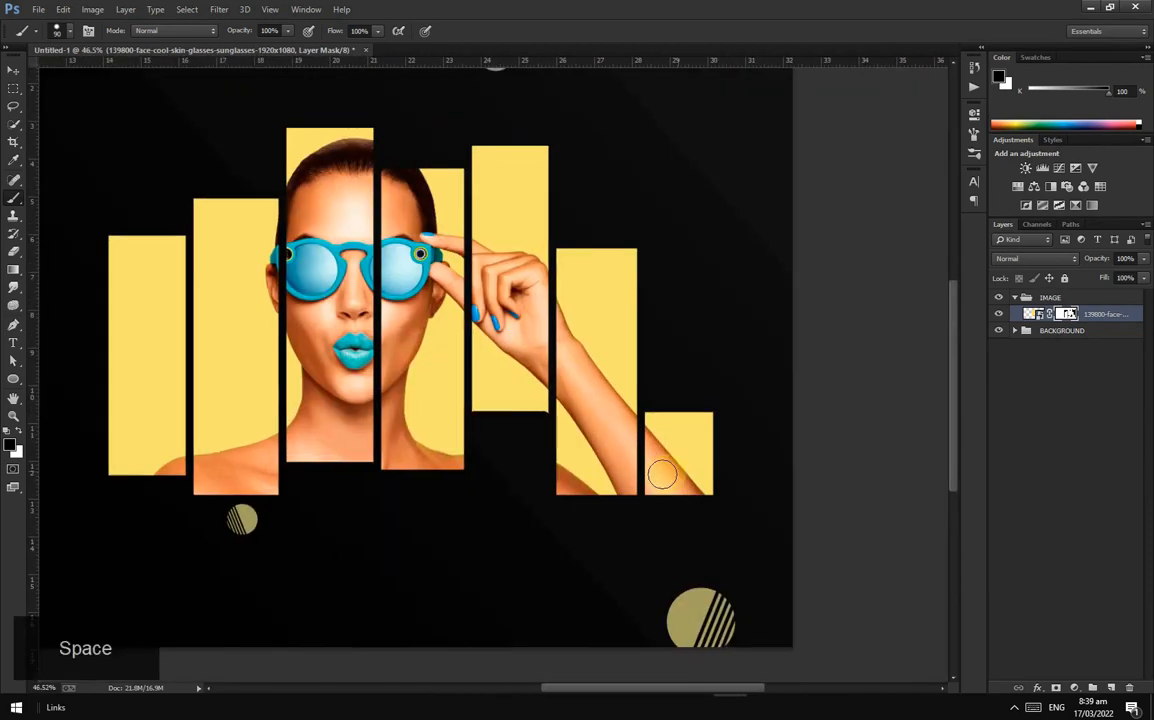
scroll(660, 474, up, 1)
click(549, 453)
key(bracketleft)
key(bracketleft)
key(bracketleft)
key(bracketleft)
key(bracketleft)
drag(547, 441, 633, 441)
key(bracketright)
key(bracketright)
key(bracketright)
key(bracketright)
key(bracketright)
mouse_move(566, 465)
mouse_down()
mouse_move(621, 454)
mouse_move(583, 500)
mouse_up()
Step: Paint out the whole remaining seventh strip on the mask, including its leftover speck
drag(866, 462, 858, 500)
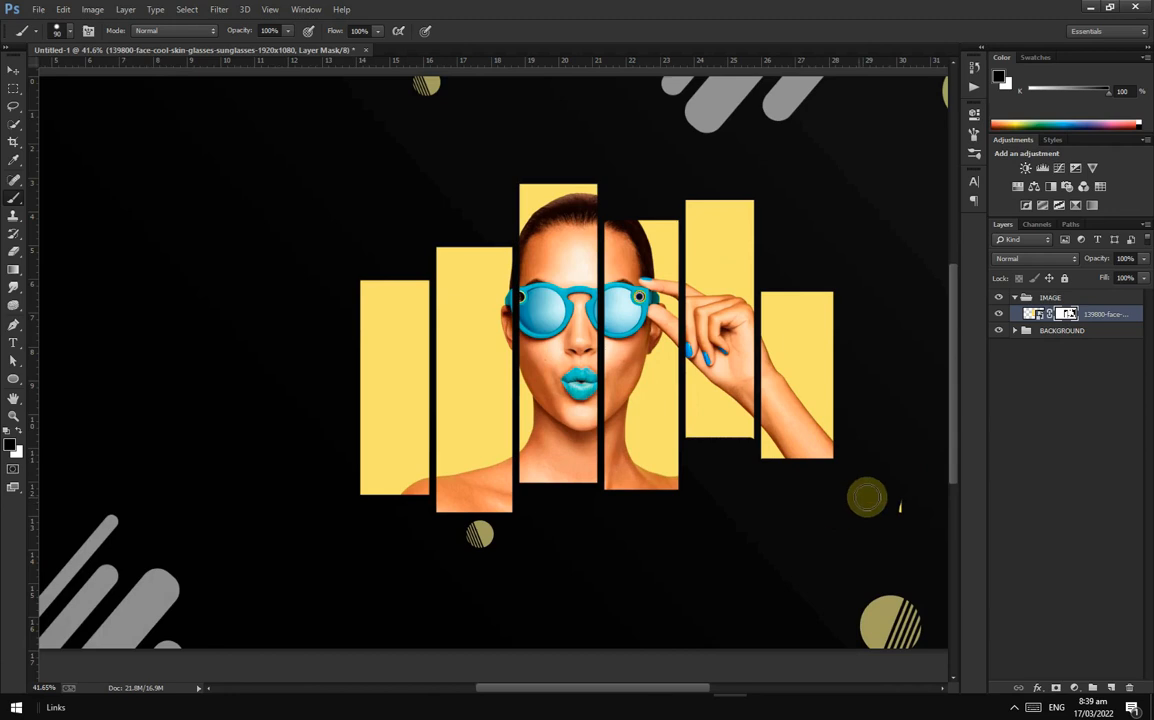
click(898, 507)
scroll(667, 502, down, 3)
scroll(667, 502, up, 1)
Step: Scale the masked image up to about 115% and reposition it slightly down and to the right
key(v)
click(1033, 314)
drag(532, 330, 530, 355)
key(ctrl+t)
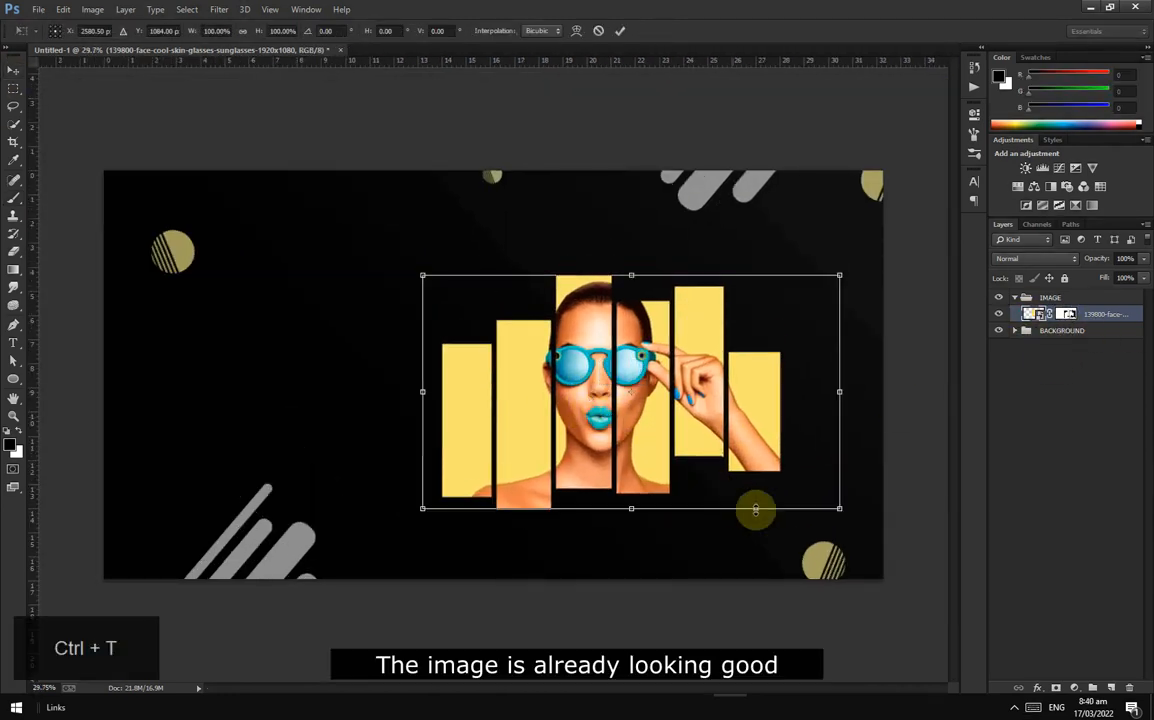
drag(837, 495, 871, 536)
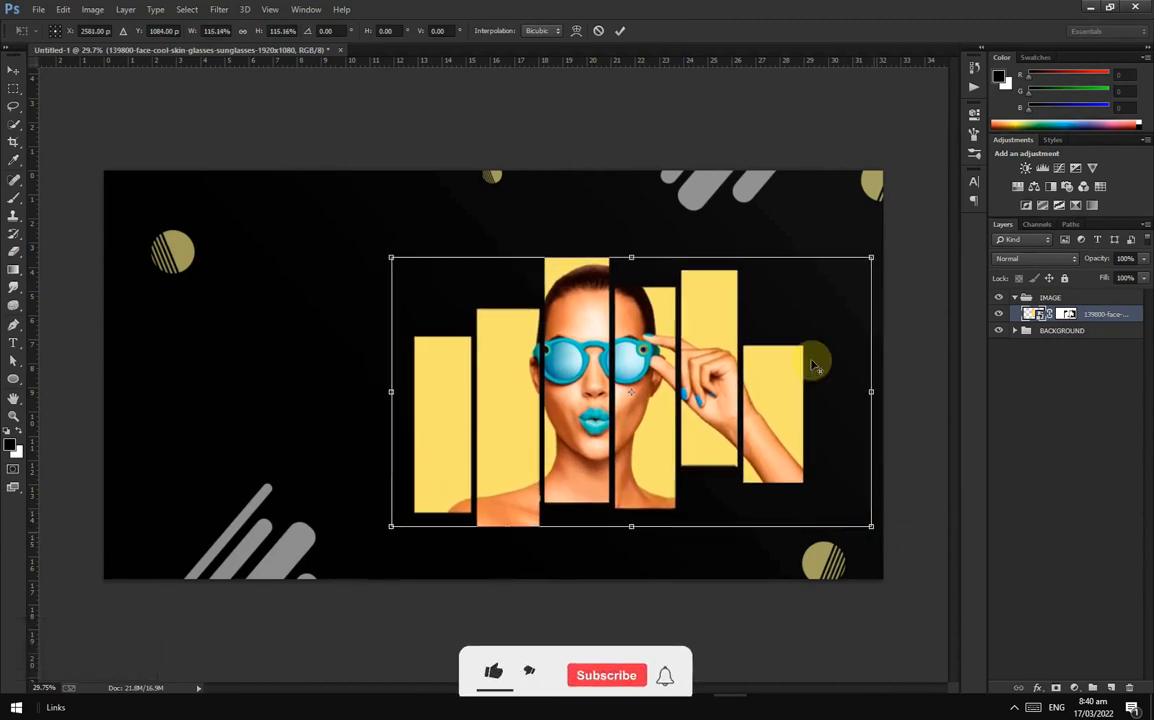
click(620, 33)
drag(623, 421, 634, 416)
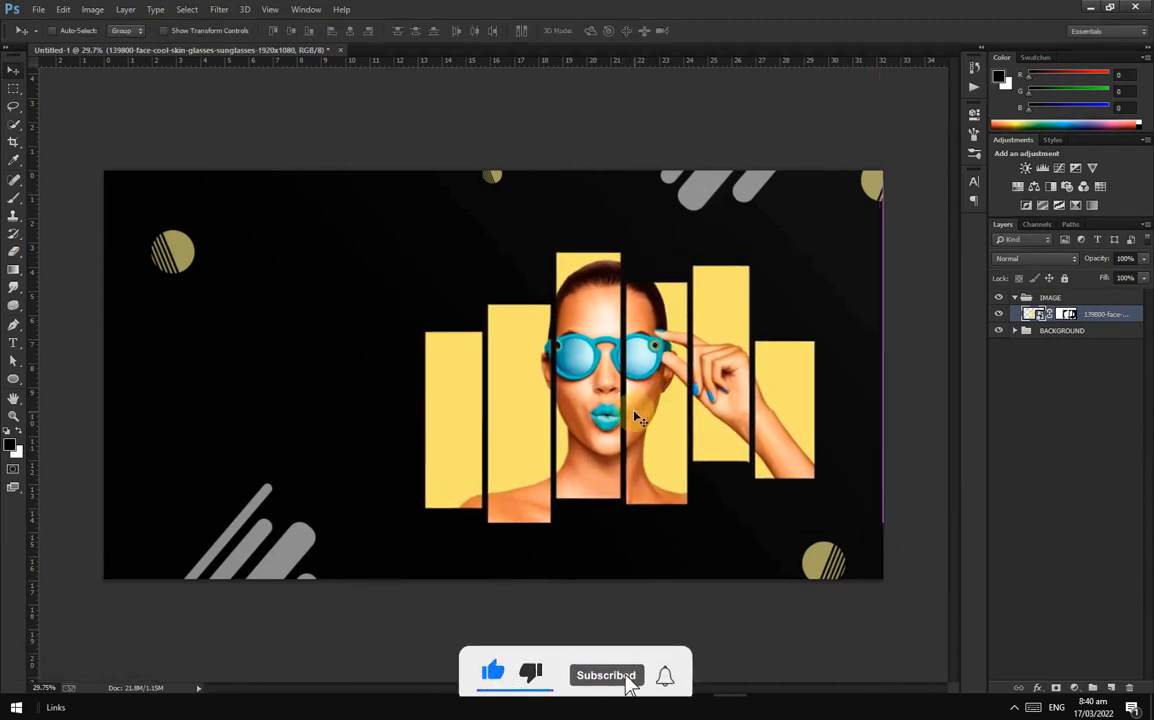
Step: Move the masked portrait strips slightly up and to the right
scroll(625, 490, down, 2)
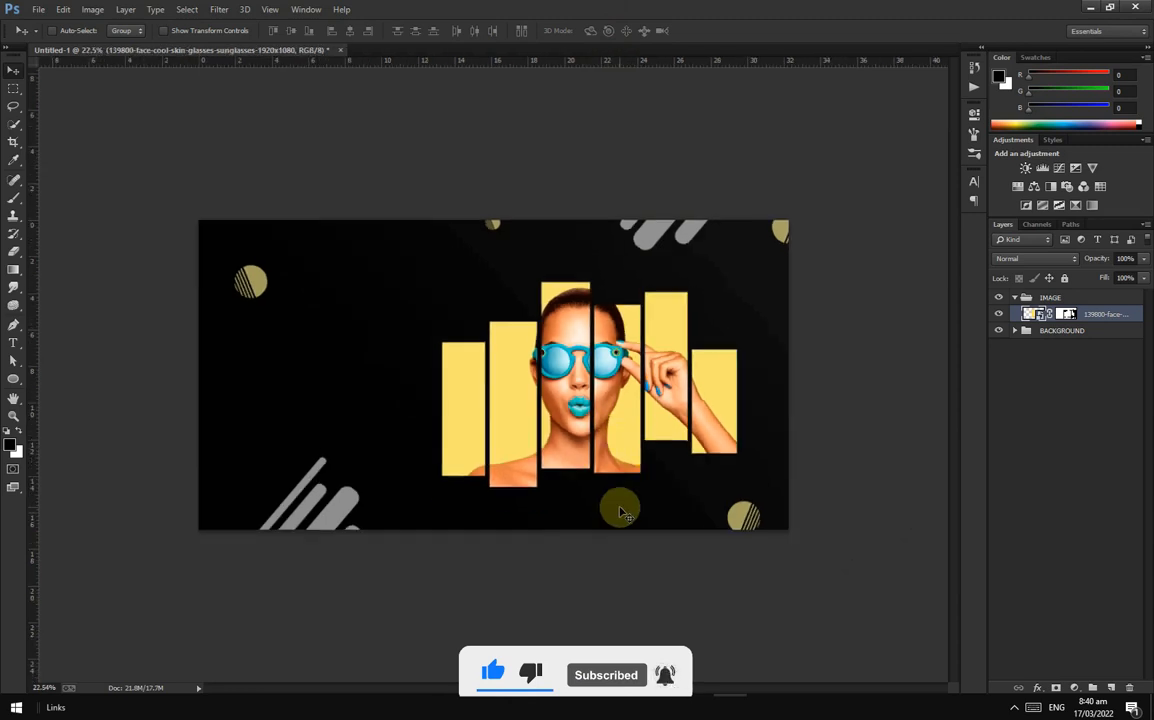
drag(593, 409, 622, 403)
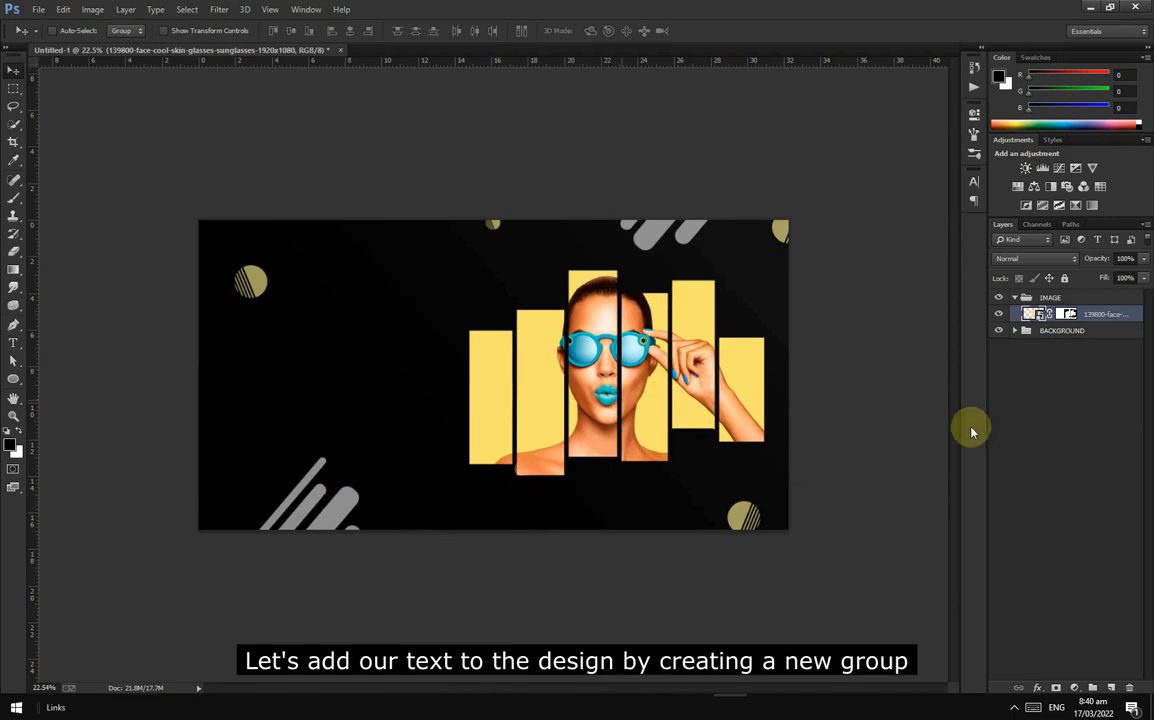
Step: Collapse the IMAGE group and create a new layer group above it named "text"
click(1014, 298)
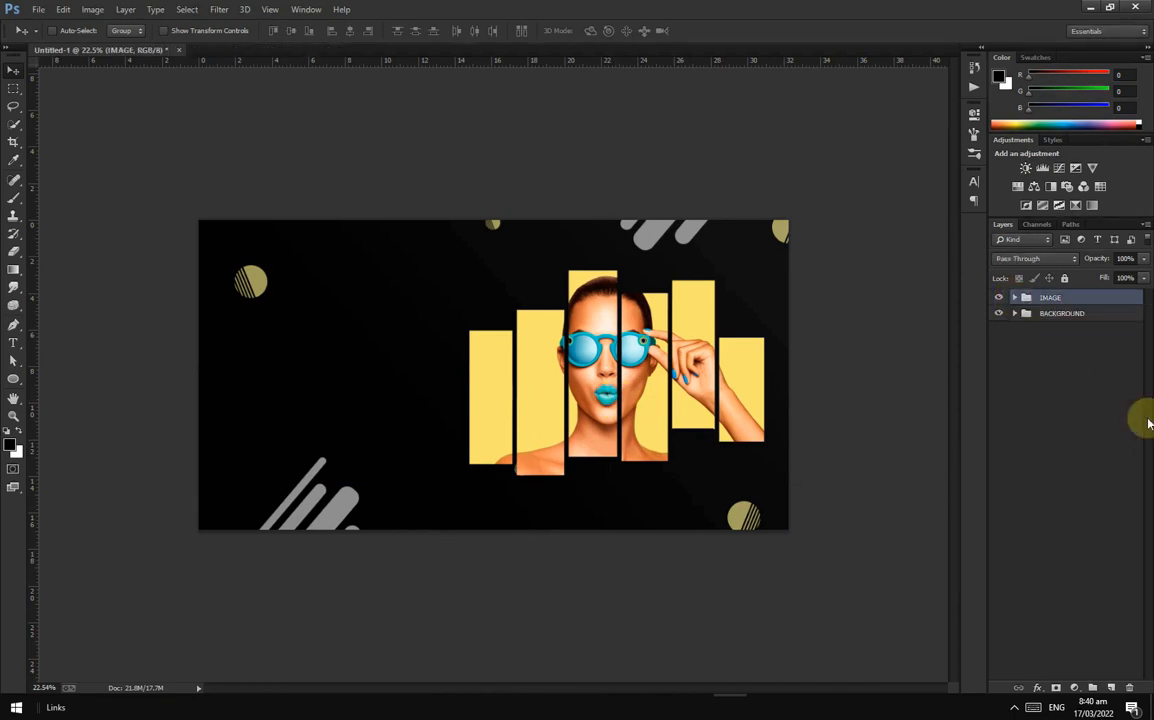
click(1092, 688)
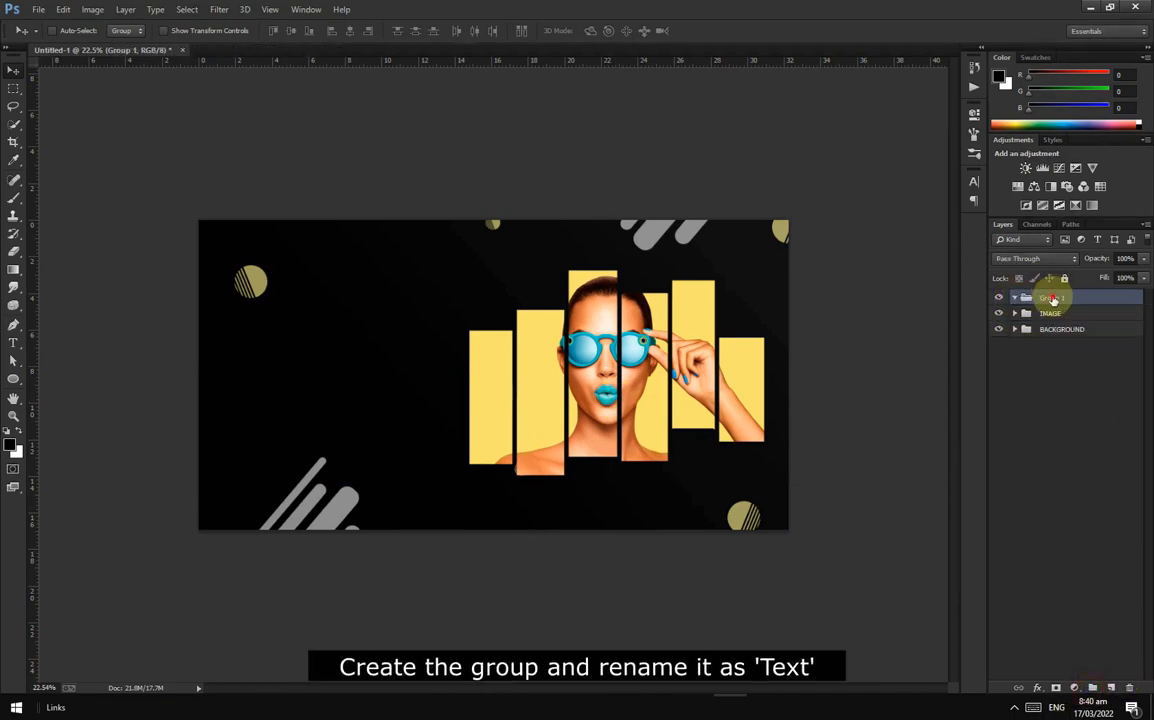
text(text)
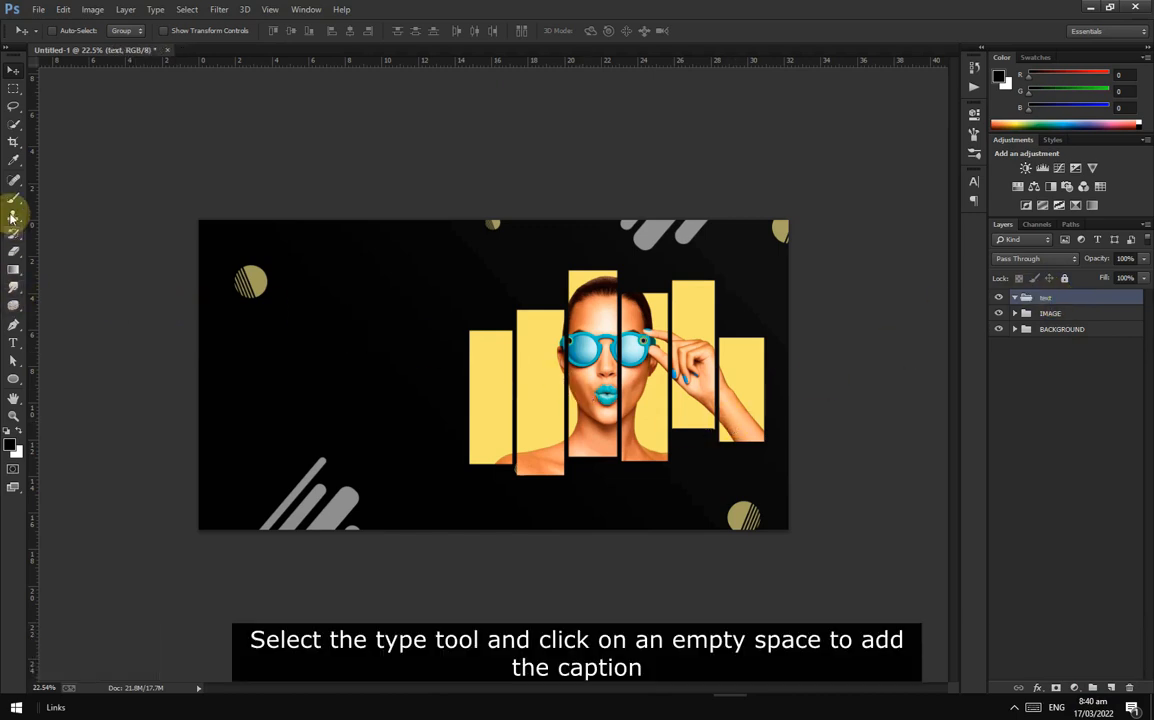
Step: Add the caption "FASHION" in the empty area beside the portrait, under the striped circle
click(13, 343)
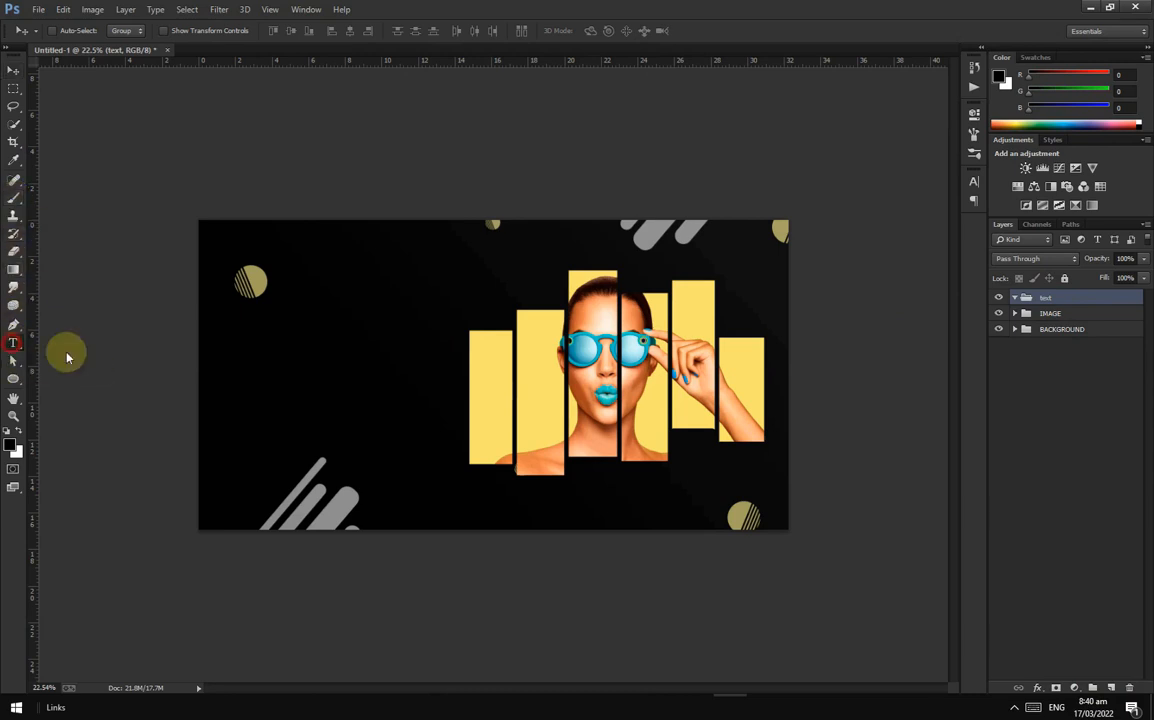
click(258, 344)
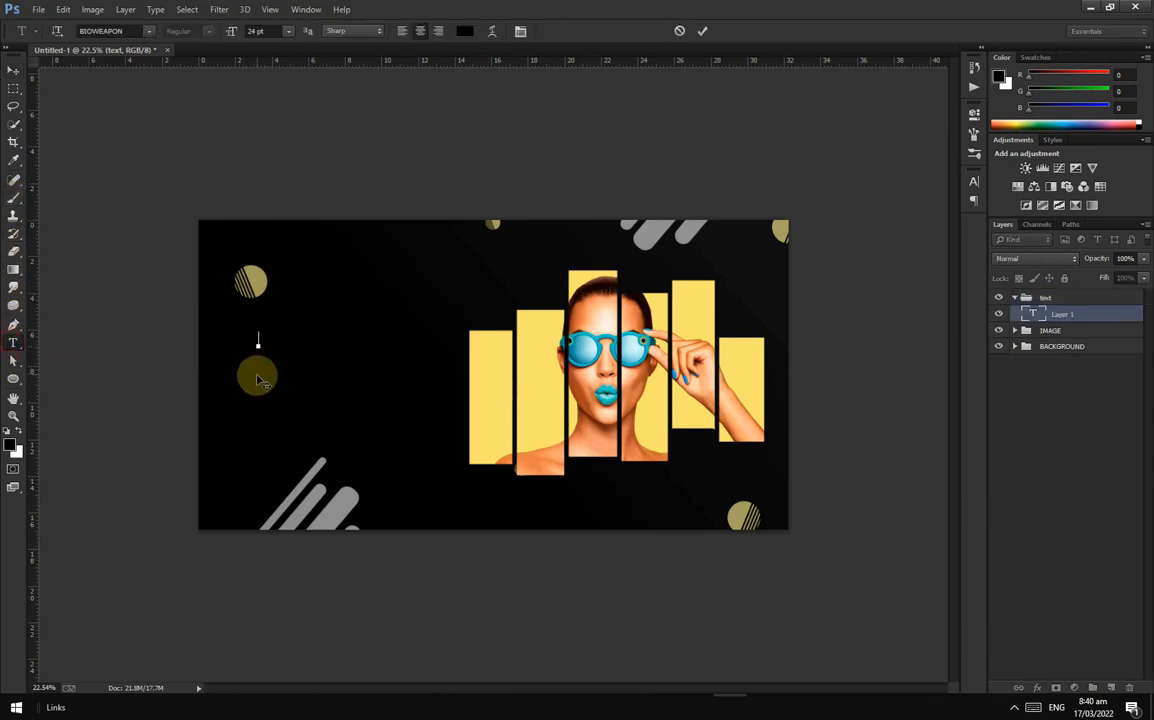
key(Caps_Lock)
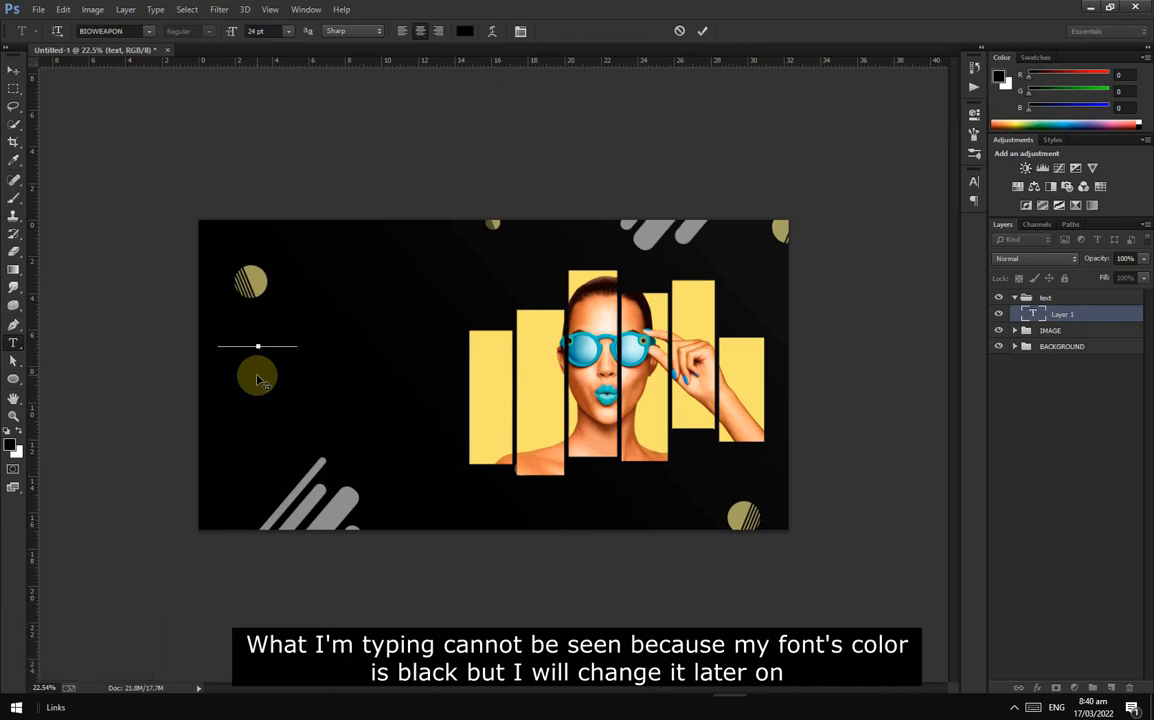
click(702, 31)
click(13, 71)
Step: Color the FASHION text bright yellow (#fff600) and move it slightly to the right
click(974, 183)
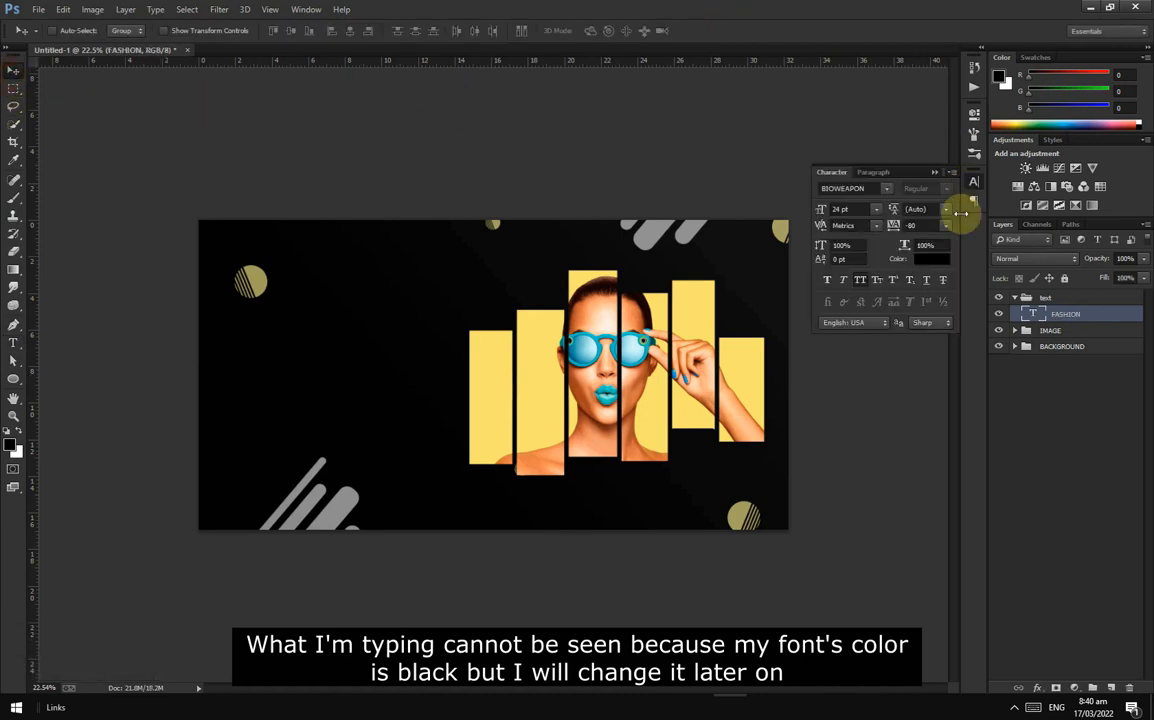
click(924, 261)
click(945, 303)
click(925, 158)
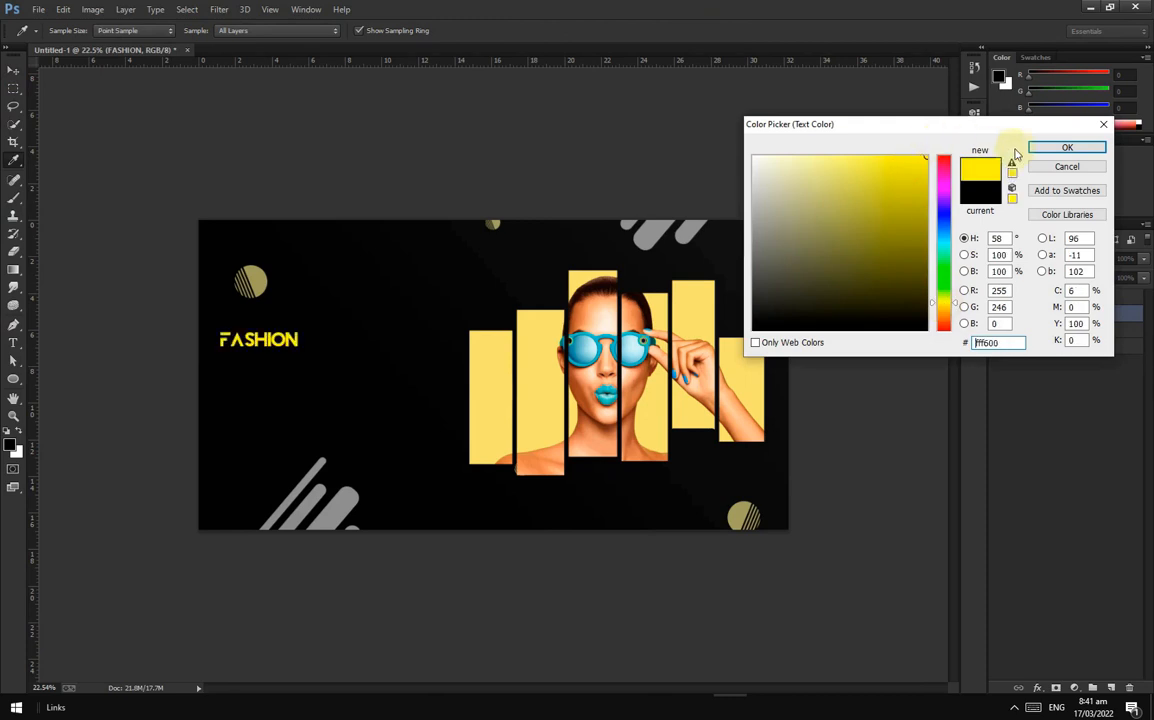
click(1067, 148)
drag(254, 313, 288, 316)
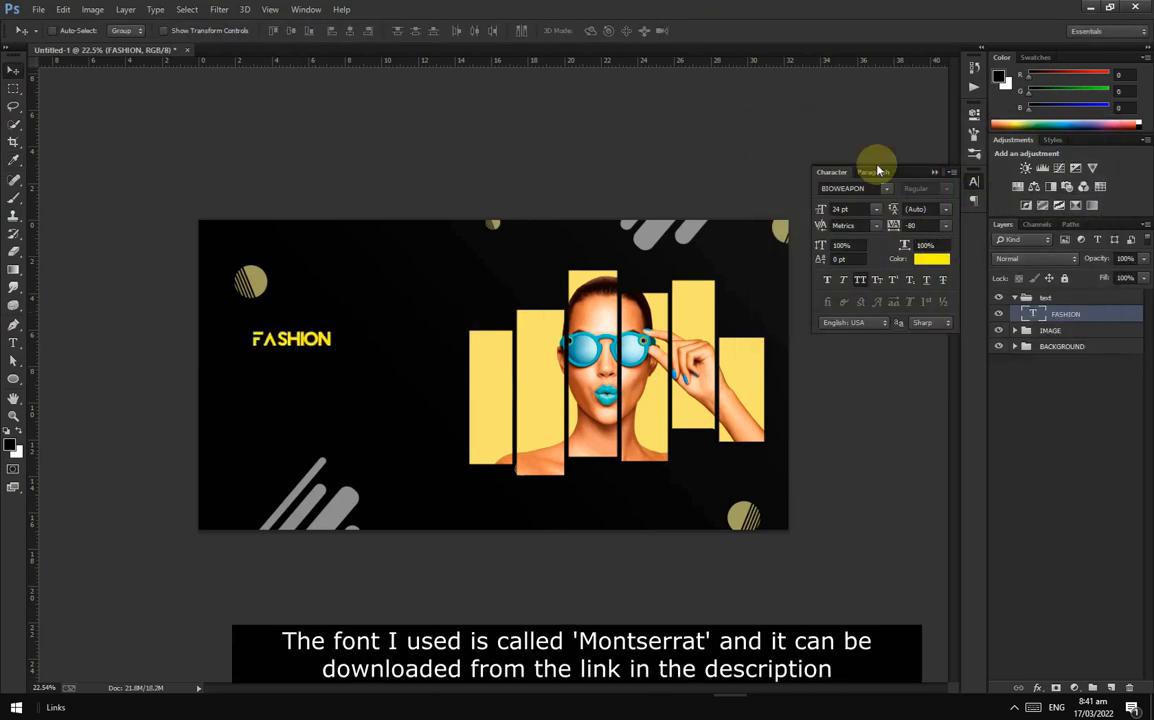
Step: Change the FASHION text's font to Montserrat and scale it up to about 264%
text(Montserrat)
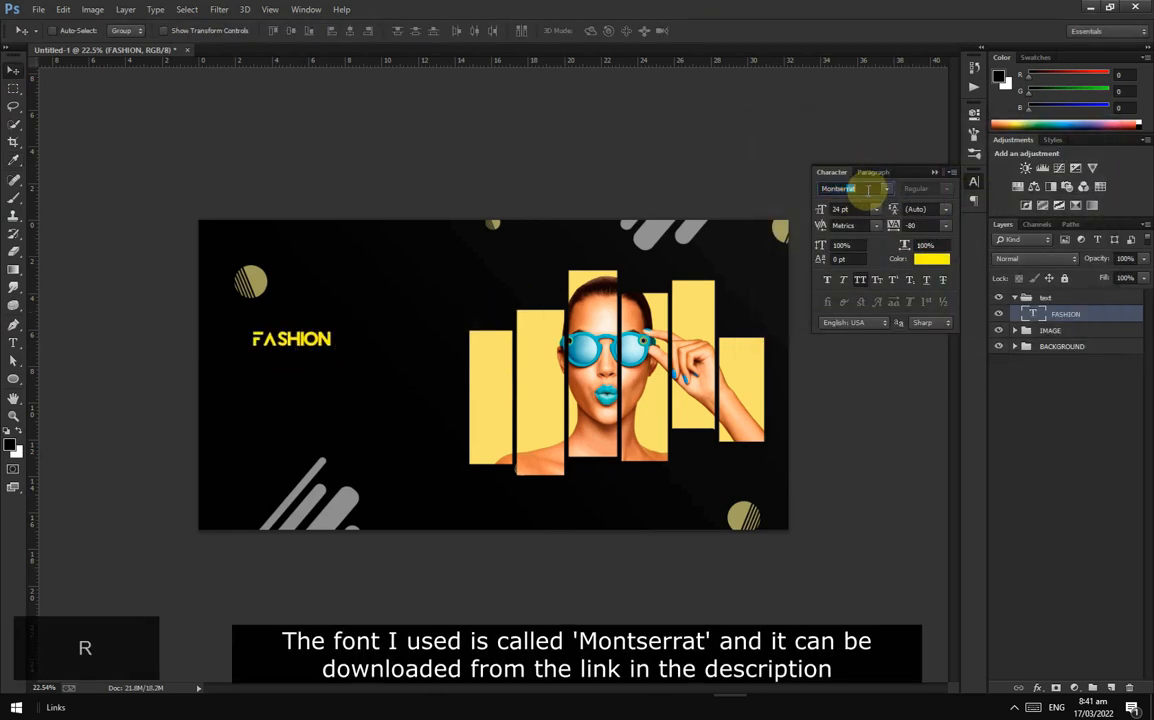
key(Return)
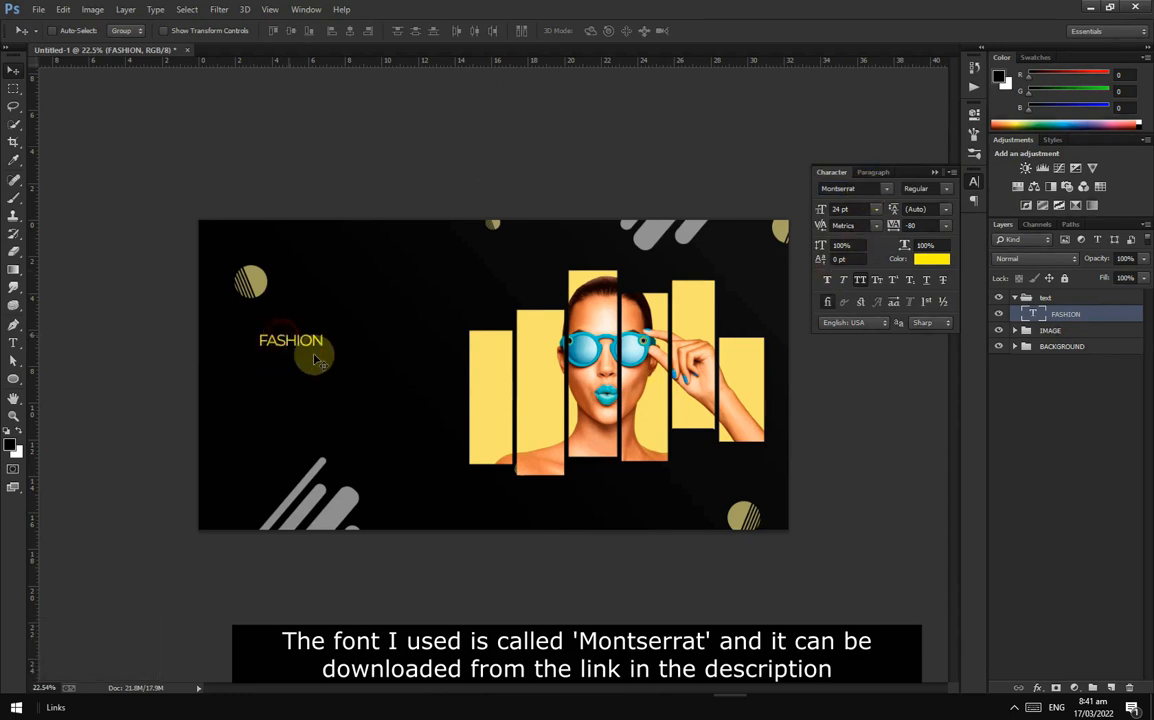
key(ctrl+t)
drag(324, 333, 377, 318)
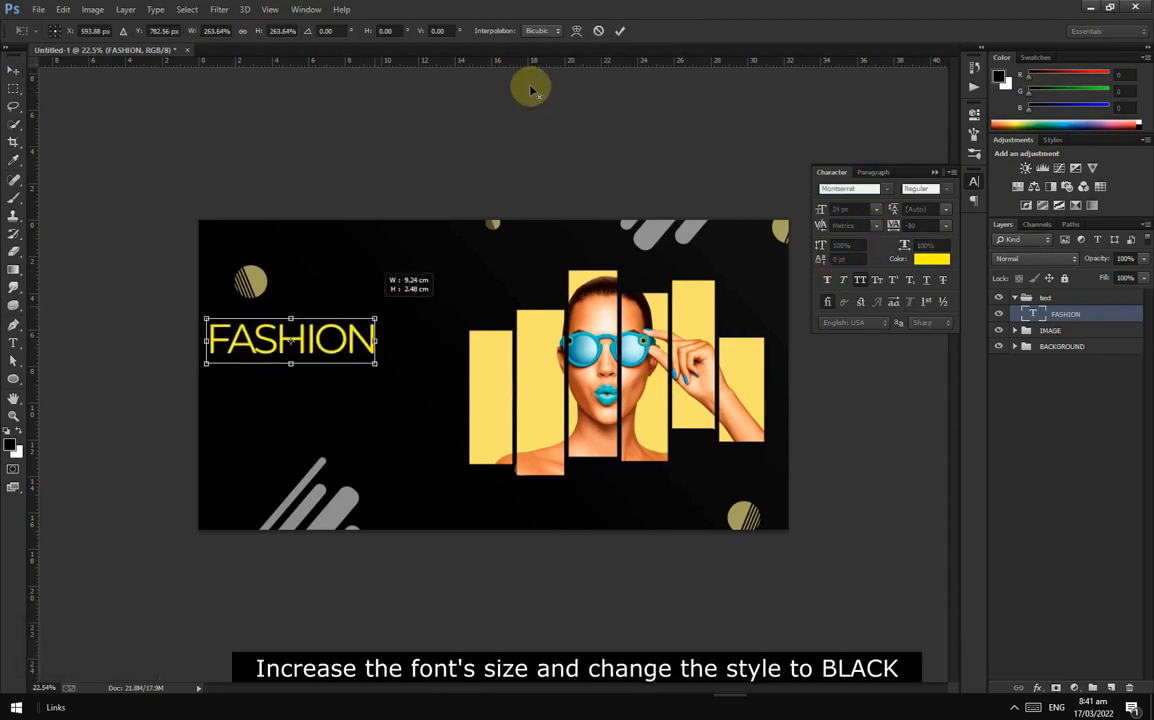
click(620, 33)
Step: Set the FASHION text to the ExtraBold style with tracking 0 and move it down and to the right
click(945, 189)
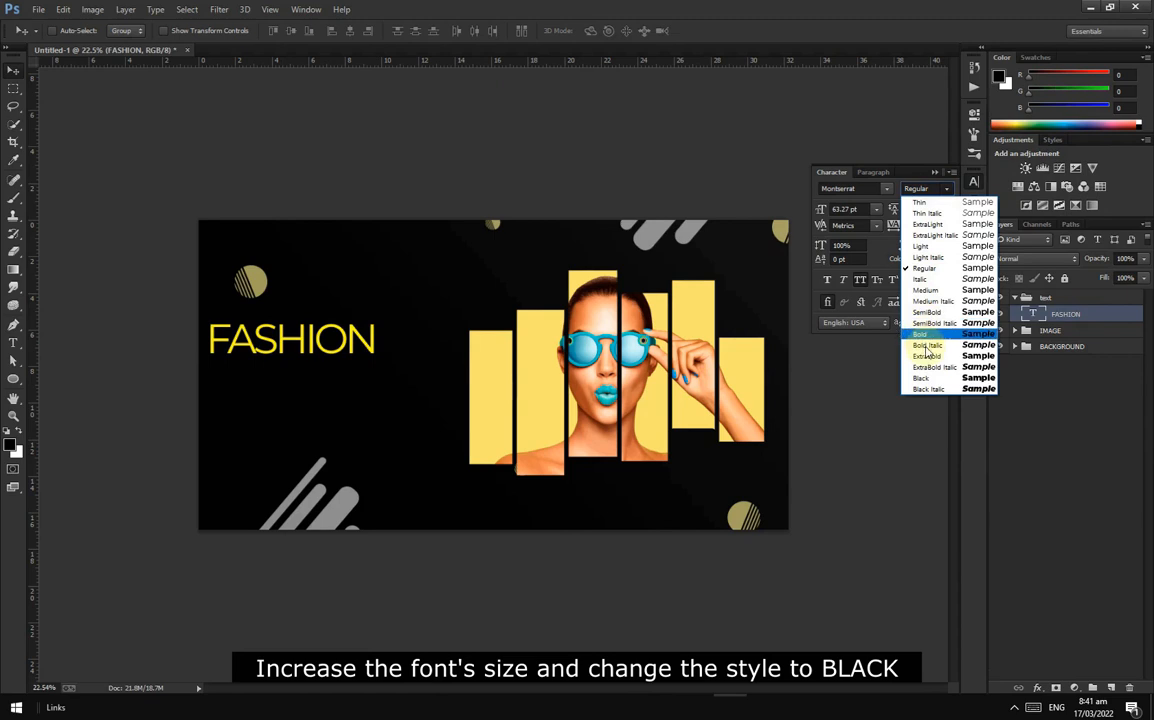
click(921, 356)
click(945, 226)
click(938, 370)
drag(340, 345, 379, 363)
Step: Try colors sampled from the portrait for the FASHION text and settle on a golden yellow
click(931, 259)
click(700, 315)
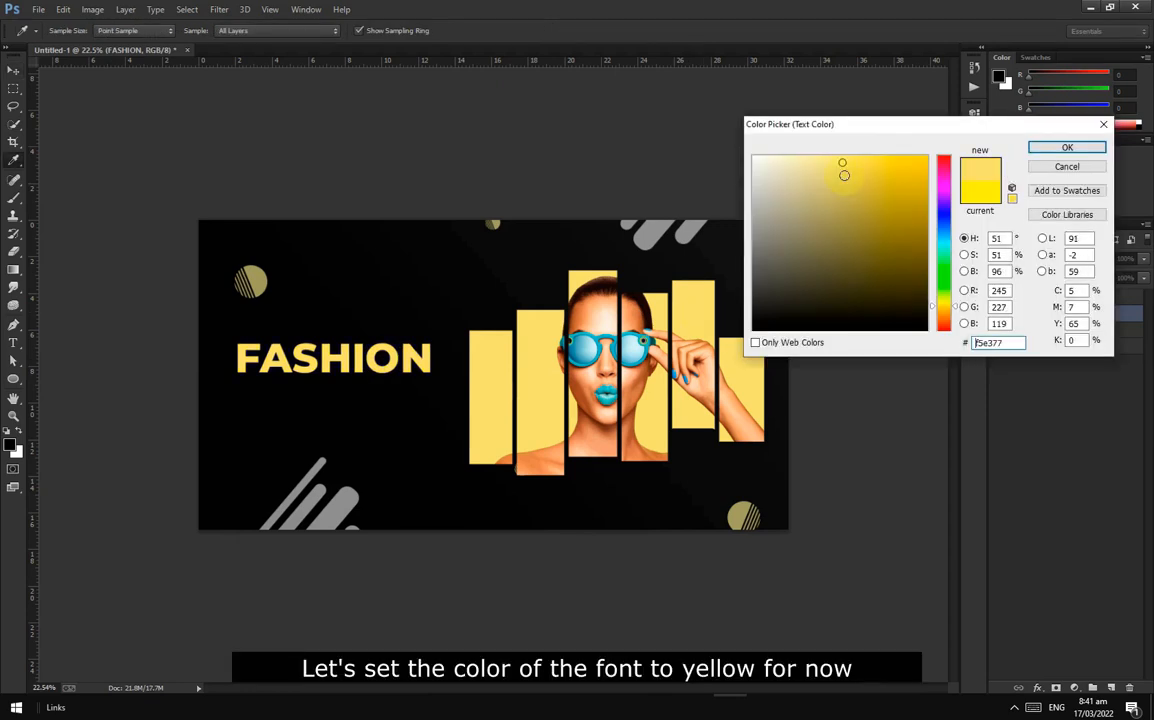
click(635, 374)
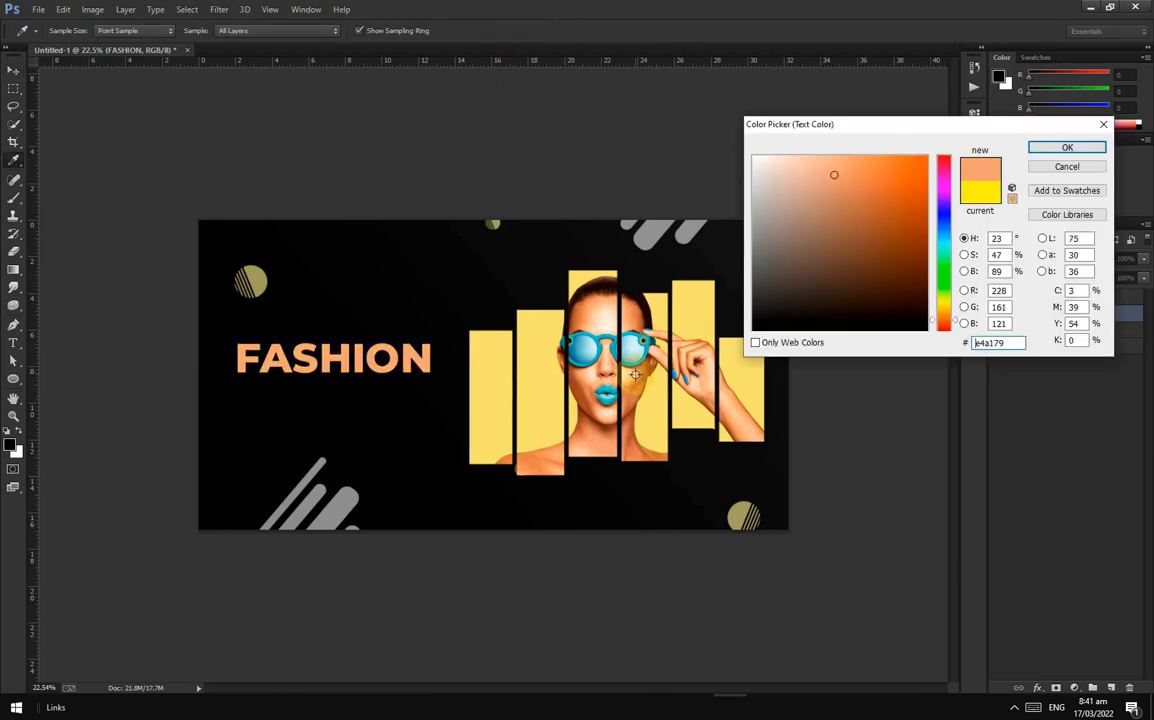
click(661, 315)
click(1101, 147)
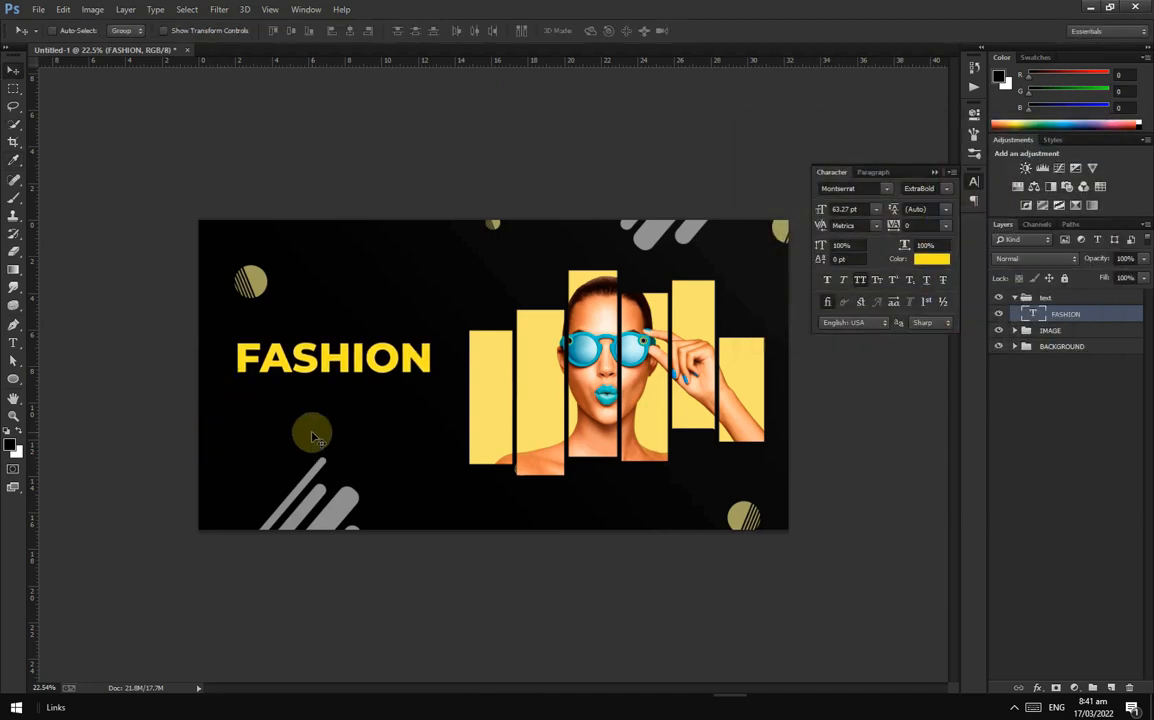
key(ctrl+t)
scroll(250, 375, up, 3)
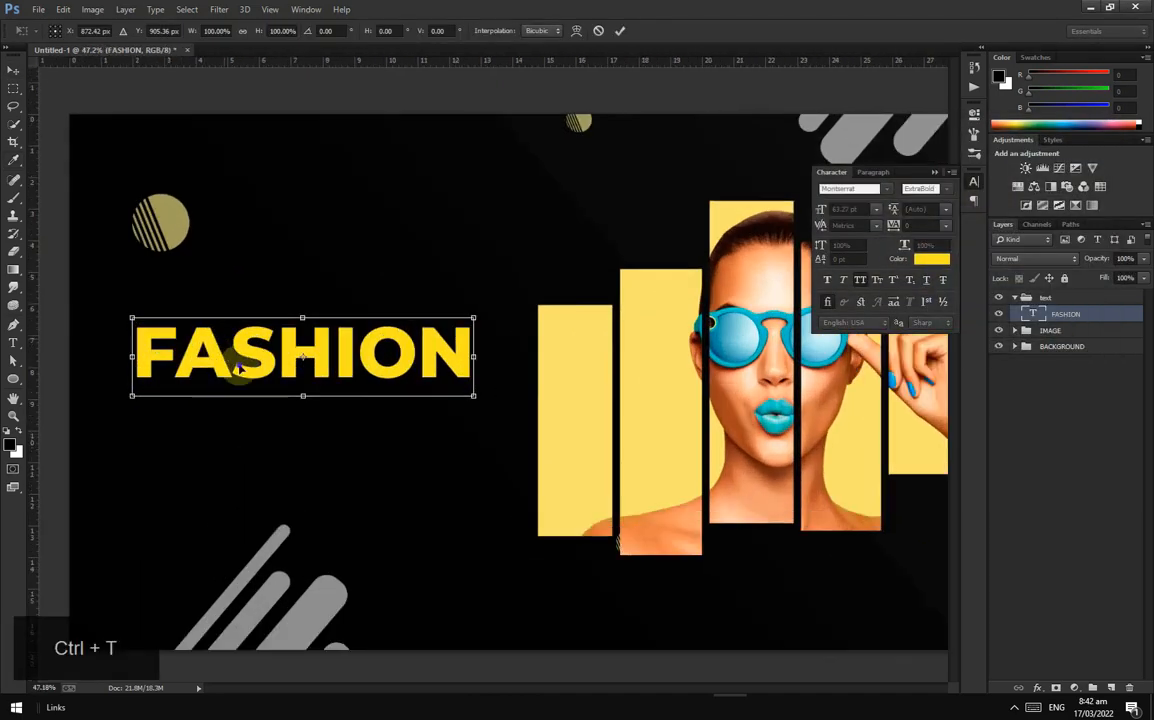
right_click(240, 367)
click(274, 427)
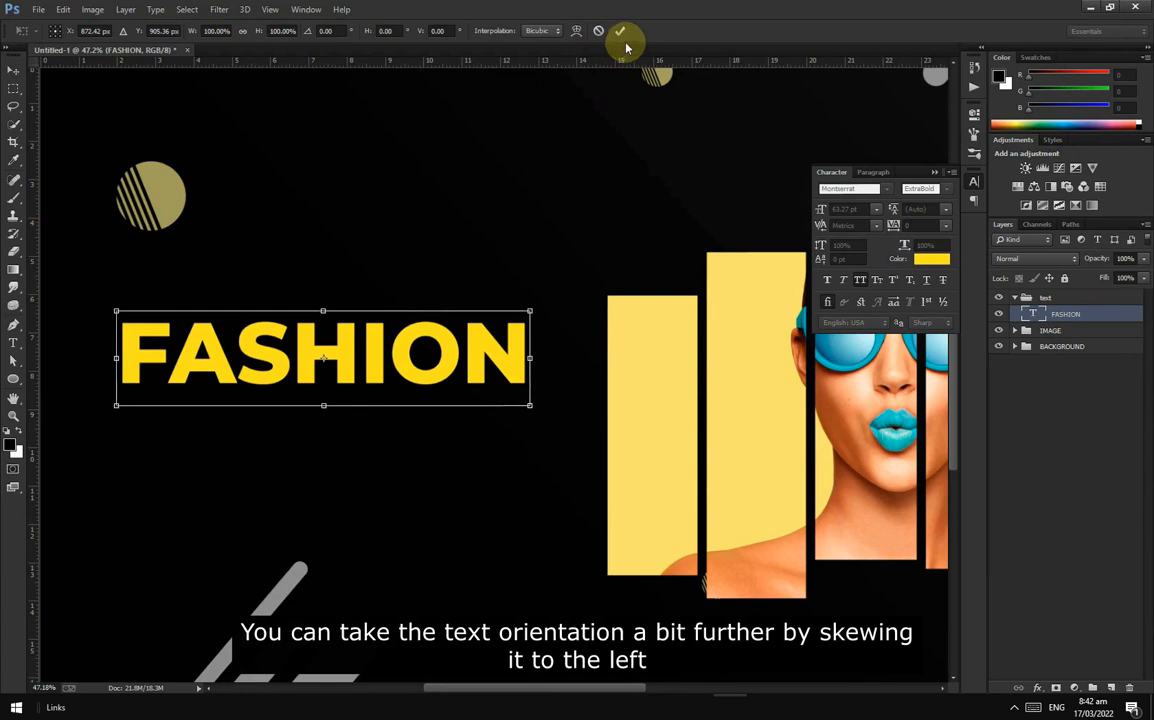
click(621, 33)
scroll(425, 337, down, 2)
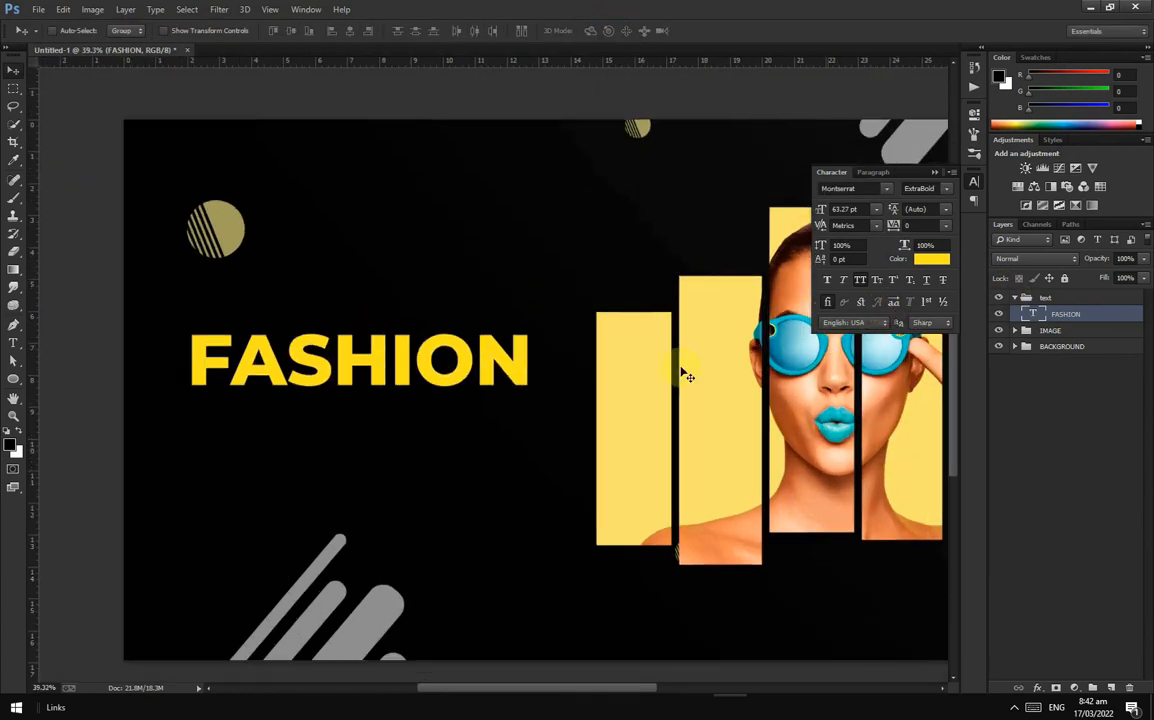
Step: Skew the FASHION text by about -14° by shifting its bottom edge to the left
key(ctrl+t)
right_click(463, 389)
click(500, 448)
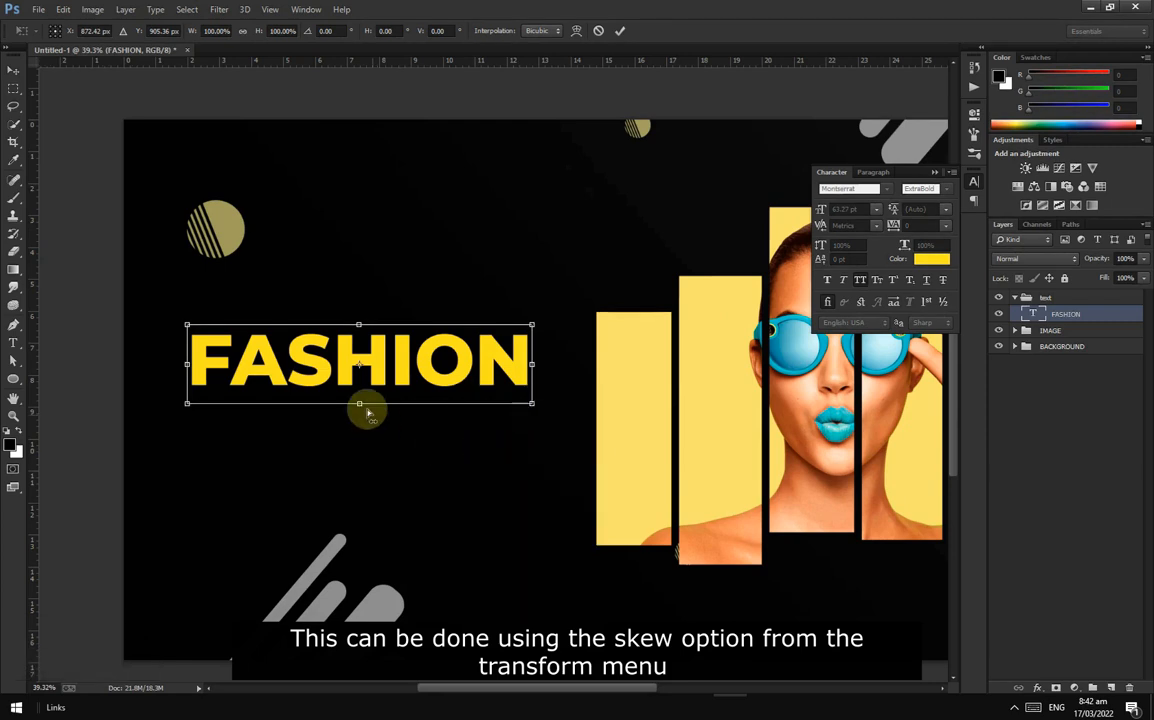
drag(352, 408, 335, 407)
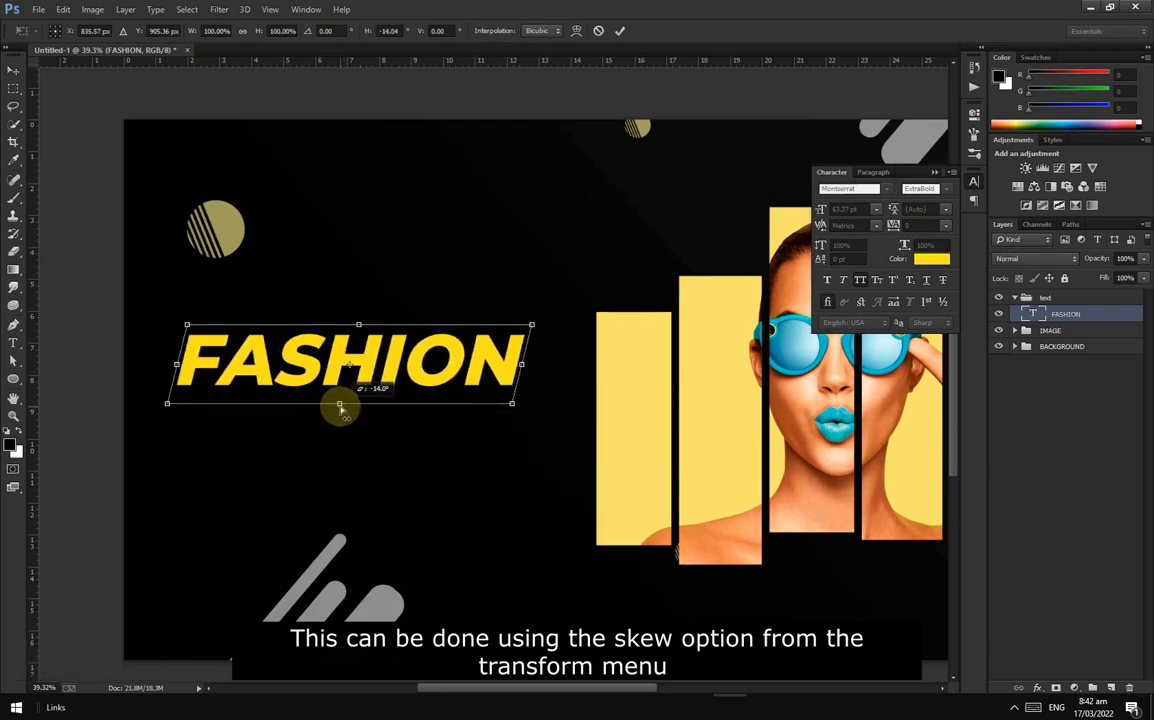
click(620, 30)
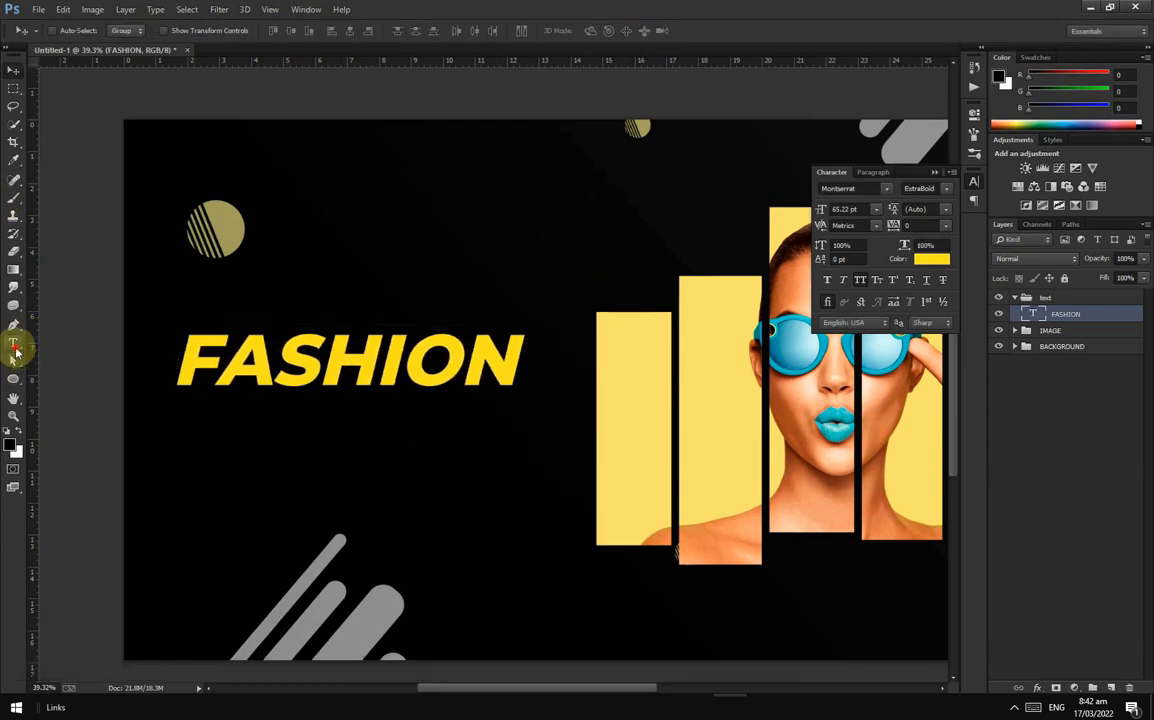
Step: Add the text "SALE" below FASHION and color it white (#ffffff)
click(13, 344)
click(197, 463)
text(SALE)
click(702, 31)
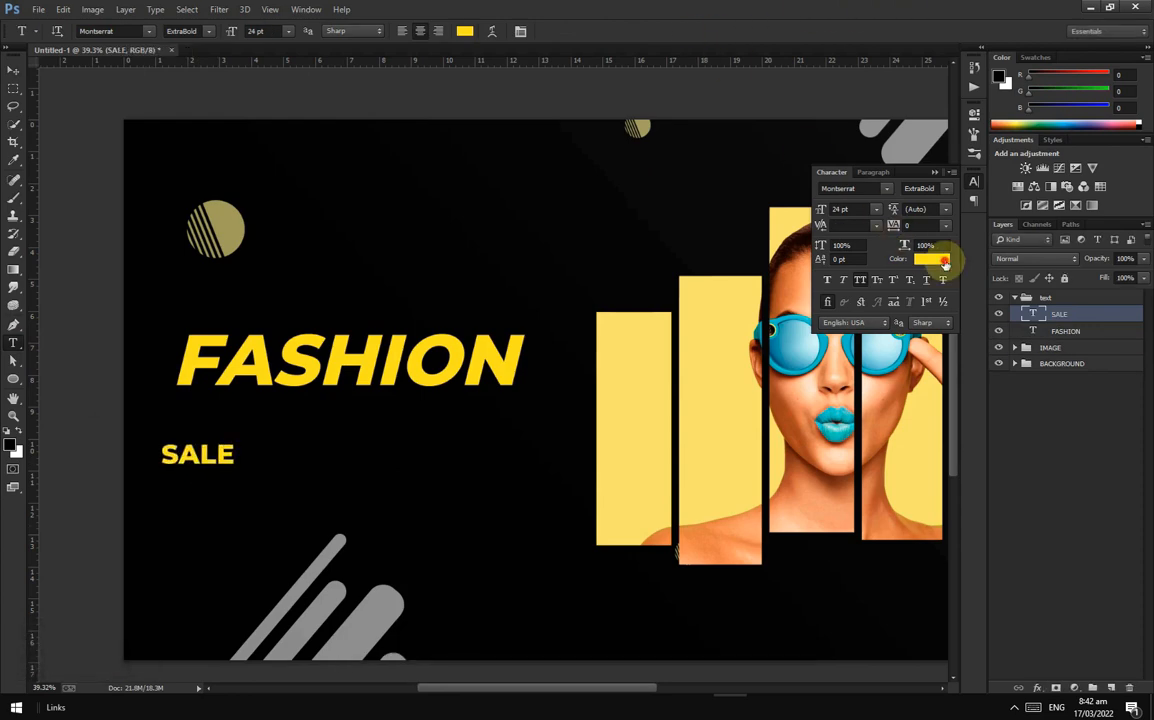
click(931, 259)
text(ffffff)
click(1101, 147)
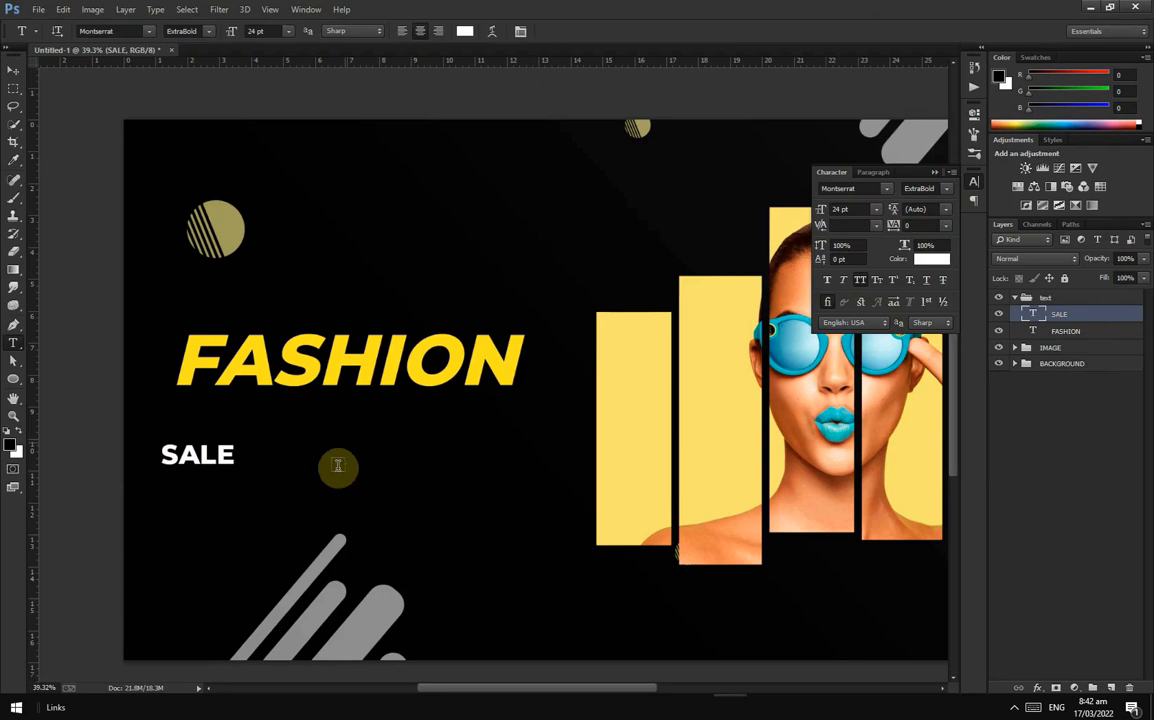
Step: Scale the SALE text up to about 216% and place it directly under the start of FASHION
key(ctrl+t)
drag(236, 441, 275, 411)
drag(226, 471, 272, 445)
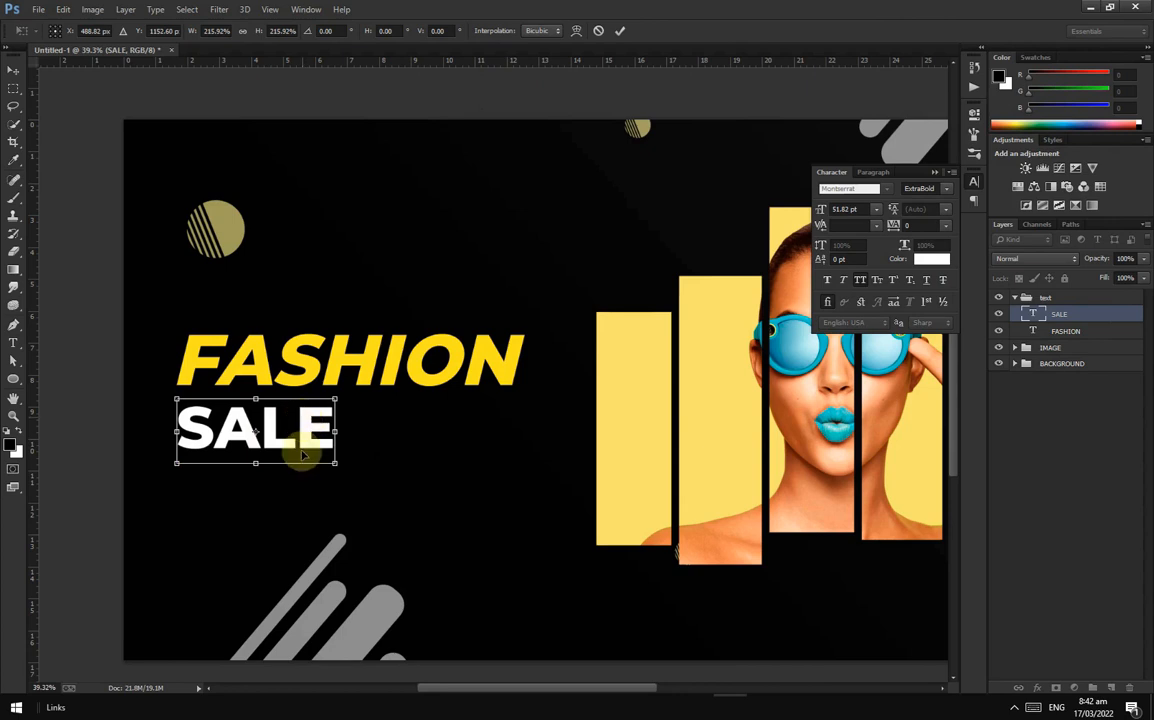
Step: Skew the SALE text by about -10° by shifting its bottom edge to the left
right_click(295, 435)
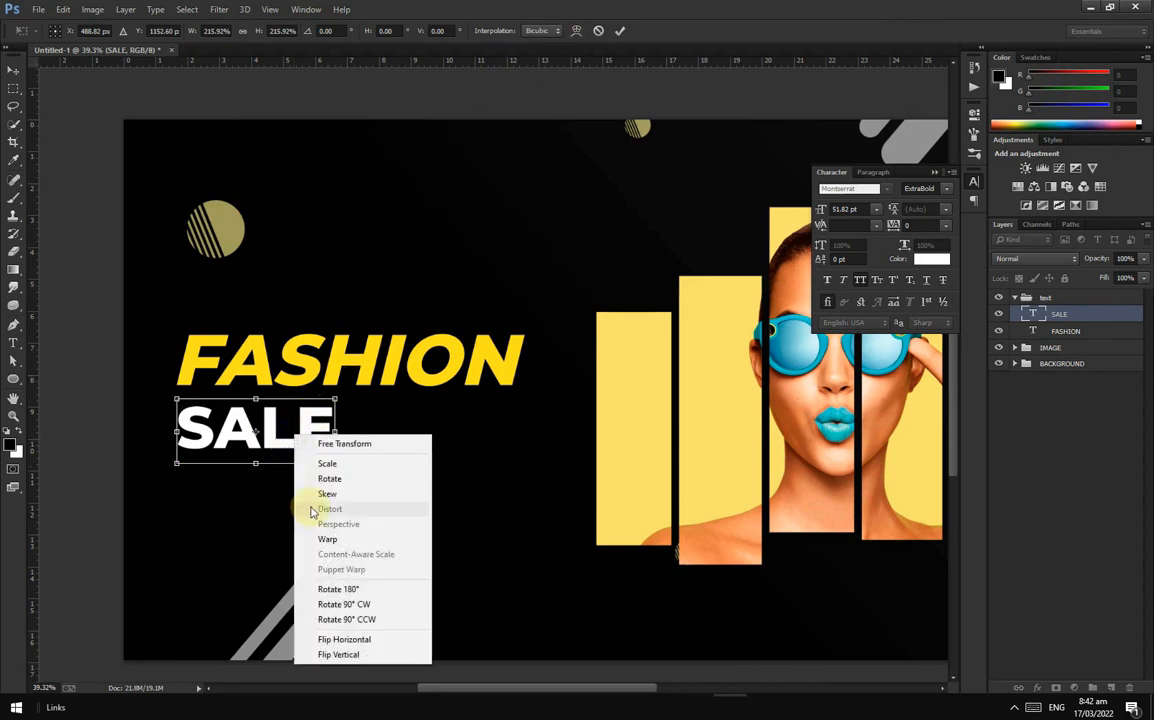
click(249, 484)
drag(257, 466, 245, 467)
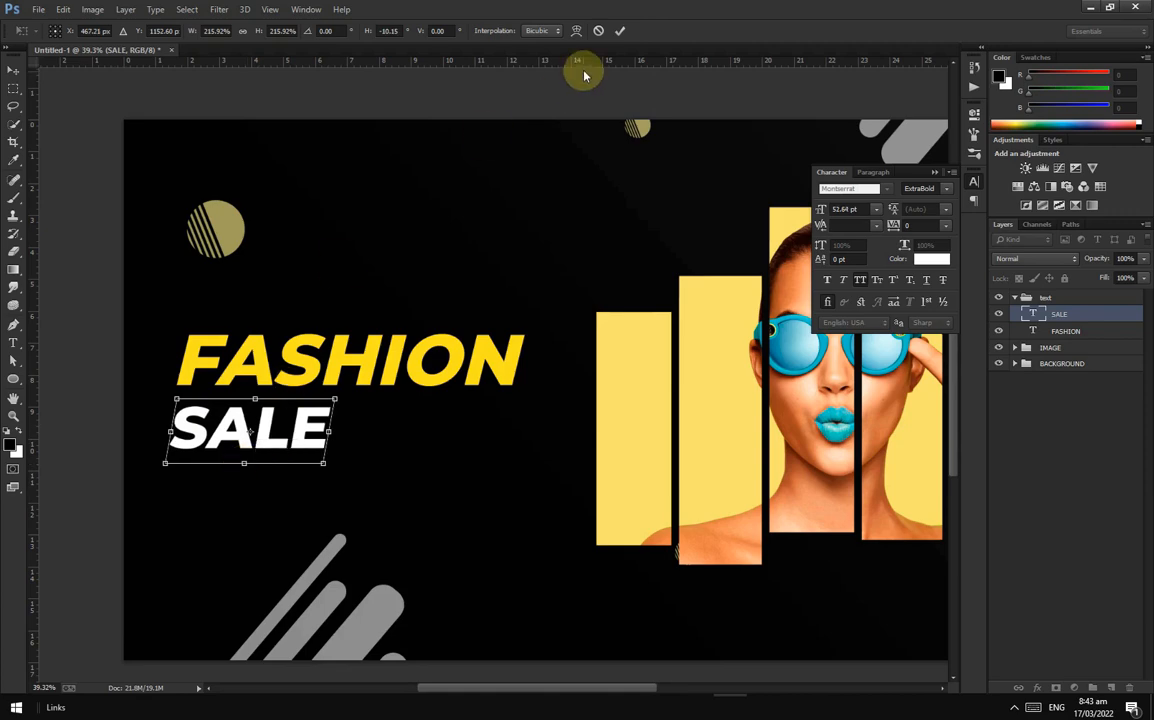
click(620, 30)
scroll(500, 414, down, 2)
scroll(502, 416, up, 2)
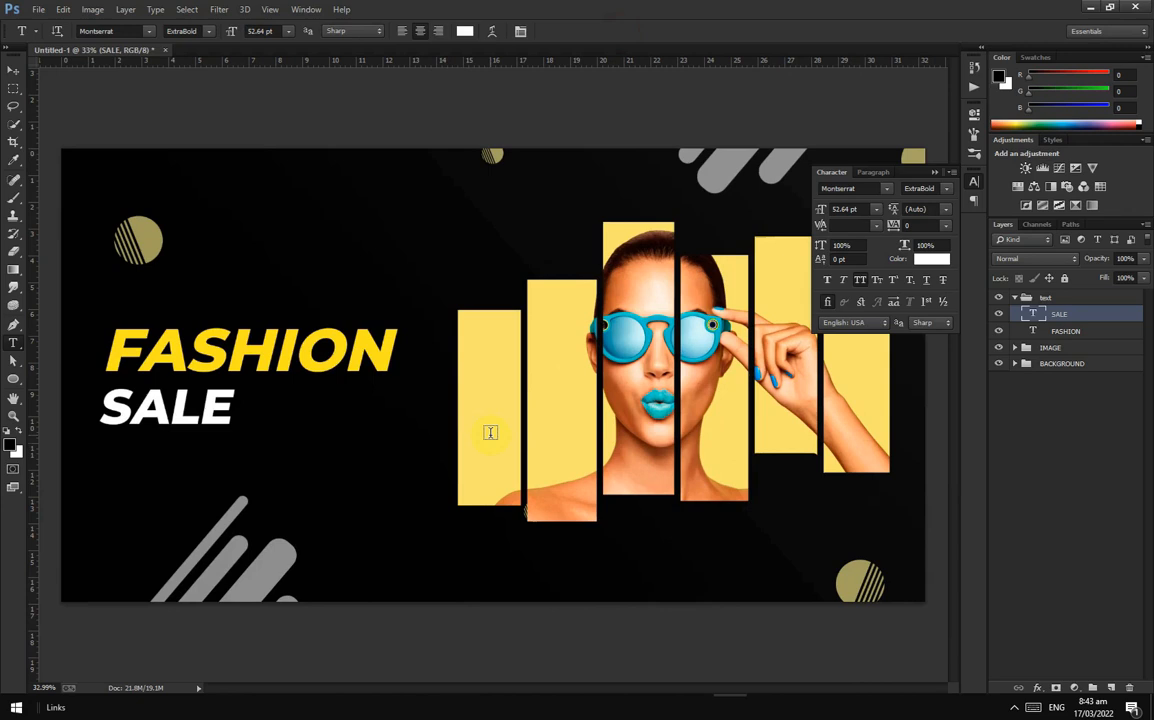
Step: Move the "rounded rectangles" group in BACKGROUND down and slightly left to free space below the text
click(14, 70)
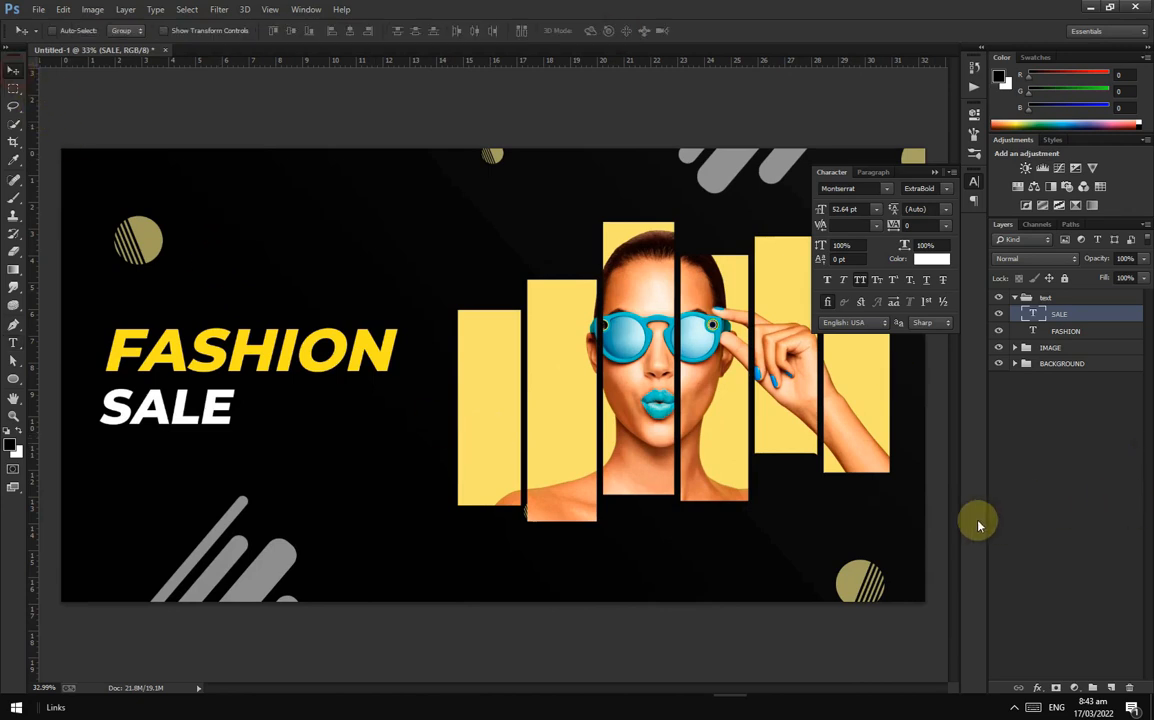
click(1048, 363)
click(1015, 364)
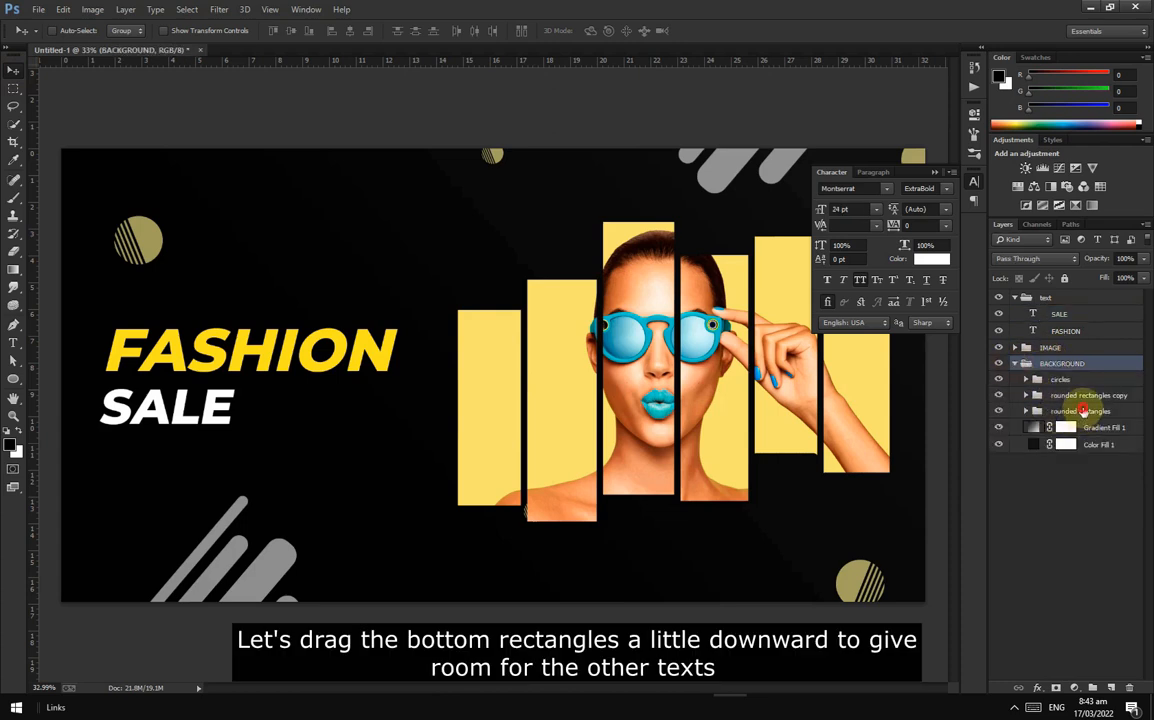
click(1083, 411)
drag(248, 596, 228, 621)
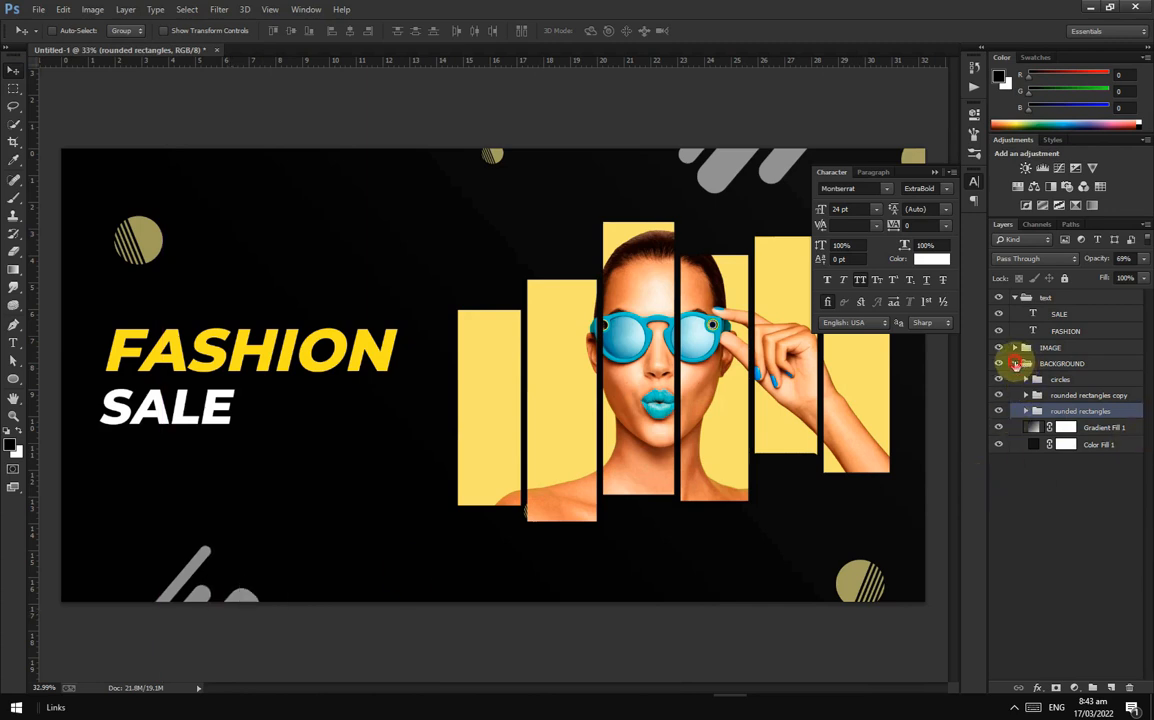
click(1015, 365)
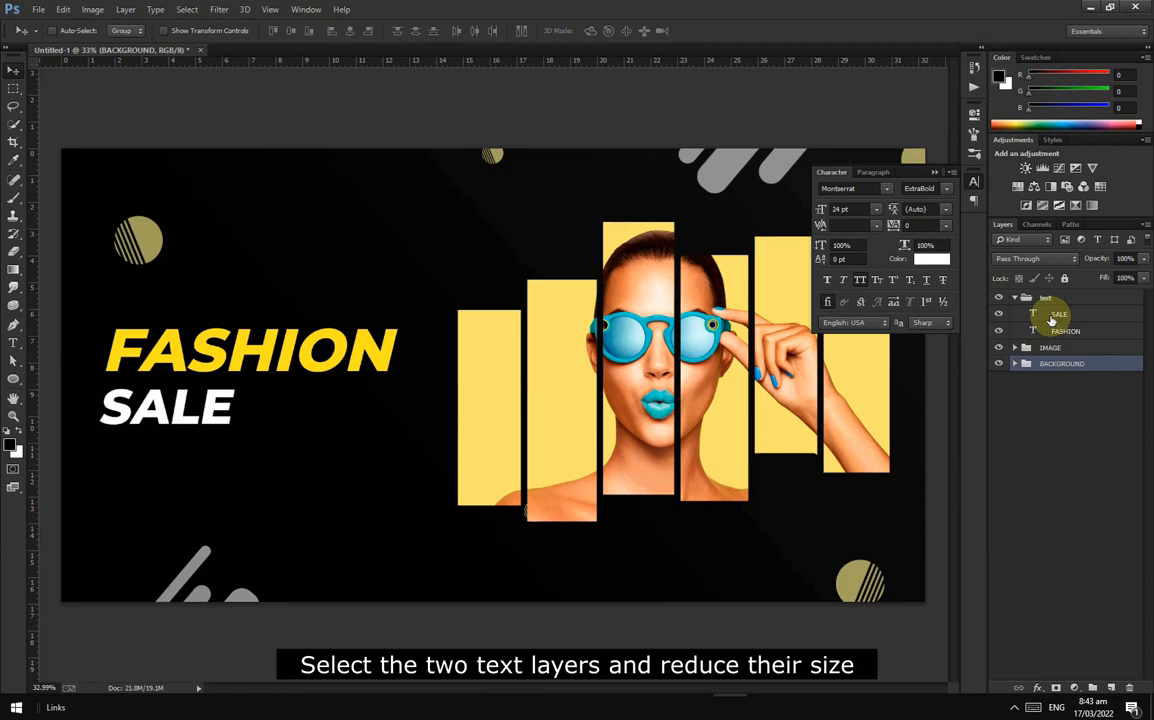
Step: Move the FASHION and SALE texts up together by about 0.93 cm and scale both down to about 90%
click(1065, 330)
ctrl+click(1059, 314)
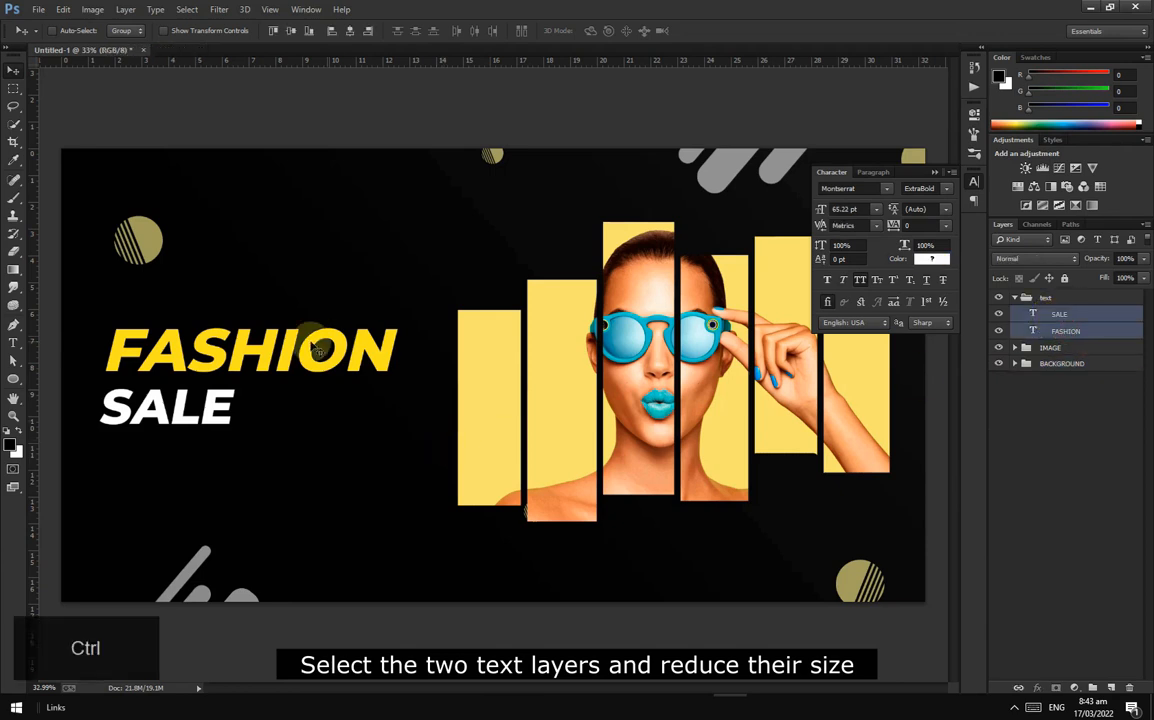
drag(241, 362, 248, 337)
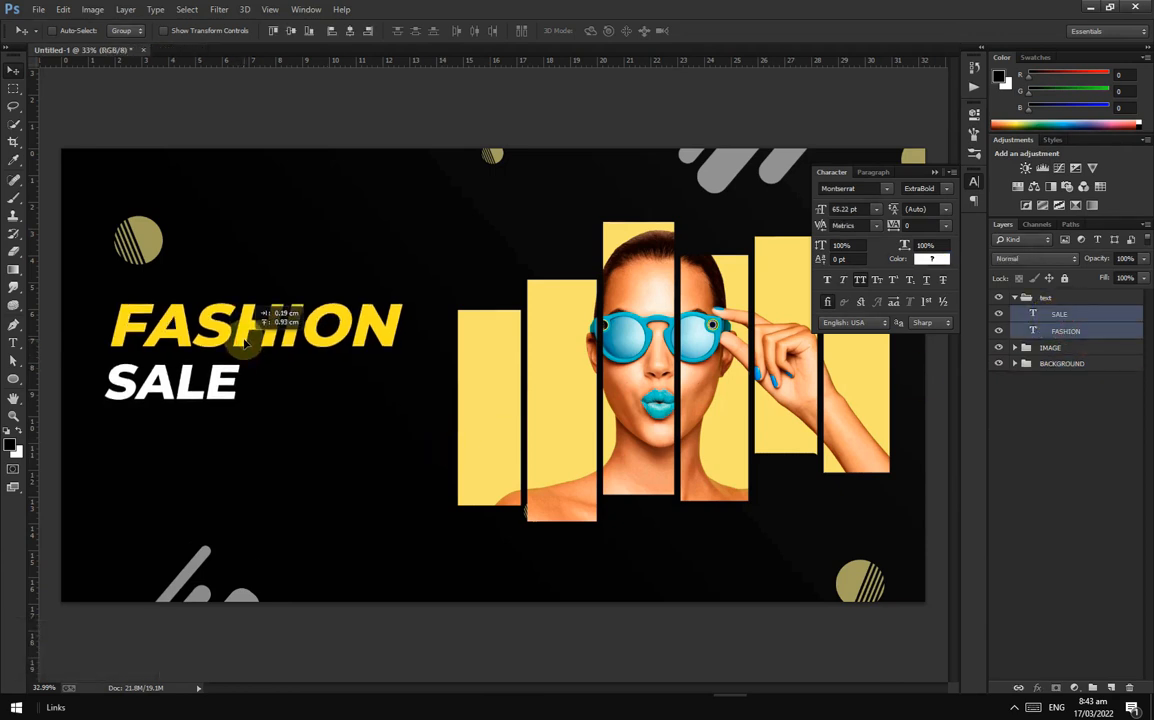
key(ctrl+t)
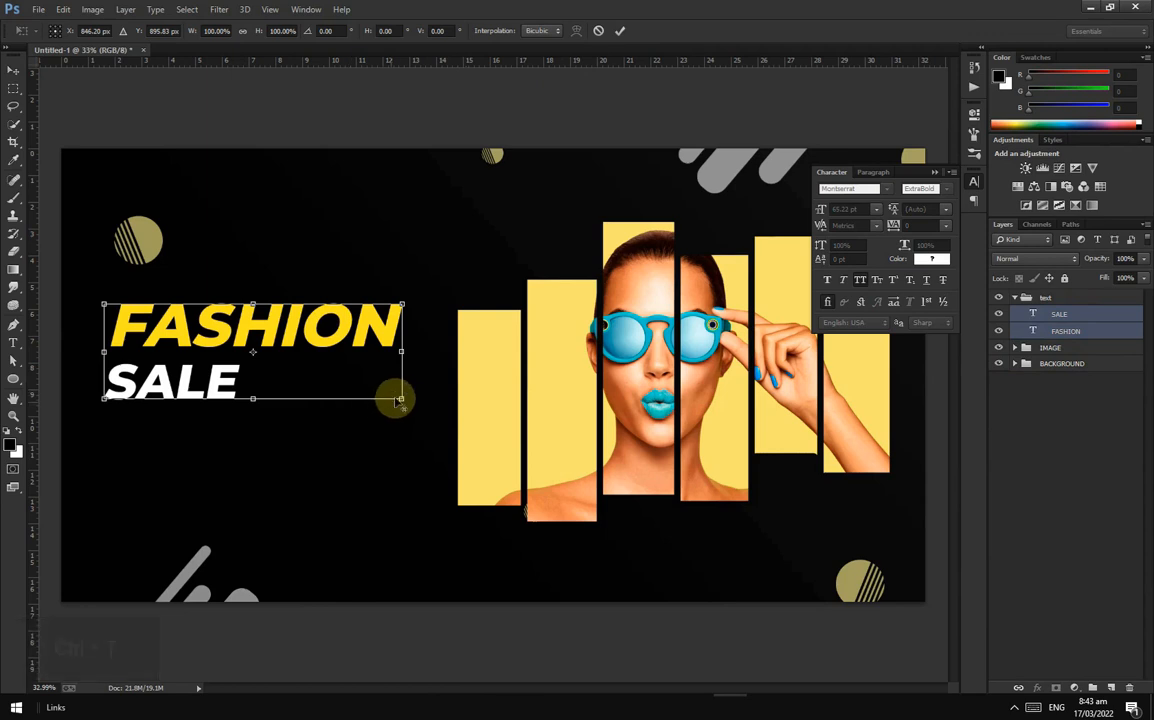
drag(401, 398, 387, 393)
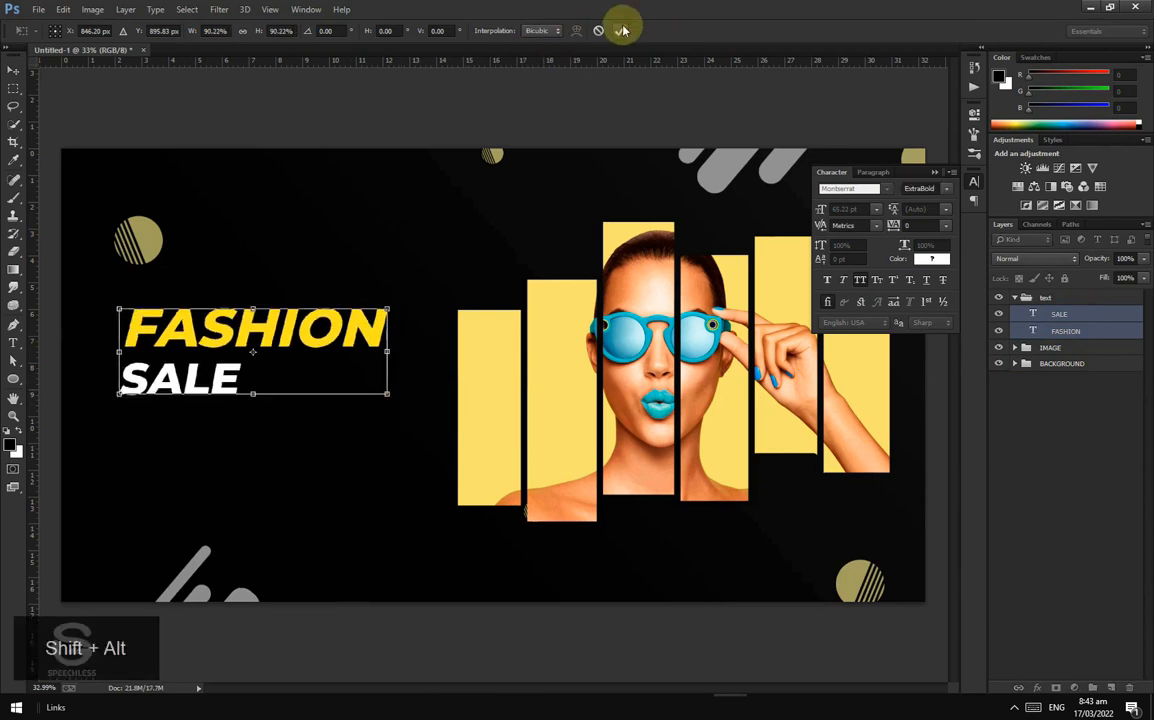
click(620, 31)
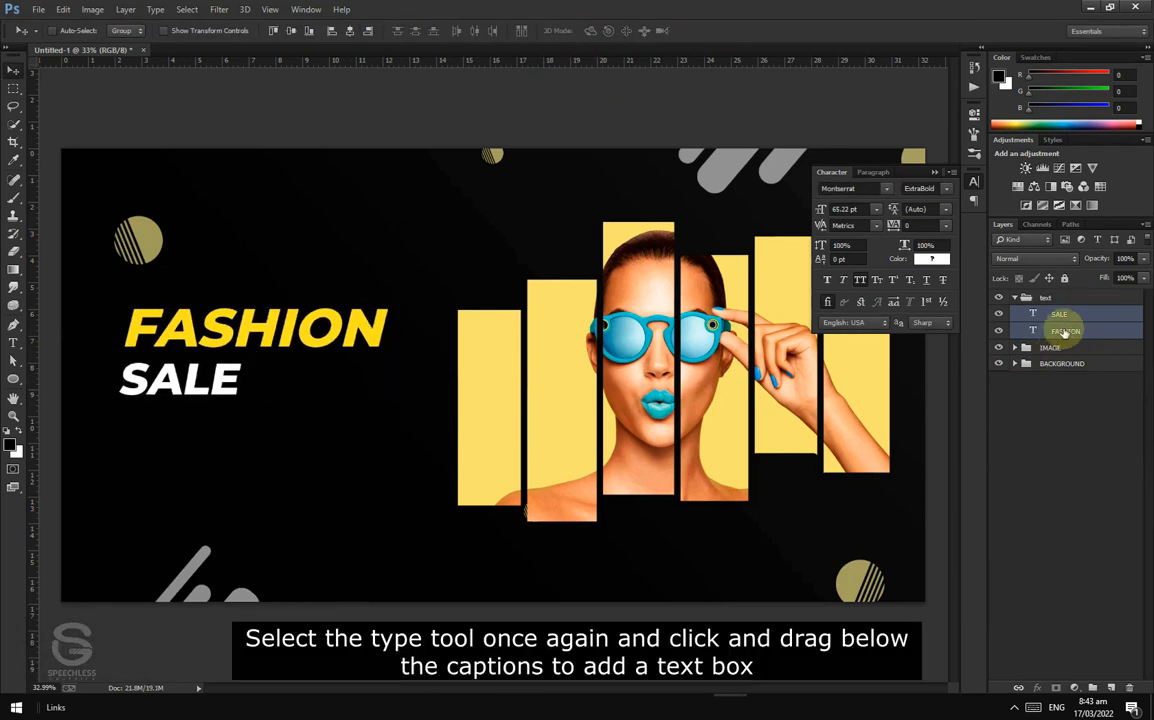
Step: Draw a left-aligned paragraph text box below SALE and fill it with Lorem Ipsum placeholder text
click(1059, 314)
click(13, 343)
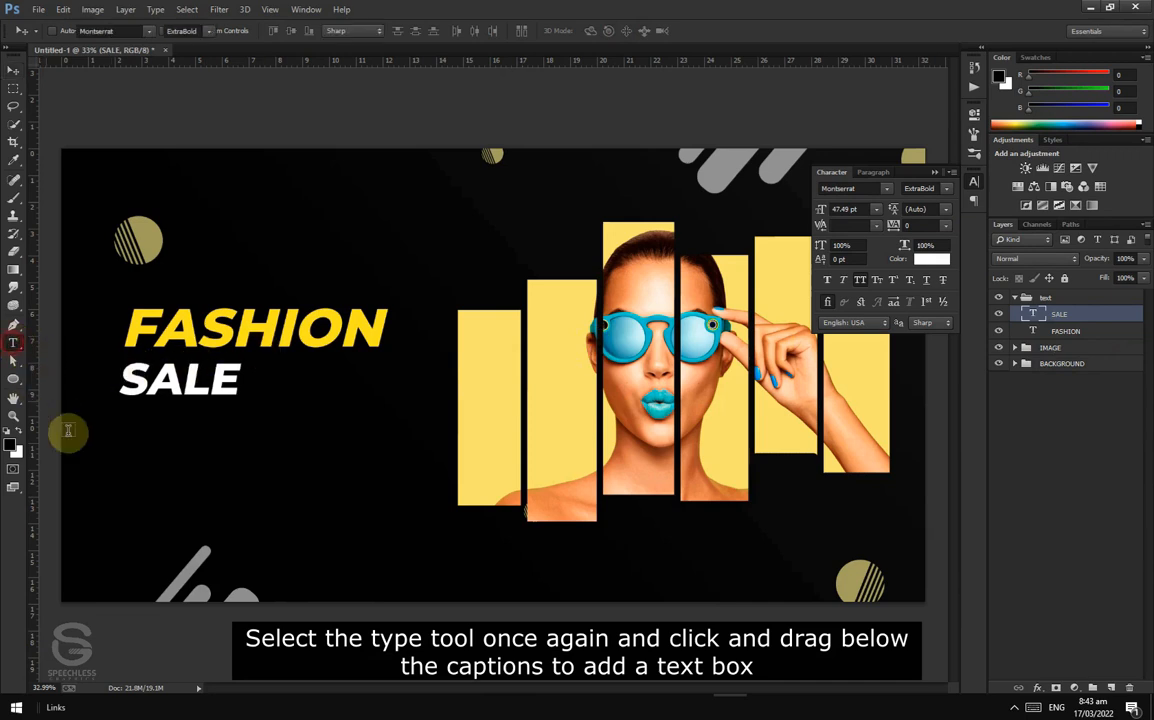
drag(108, 449, 367, 498)
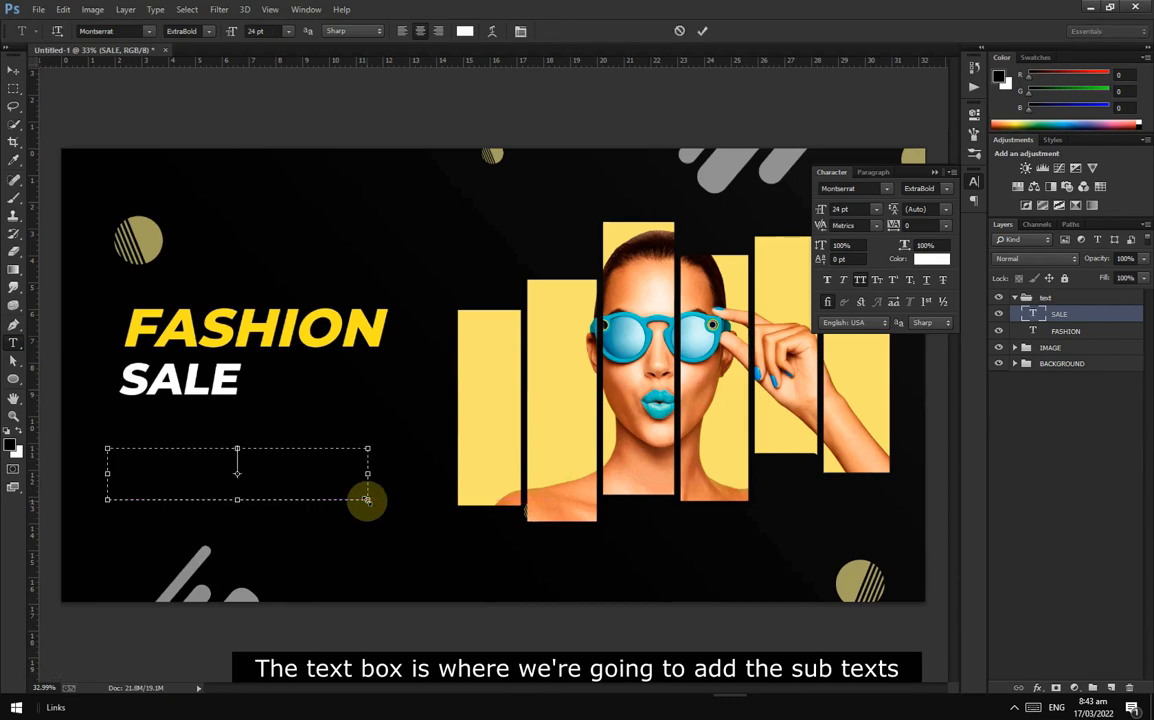
click(399, 31)
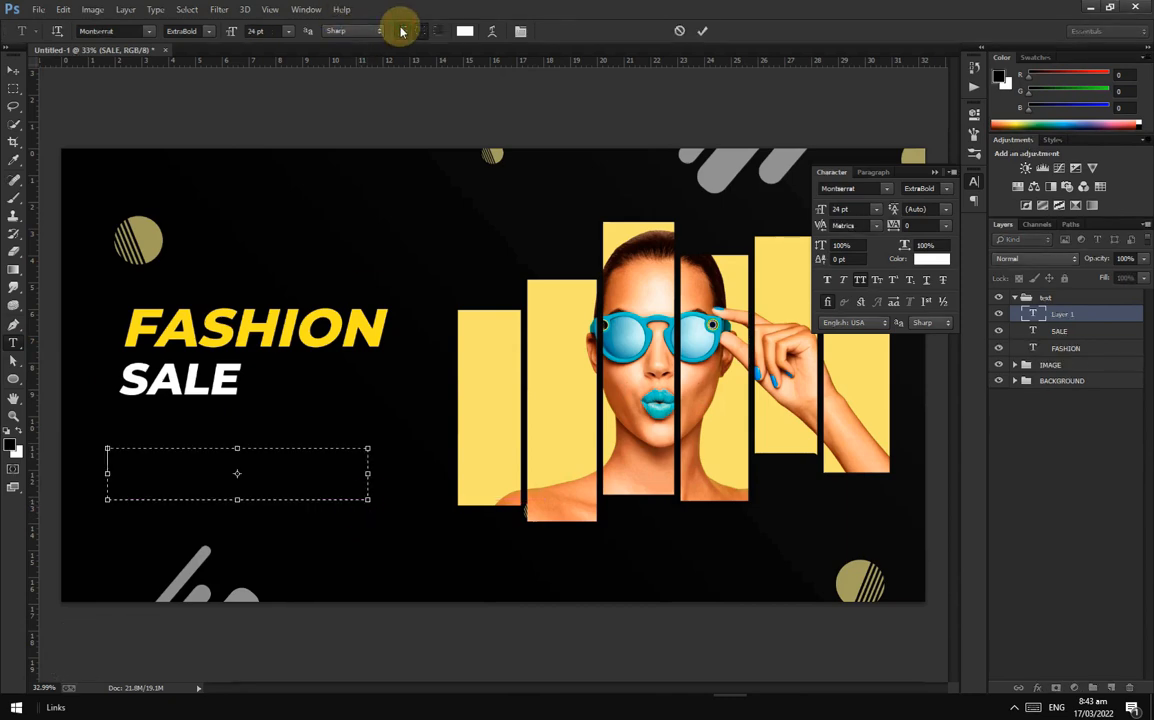
click(155, 10)
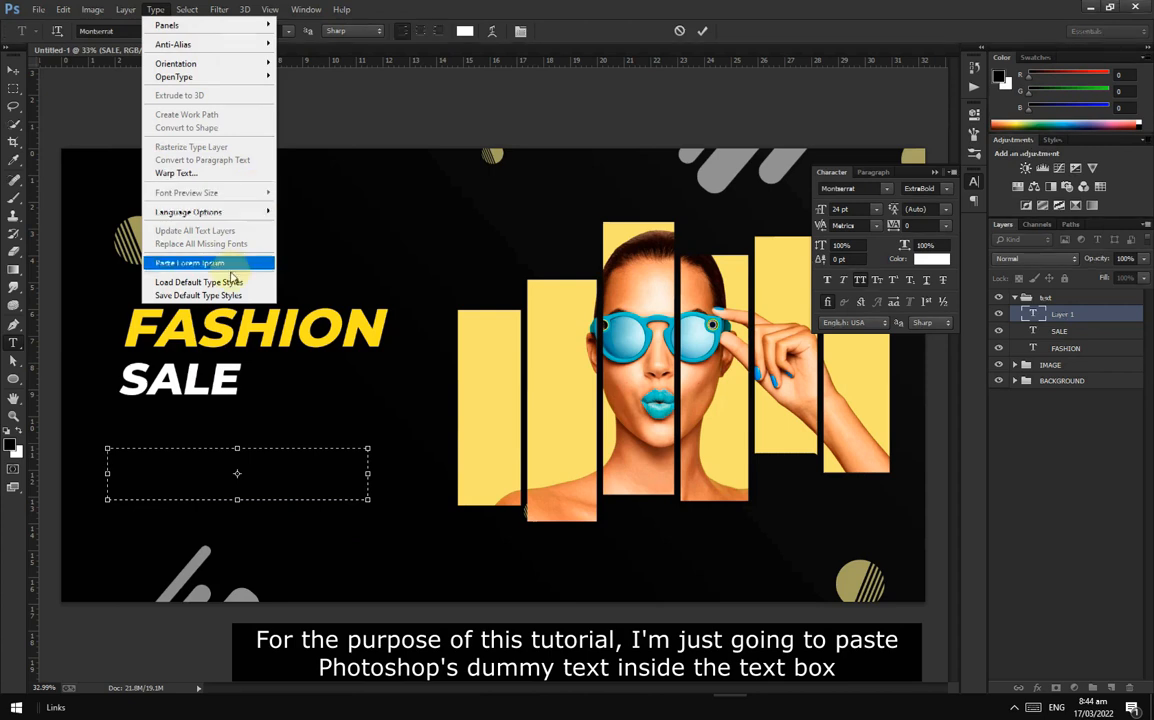
click(219, 263)
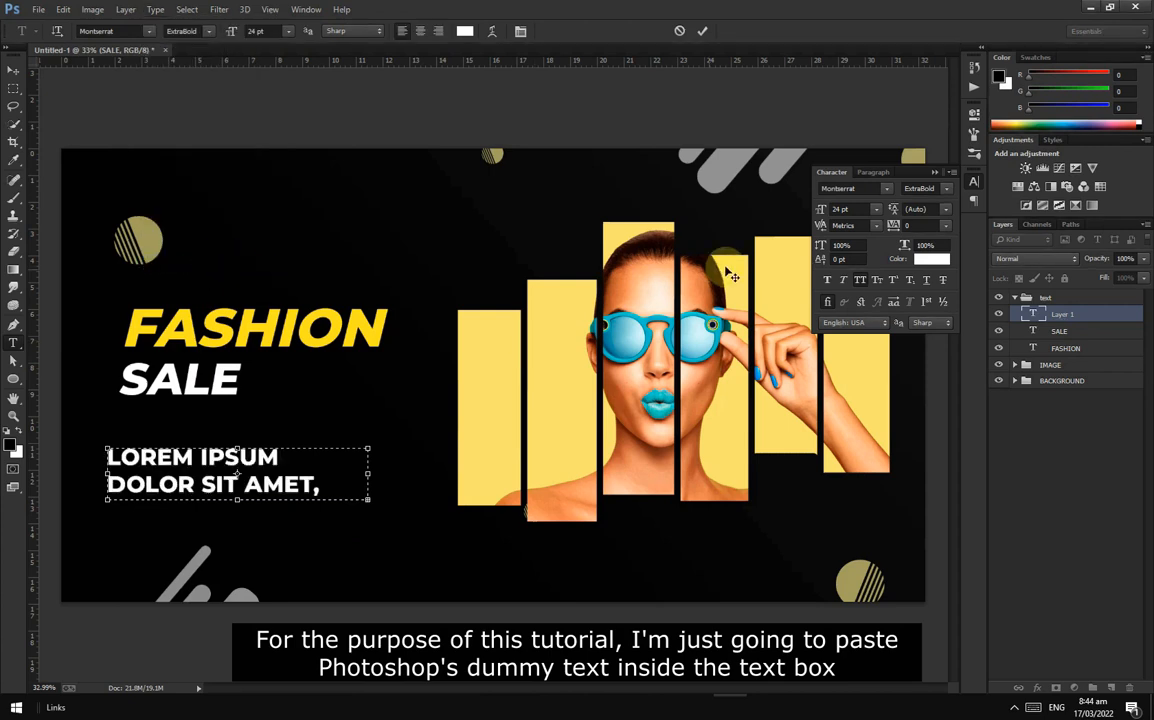
Step: Set the whole placeholder paragraph to 8 pt Montserrat Light and turn off all caps
click(878, 211)
click(872, 258)
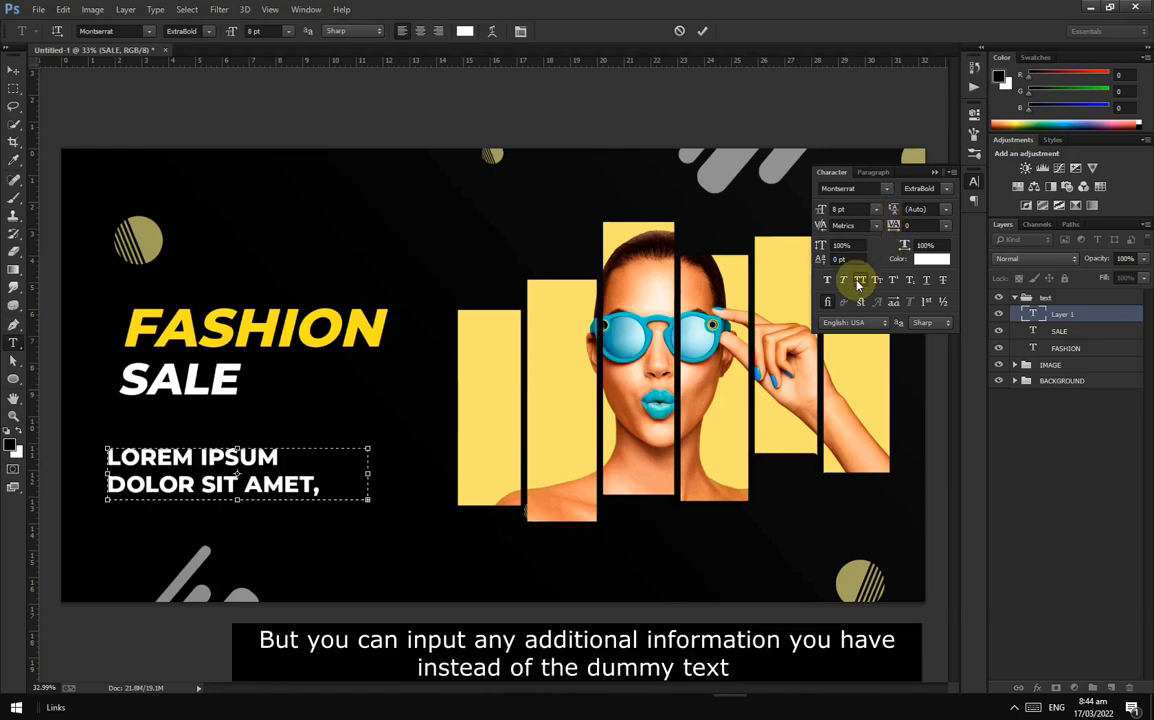
key(ctrl+a)
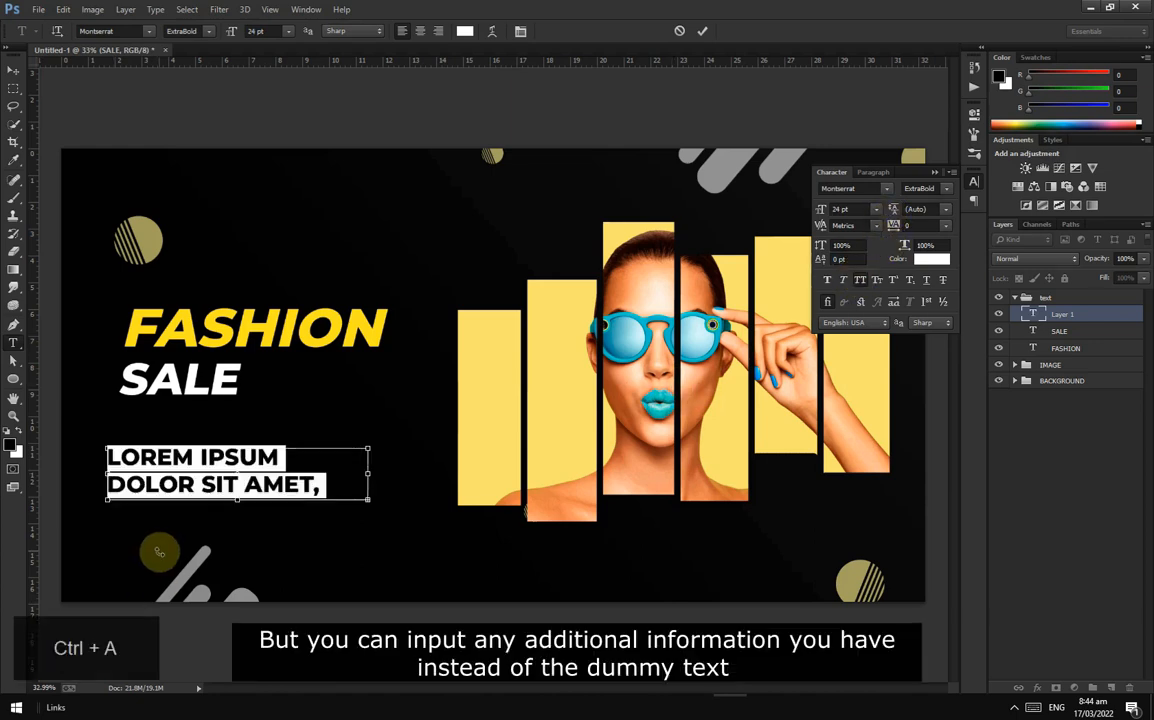
click(877, 209)
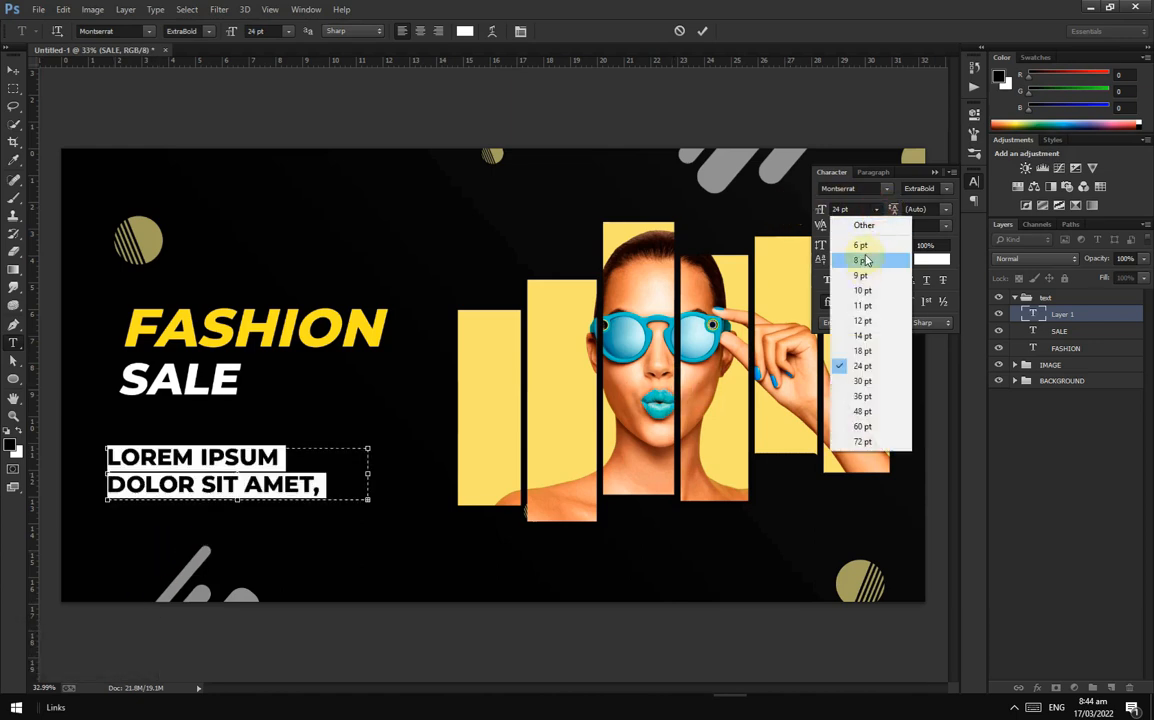
click(864, 258)
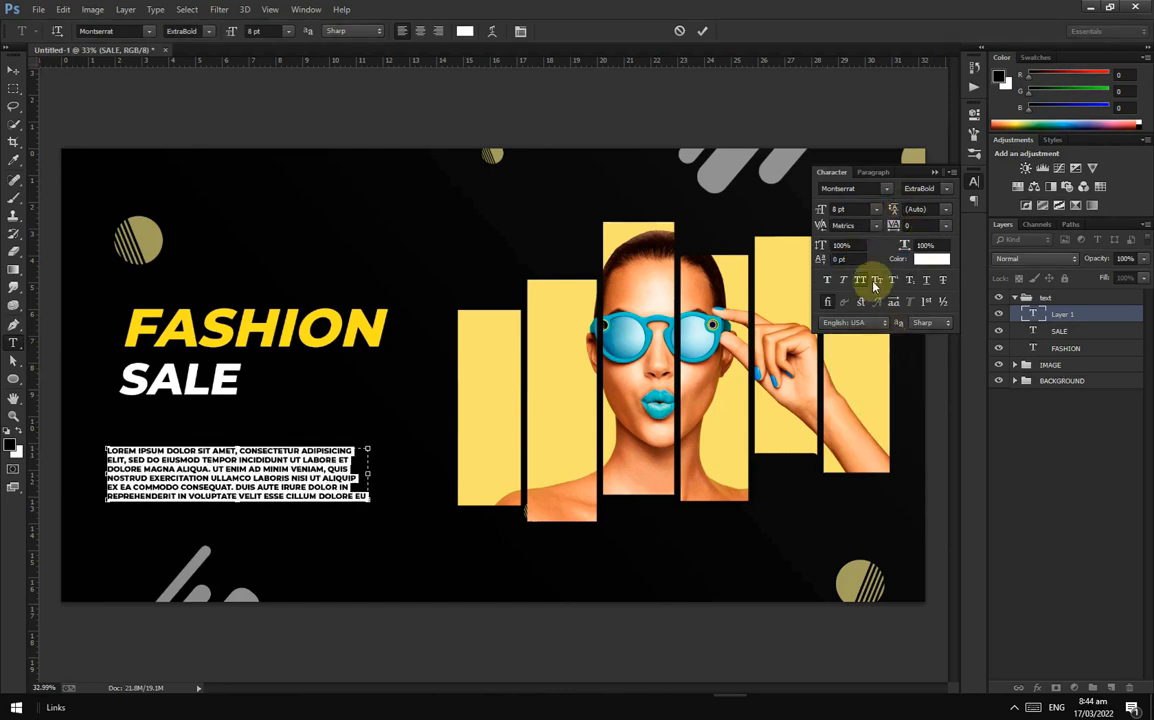
click(862, 281)
click(940, 188)
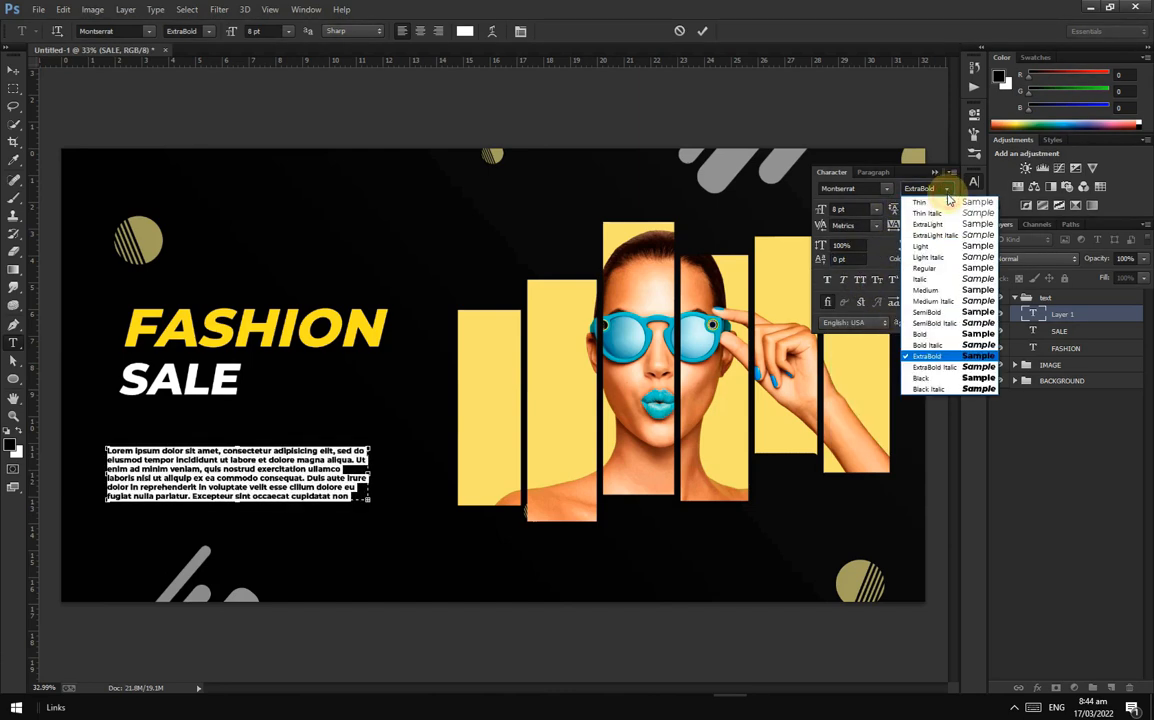
click(942, 246)
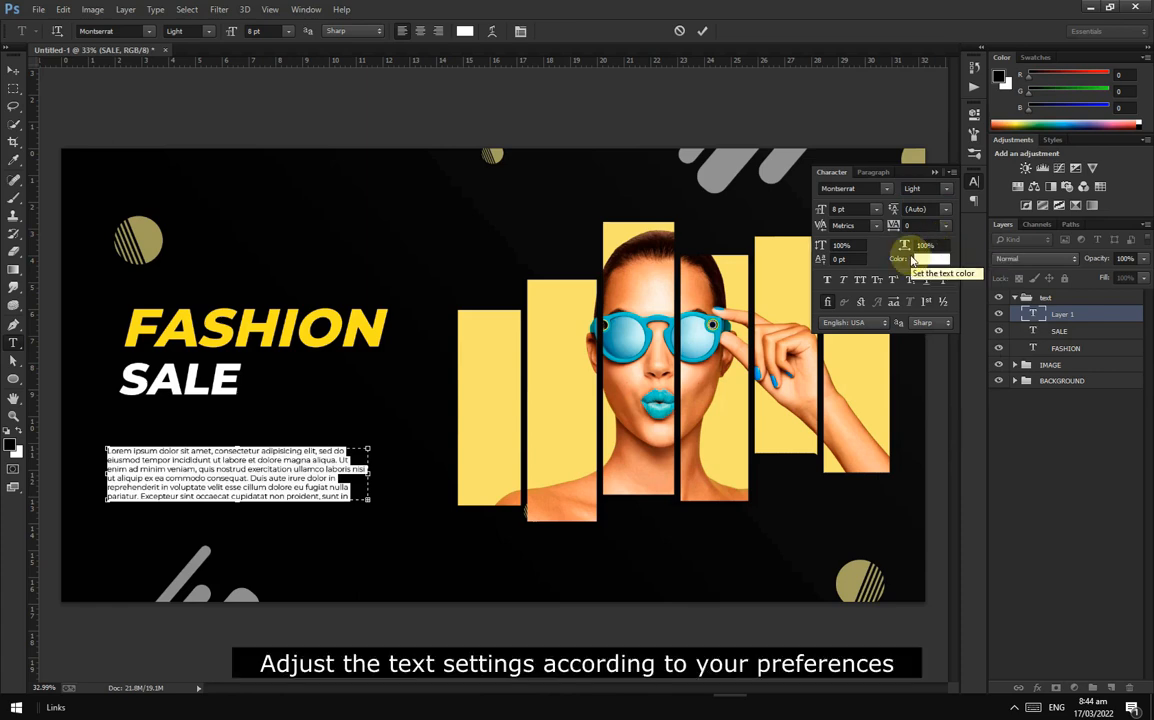
Step: Shorten the paragraph's text box to about 1.02 cm high and set its text size to 9 pt
drag(236, 488, 253, 478)
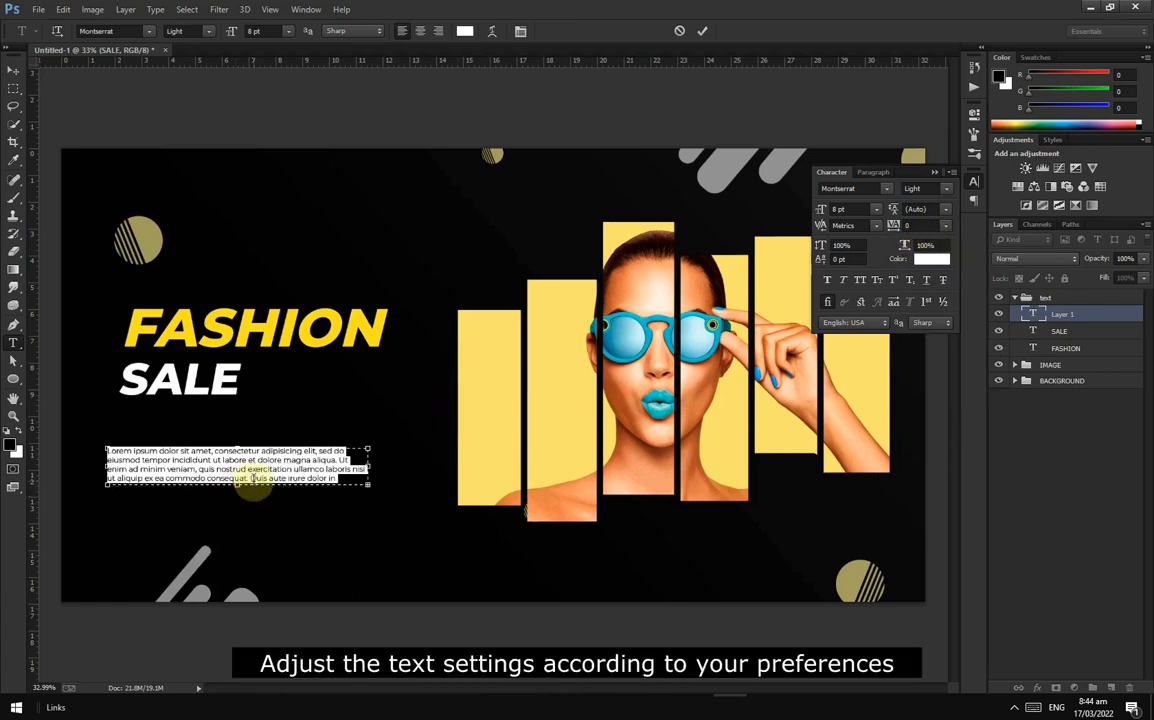
key(ctrl+a)
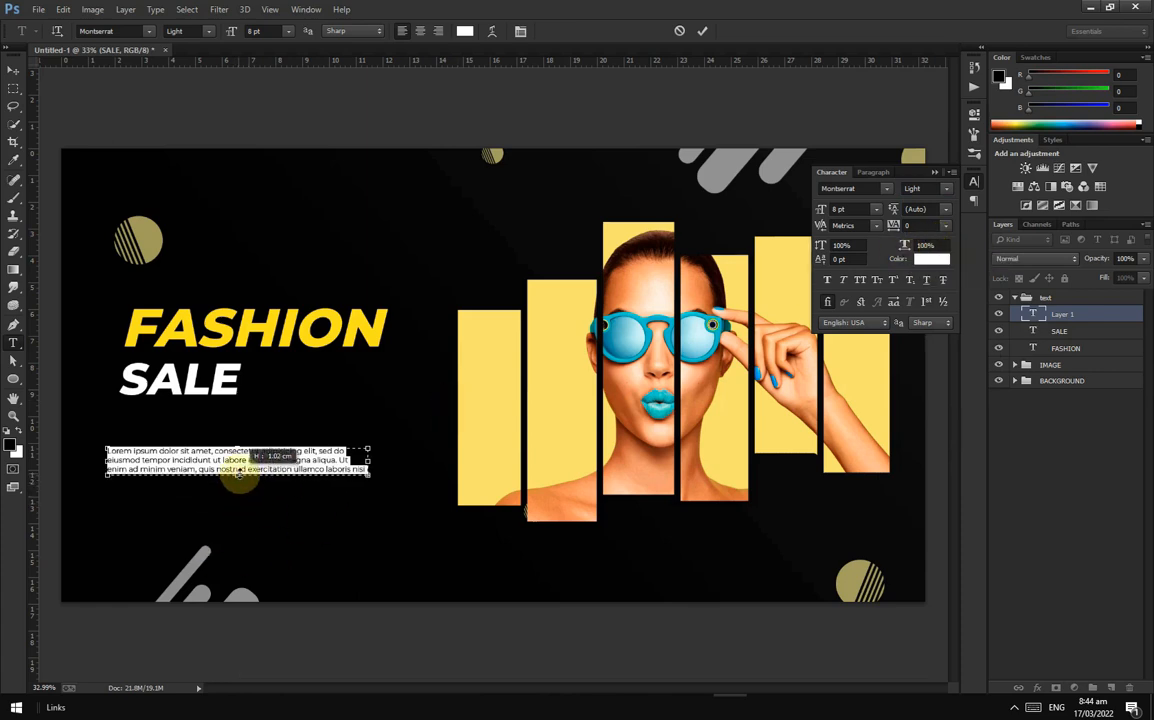
click(876, 209)
click(869, 279)
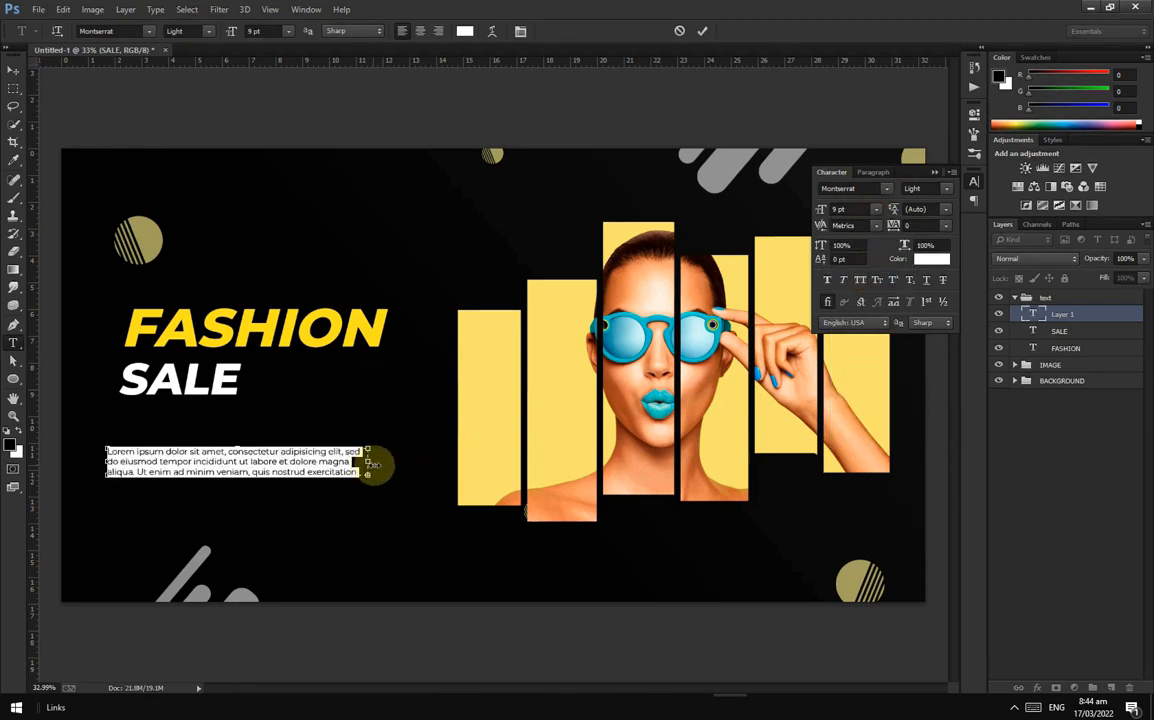
Step: Narrow the paragraph's text box to about 9.62 cm wide and move the paragraph directly below SALE
mouse_move(379, 463)
mouse_down()
mouse_move(360, 461)
mouse_move(370, 460)
mouse_up()
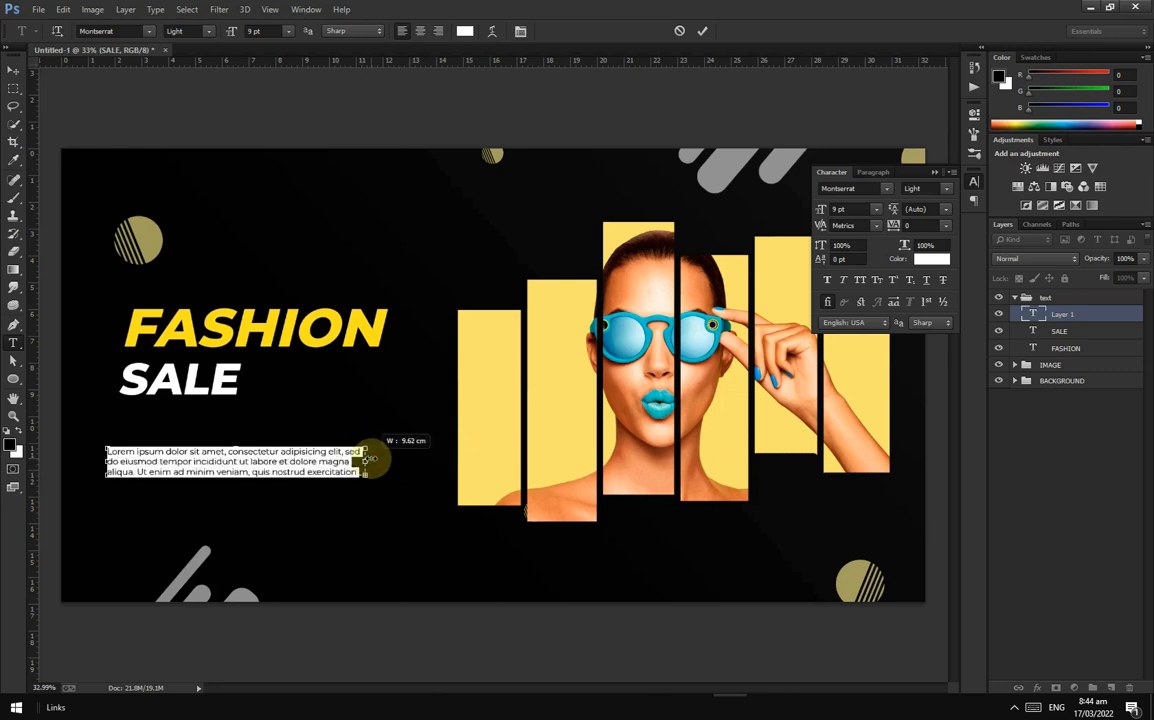
click(702, 31)
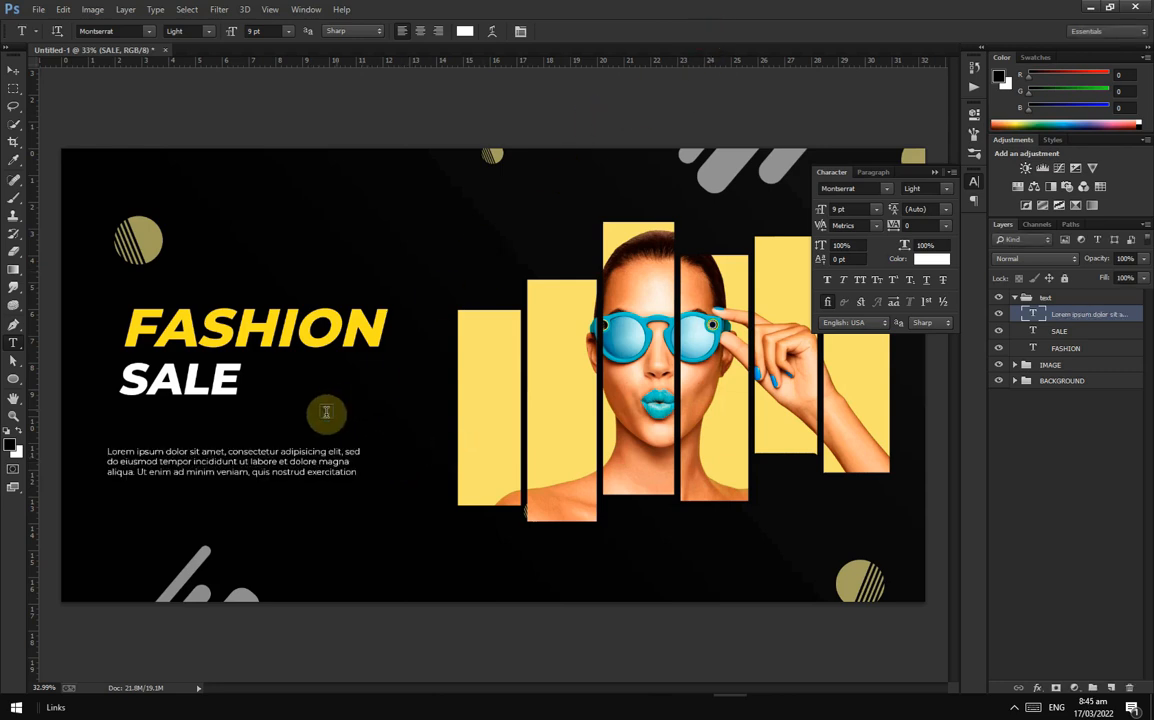
key(v)
drag(200, 478, 196, 402)
Step: Add the text "50%" below the placeholder paragraph
click(13, 343)
click(138, 489)
text(50%)
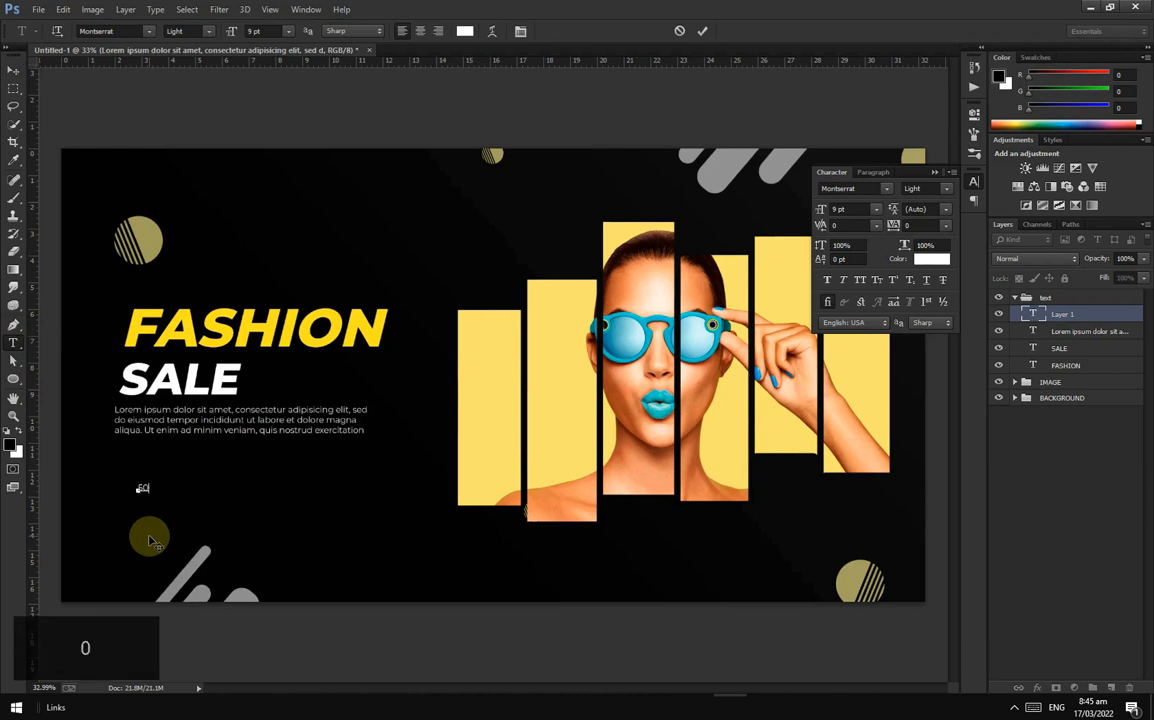
click(13, 70)
Step: Set the 50% text to 36 pt Montserrat Bold and align it under the start of the paragraph
click(876, 209)
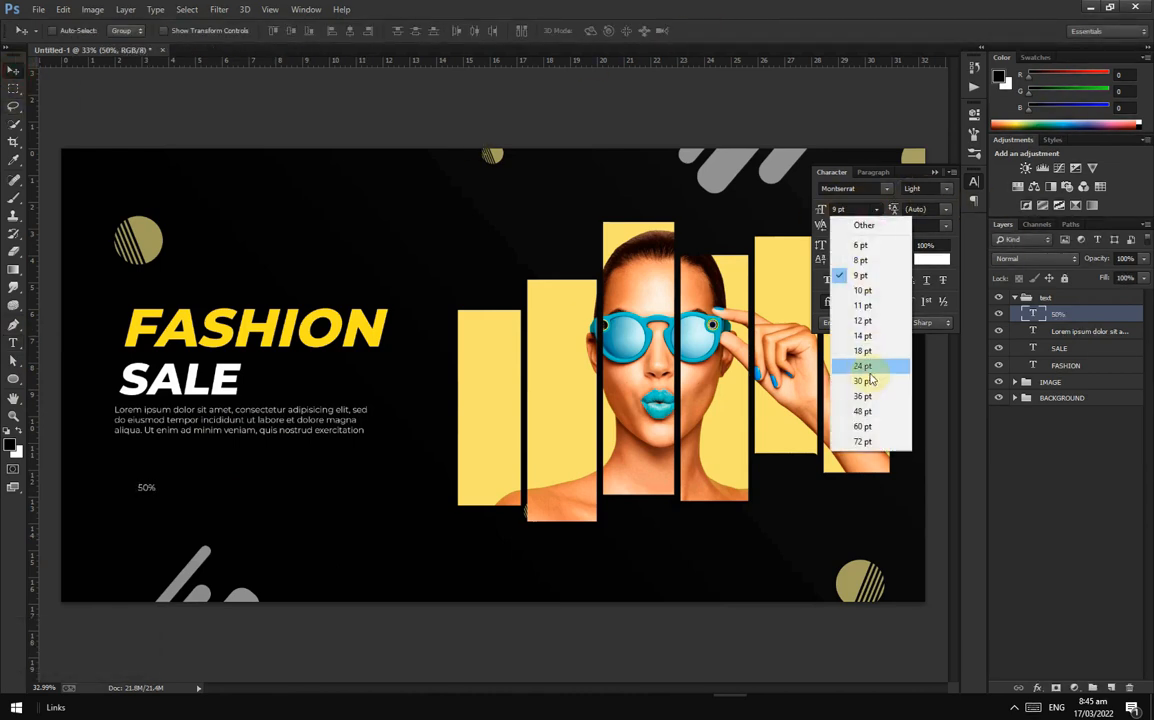
click(850, 354)
click(945, 188)
click(930, 300)
drag(212, 490, 162, 480)
Step: Skew the 50% text by shifting its bottom edge to the left so it slants like the captions
key(ctrl+t)
right_click(160, 476)
click(192, 302)
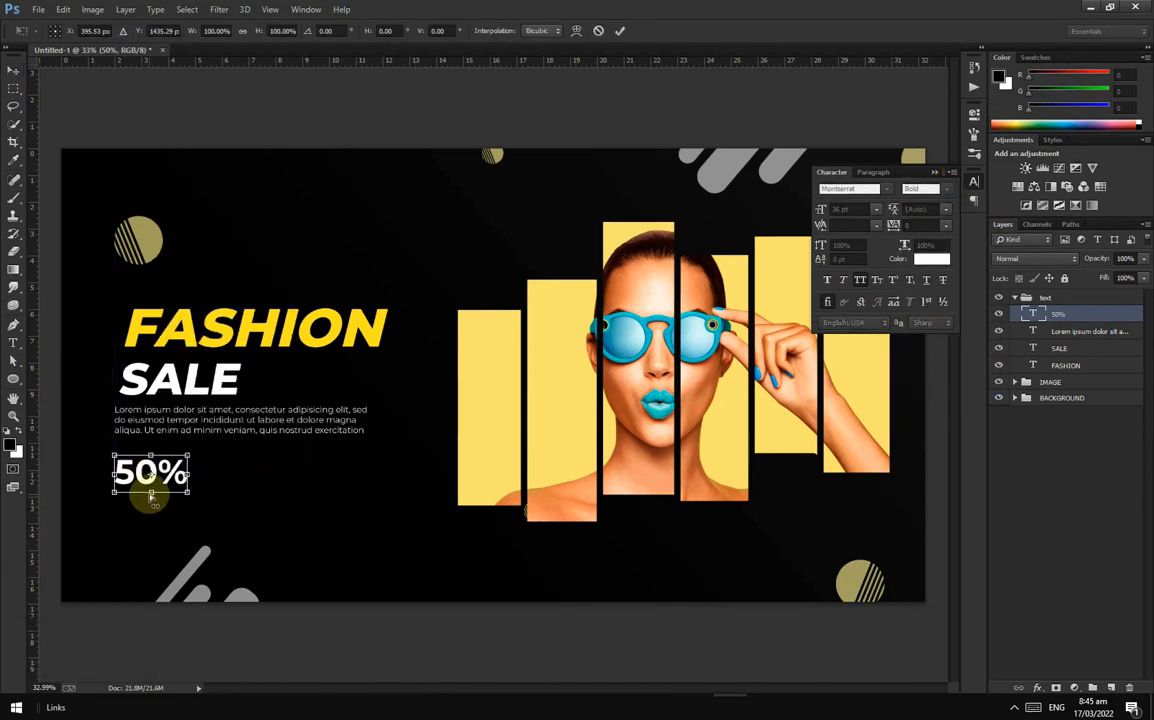
scroll(151, 494, up, 5)
drag(155, 492, 144, 486)
key(Return)
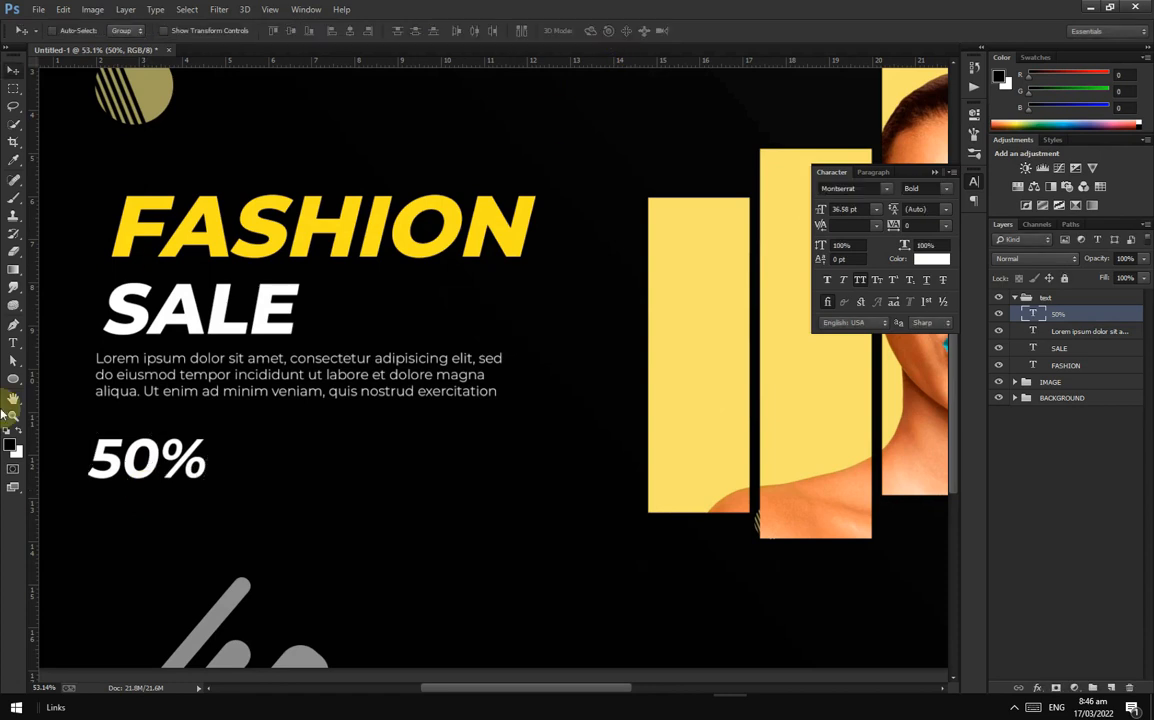
Step: Add the text "OFF" to the right of the 50% text
click(13, 343)
click(278, 513)
text(OFF)
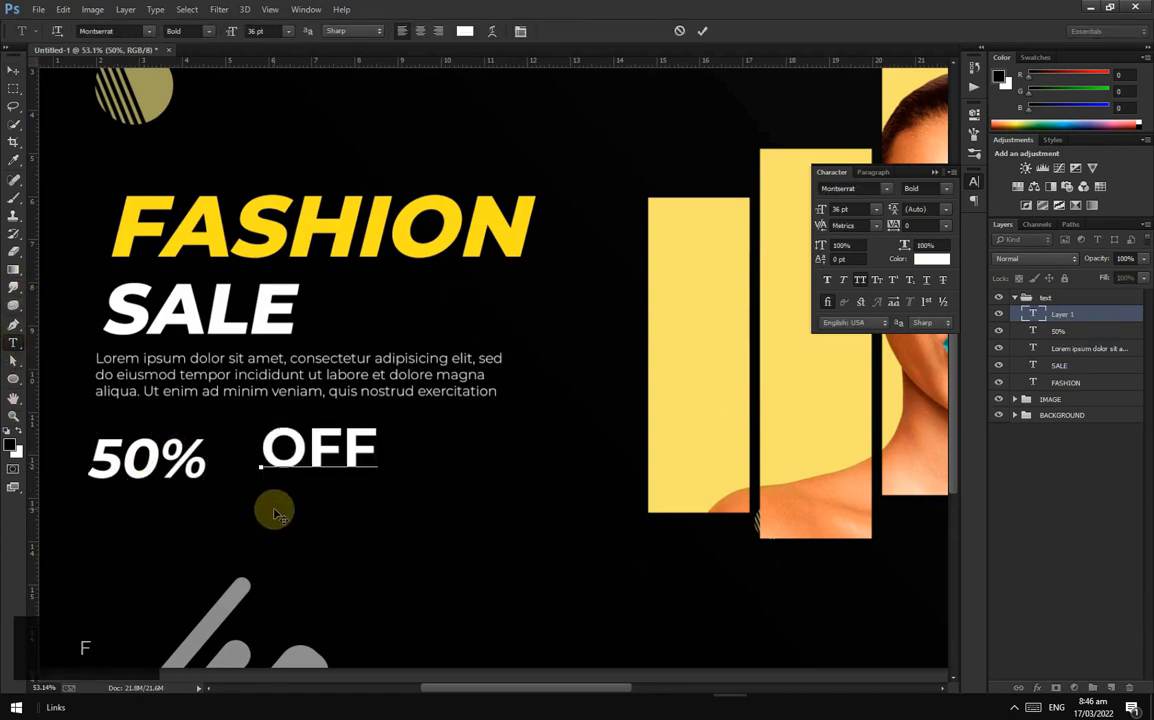
click(702, 31)
Step: Place OFF in line beside 50% and skew it horizontally by about -17° to match
click(13, 70)
drag(340, 463, 274, 488)
key(ctrl+t)
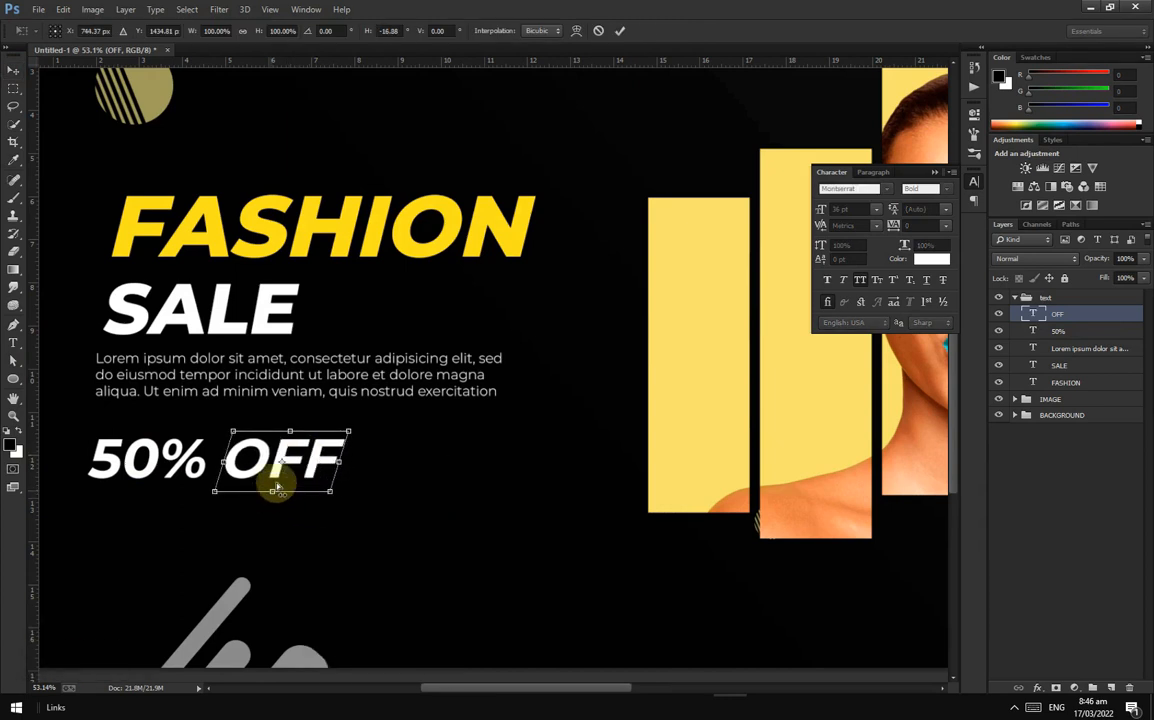
click(620, 31)
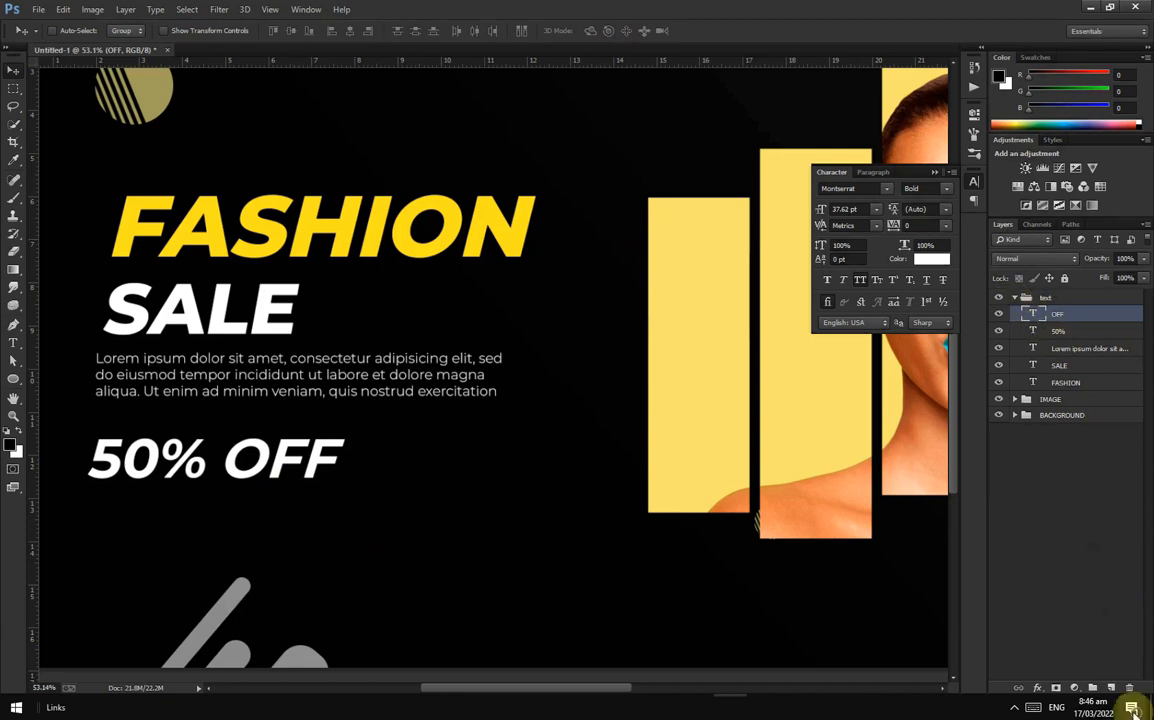
Step: Draw a rounded rectangle about 520 × 138 px with a 60 px corner radius below the 50% OFF text
click(1113, 690)
click(13, 378)
click(70, 405)
drag(113, 527, 301, 575)
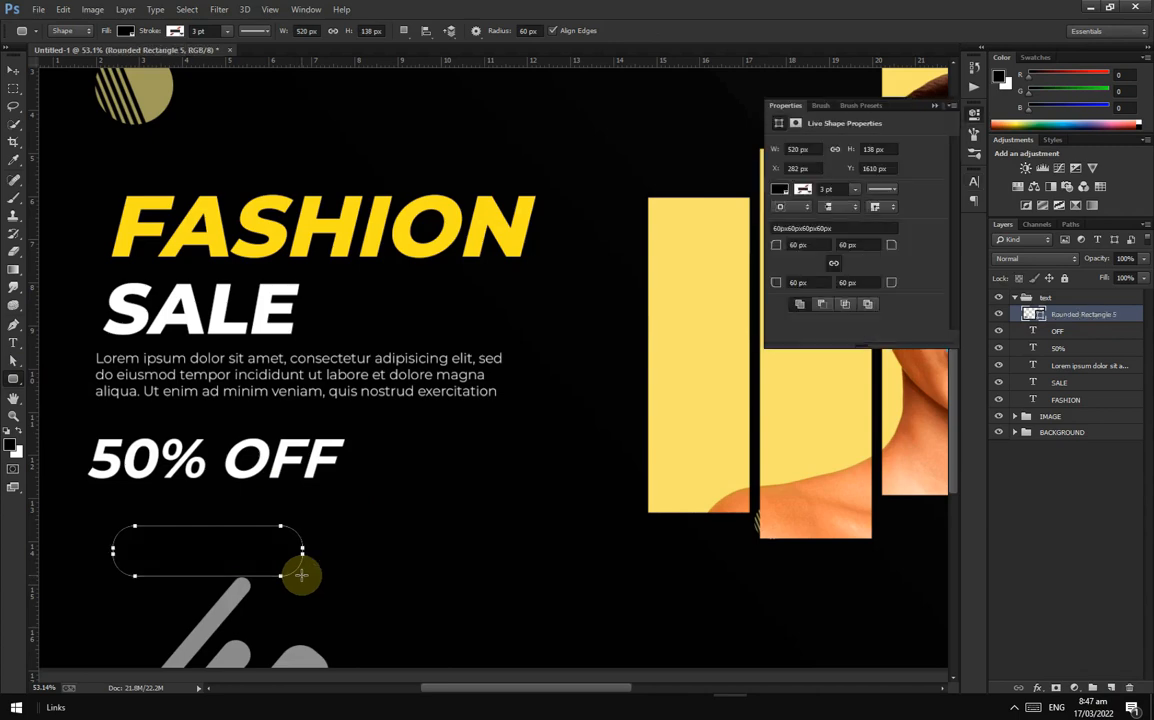
Step: Fill the rounded rectangle with the yellow (#ffe33e) sampled from the FASHION text
click(781, 189)
click(440, 203)
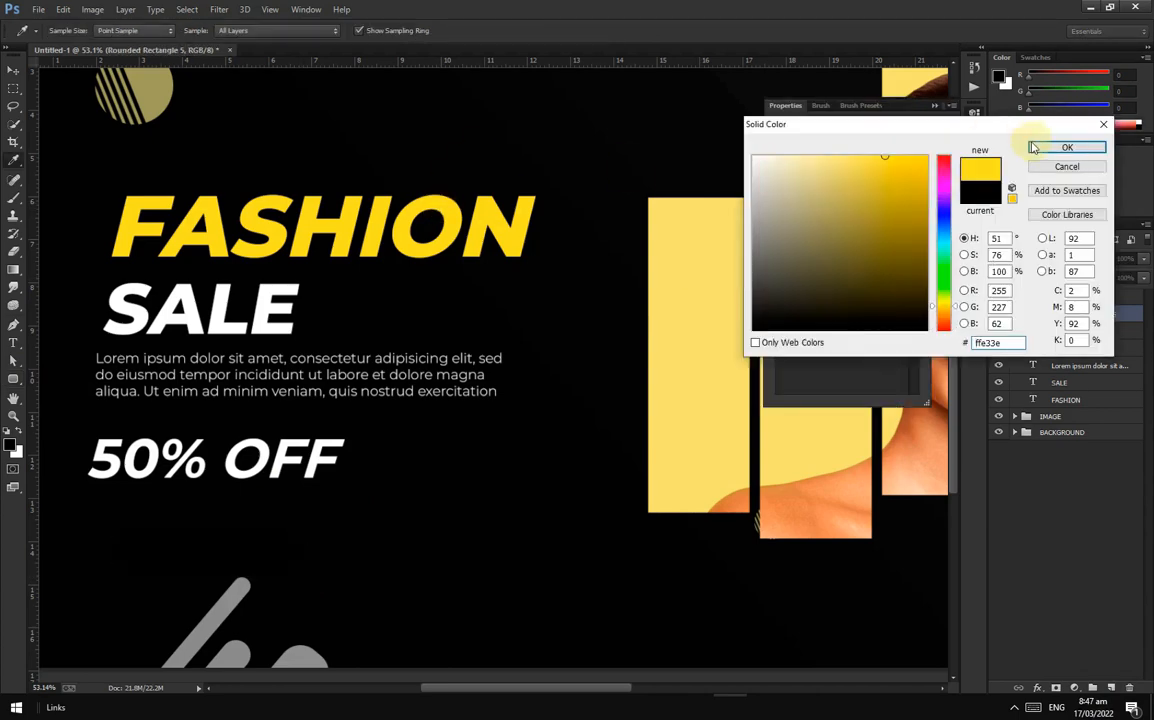
click(1067, 147)
click(936, 106)
Step: Add the text "ORDER NOW" to the right of the yellow rounded rectangle
click(13, 342)
click(446, 540)
text(ORDER NOW)
click(702, 31)
key(v)
Step: Set the ORDER NOW text to Montserrat Medium at 14 pt and color it black
click(974, 181)
click(944, 195)
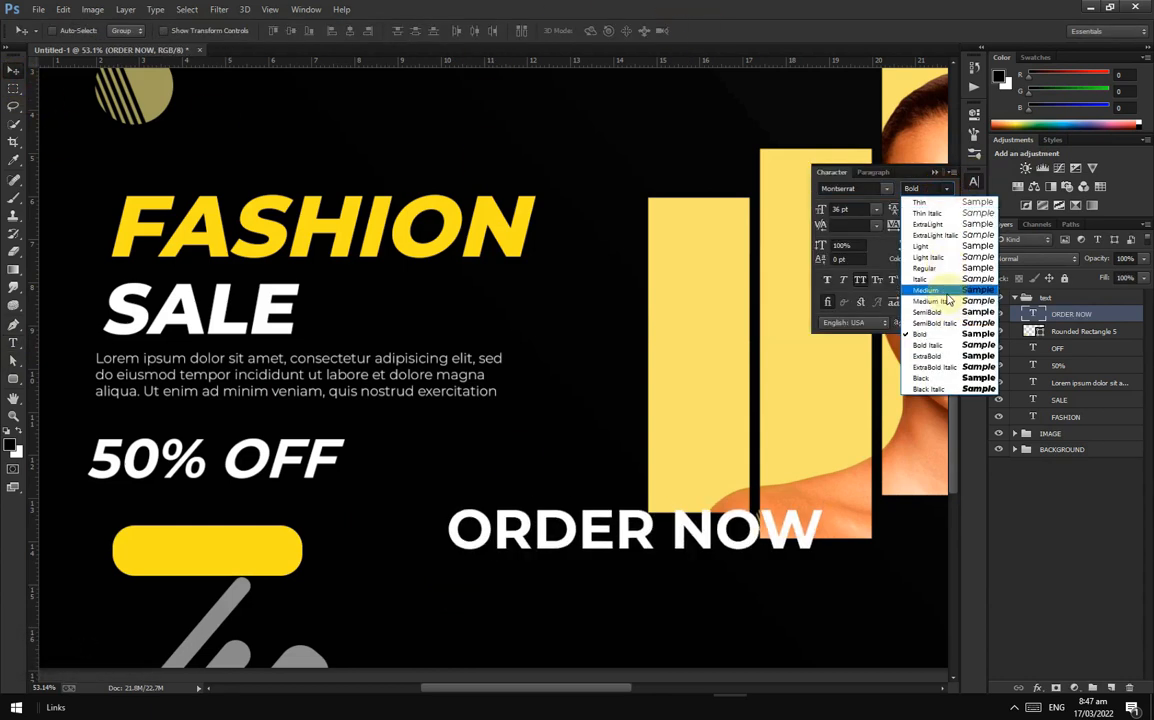
click(886, 276)
click(876, 209)
click(882, 344)
click(931, 259)
click(837, 330)
click(1051, 139)
Step: Center the ORDER NOW text on the yellow rounded rectangle and change its weight to SemiBold
drag(512, 541, 225, 549)
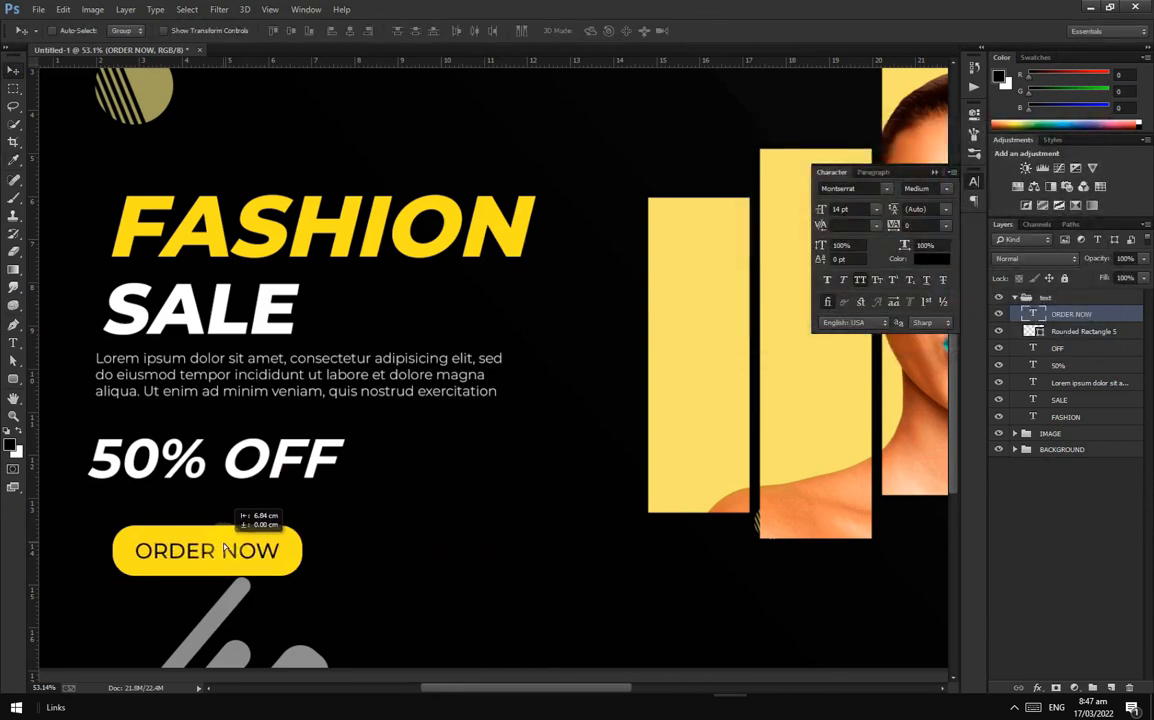
click(928, 188)
click(945, 300)
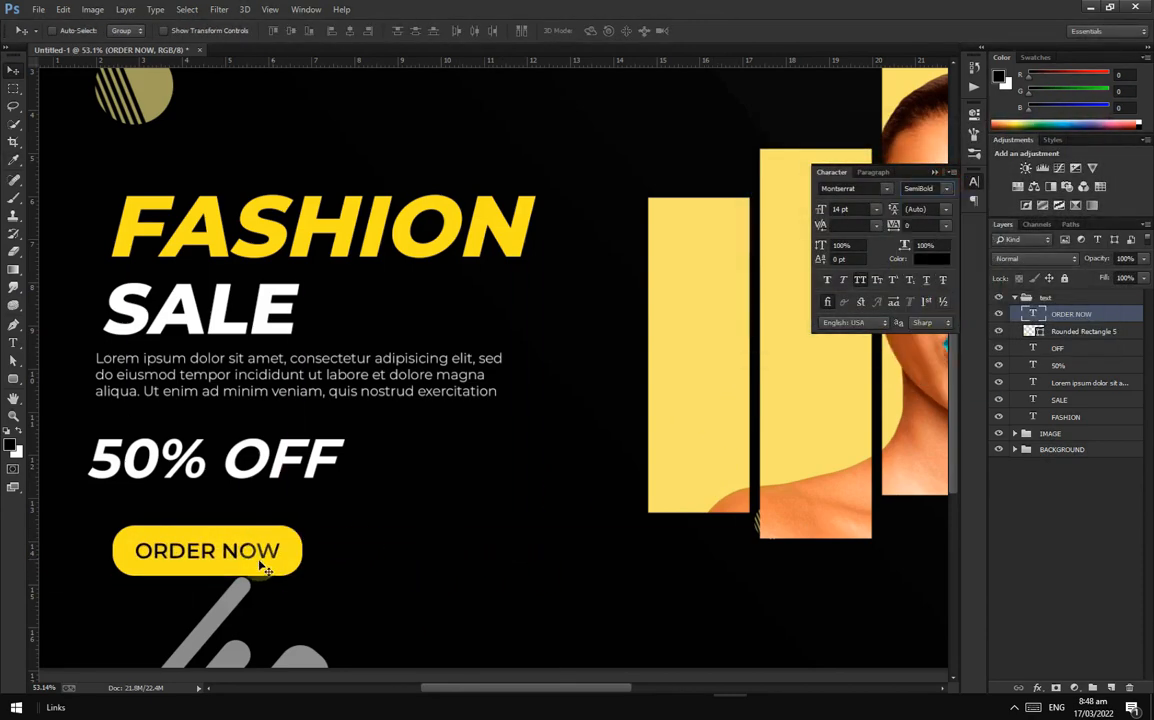
Step: Scale the yellow rounded rectangle down around its center so it fits closer around ORDER NOW
click(1100, 331)
key(ctrl+t)
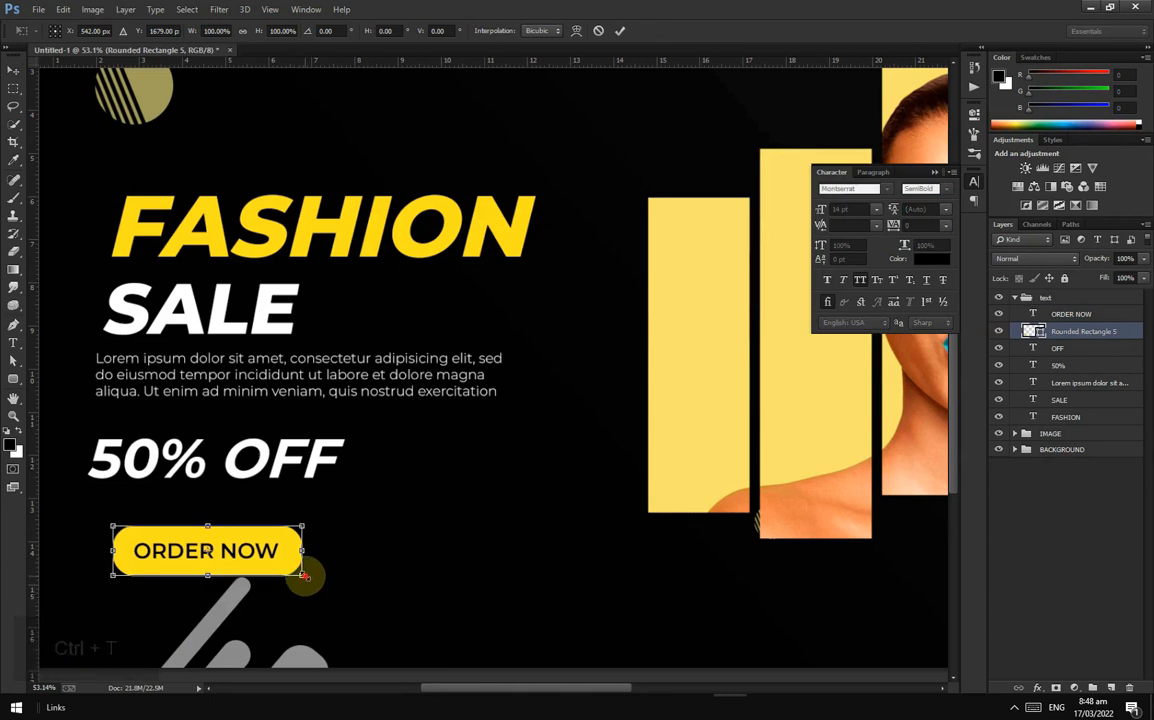
drag(302, 575, 289, 568)
click(620, 31)
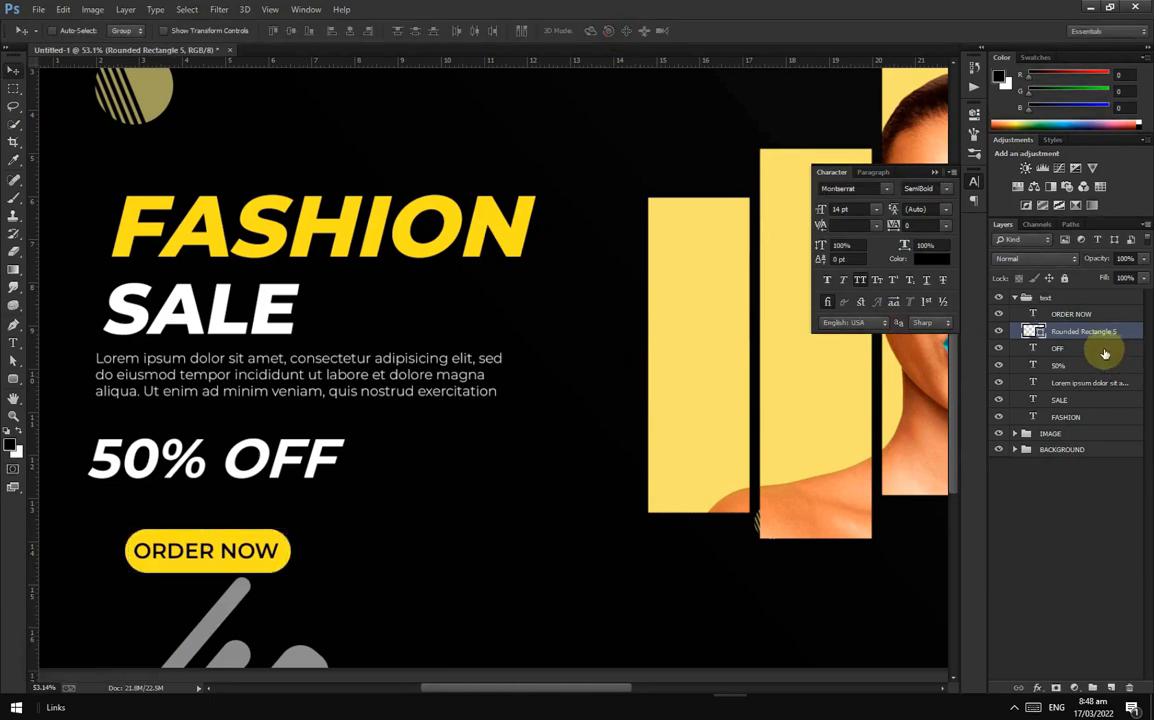
Step: Group the ORDER NOW text with its yellow button as "ORDER NOW" and move the group up and left toward the 50% OFF text
ctrl+click(1092, 314)
key(ctrl+g)
double_click(1066, 314)
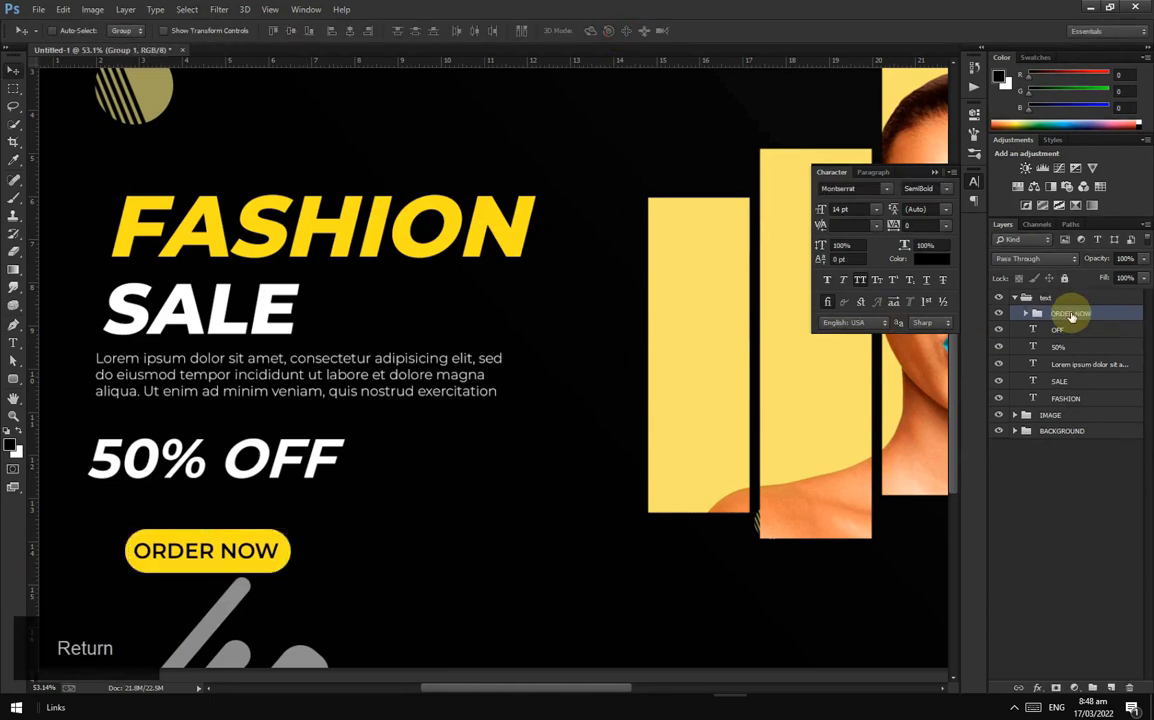
drag(213, 562, 182, 537)
Step: Group the 50% and OFF text layers as "50% OFF" and align the group with the left edge of the sub text
click(1100, 330)
ctrl+click(1103, 347)
key(ctrl+g)
double_click(1060, 330)
text(50)
key(Return)
drag(271, 468, 280, 468)
Step: Nudge the ORDER NOW group closer to 50% OFF and shift the FASHION and SALE texts slightly left to line up with the sub text
click(1085, 315)
drag(220, 547, 221, 543)
click(1120, 381)
ctrl+click(1112, 364)
drag(398, 245, 390, 245)
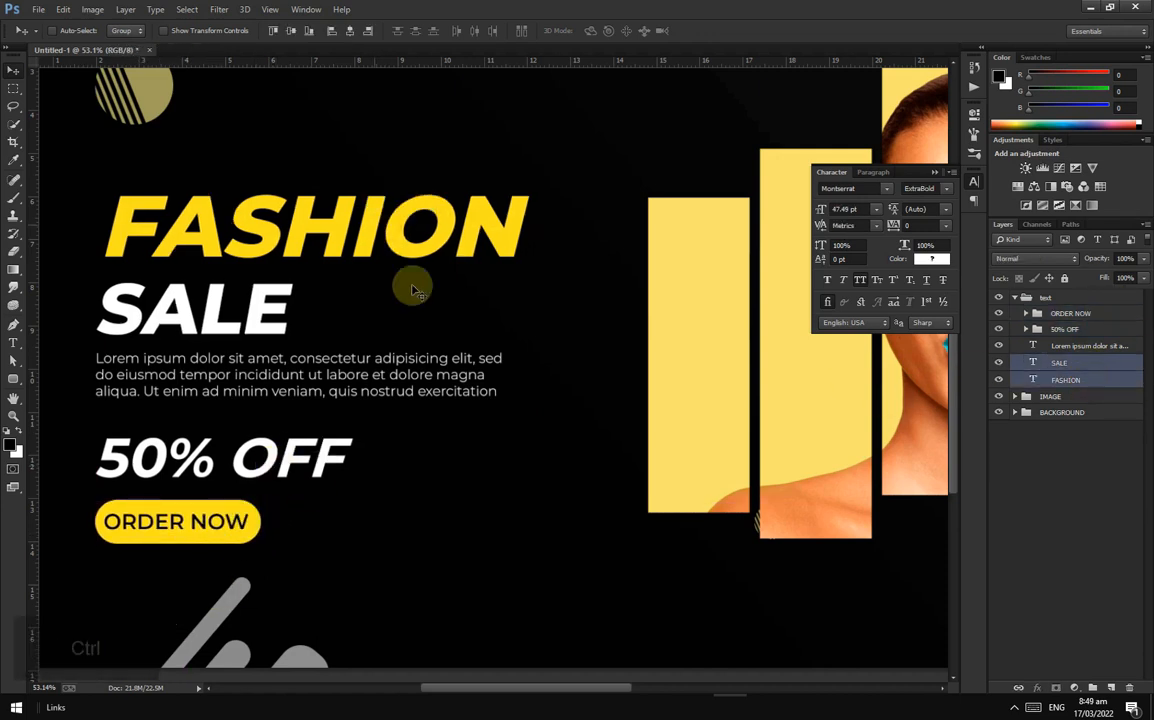
Step: Scale the 50% OFF and ORDER NOW groups down together, keeping them aligned with the left edge of the sub text
click(1080, 331)
ctrl+click(1077, 313)
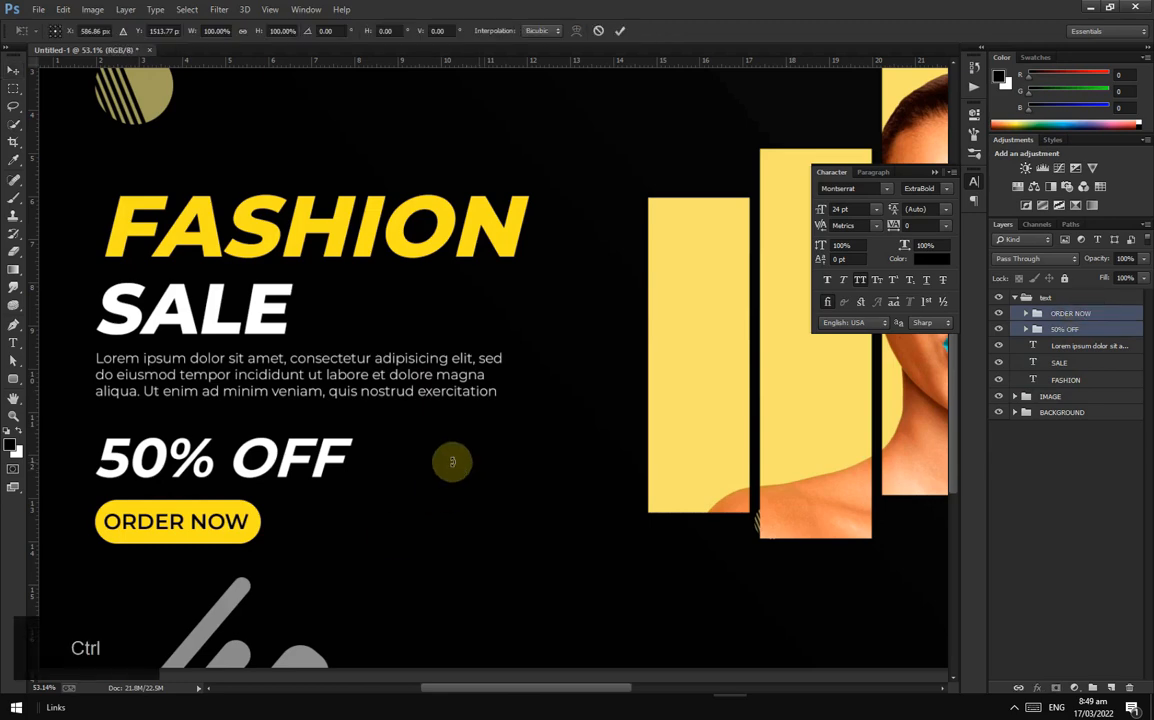
key(ctrl+t)
drag(349, 440, 243, 469)
key(Return)
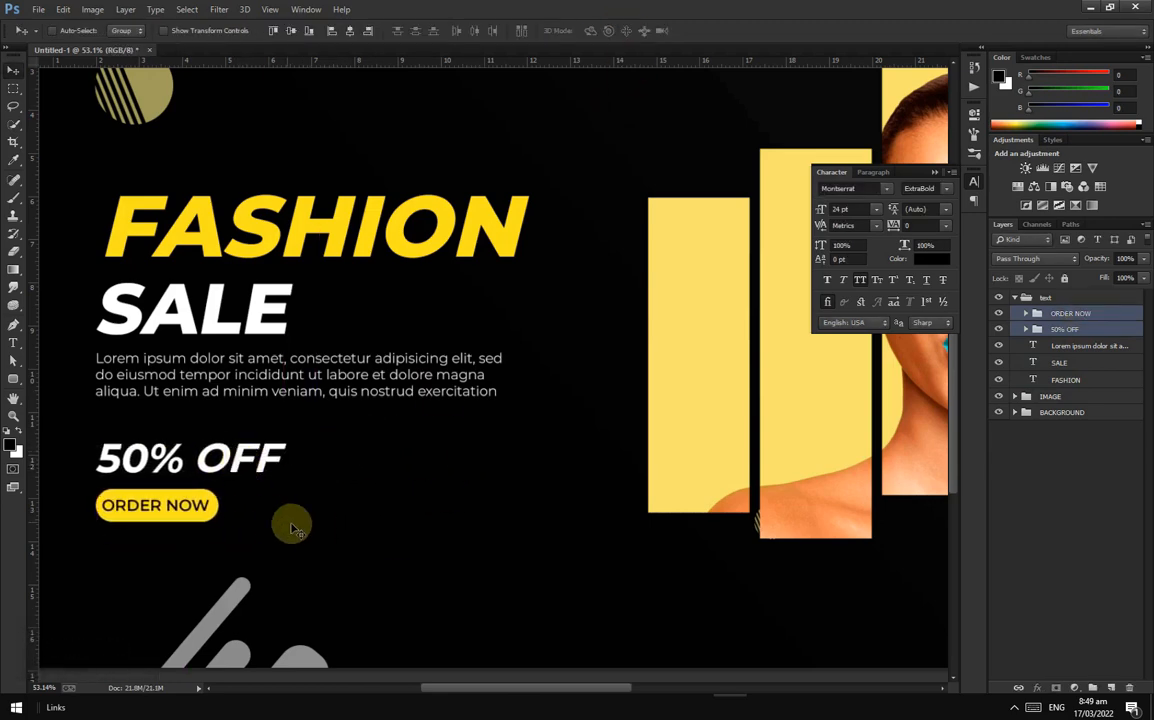
Step: Combine the two rounded rectangle groups inside BACKGROUND into one group named "rectangles"
scroll(300, 526, down, 7)
scroll(308, 535, up, 1)
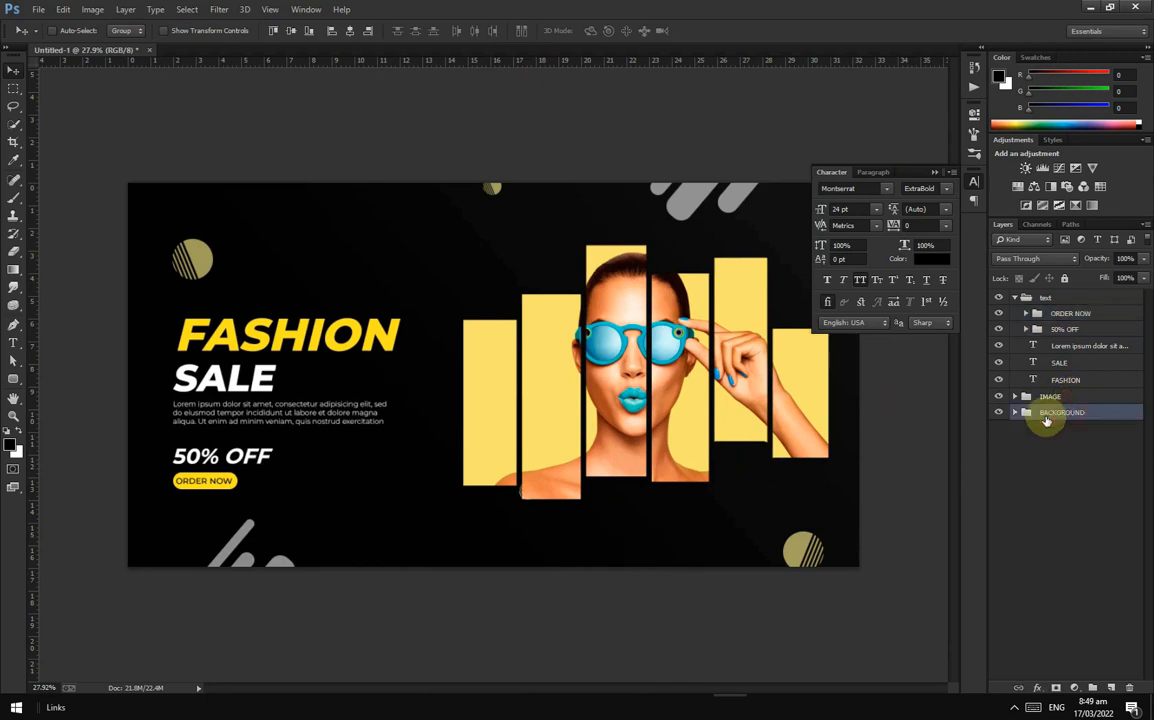
click(1043, 412)
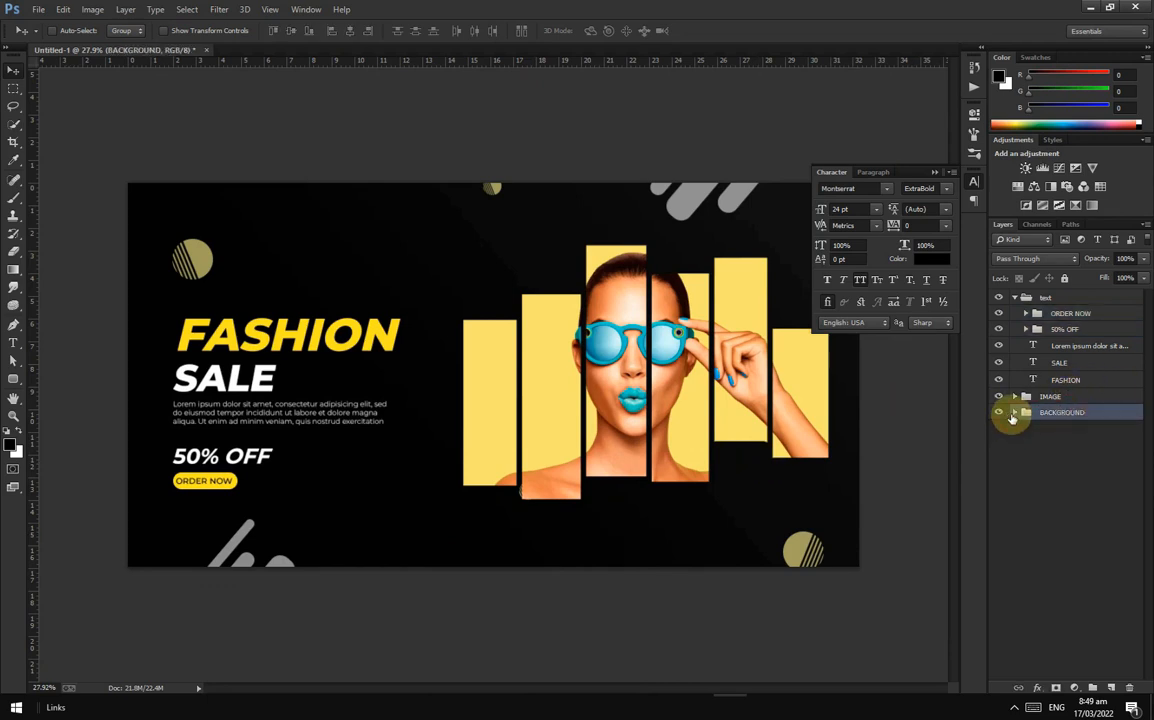
click(1014, 412)
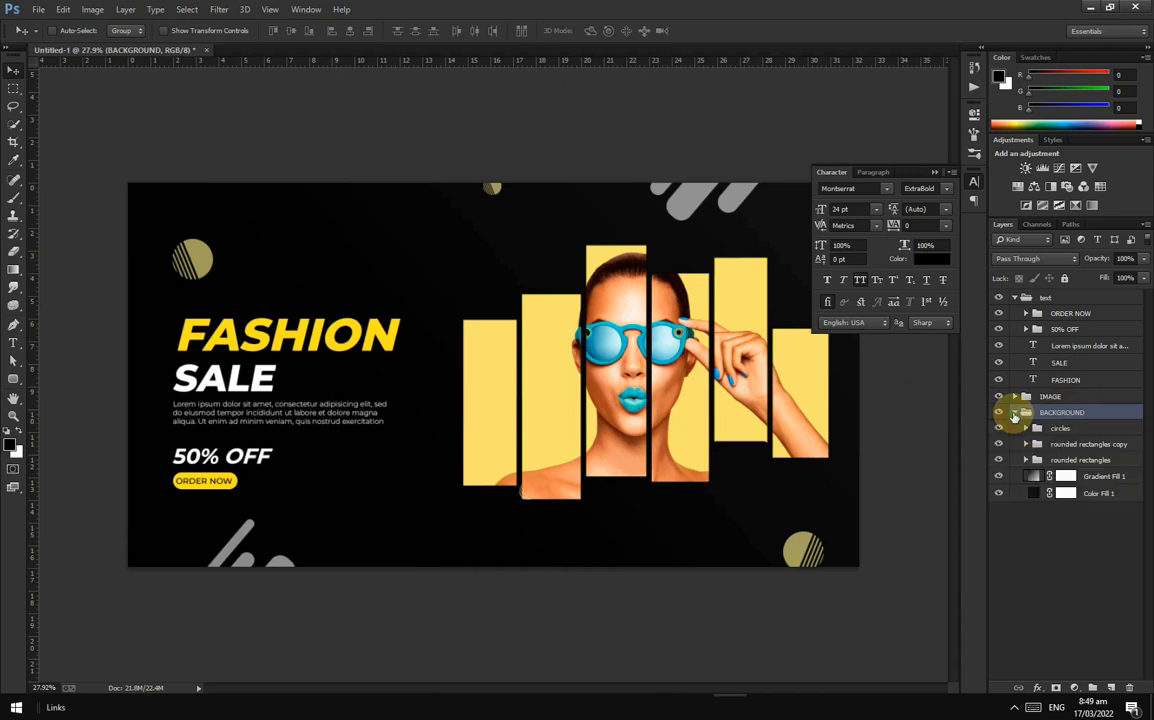
click(934, 172)
scroll(497, 391, up, 1)
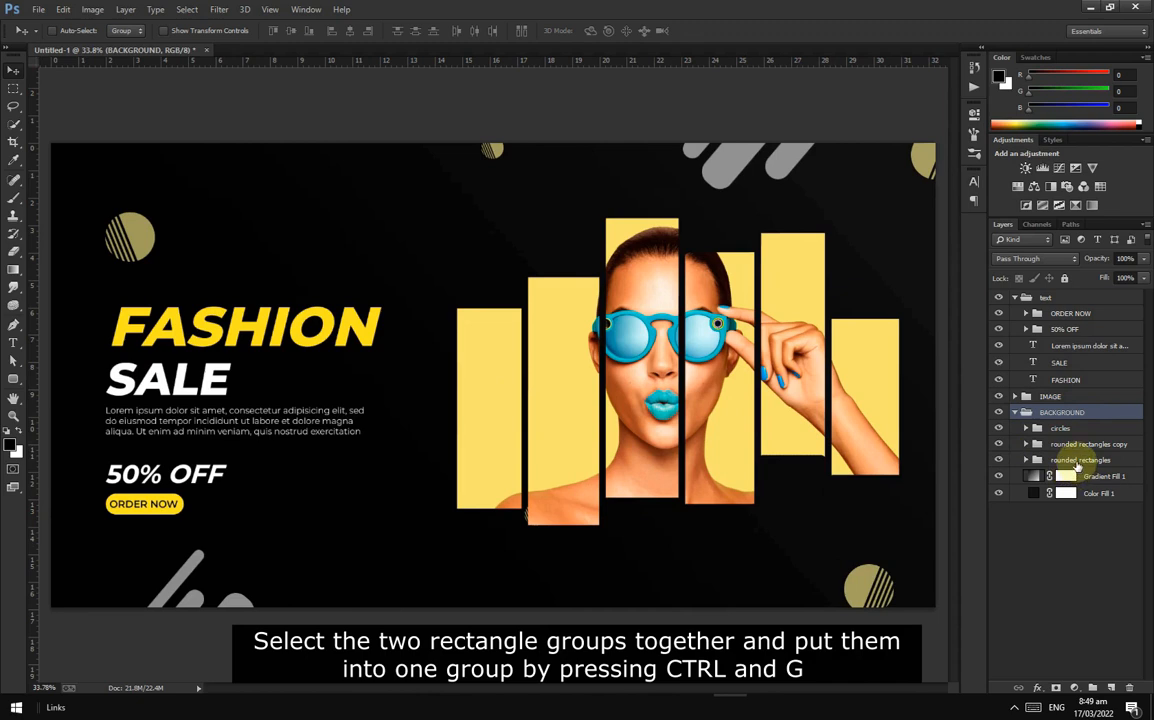
click(1077, 462)
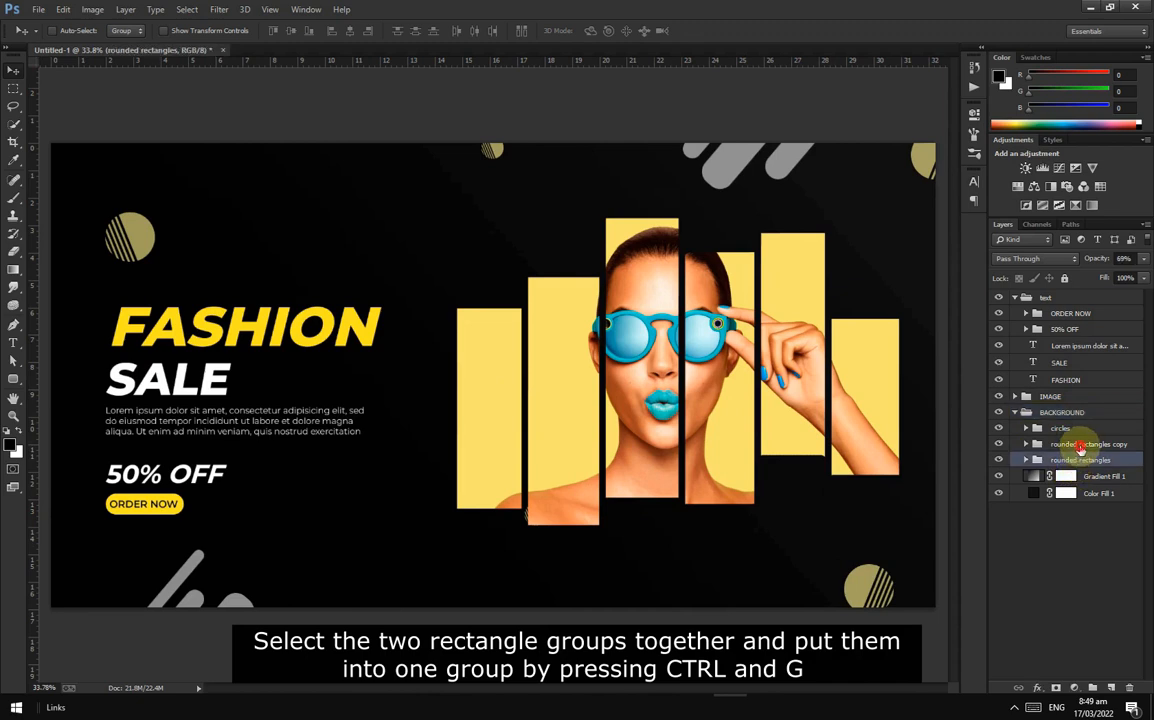
ctrl+click(1080, 446)
key(ctrl+g)
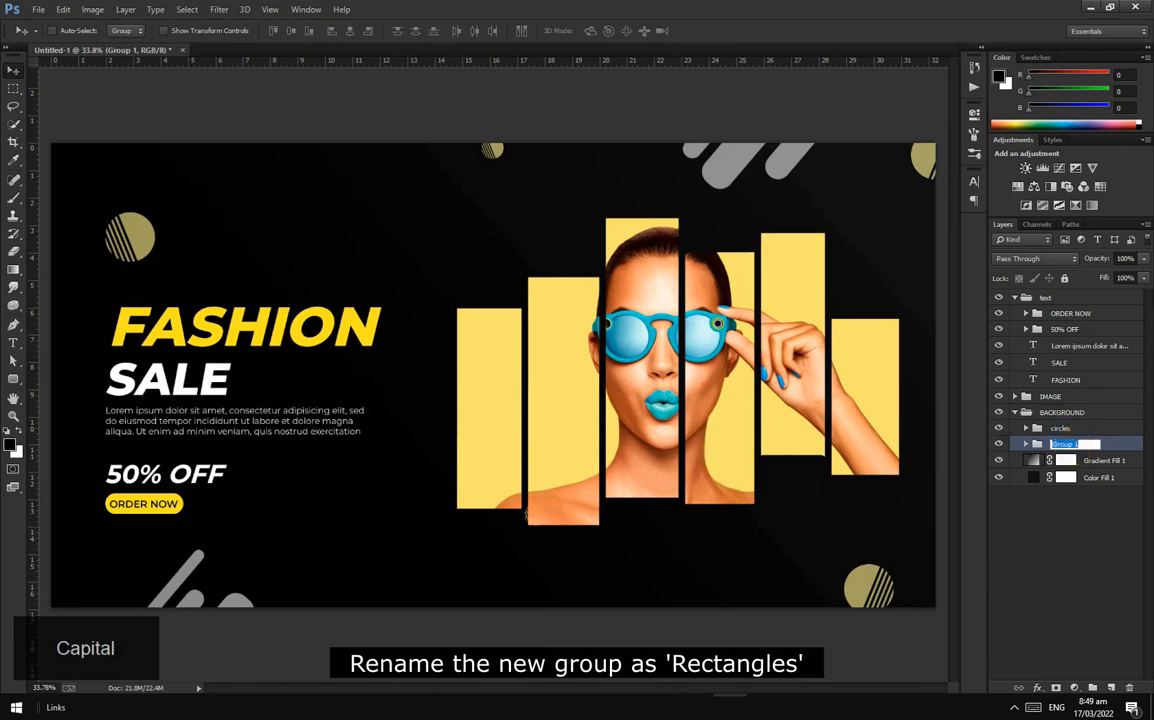
text(ctangles)
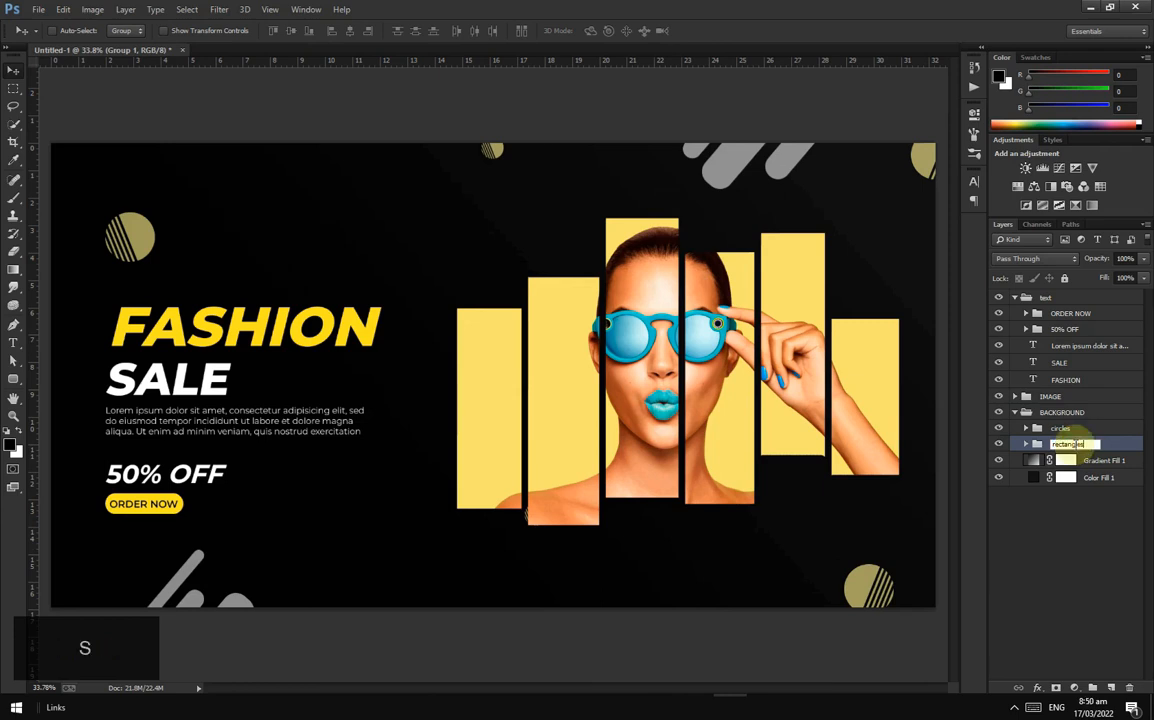
key(Return)
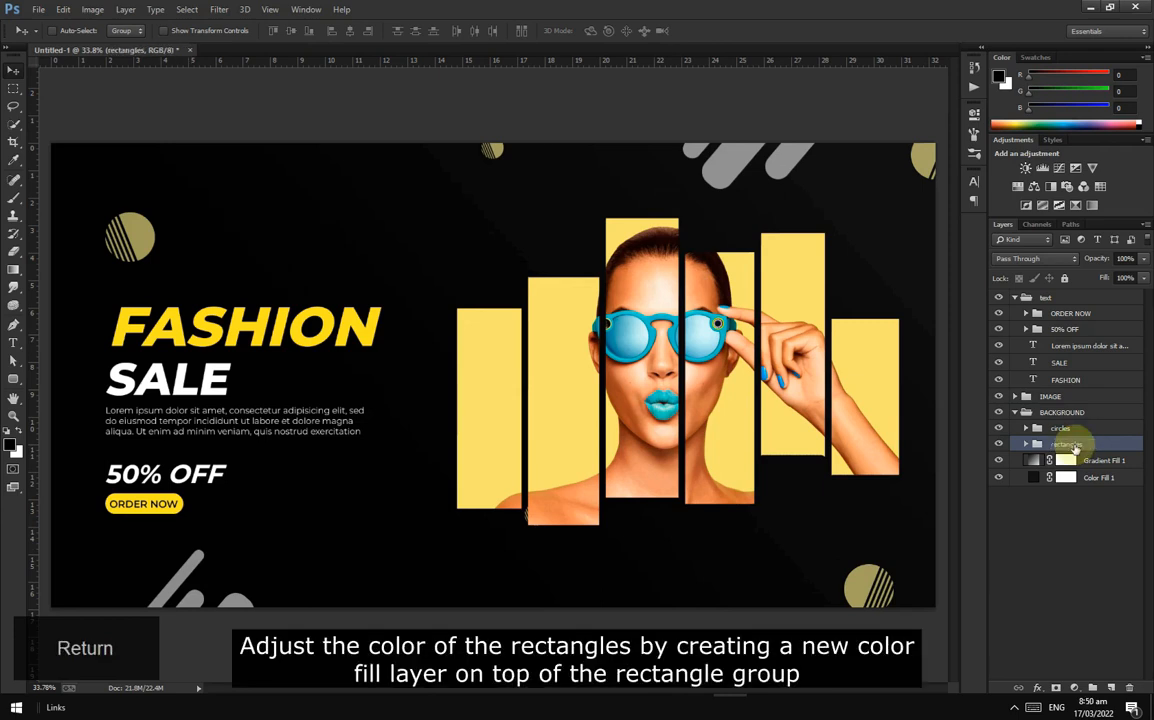
Step: Add a black solid color fill layer above the rectangles group and clip it to that group
click(1073, 688)
click(933, 352)
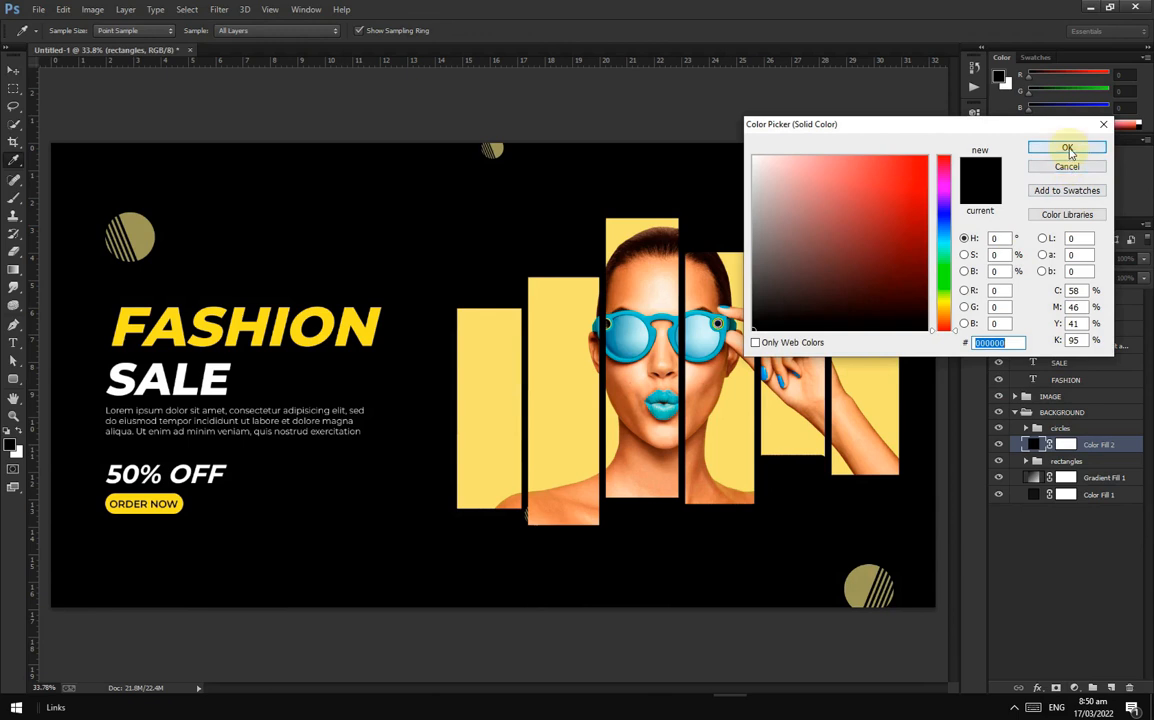
click(1067, 148)
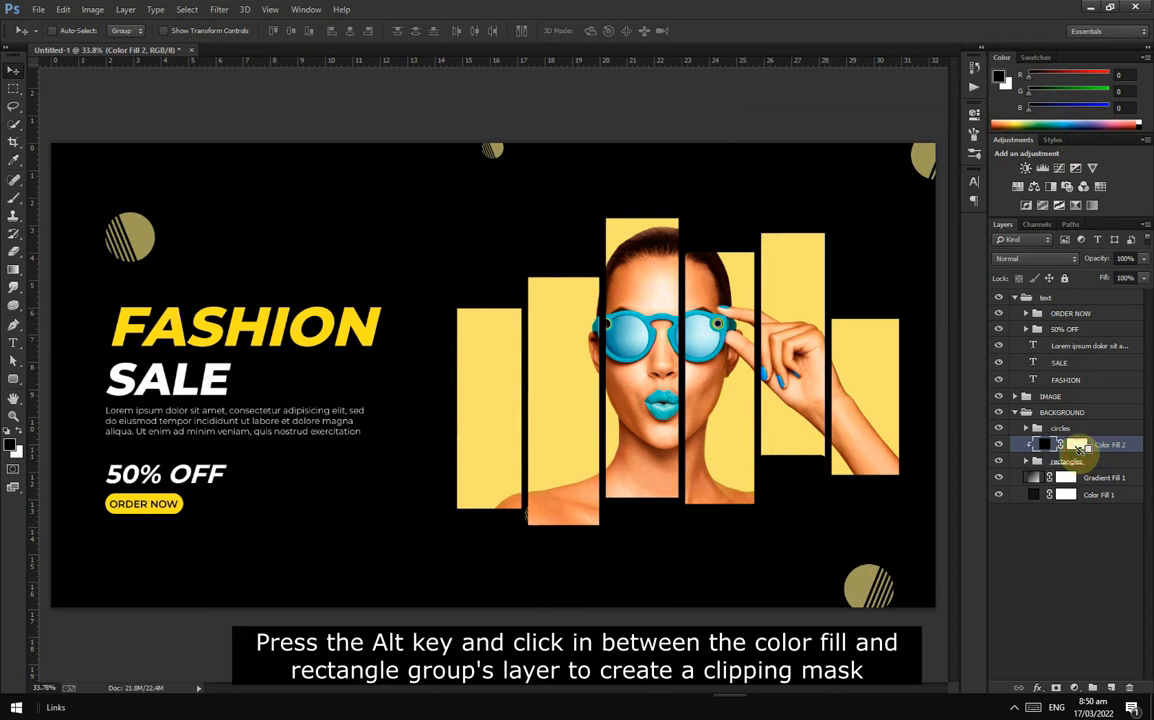
alt+click(1078, 453)
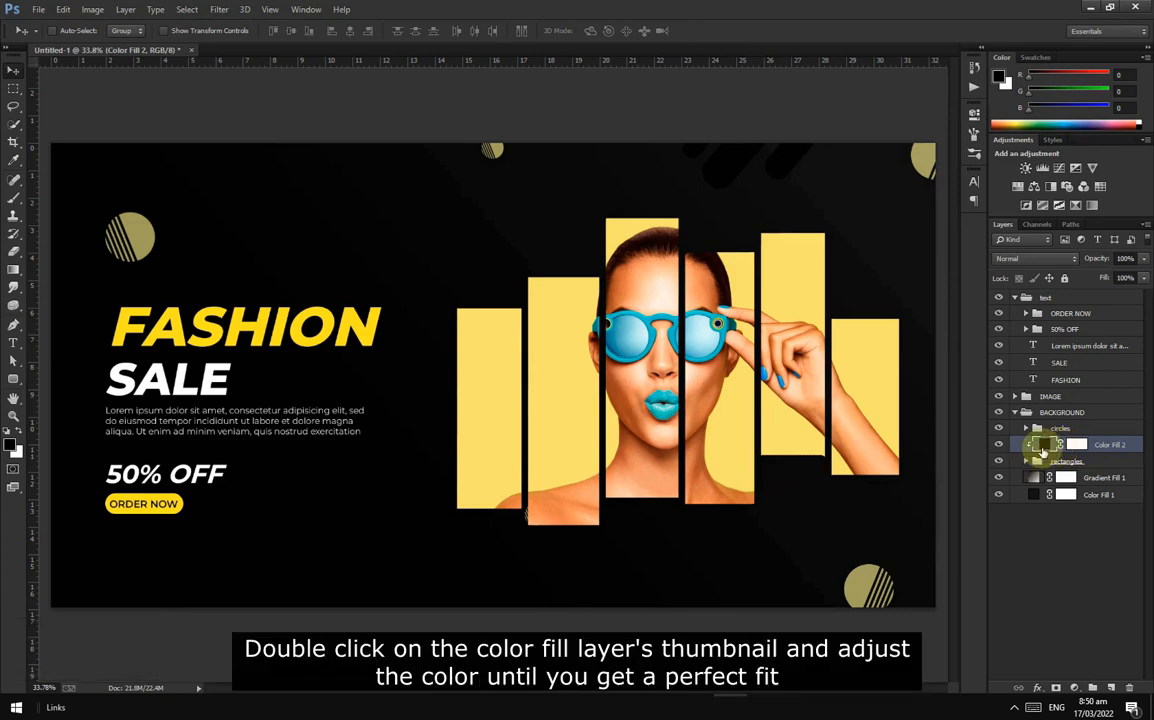
Step: Recolor the fill clipped to the rectangles group with a blue sampled from the sunglasses
double_click(1044, 446)
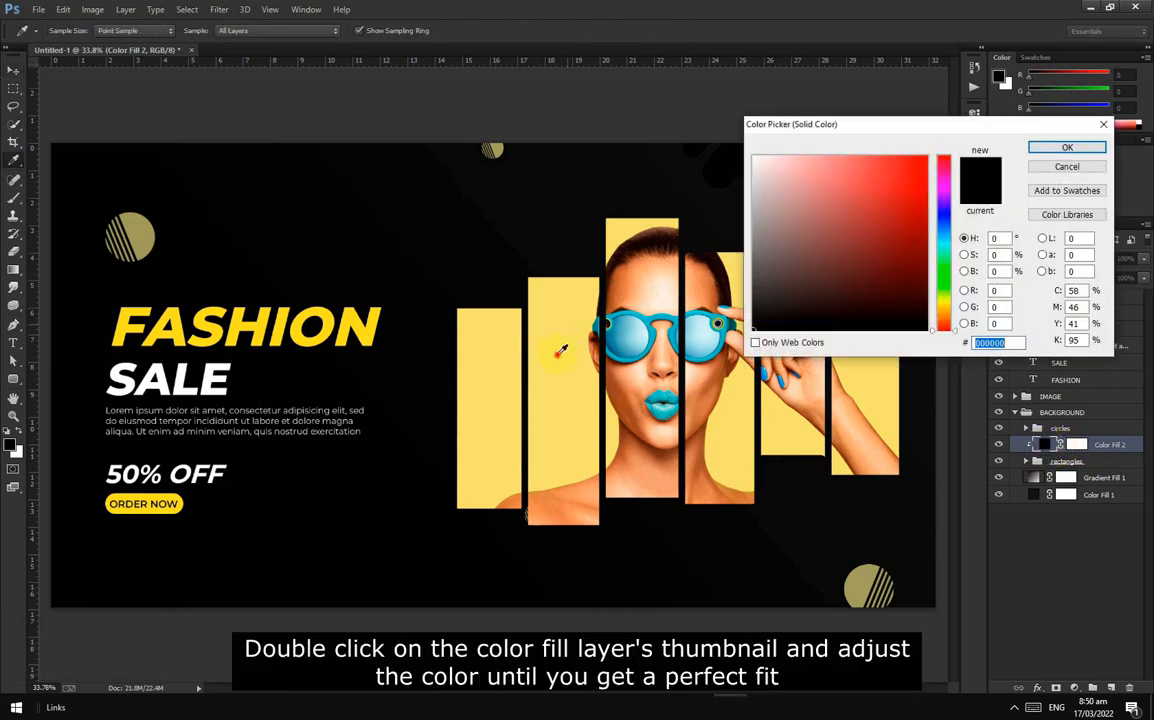
click(557, 358)
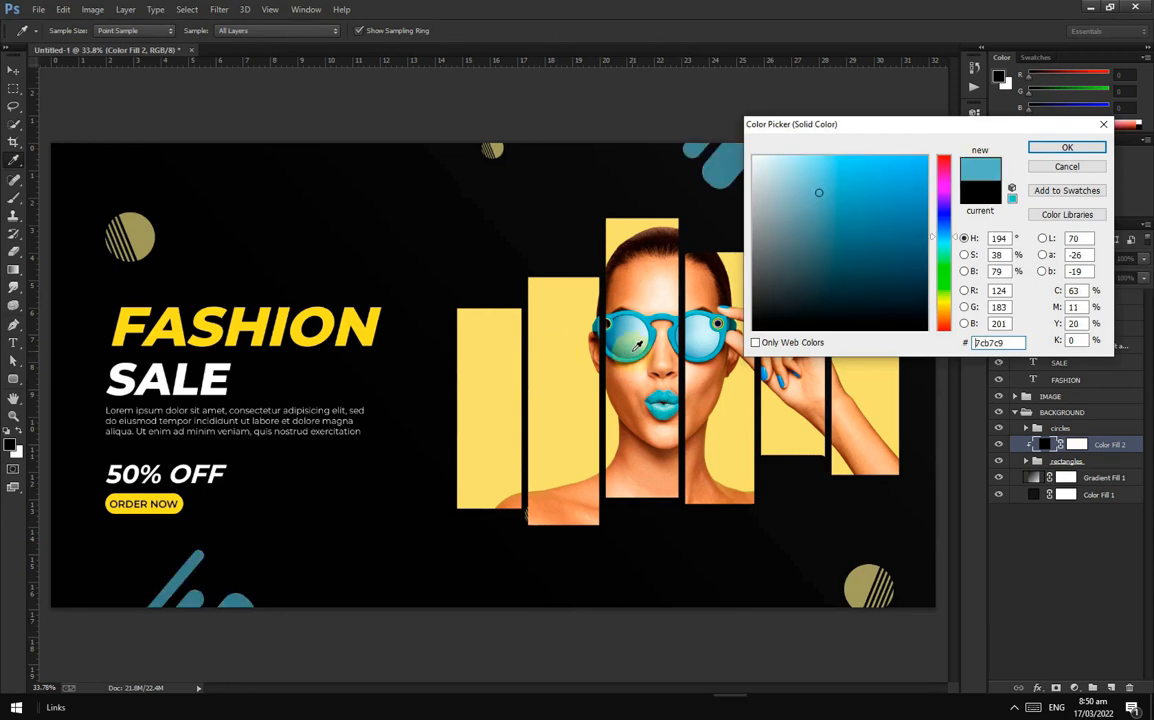
click(1065, 149)
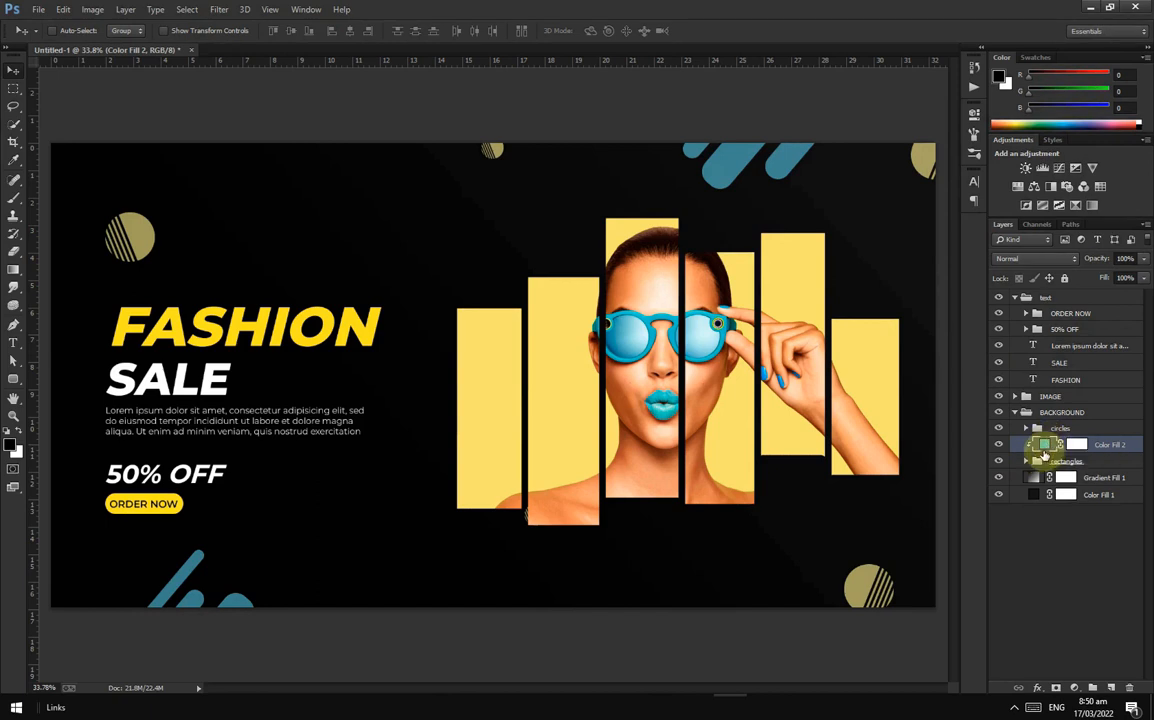
Step: Set the fill clipped to the rectangles group to the skin orange ecab85 sampled from the portrait
double_click(1044, 446)
click(693, 450)
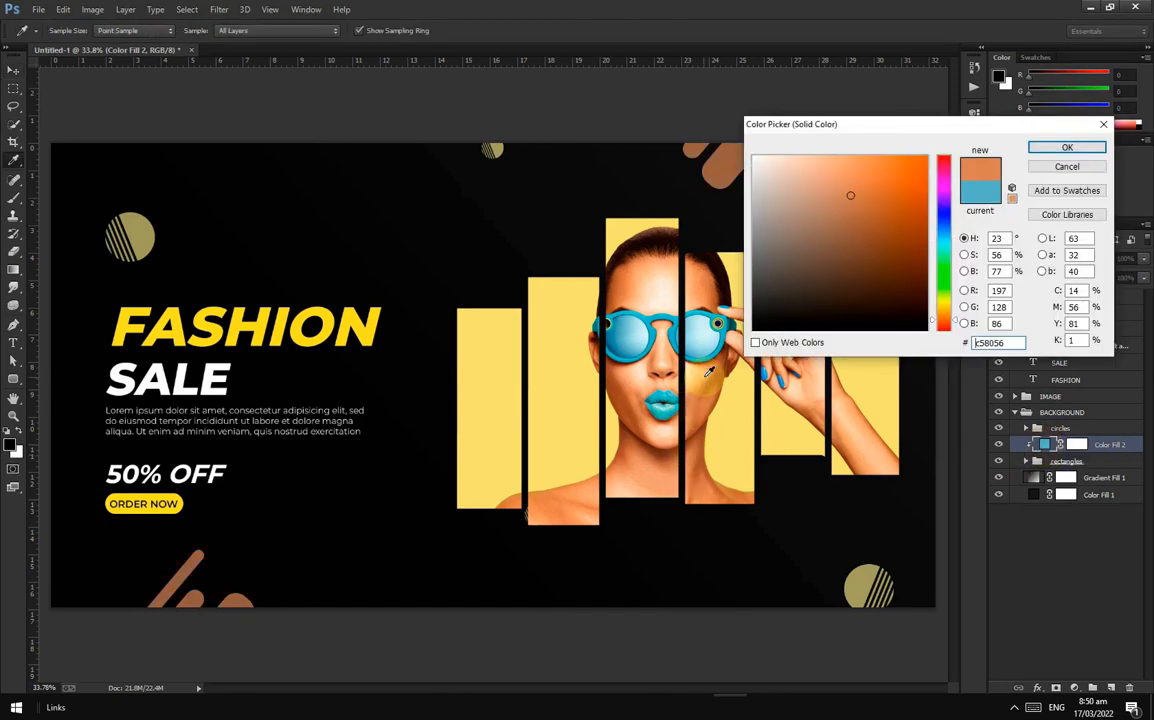
click(1065, 148)
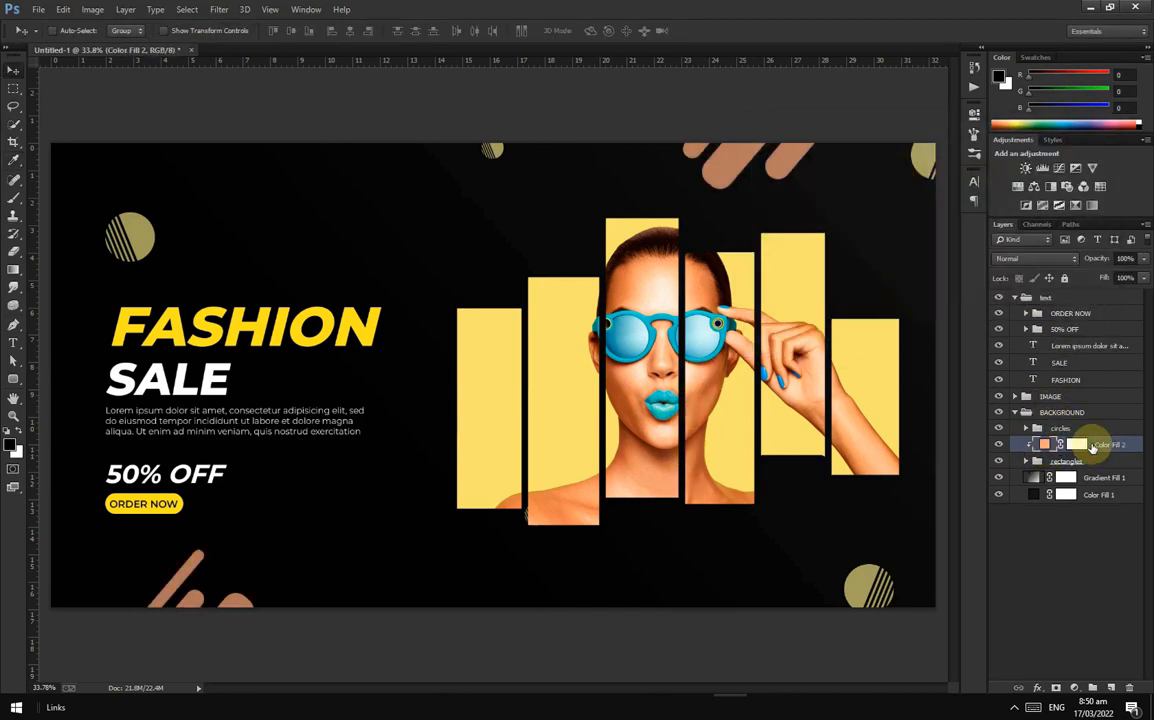
Step: Duplicate the orange color fill, place the copy above the circles group and clip it to that group
key(ctrl+j)
drag(1102, 440, 1102, 419)
alt+click(1098, 437)
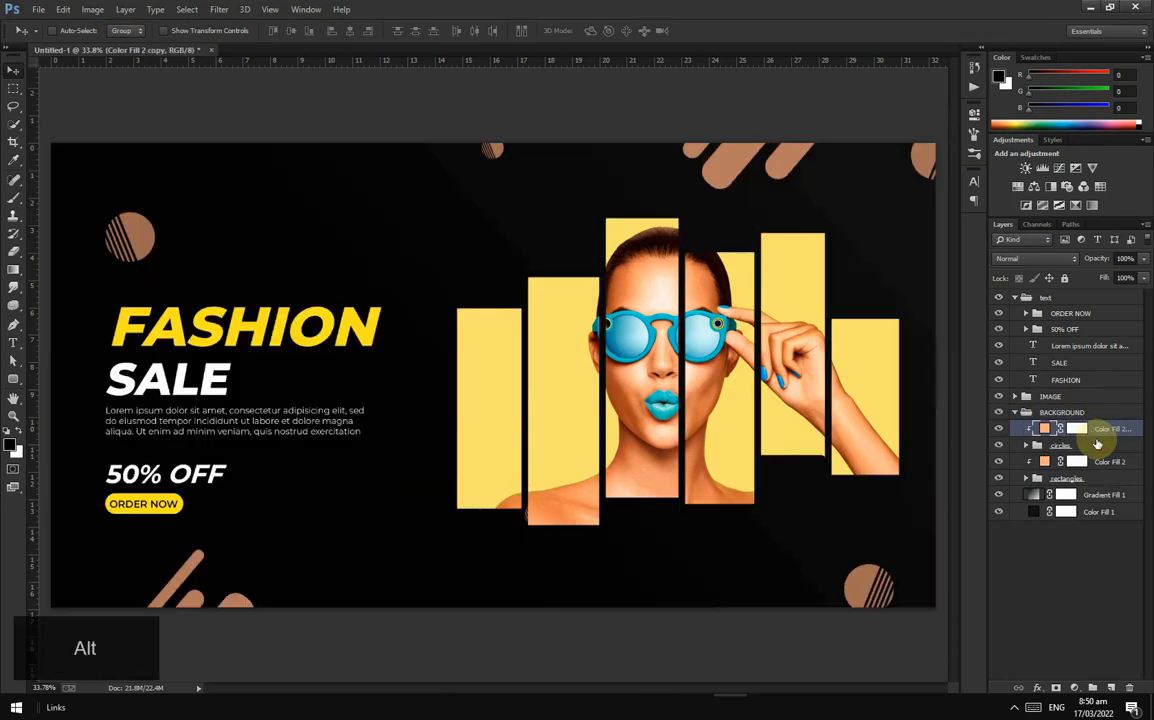
Step: Set the color fill clipped to the circles group to light blue c8ebf1
scroll(601, 458, down, 5)
scroll(383, 430, up, 4)
double_click(1045, 429)
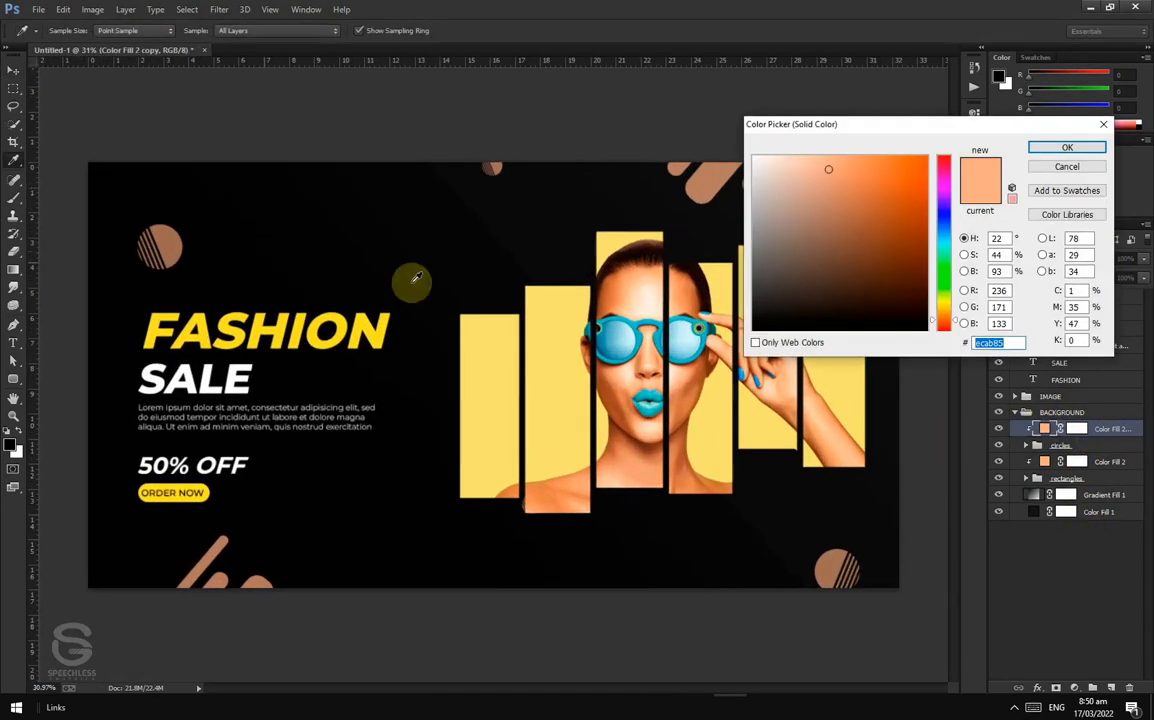
text(c8ebf1)
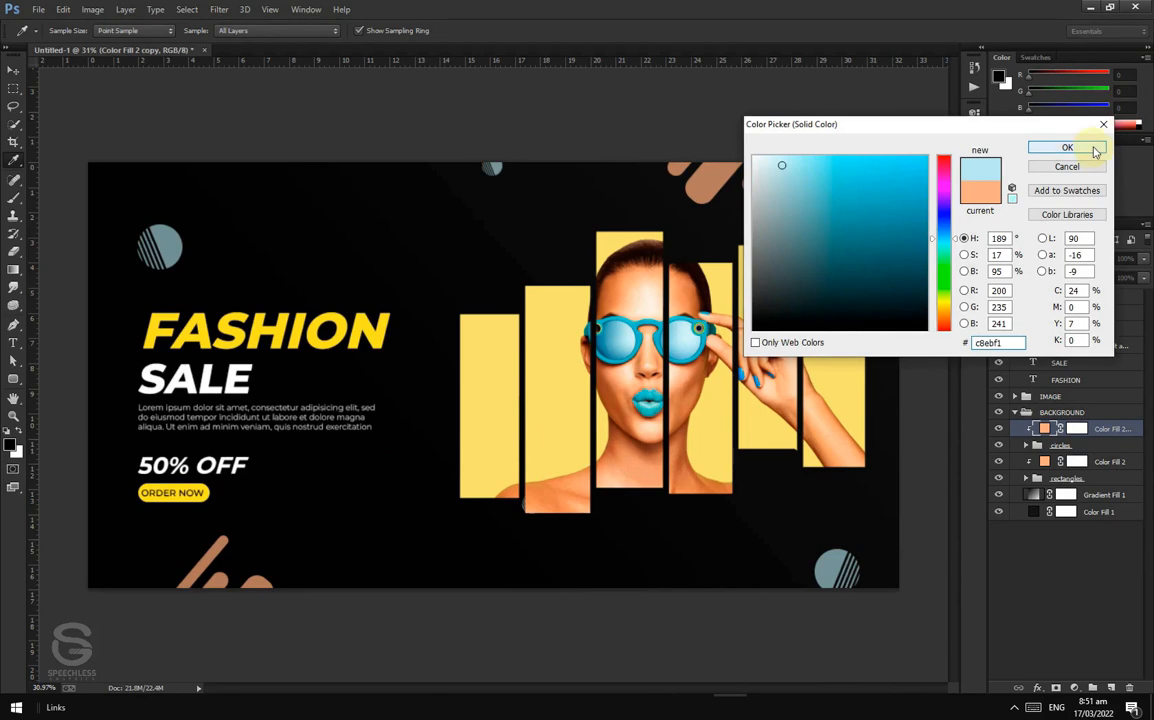
click(1067, 148)
Step: Scale the rounded rectangles copy group at the banner's upper edge down to about 5.6 cm wide and reposition it against that edge
scroll(765, 283, down, 2)
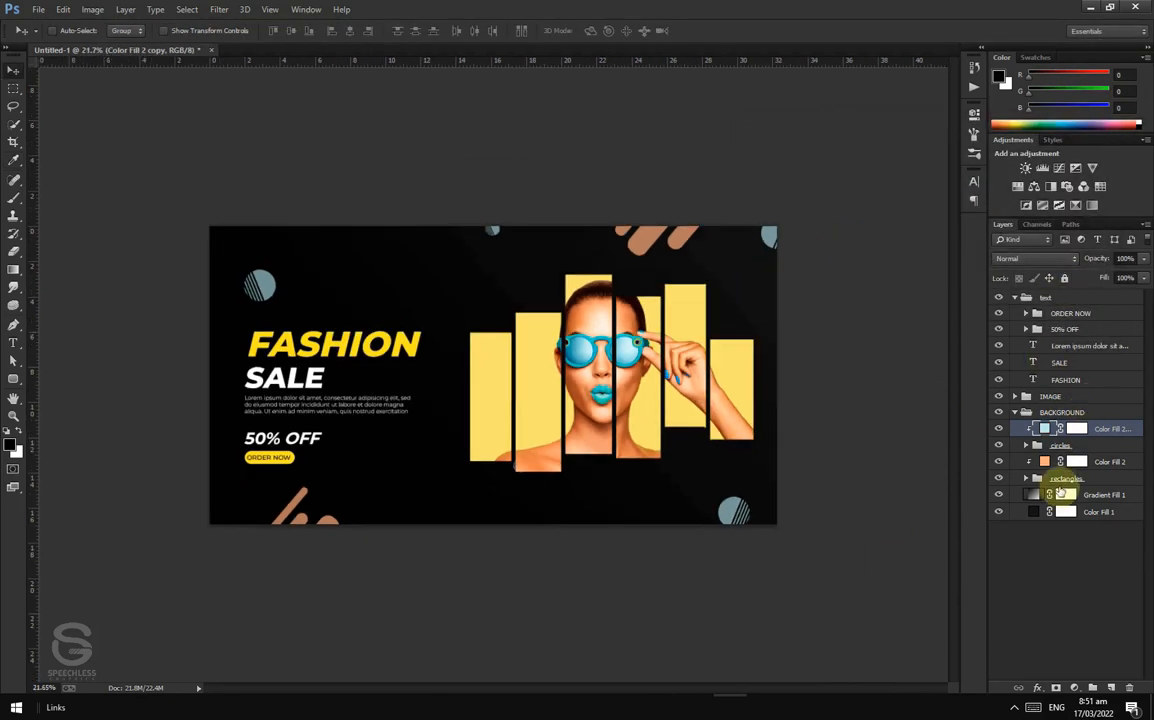
click(1025, 478)
click(1095, 494)
drag(645, 233, 653, 241)
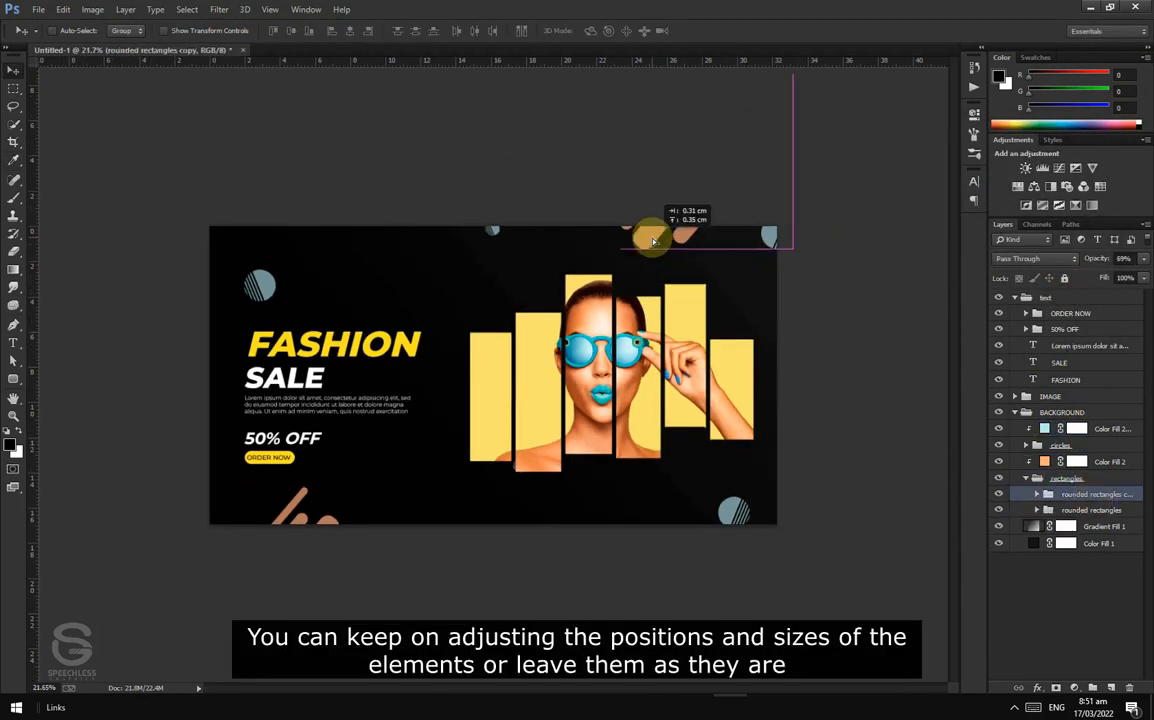
key(ctrl+t)
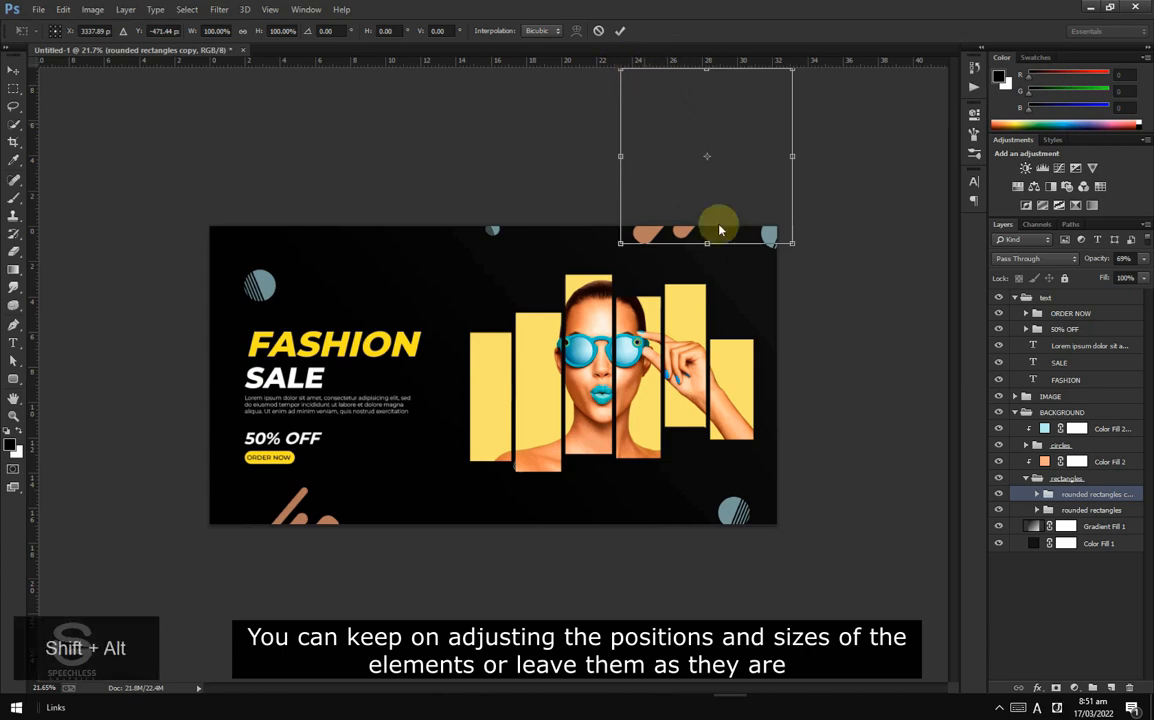
drag(621, 243, 670, 193)
drag(739, 155, 696, 230)
drag(627, 269, 653, 243)
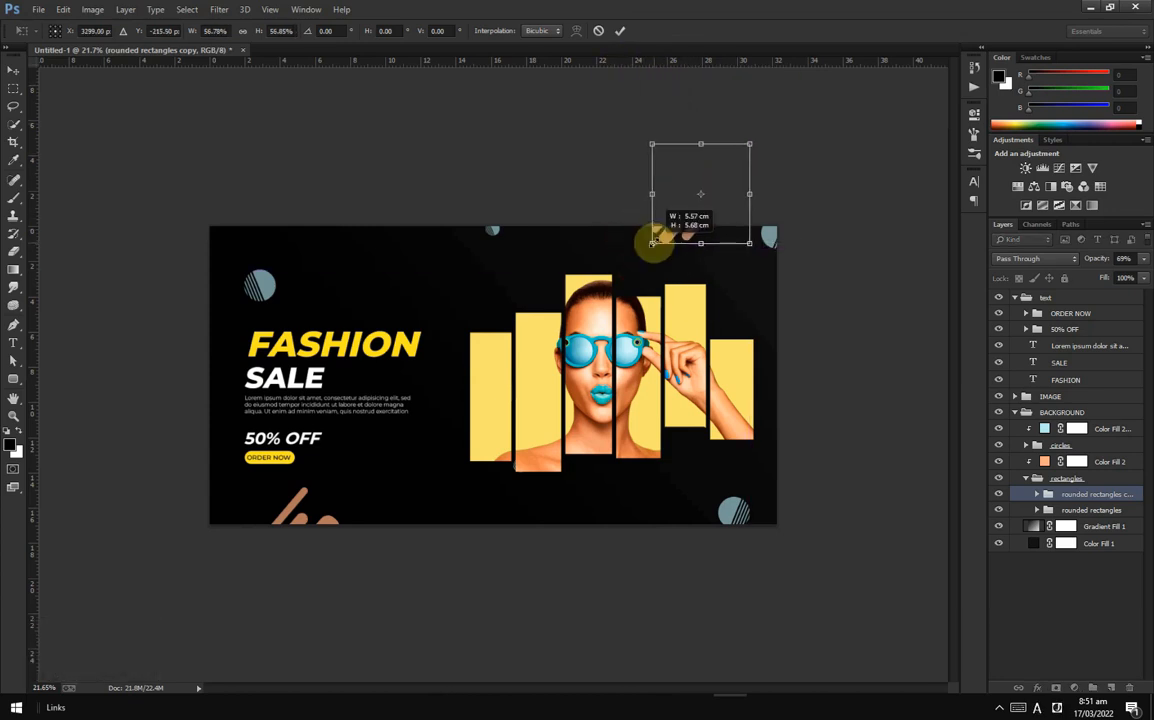
click(620, 30)
Step: Scale the rounded rectangles group at the banner's lower edge to about 65% and move it right, below the end of the sub text
key(ctrl+plus)
click(1077, 510)
key(ctrl+t)
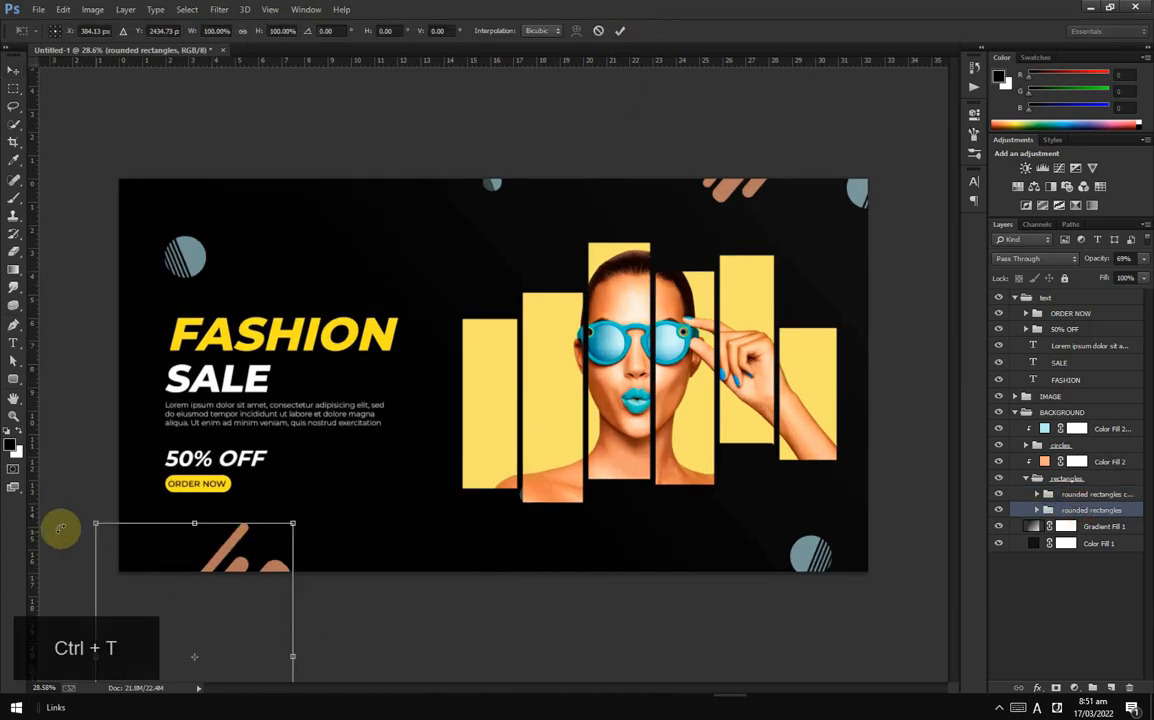
drag(97, 527, 141, 589)
drag(231, 626, 348, 587)
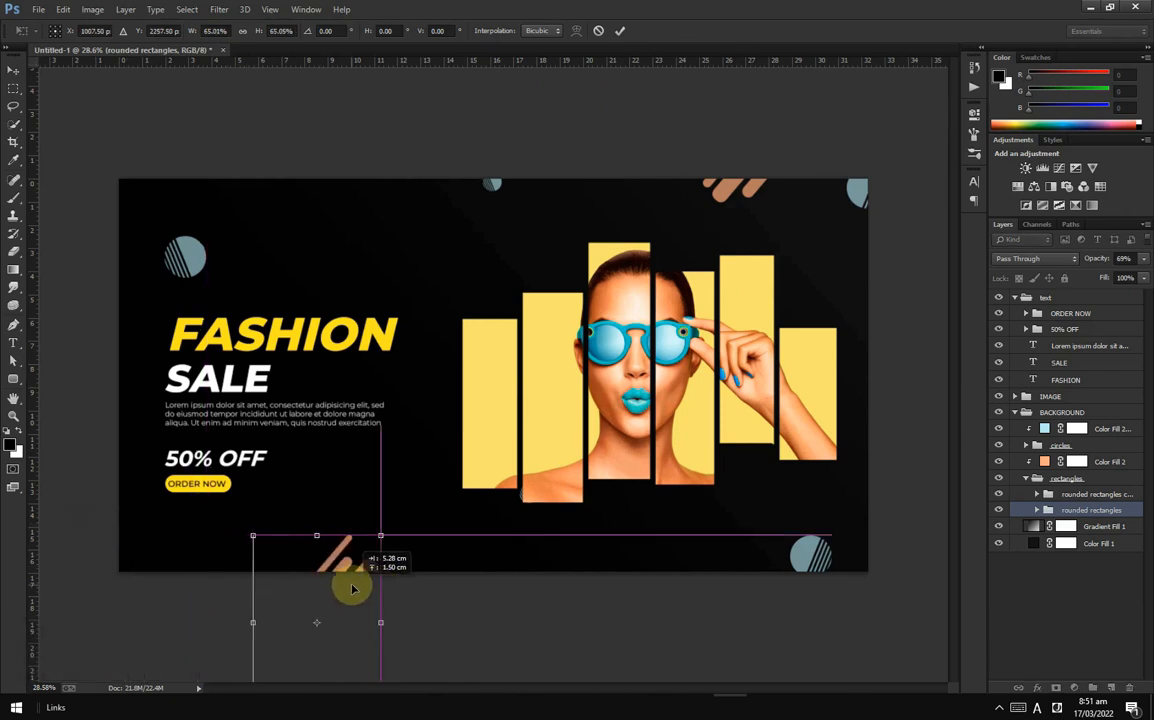
click(620, 30)
Step: Lower the opacity of the circles group to dim the background circles
click(1062, 445)
click(1025, 478)
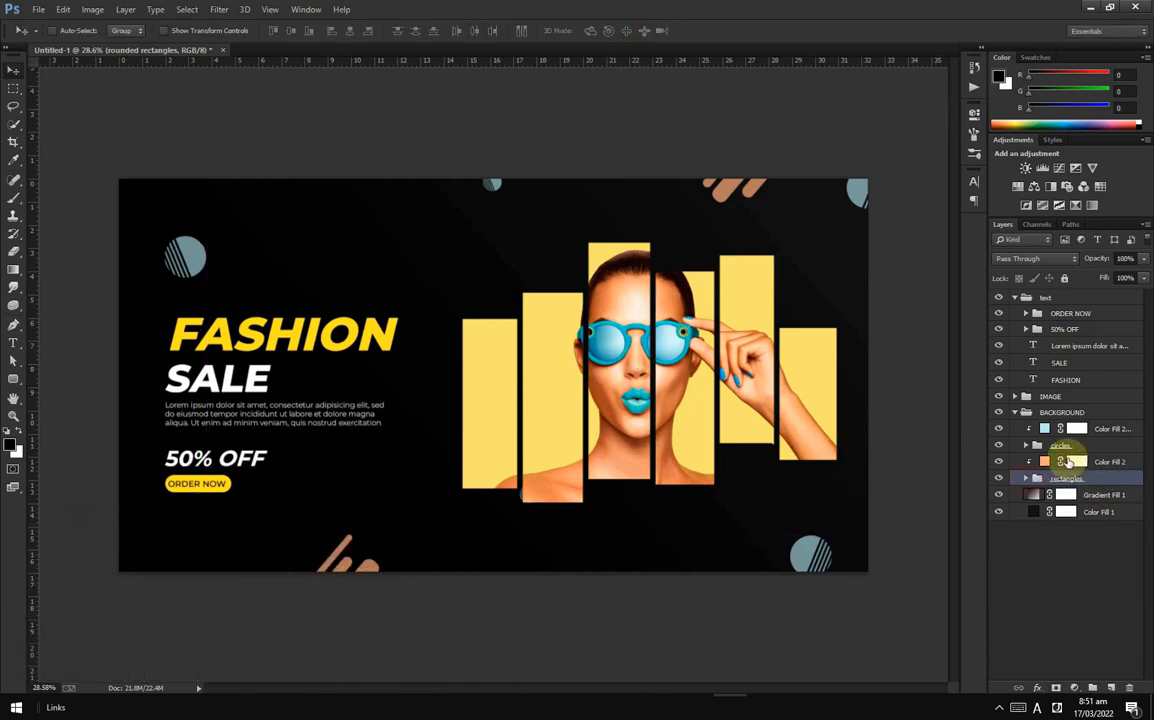
key(ctrl+t)
mouse_move(889, 580)
mouse_down()
mouse_move(868, 559)
mouse_move(902, 569)
mouse_up()
click(620, 30)
drag(1104, 259, 1087, 340)
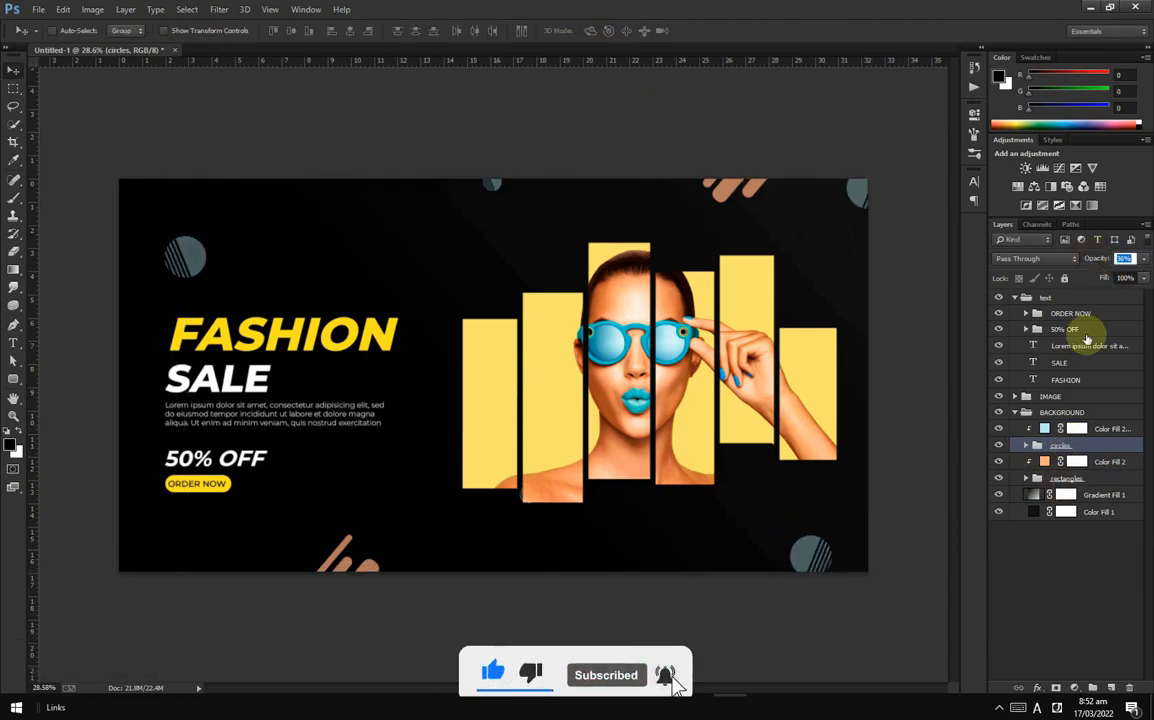
Step: Add the text "NEW" in black Montserrat ExtraBold 24 pt over the lower end of the fourth portrait strip, above the ORDER NOW group
click(1015, 412)
click(1035, 312)
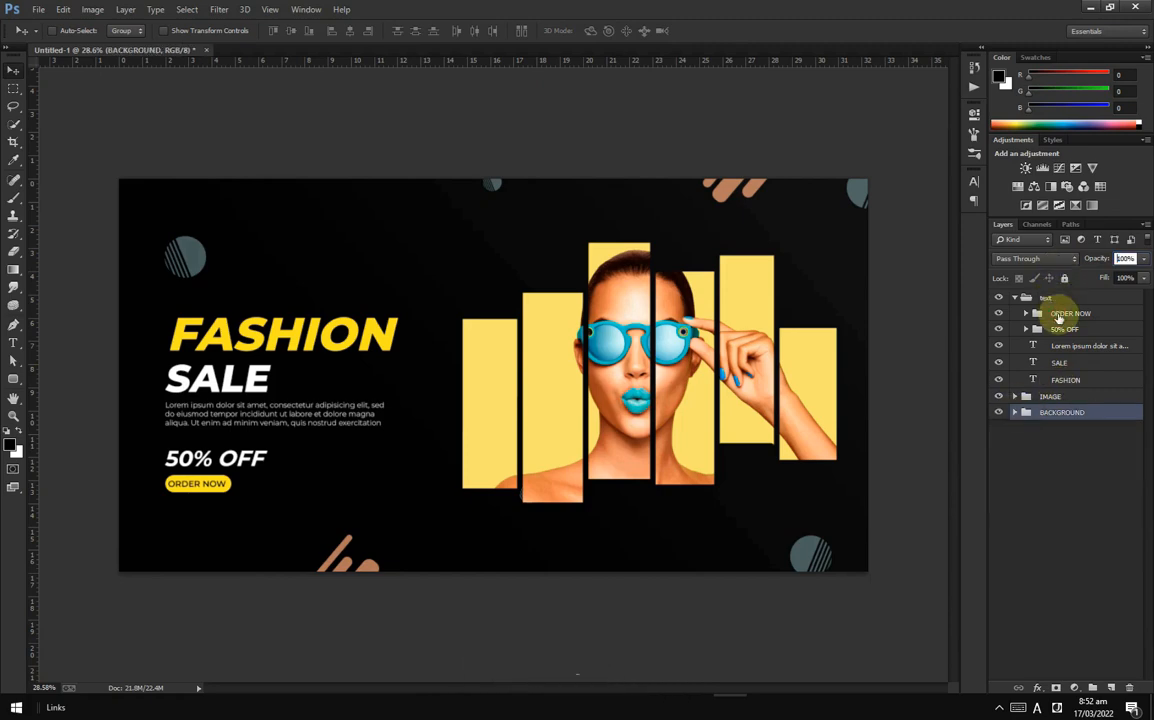
click(13, 343)
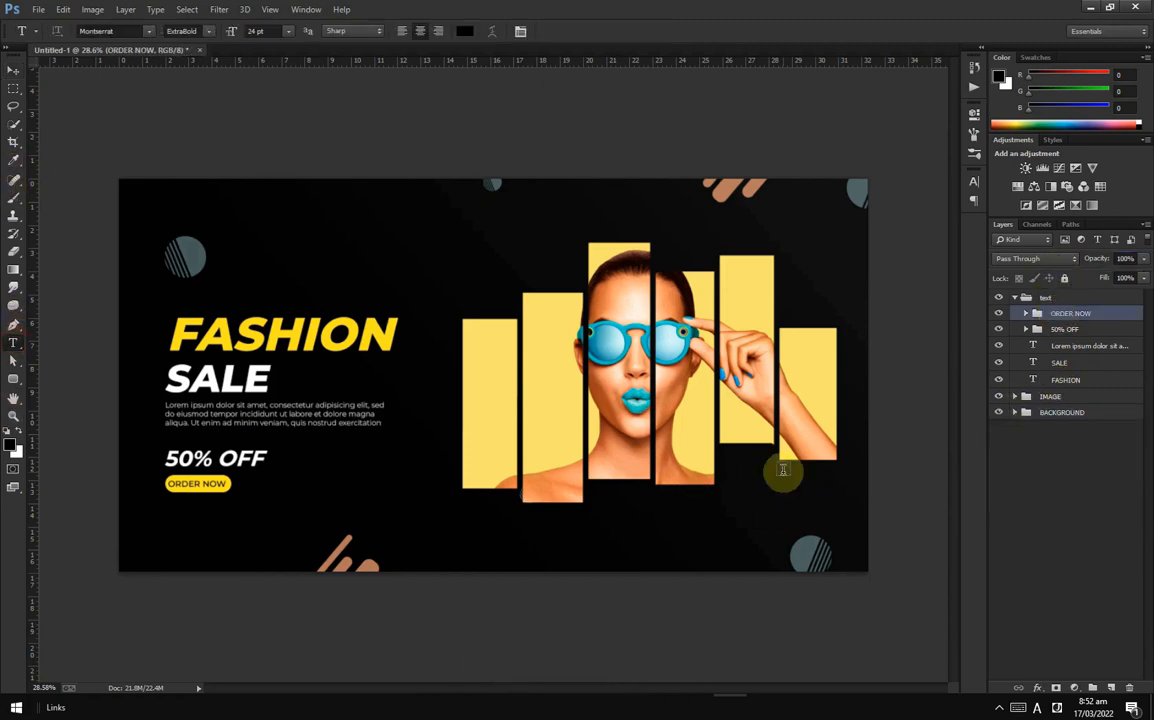
click(691, 473)
scroll(744, 503, up, 4)
key(BackSpace)
text(N)
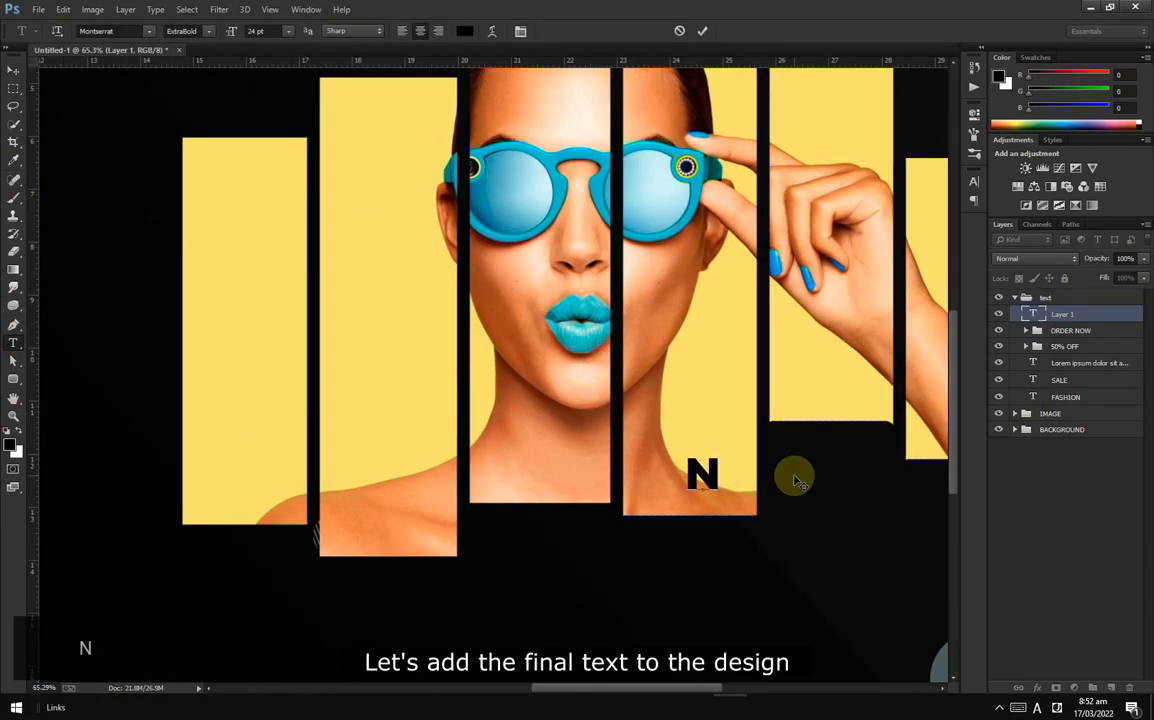
text(EW)
click(703, 31)
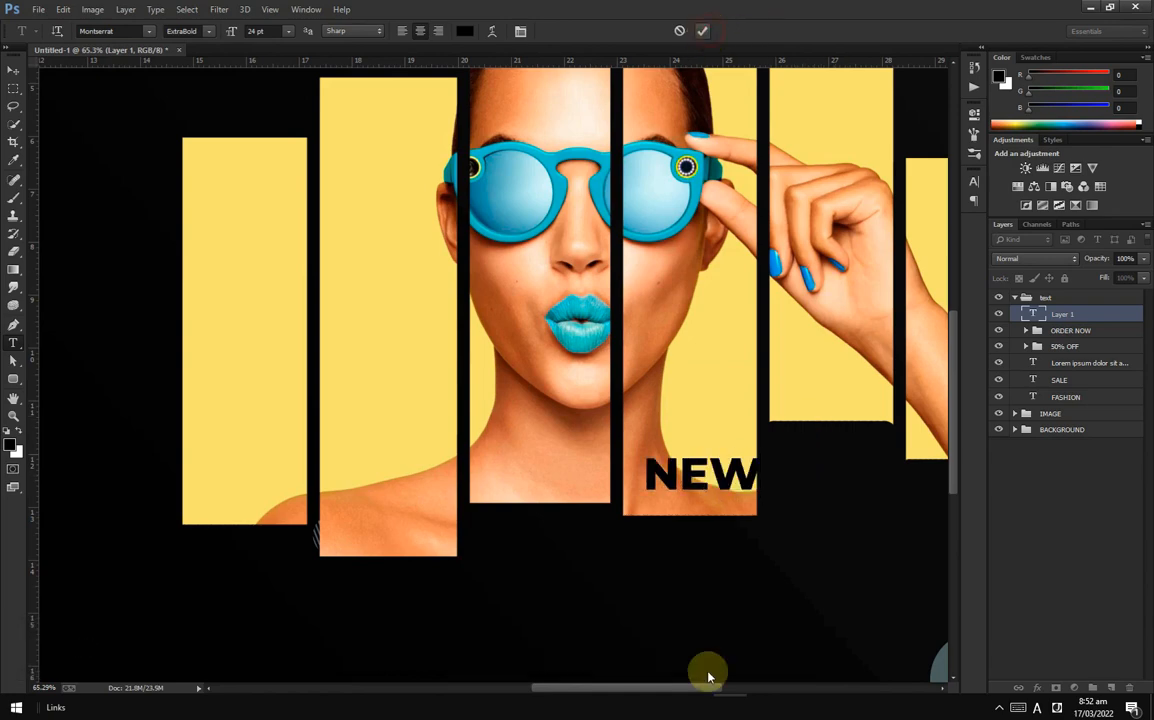
Step: Add the text "ARRIVALS" in black Montserrat ExtraBold 24 pt below the NEW text
click(664, 548)
text(aRRIVA)
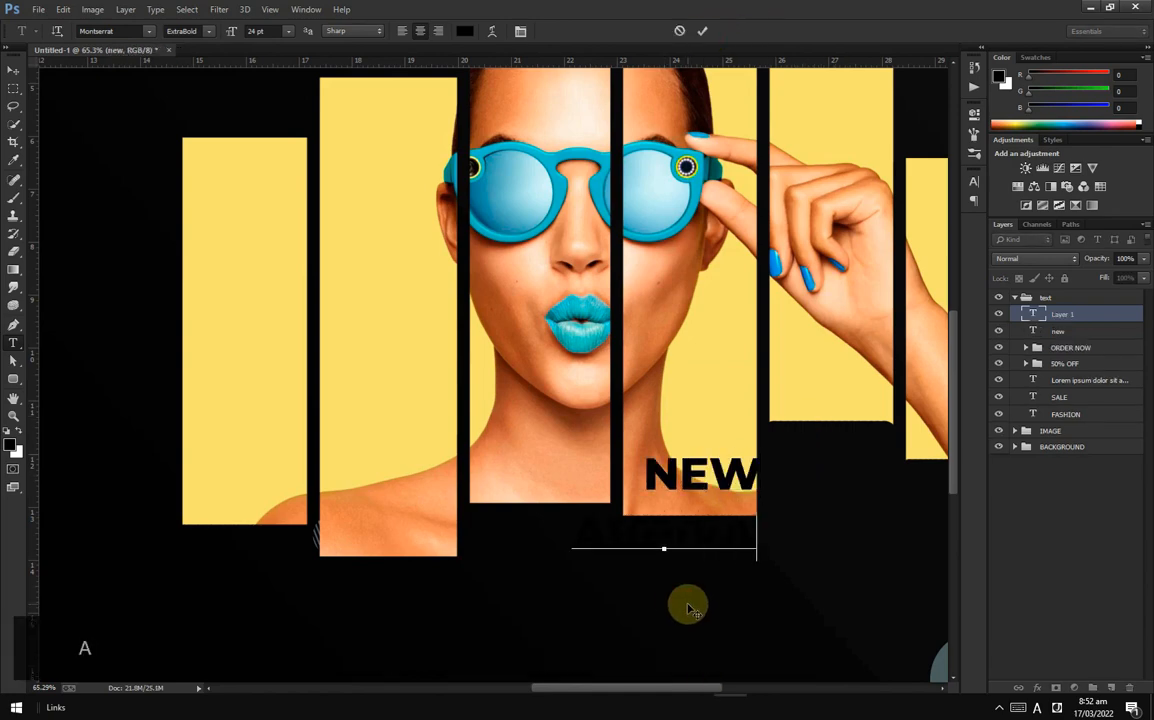
text(LS)
key(Return)
click(15, 71)
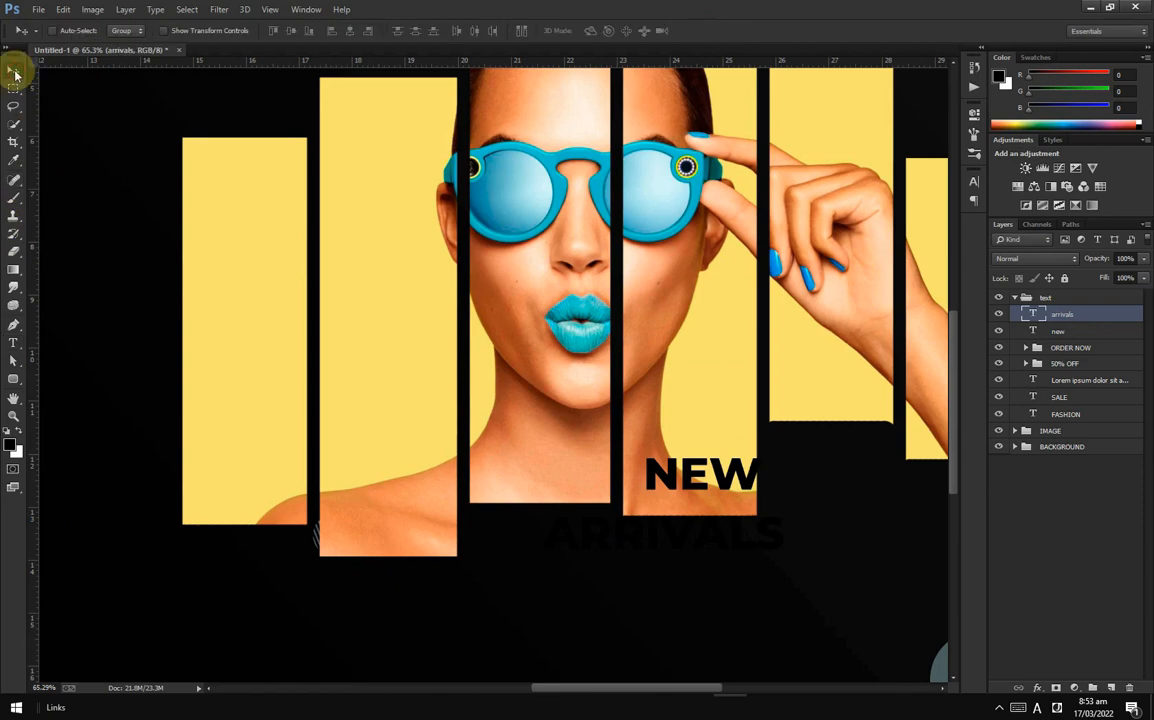
Step: Recolor the ARRIVALS text white (ffffff) and move it directly below NEW with their starting edges aligned
click(974, 182)
click(932, 259)
drag(909, 313, 709, 133)
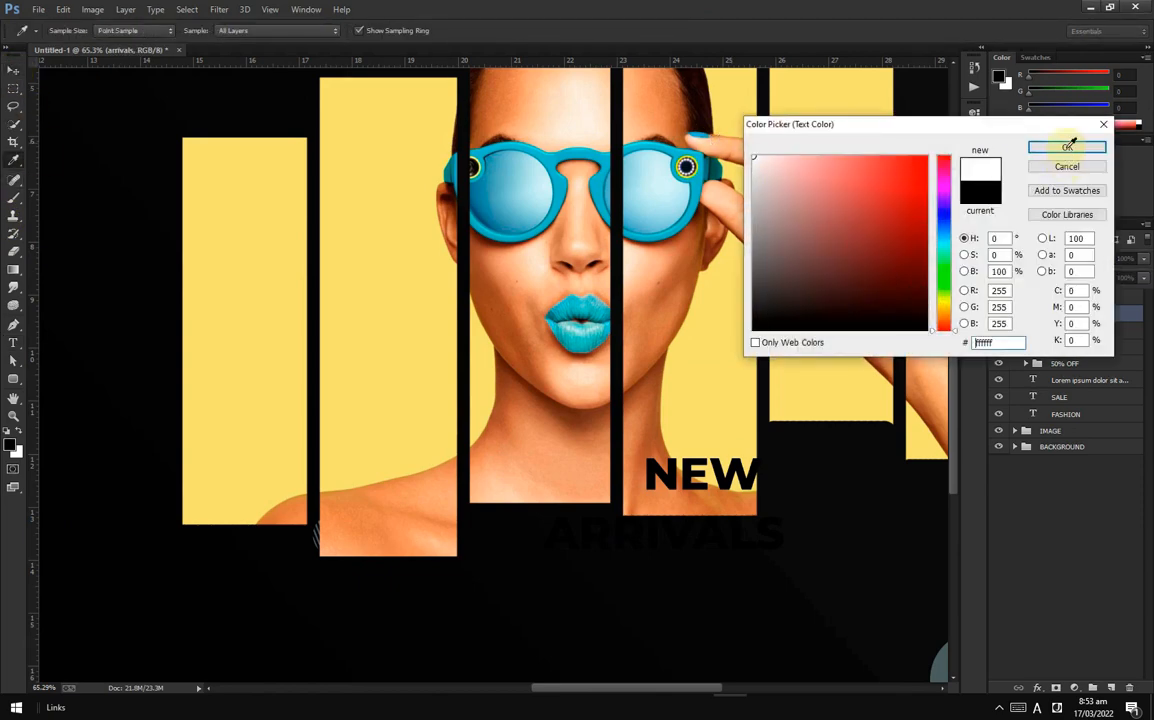
click(1068, 146)
drag(706, 482, 630, 465)
Step: Enlarge the ARRIVALS text to about 37 pt and the NEW text above it to about 36 pt
key(ctrl+t)
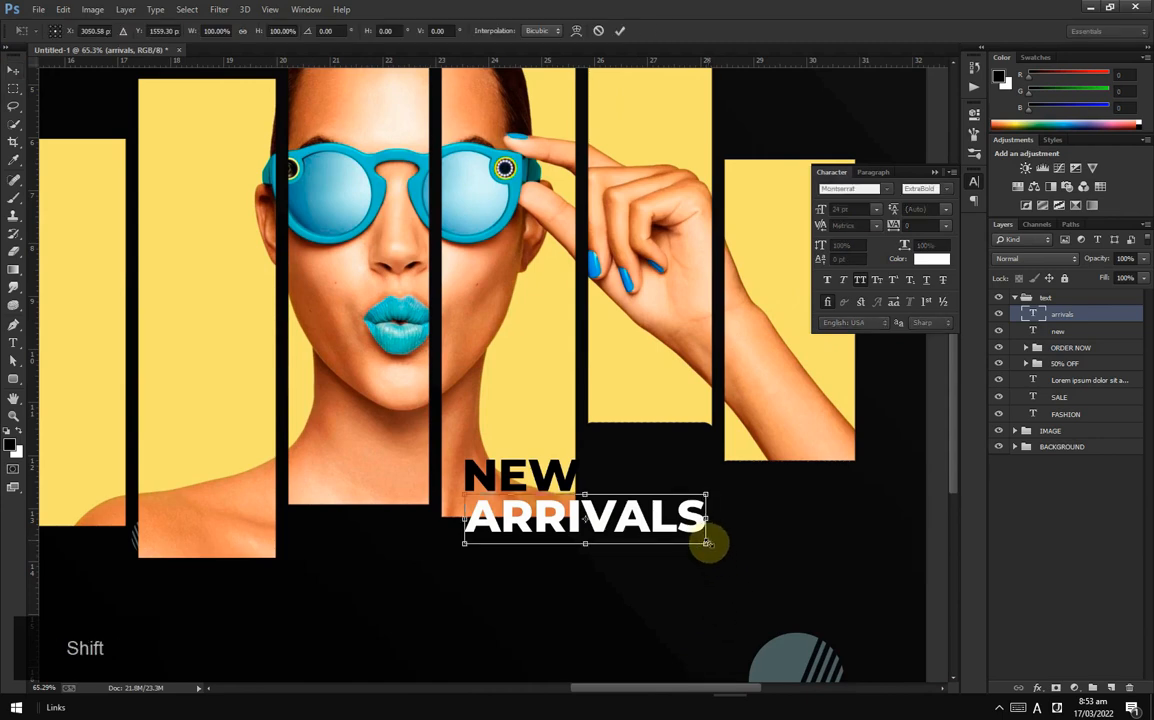
drag(706, 543, 829, 600)
click(620, 30)
click(1060, 330)
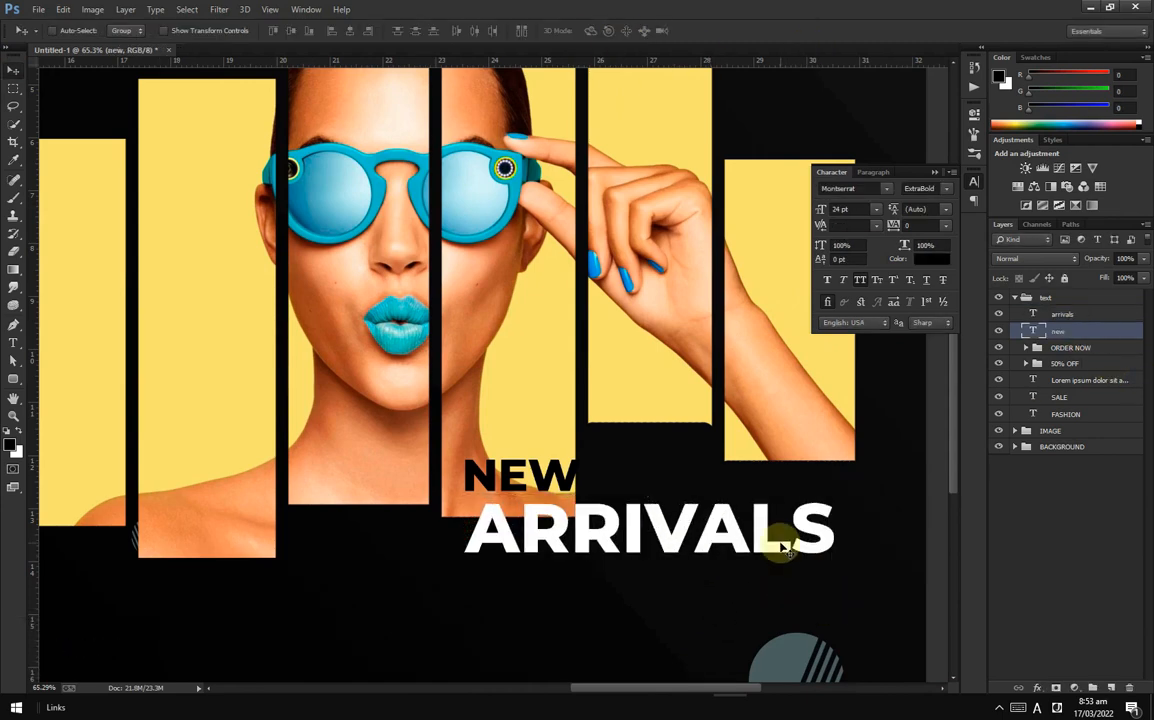
key(ctrl+t)
drag(578, 456, 638, 432)
click(628, 30)
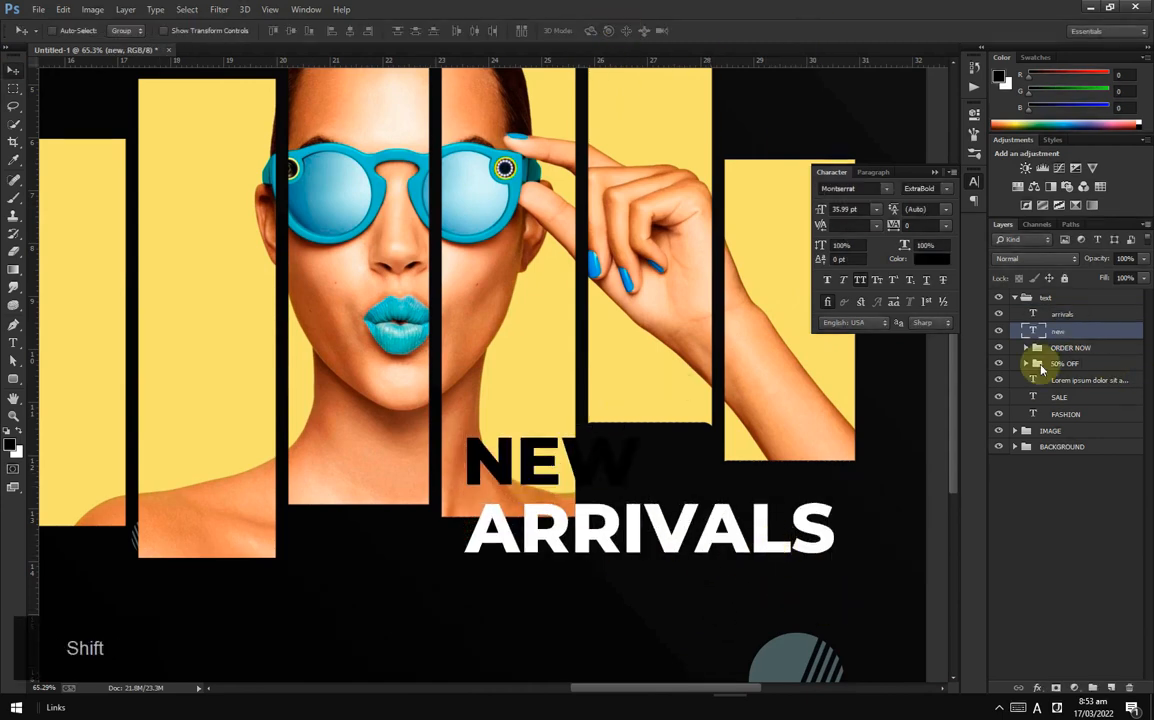
Step: Recolor the NEW text bright cyan, starting from a color sampled from the sunglasses, and center it above ARRIVALS
click(932, 260)
click(467, 190)
click(420, 196)
mouse_move(922, 160)
mouse_down()
mouse_move(938, 153)
mouse_move(926, 188)
mouse_move(942, 152)
mouse_up()
click(1068, 148)
click(13, 70)
drag(693, 464, 795, 467)
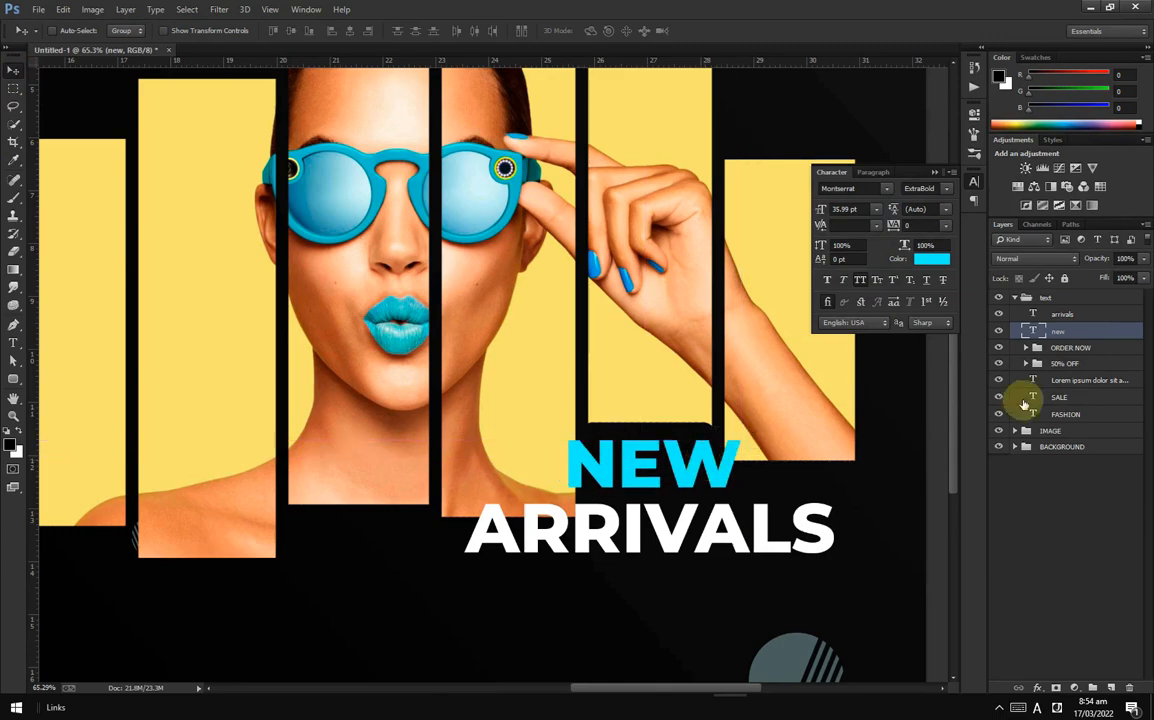
Step: Place NEW over the beginning of ARRIVALS and shift both texts together slightly right and down, below the last portrait strips
drag(616, 542, 706, 536)
scroll(919, 513, down, 5)
scroll(918, 513, up, 2)
scroll(824, 480, up, 3)
ctrl+click(1058, 331)
drag(827, 518, 813, 553)
scroll(797, 550, down, 4)
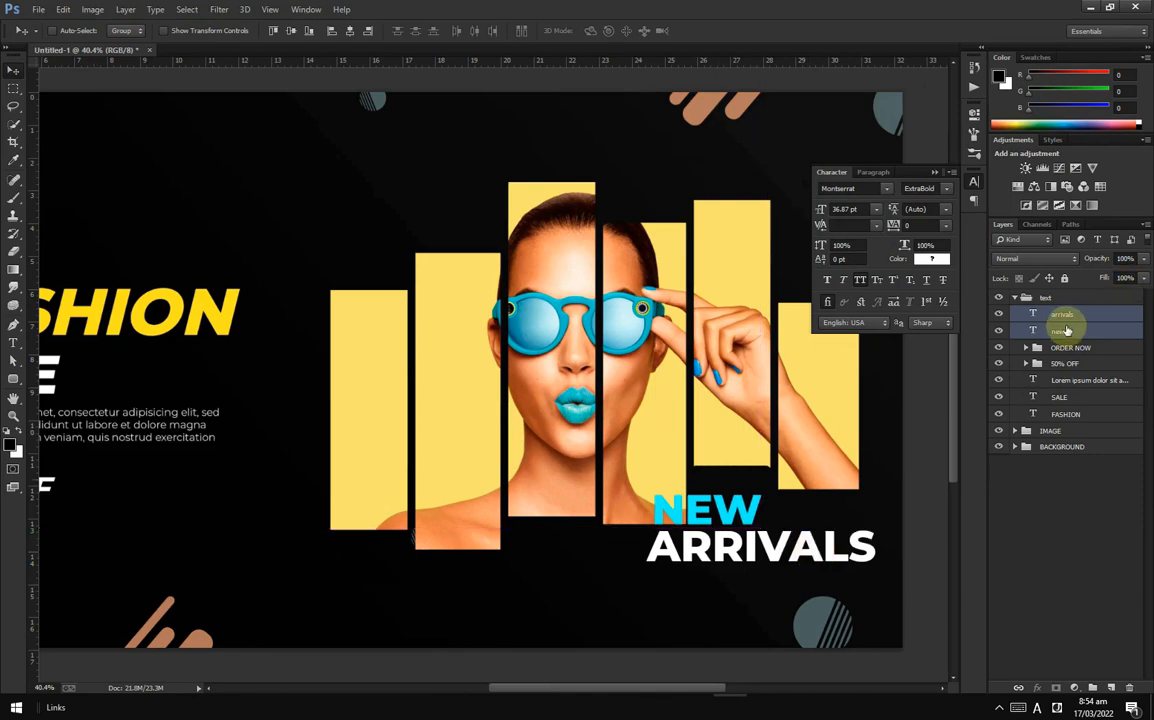
Step: Skew the NEW and ARRIVALS texts together so that they slant to the right like italics
key(ctrl+t)
scroll(794, 612, up, 5)
right_click(717, 548)
click(751, 376)
drag(728, 554, 706, 558)
click(621, 31)
Step: Add the text "EXCLUSIVE" in black Montserrat ExtraBold 24 pt above the NEW text
click(13, 342)
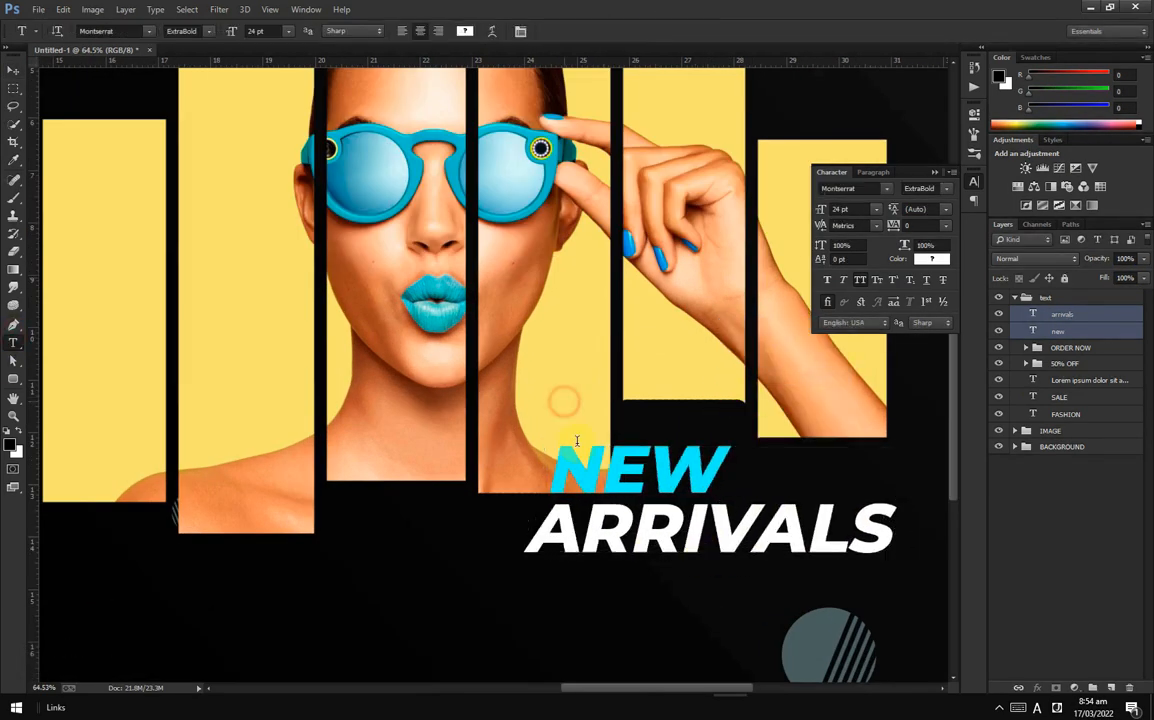
click(562, 388)
text(EXCLUSEVE)
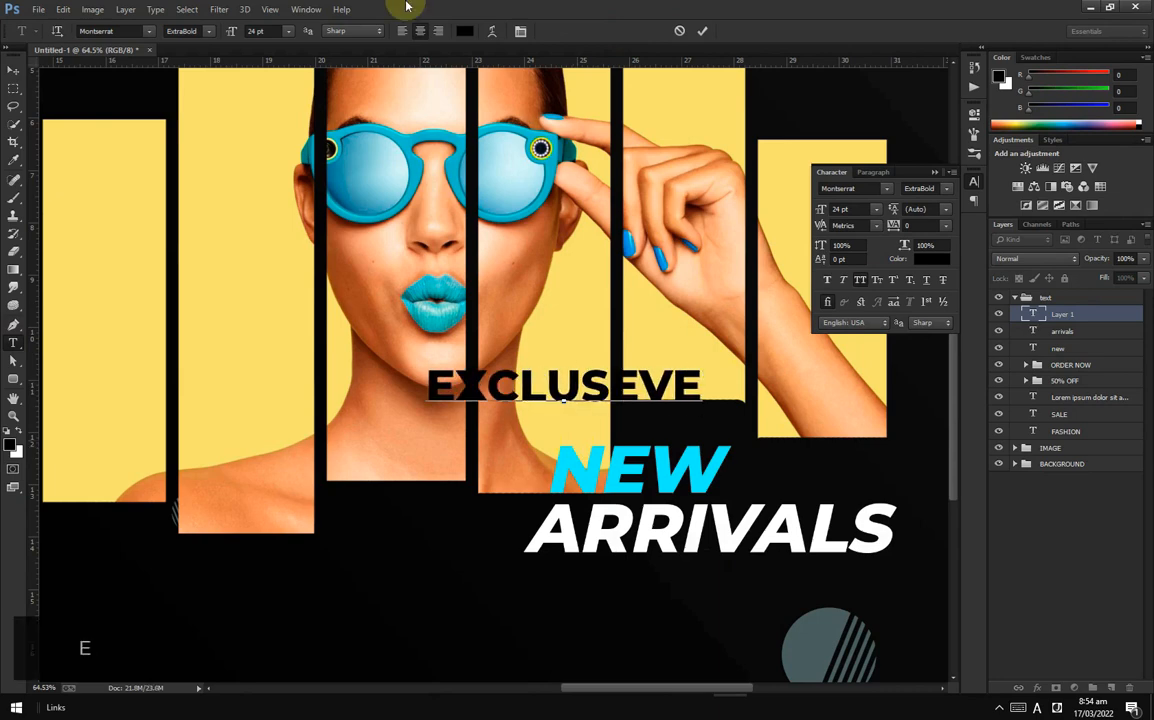
key(Left)
key(Left)
key(BackSpace)
text(I)
click(702, 31)
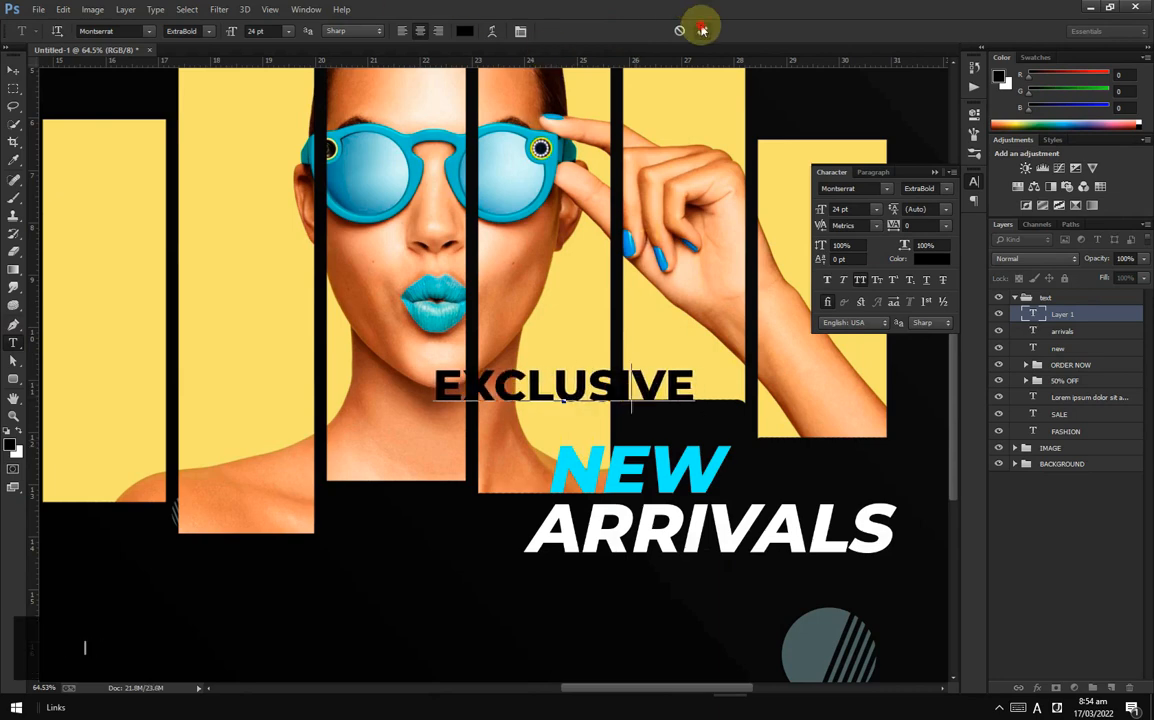
Step: Set the EXCLUSIVE text to Regular style at 10 pt and move it closer above NEW, under the fifth portrait strip
click(14, 70)
click(945, 188)
click(924, 268)
drag(552, 367, 684, 392)
click(876, 209)
click(862, 290)
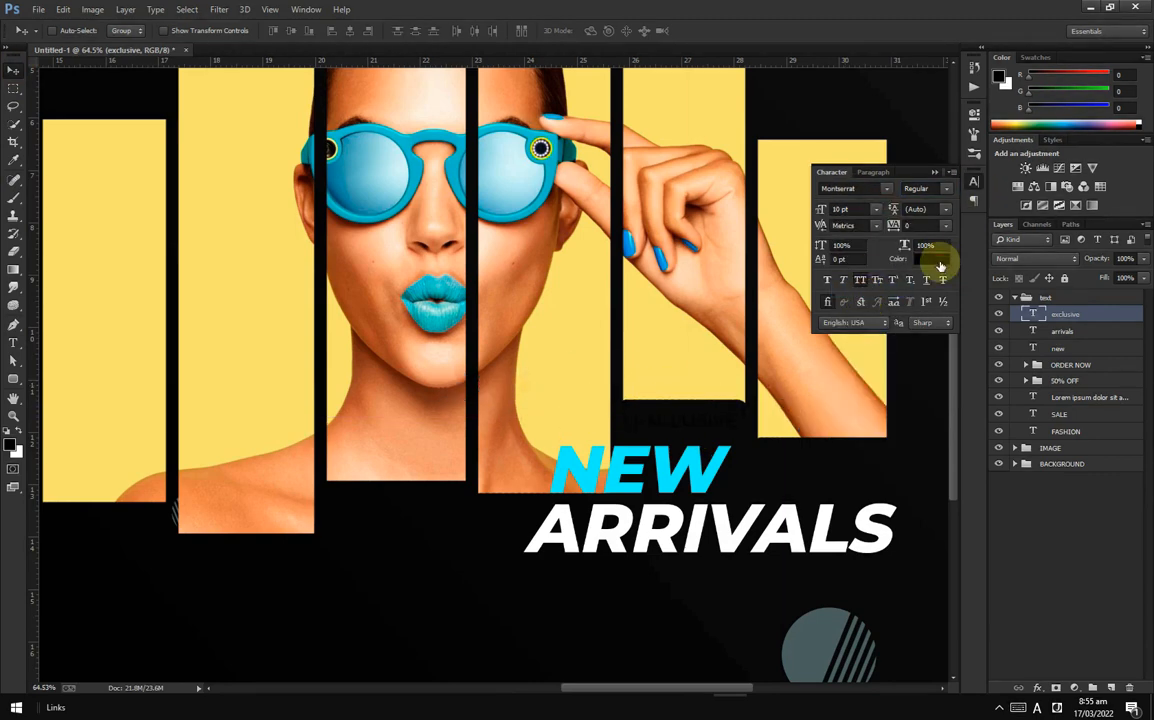
Step: Recolor the EXCLUSIVE text orange, starting from a color sampled from the model's skin
click(932, 258)
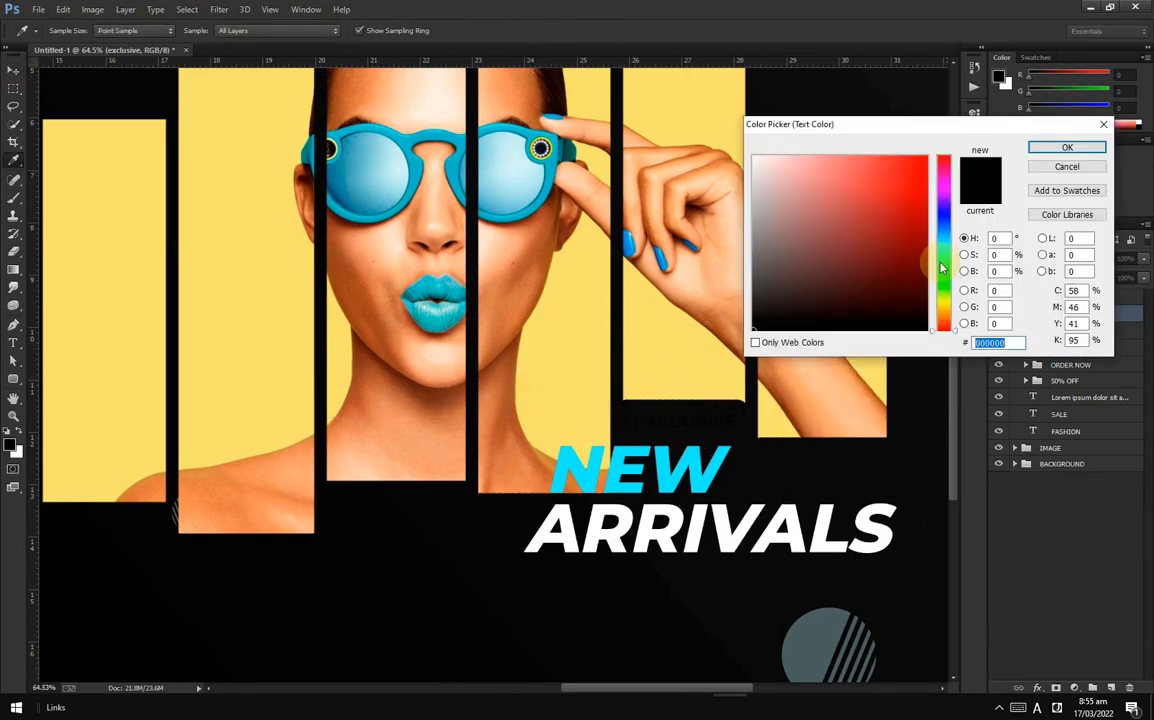
click(537, 457)
drag(890, 182, 906, 167)
click(1098, 147)
Step: Fit the EXCLUSIVE text directly above NEW at about 16.13 pt and set its style to SemiBold
drag(720, 425, 685, 410)
key(ctrl+t)
click(620, 31)
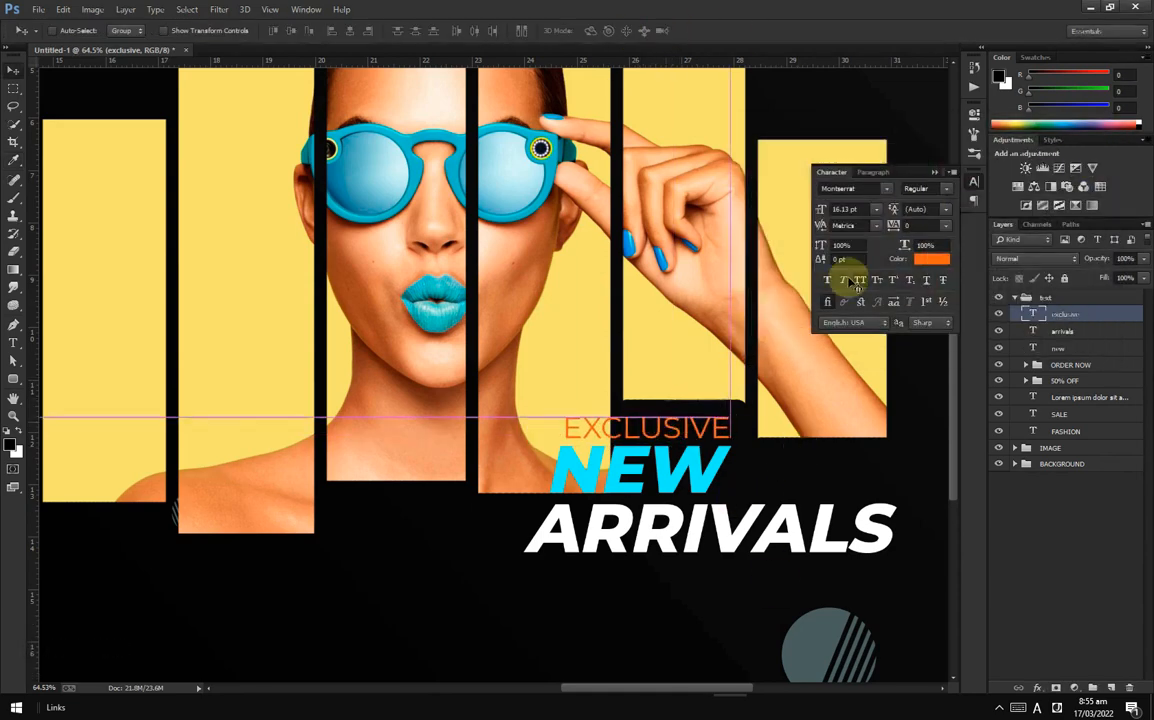
click(945, 188)
click(935, 281)
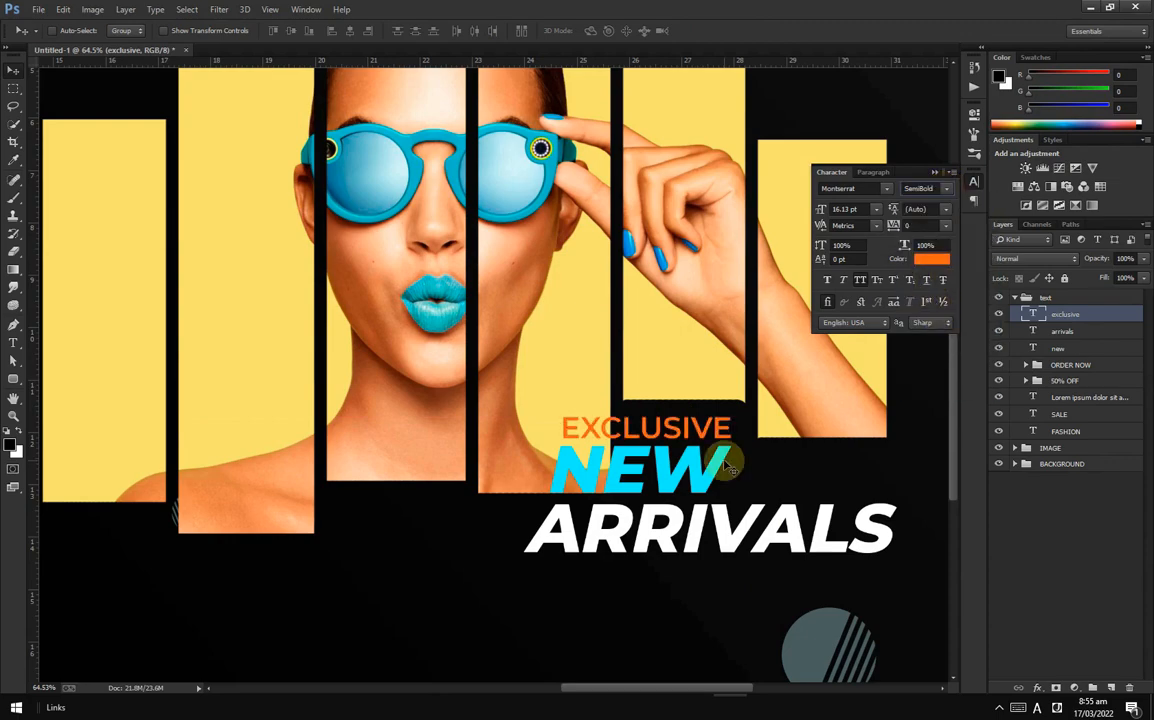
Step: Apply faux italic to the EXCLUSIVE text
click(933, 174)
scroll(847, 471, down, 5)
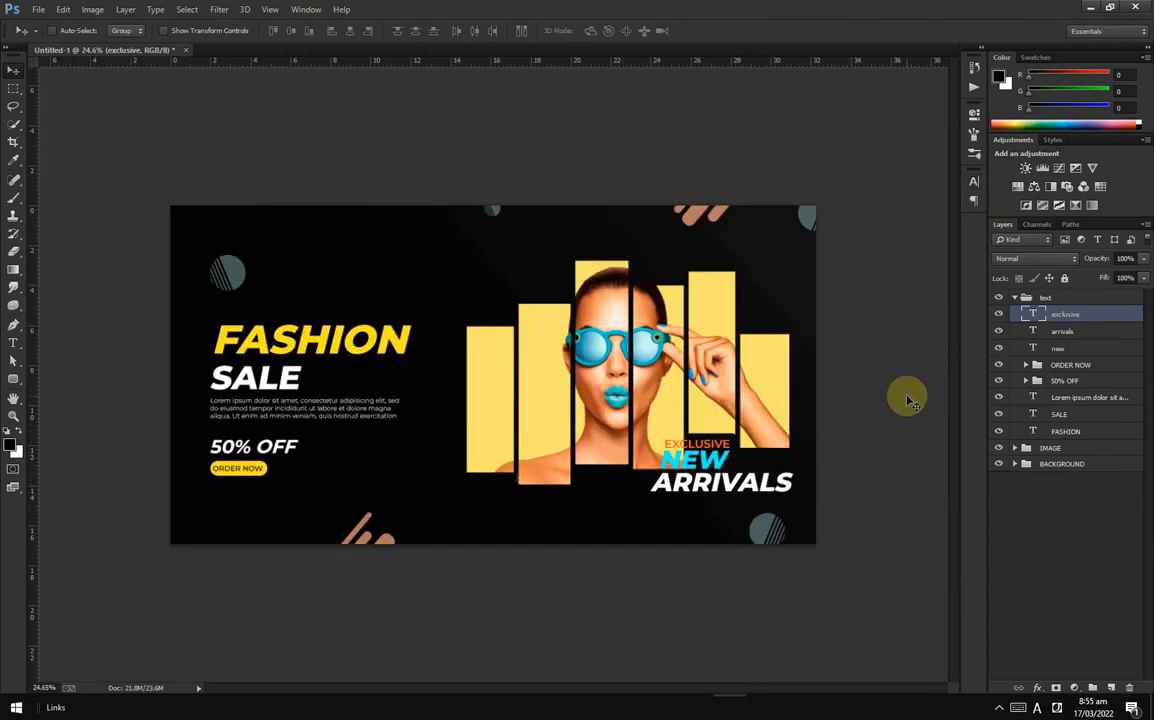
scroll(718, 435, up, 5)
click(974, 181)
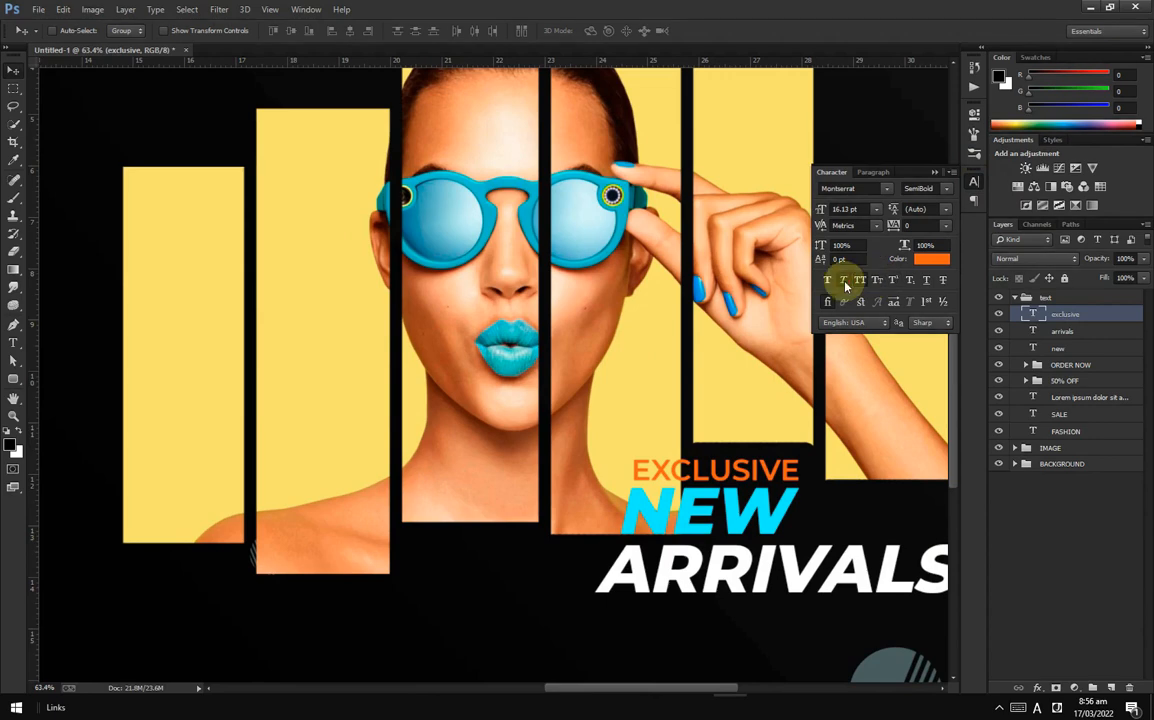
click(936, 174)
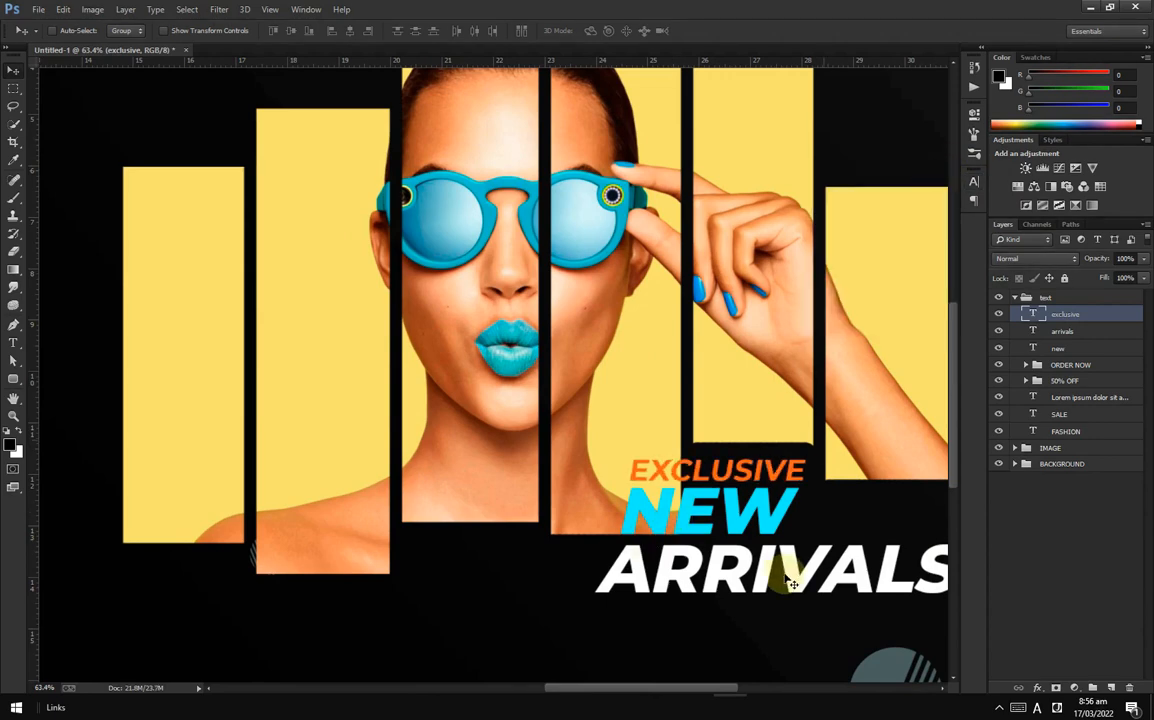
scroll(790, 582, down, 3)
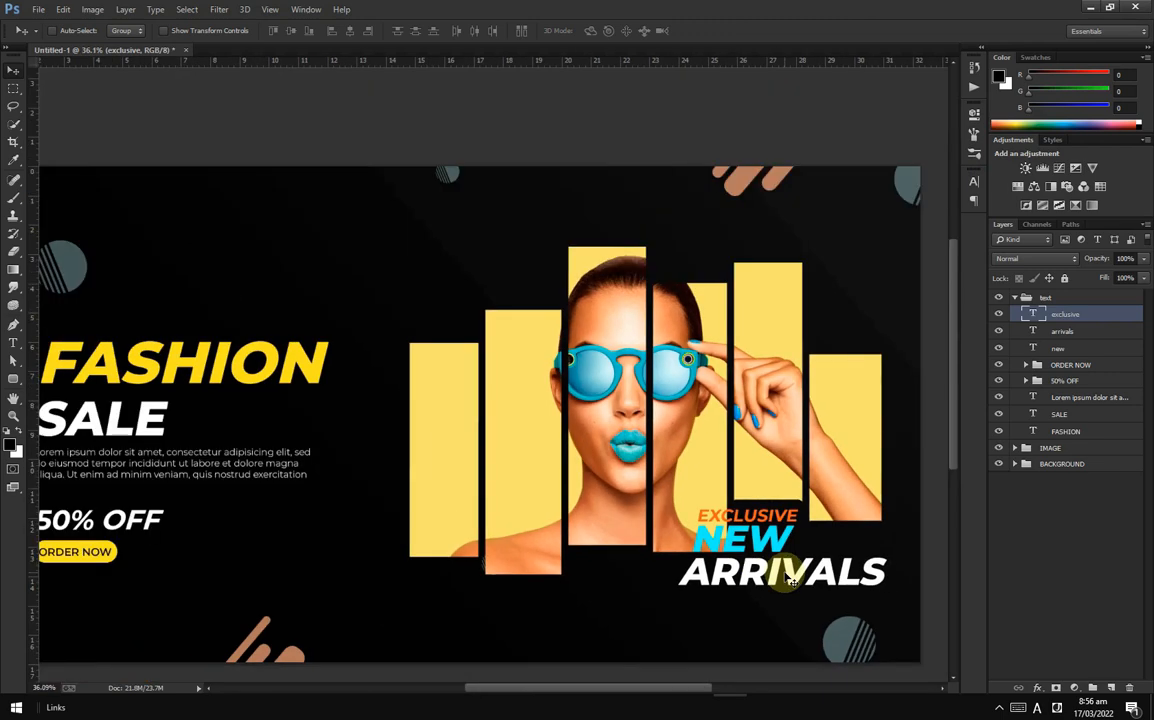
scroll(788, 575, down, 3)
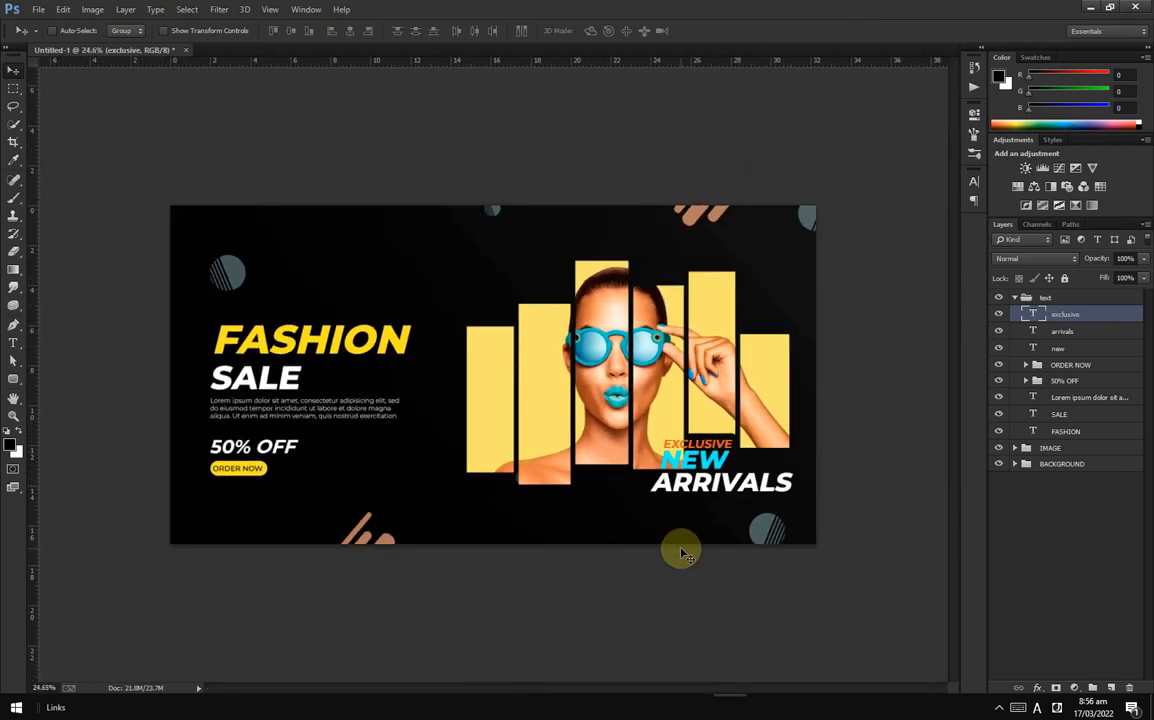
key(ctrl+0)
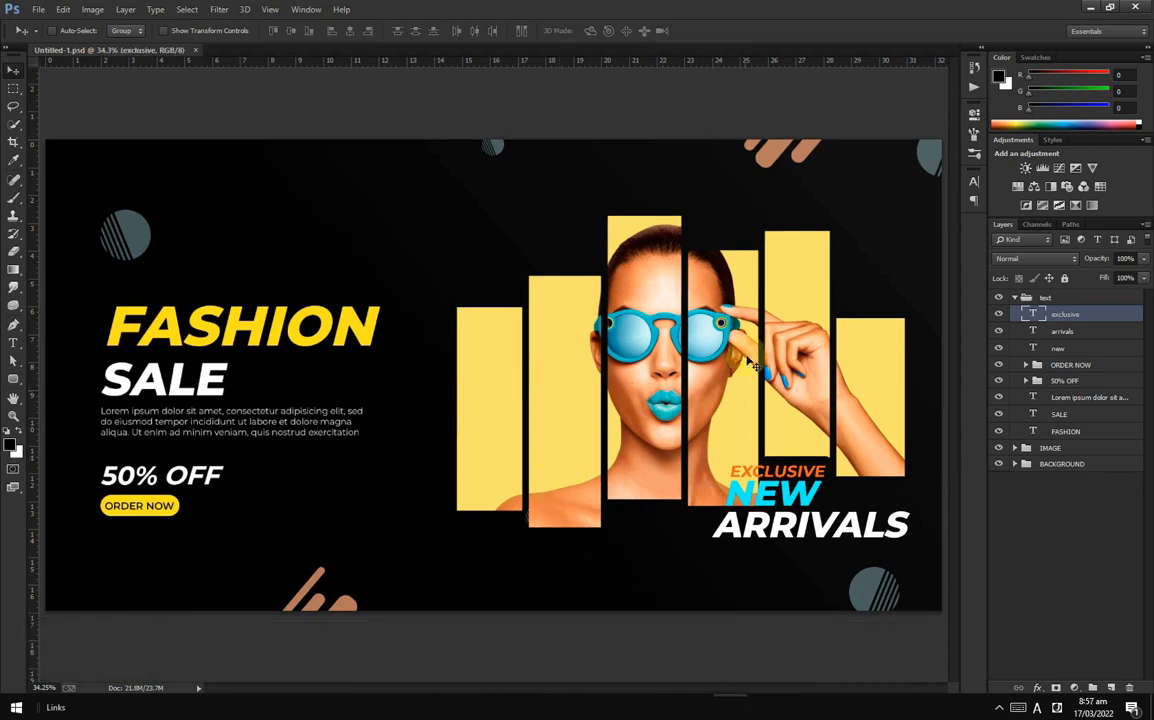
click(974, 182)
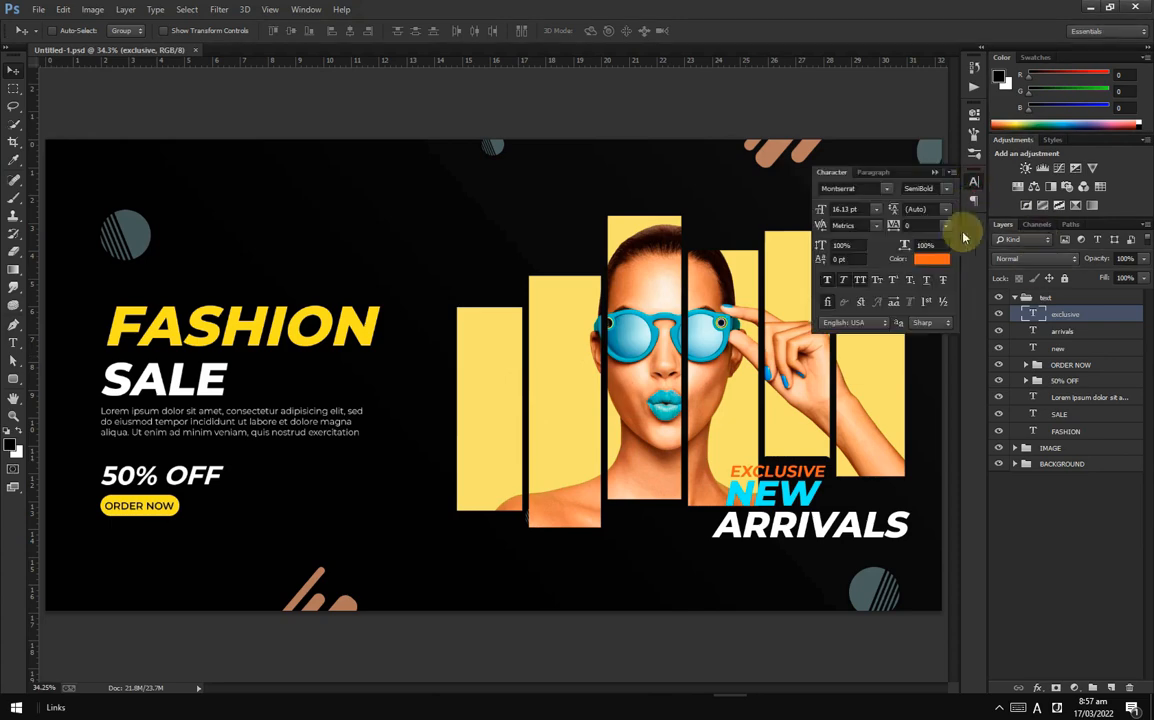
click(931, 258)
mouse_move(865, 177)
mouse_down()
mouse_move(876, 224)
mouse_move(820, 155)
mouse_move(896, 153)
mouse_up()
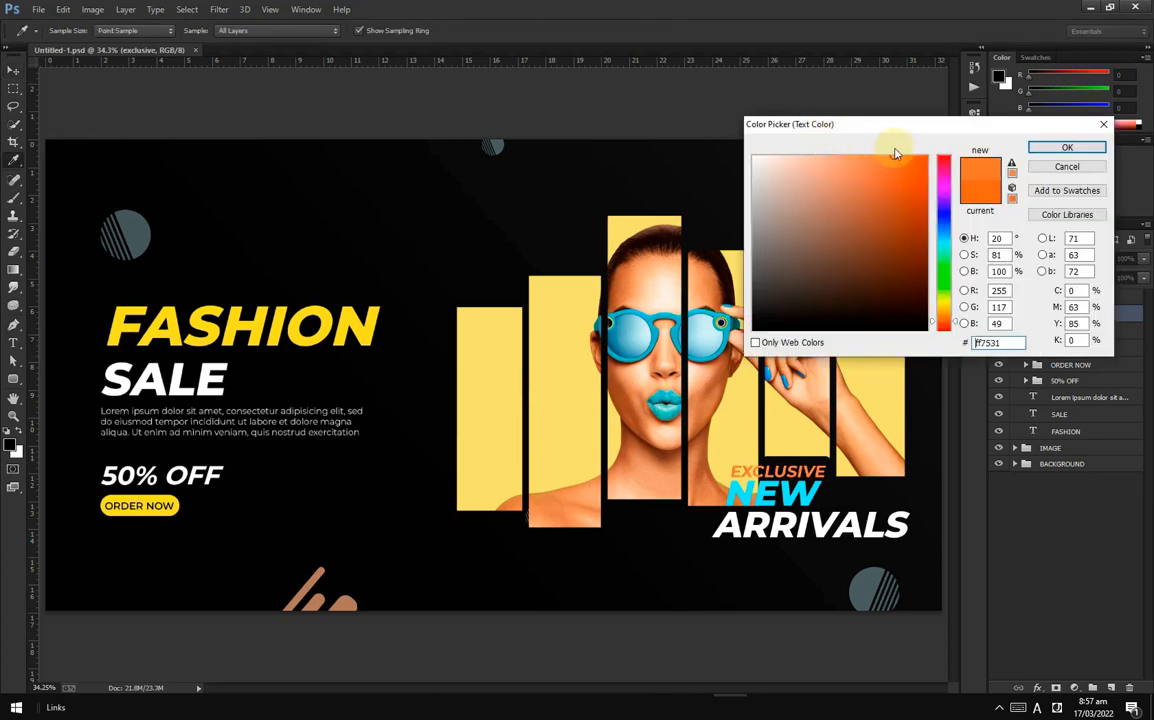
click(807, 502)
click(809, 522)
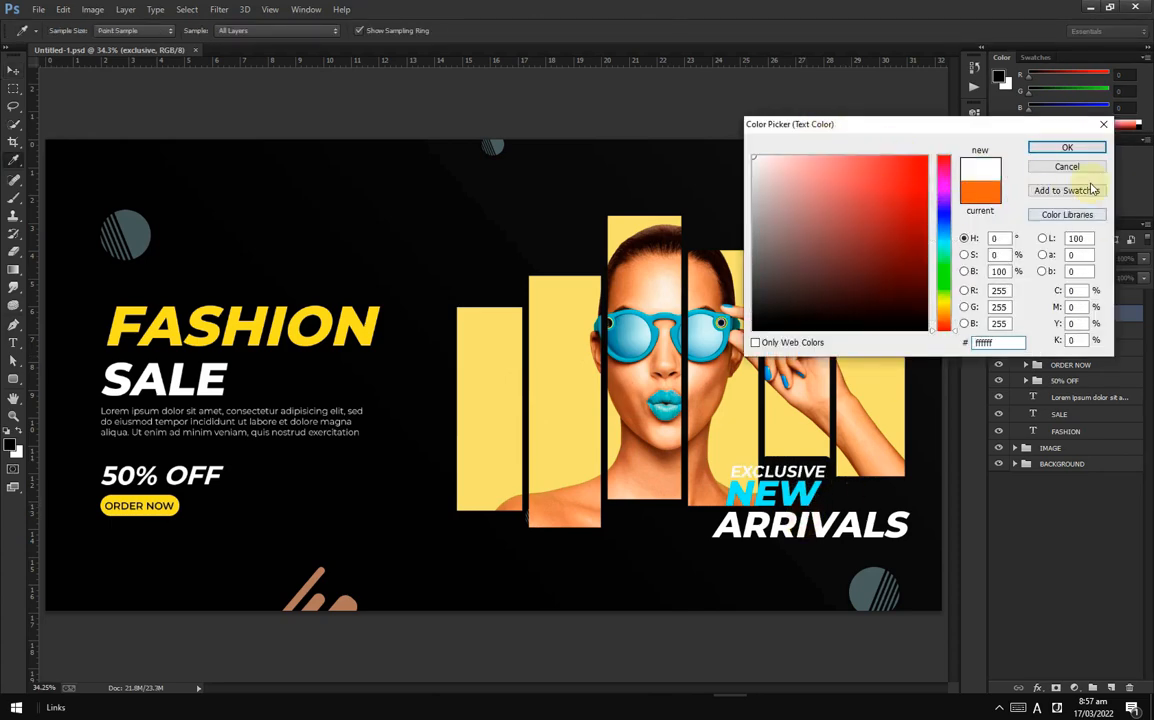
click(1080, 168)
Step: Recolor the EXCLUSIVE text a slightly softer orange
click(931, 258)
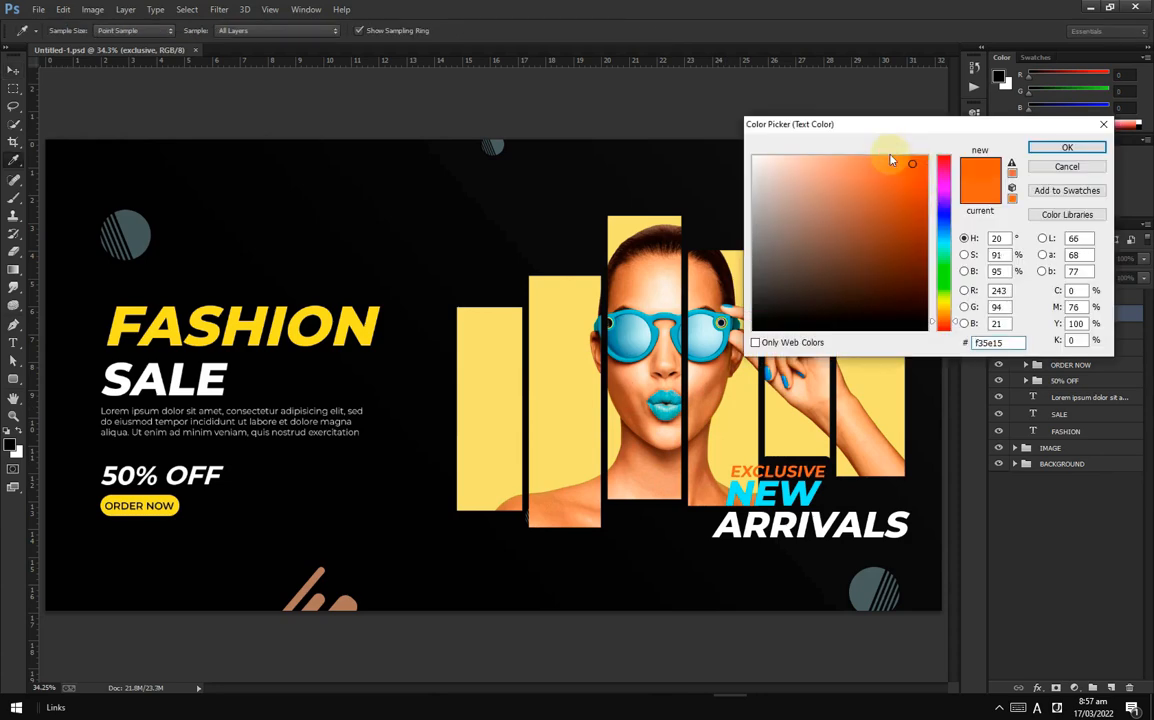
click(1056, 147)
scroll(842, 515, up, 1)
click(931, 174)
scroll(767, 461, down, 3)
scroll(767, 465, up, 1)
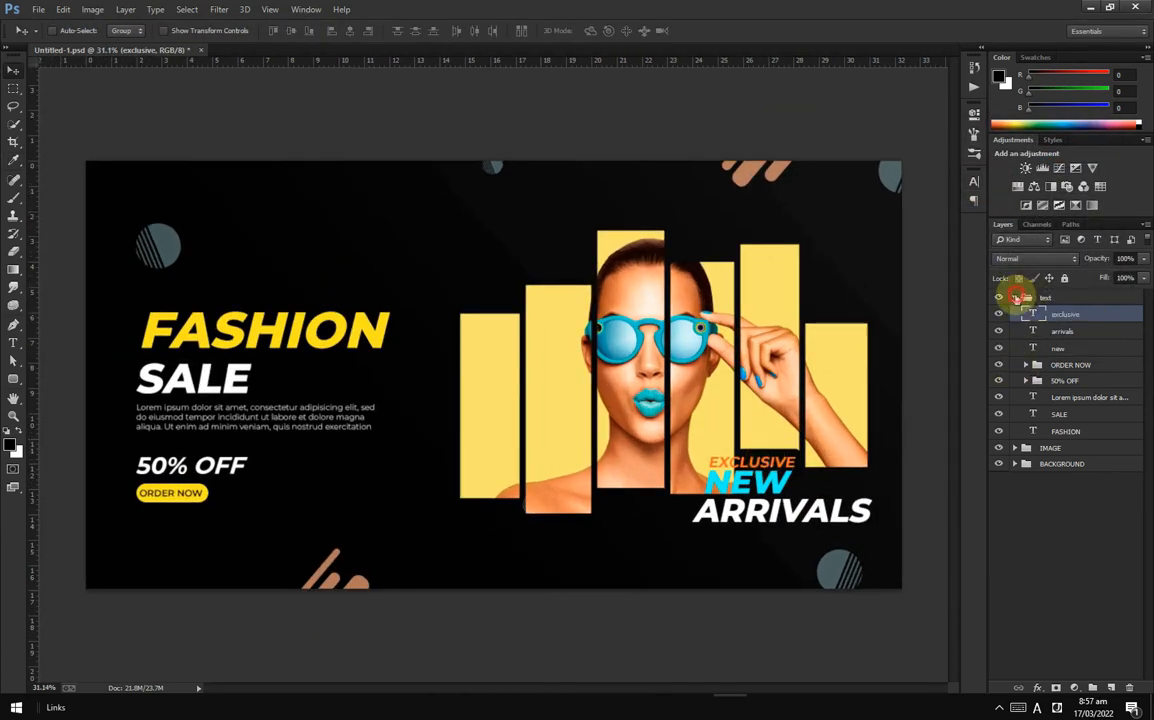
Step: Draw an unfilled circle about 125 px wide with a 3 pt cyan stroke below the third portrait strip, topmost in the BACKGROUND group
click(1016, 297)
click(1015, 329)
click(1112, 346)
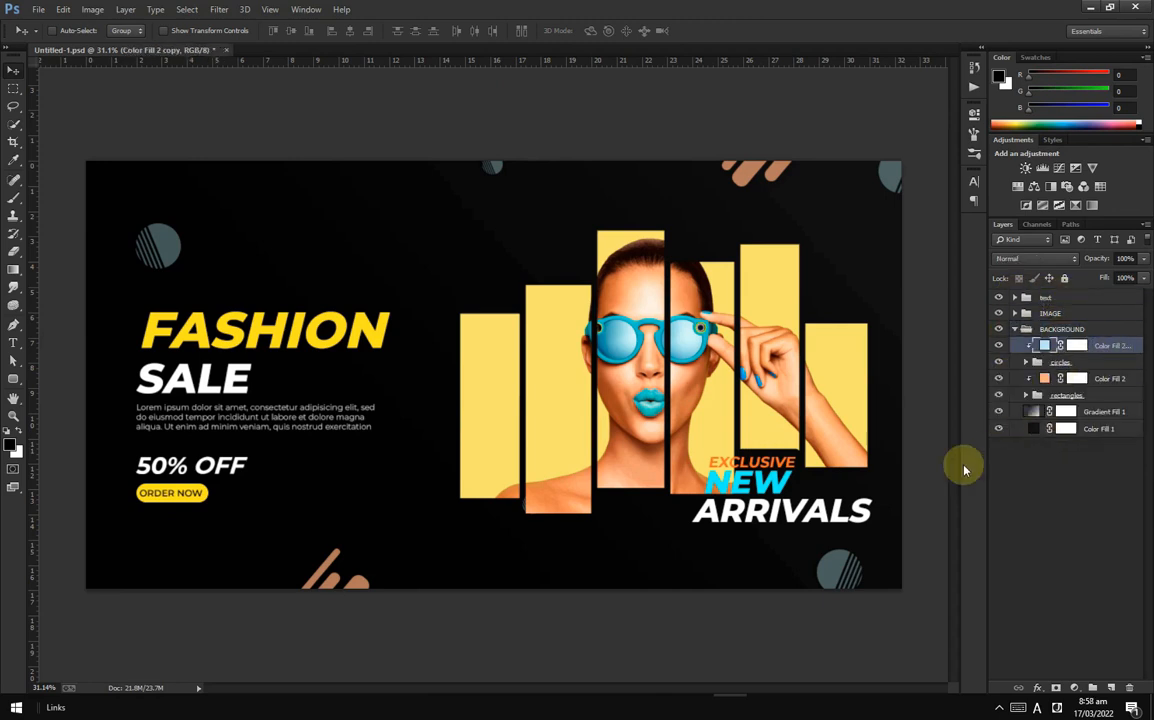
drag(13, 379, 33, 393)
click(71, 402)
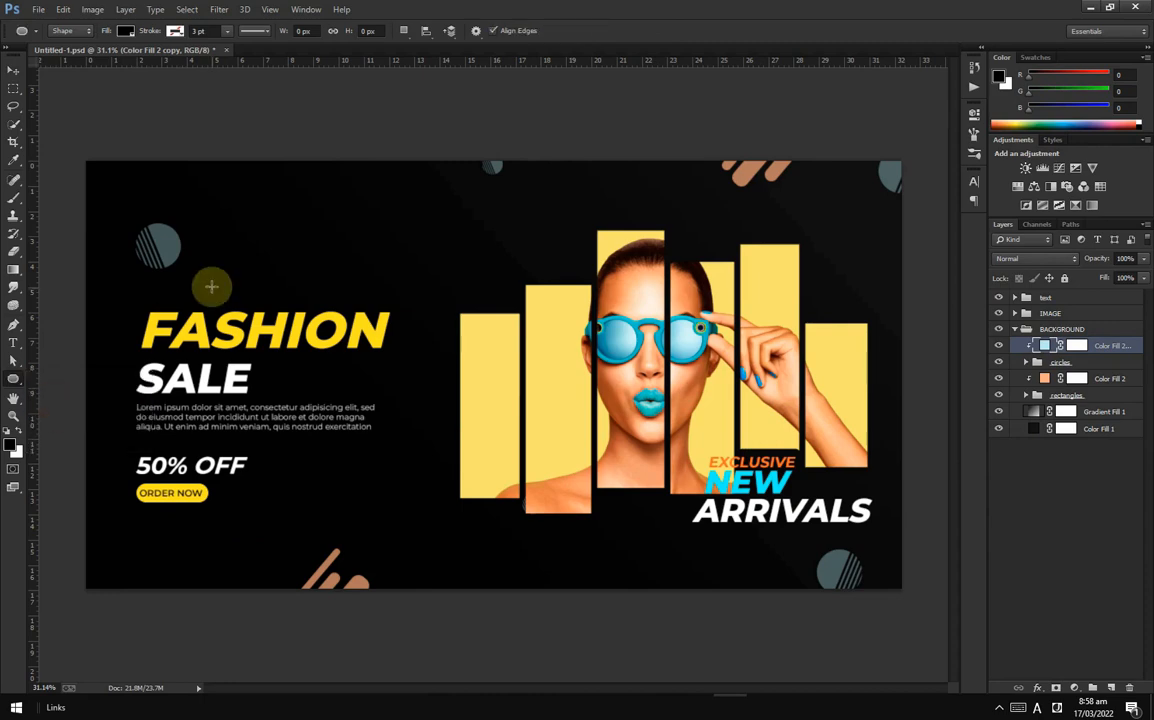
click(131, 32)
click(62, 51)
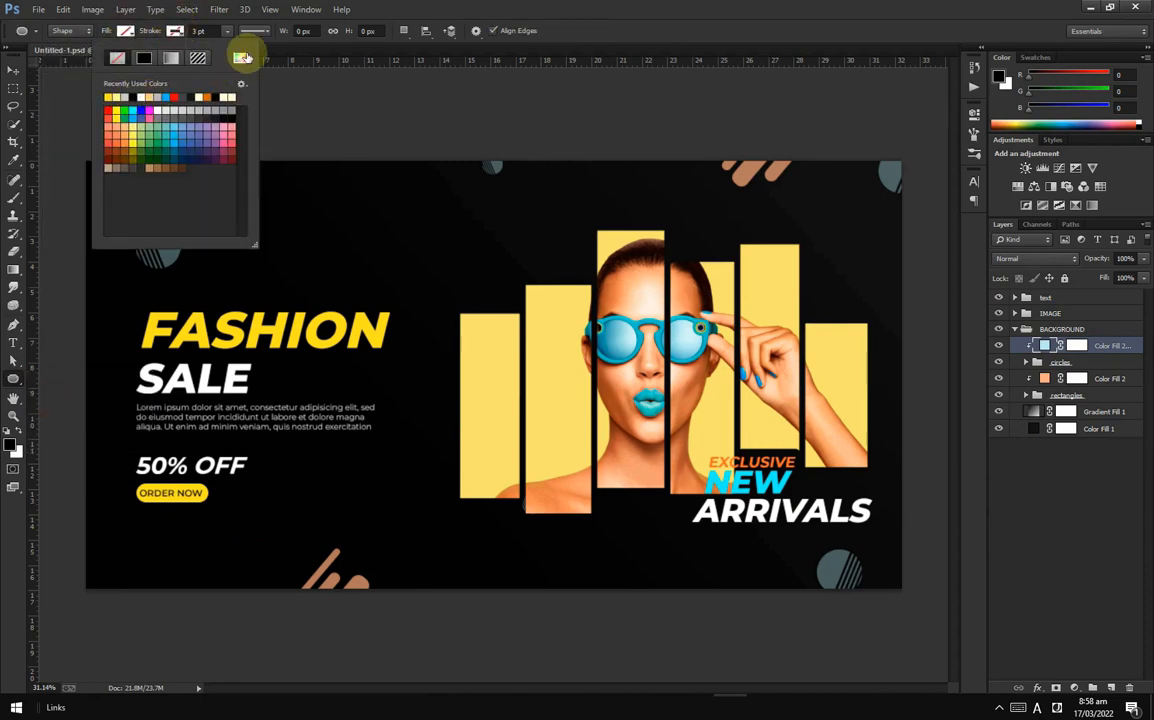
click(240, 58)
click(729, 481)
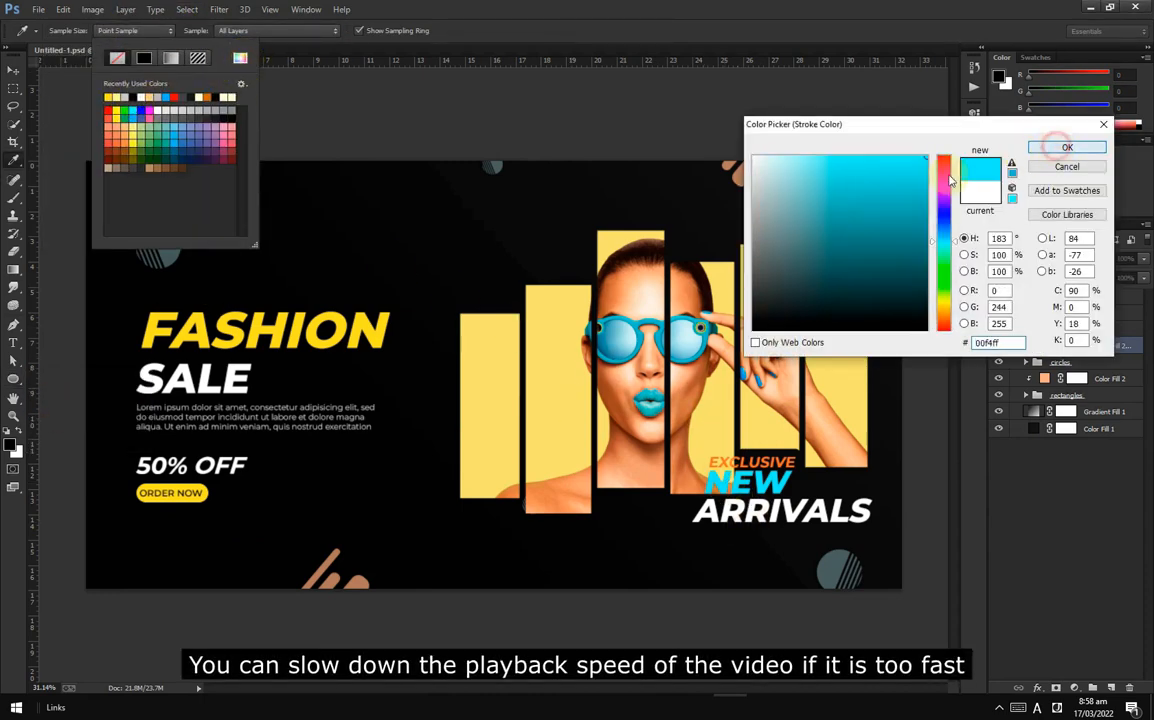
click(1063, 147)
drag(612, 541, 657, 586)
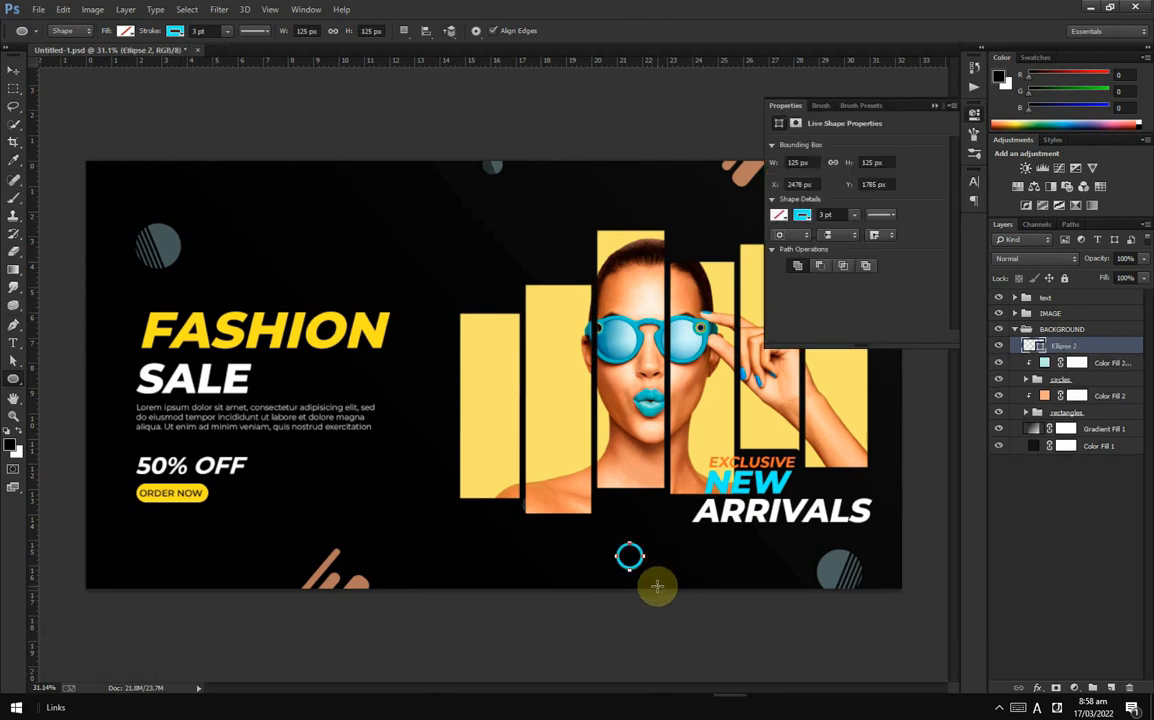
Step: Scale the cyan circle down slightly and place a duplicate of it above the first portrait strip
click(14, 72)
click(935, 106)
key(ctrl+t)
drag(644, 571, 496, 310)
click(621, 32)
Step: Shrink the cyan circle copy above the first portrait strip to roughly half its size
key(ctrl+t)
scroll(488, 283, up, 3)
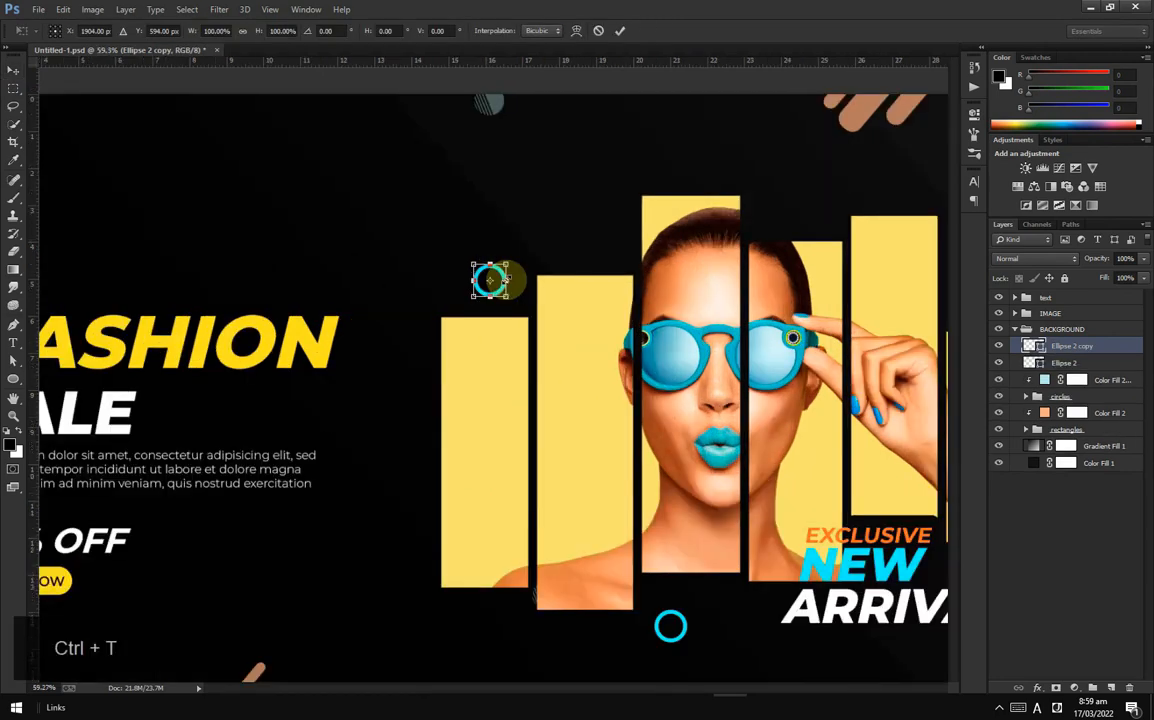
click(620, 31)
scroll(644, 381, down, 3)
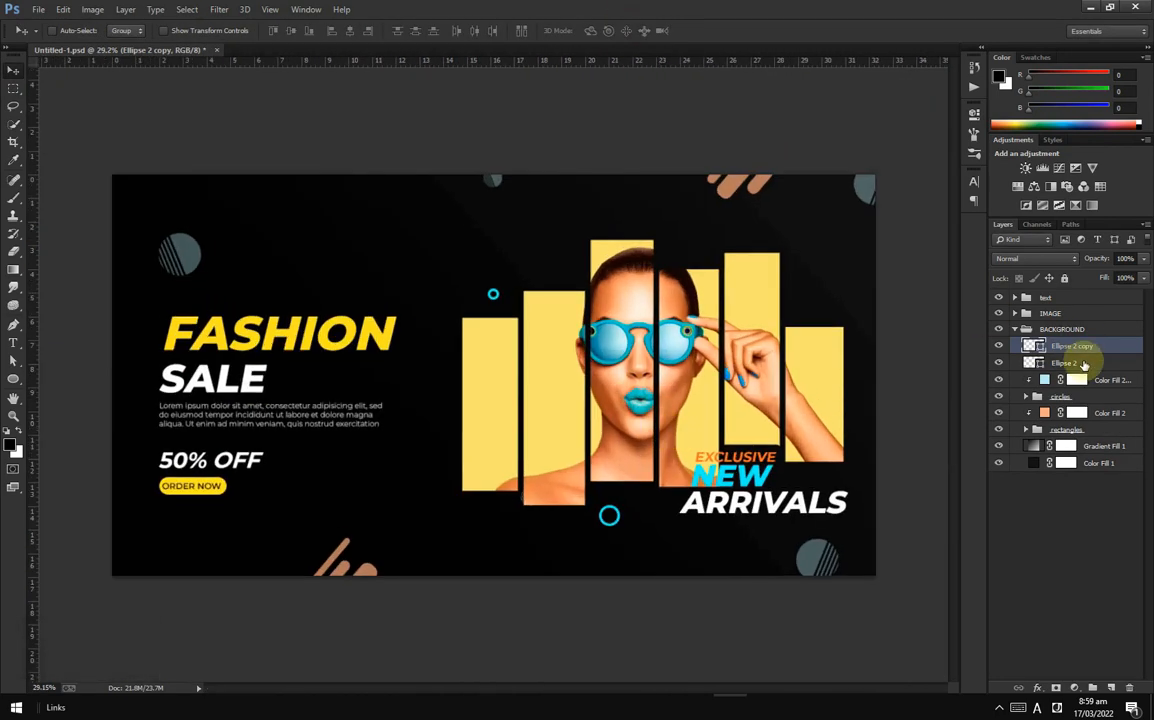
Step: Duplicate the cyan circle below the third strip and place the copy beside the outer edge of the first strip
click(1083, 365)
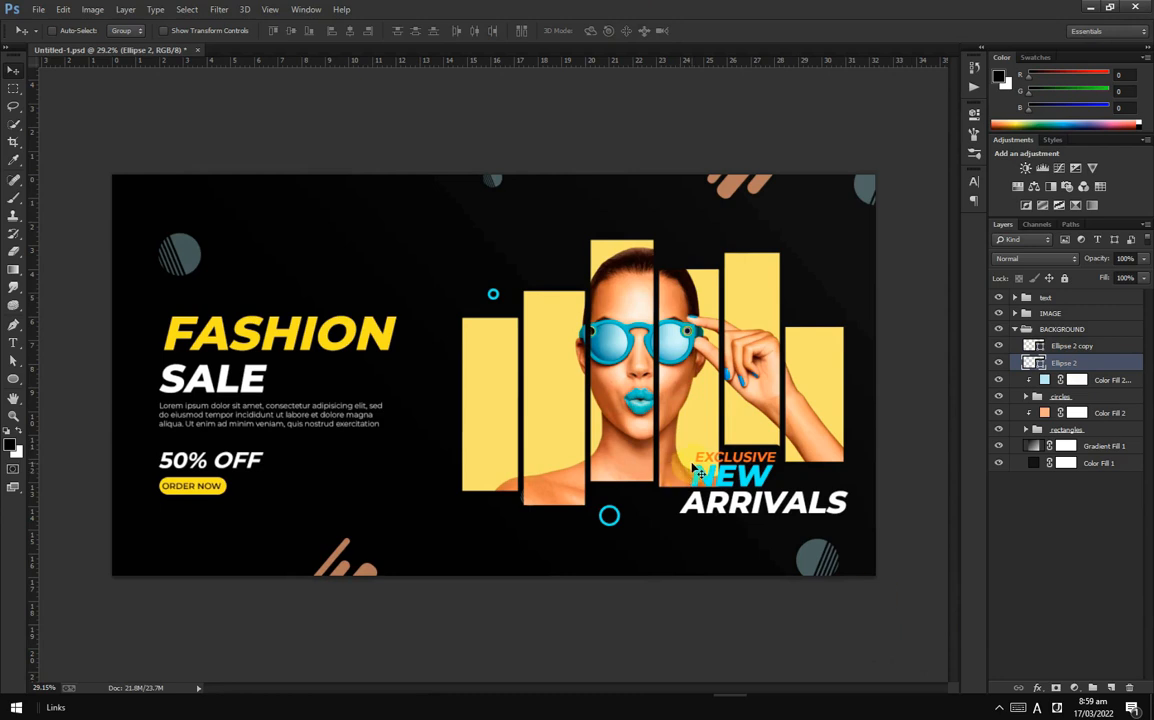
scroll(504, 375, up, 1)
drag(620, 528, 446, 404)
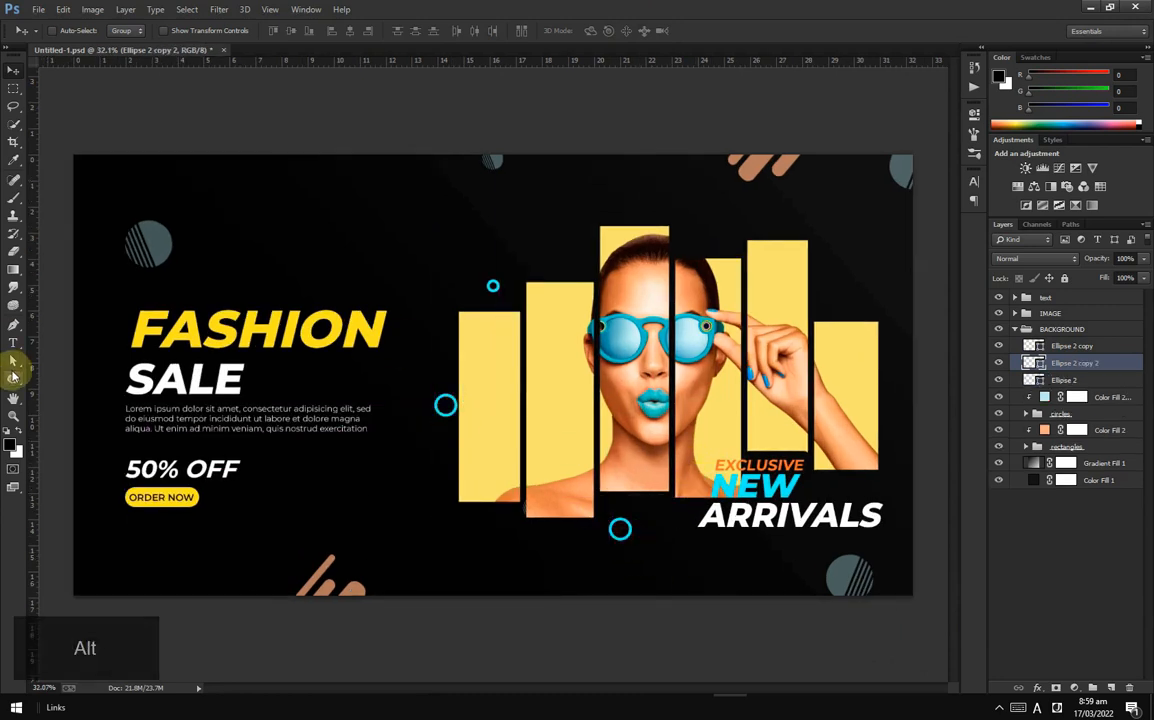
Step: Remove the stroke from the circle beside the first strip and fill it with the cyan sampled from the NEW text
click(14, 377)
click(174, 31)
click(119, 56)
click(124, 31)
click(190, 57)
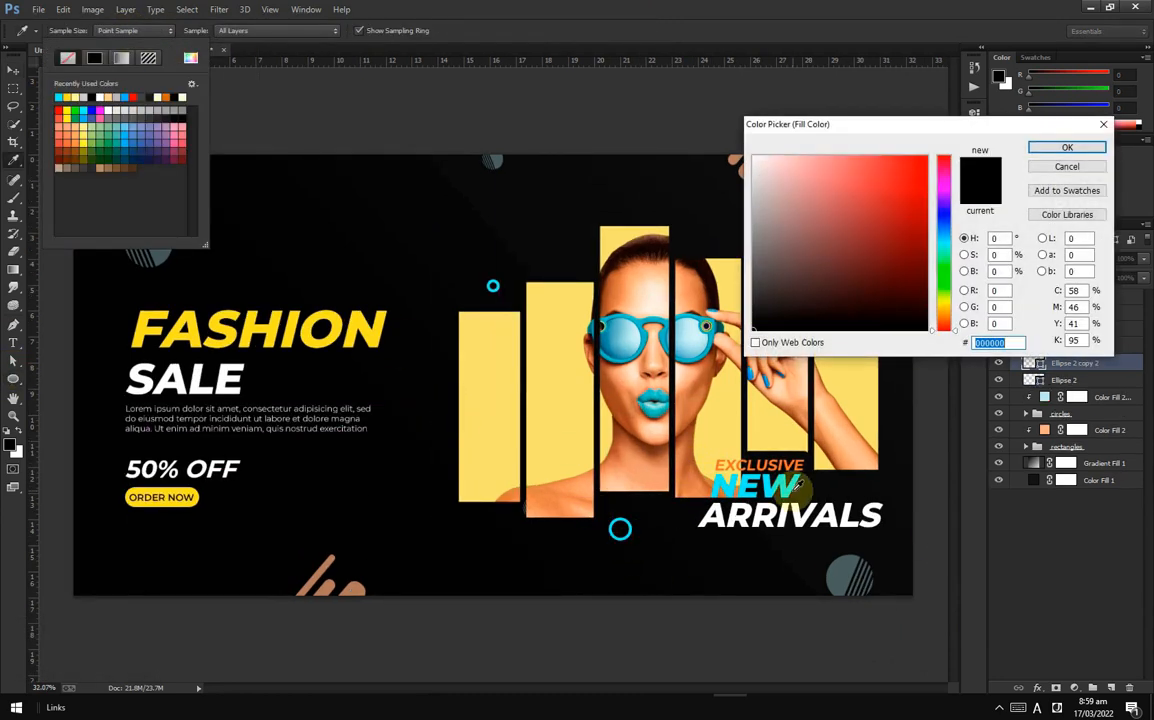
click(788, 487)
click(1067, 147)
click(13, 70)
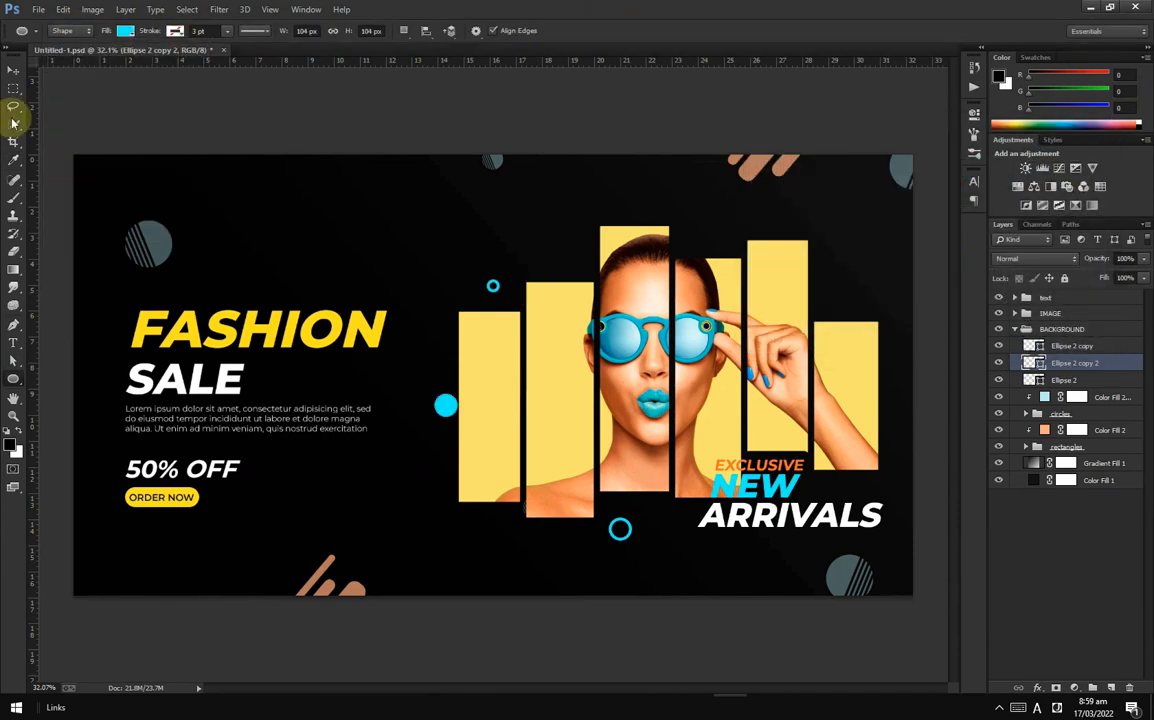
Step: Tuck the filled cyan circle partly behind the first strip and place a smaller duplicate just above it
drag(464, 420, 448, 387)
key(ctrl+t)
scroll(434, 384, up, 3)
click(620, 31)
scroll(450, 388, down, 3)
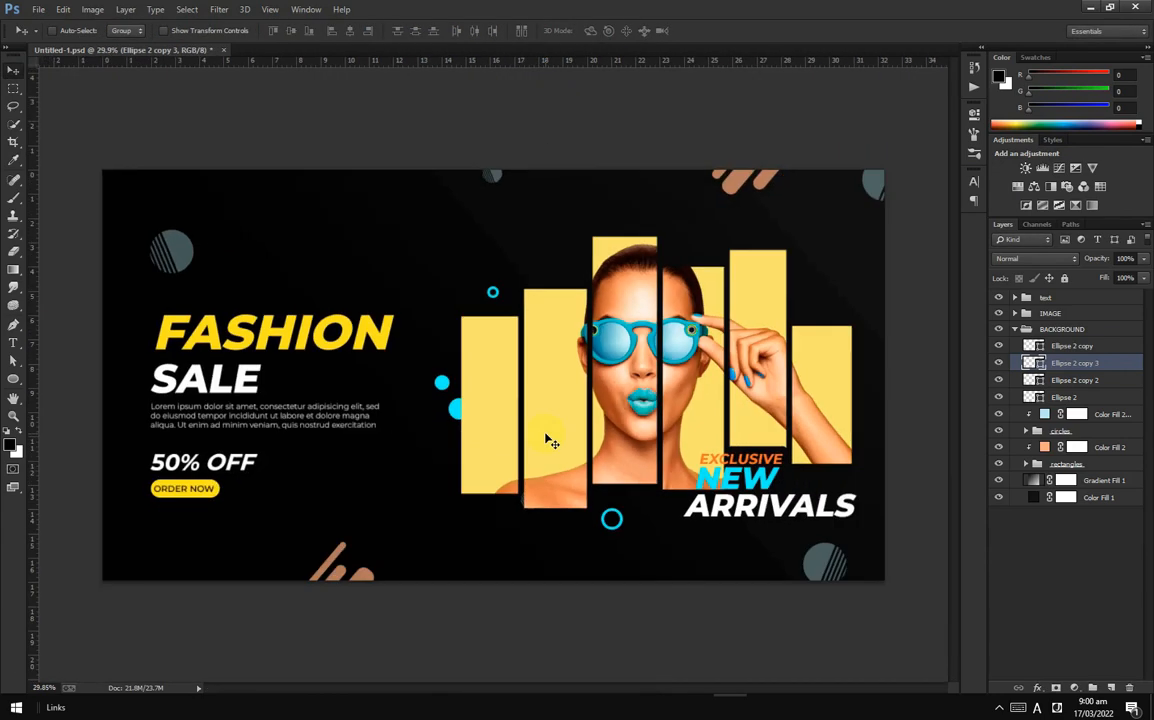
scroll(175, 480, up, 3)
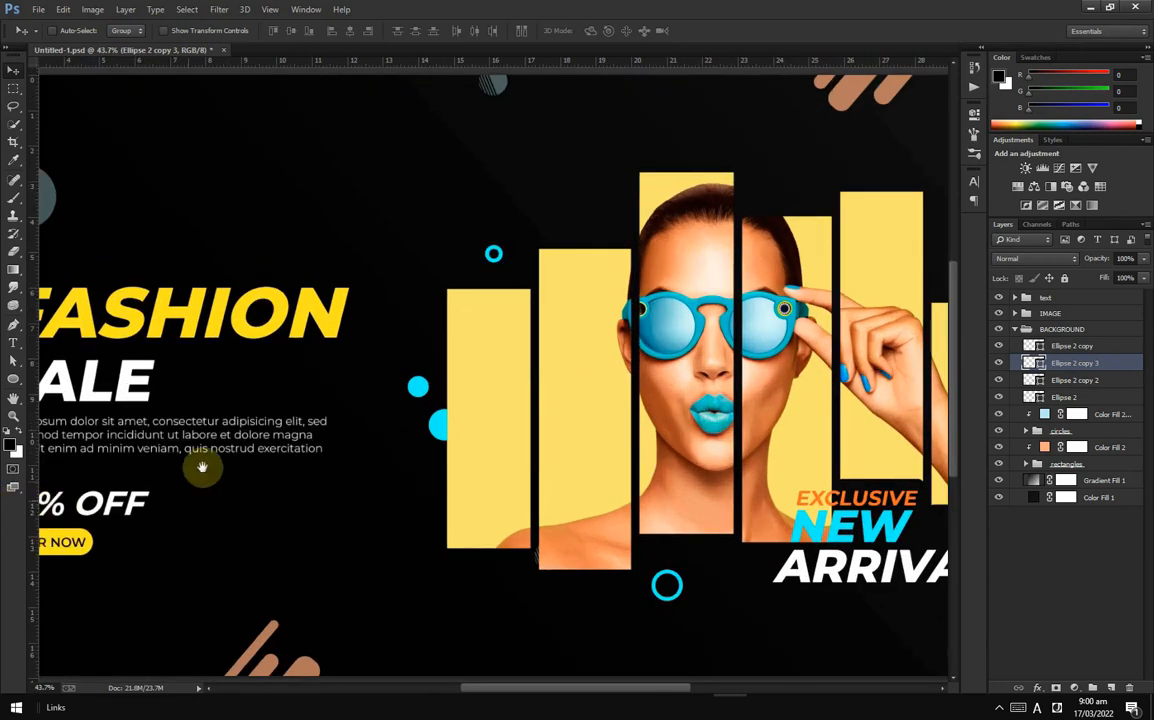
Step: Group the four small cyan circle layers and name the group small circles
drag(183, 556, 265, 516)
click(1070, 345)
shift+click(1095, 397)
key(ctrl+g)
double_click(1060, 345)
text(small circles)
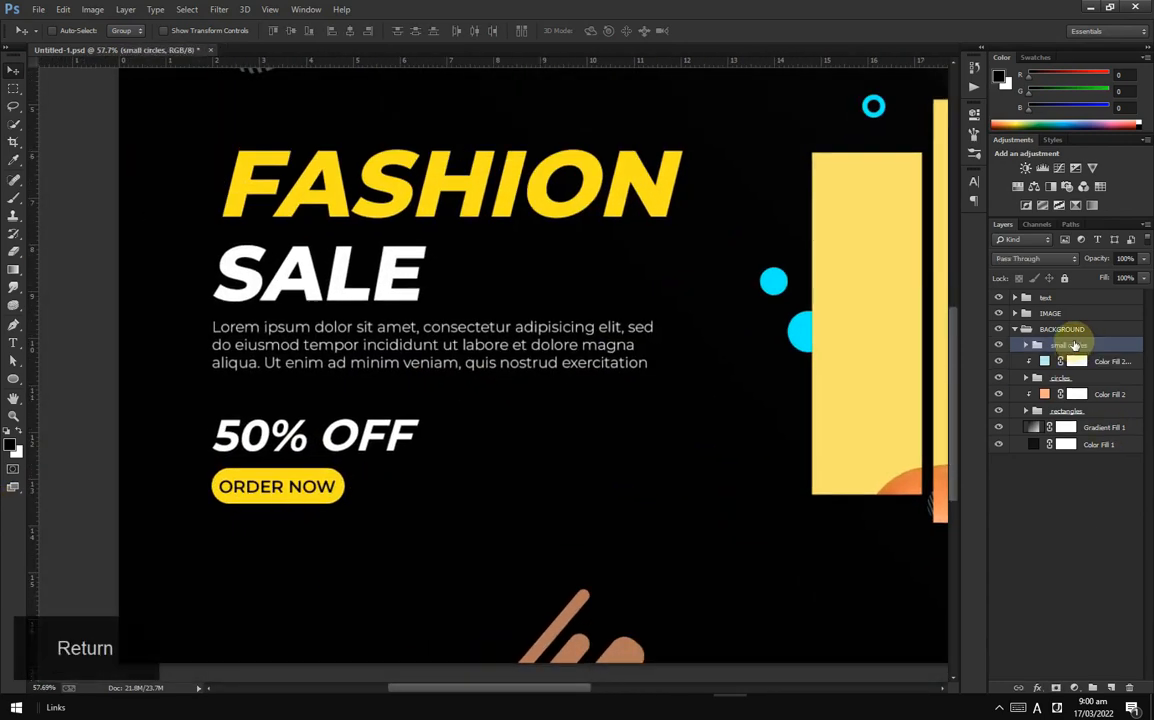
Step: Try to draw a three-sided polygon with a 3 pt cyan stroke below the order button
click(13, 379)
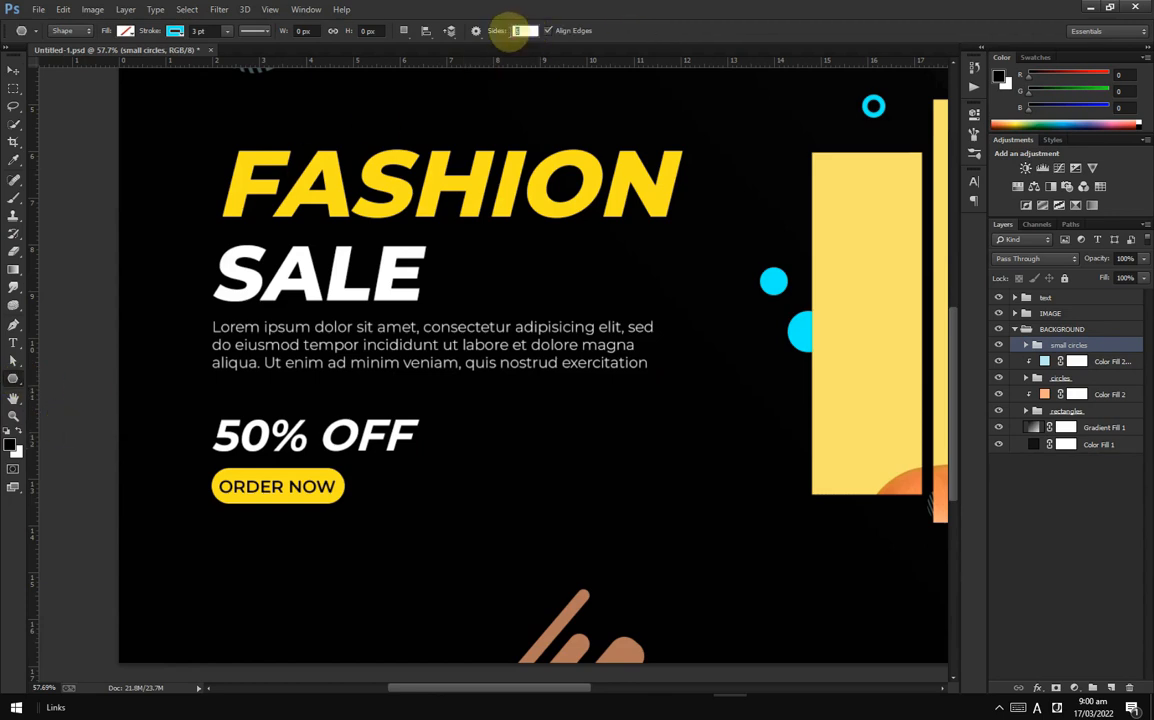
text(3)
key(Return)
drag(172, 548, 142, 567)
key(ctrl+z)
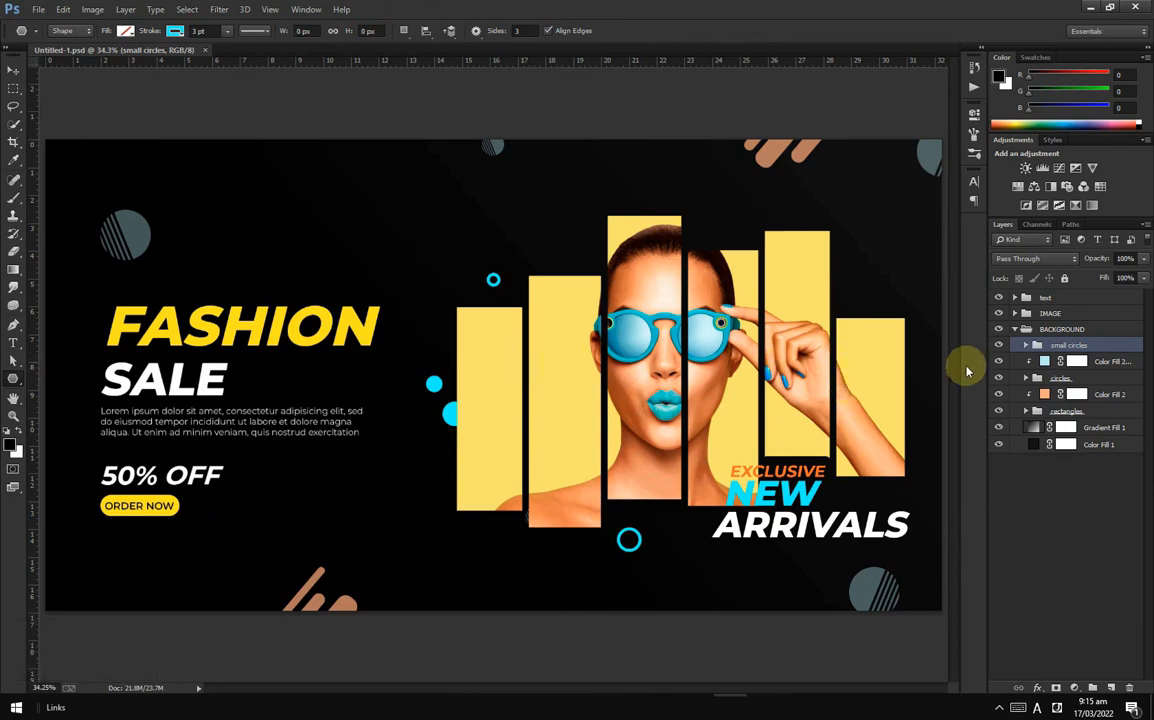
Step: Collapse the BACKGROUND group and create a new group named logo above the text group
click(1015, 329)
click(1014, 298)
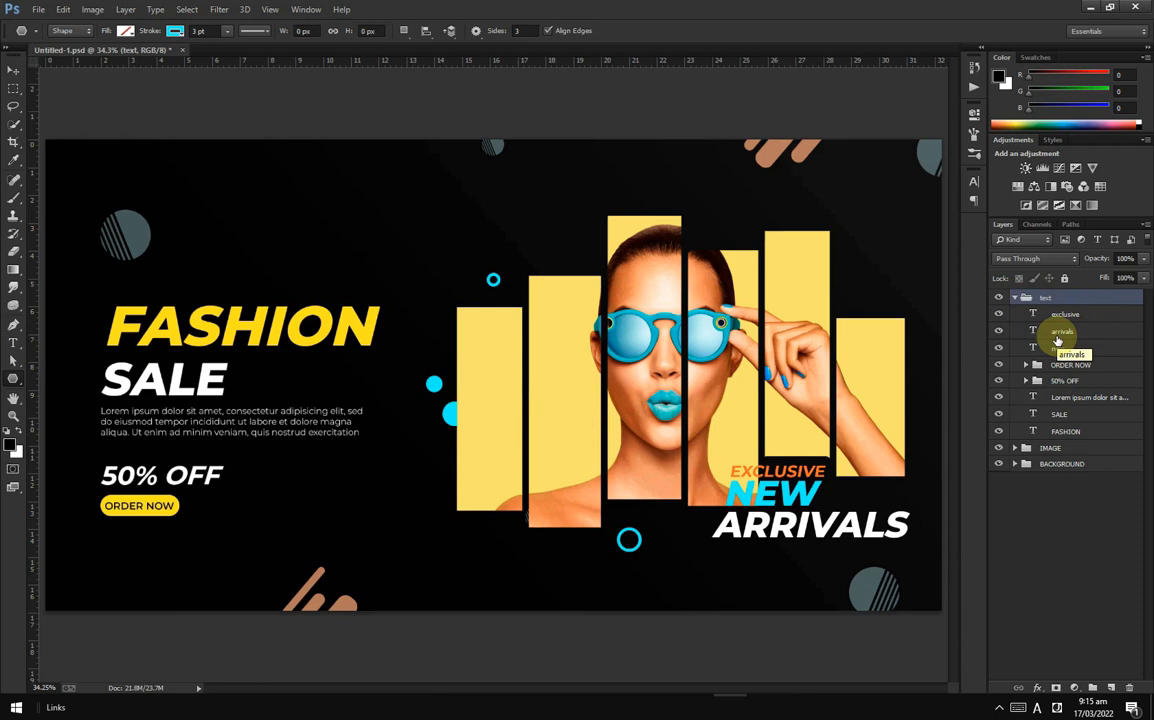
click(1061, 316)
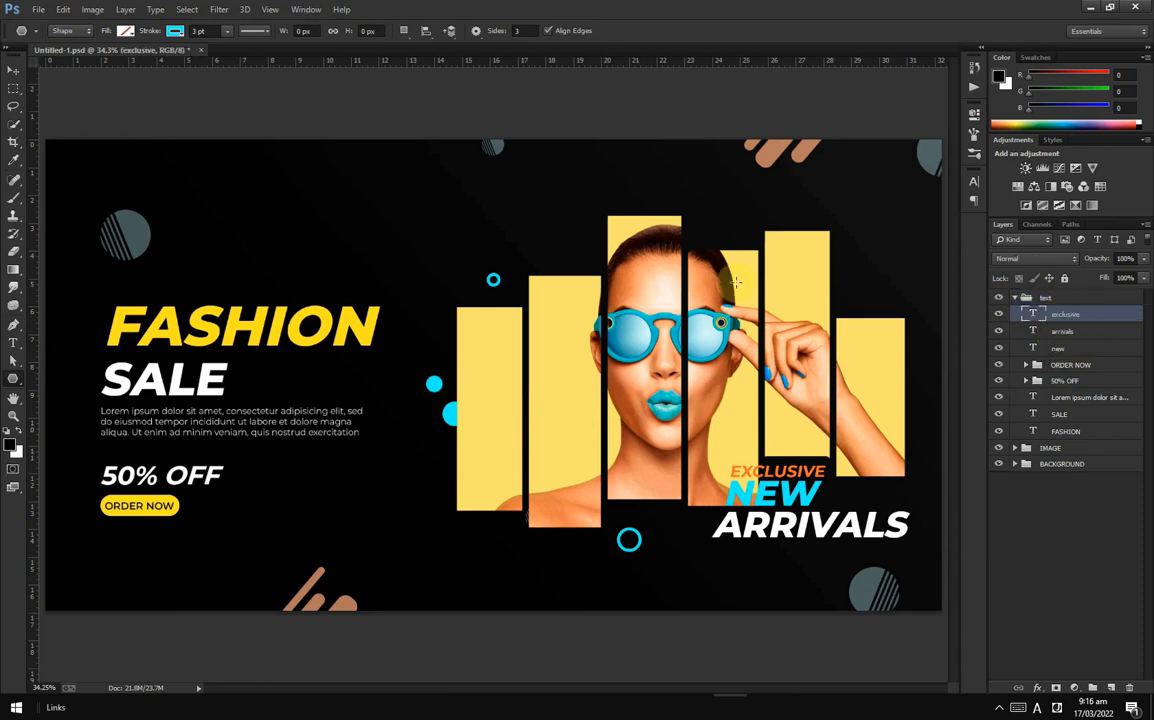
click(1015, 298)
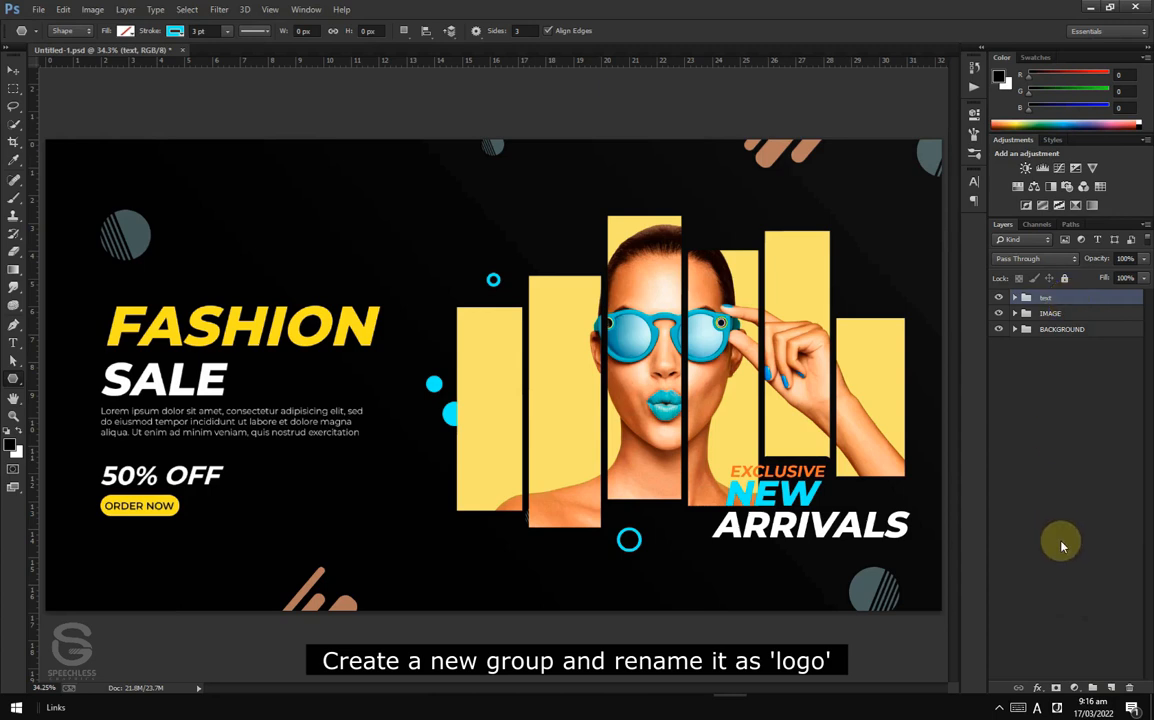
click(1093, 688)
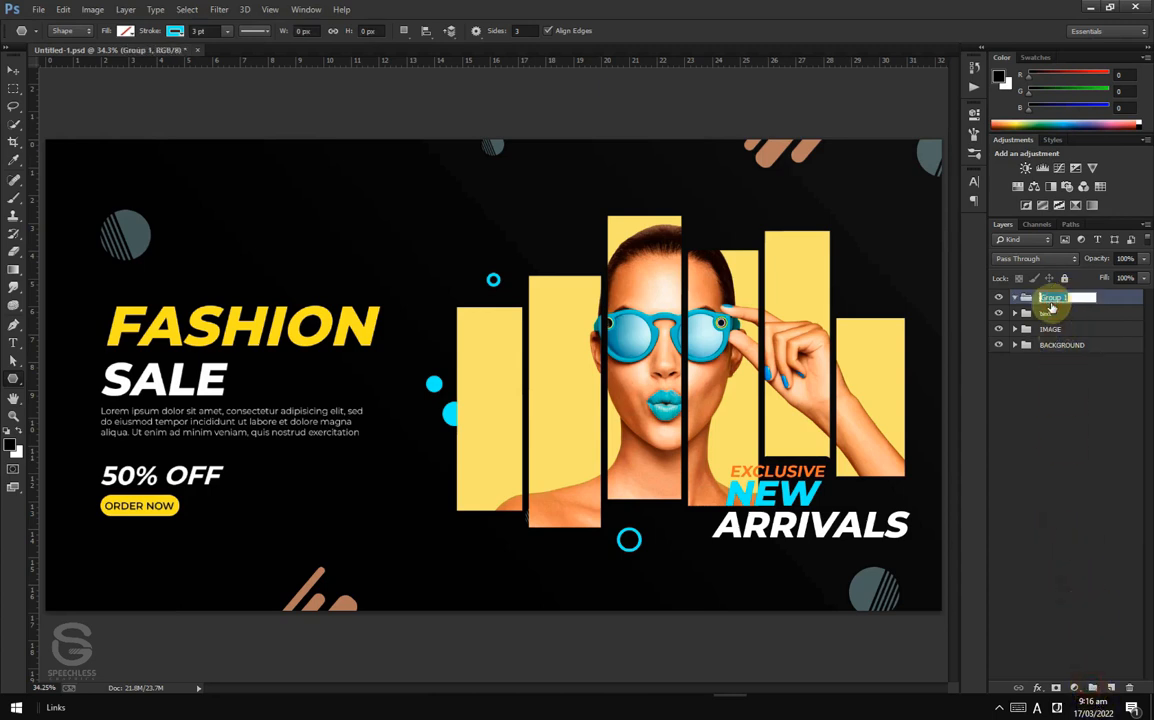
text(logo)
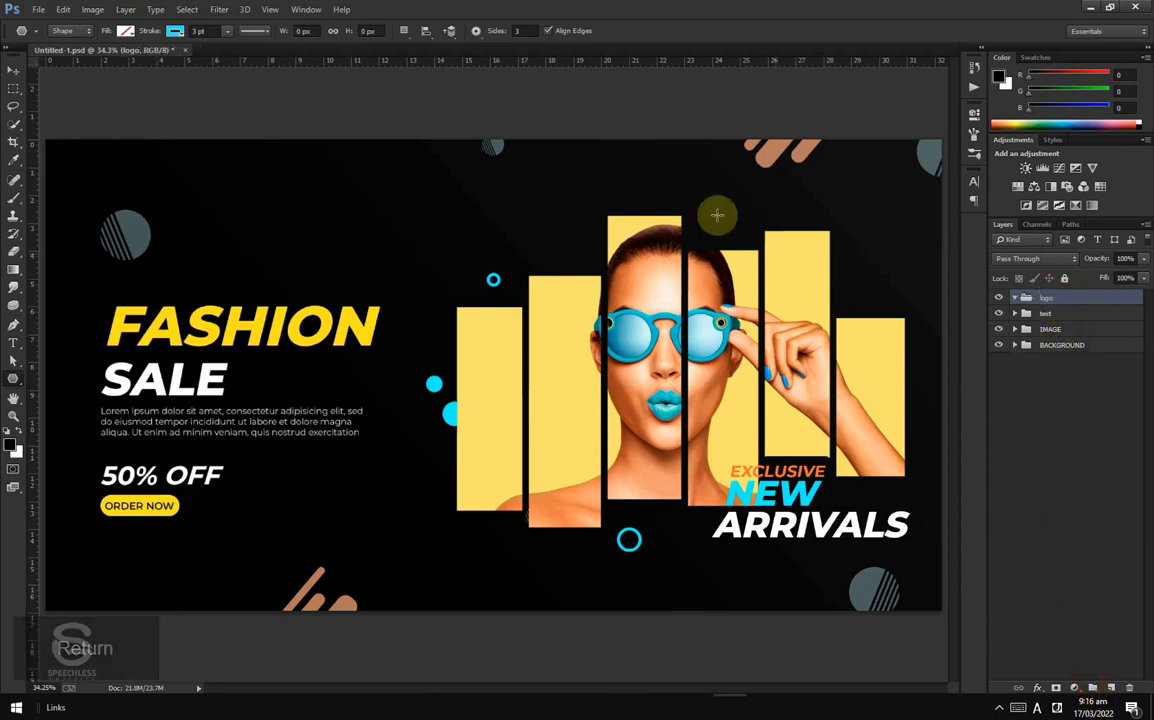
Step: Add the text YOUR LOGO in the banner's upper-left corner inside the logo group
click(12, 348)
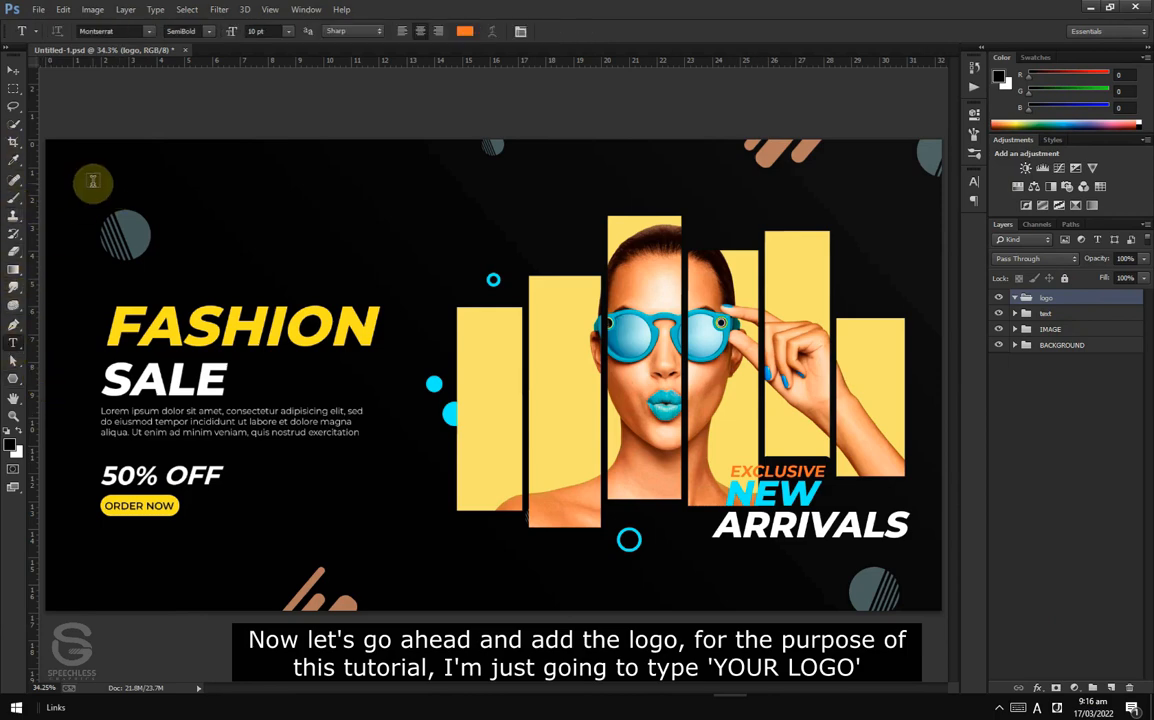
click(92, 184)
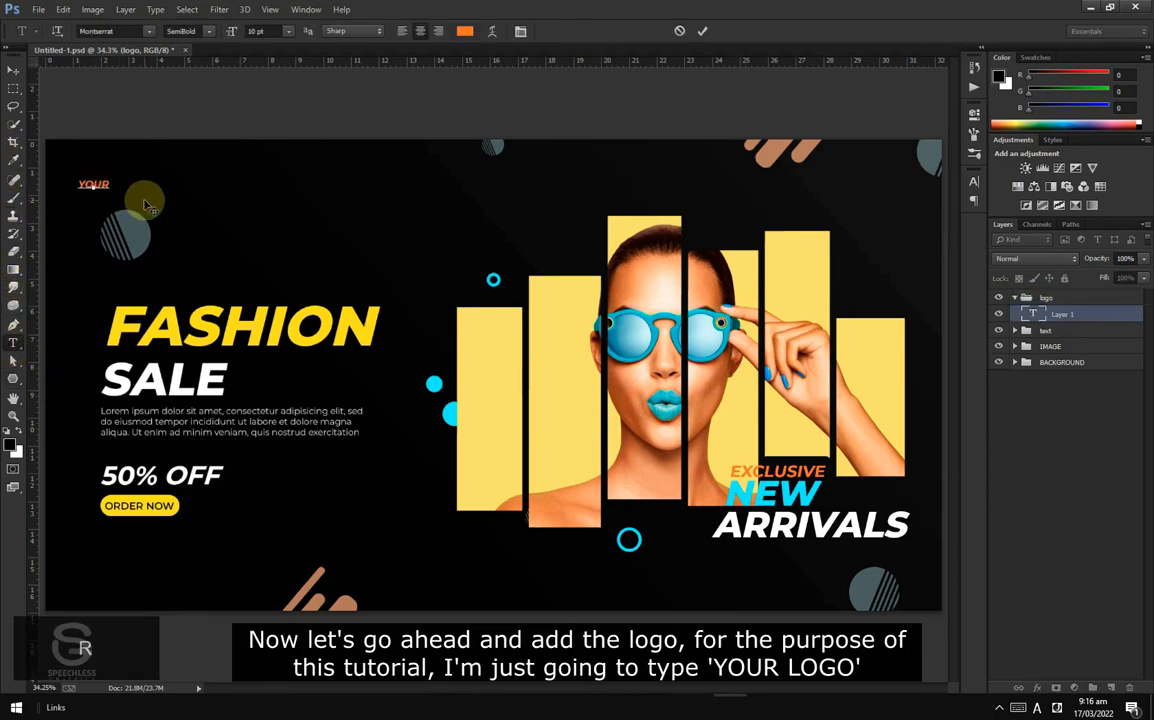
click(702, 31)
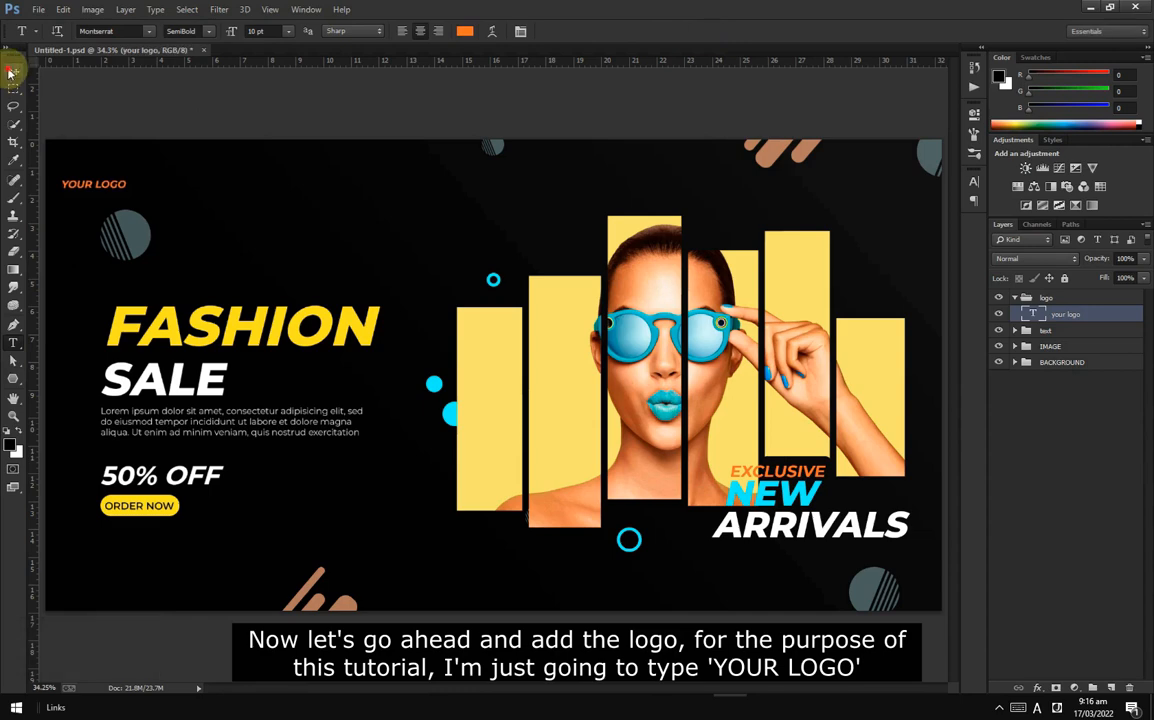
Step: Make the YOUR LOGO text upright and white, and nudge it closer to the banner's upper edge
click(13, 70)
click(974, 181)
click(843, 280)
click(920, 260)
drag(828, 184, 708, 117)
click(1076, 147)
click(91, 181)
drag(92, 180, 97, 170)
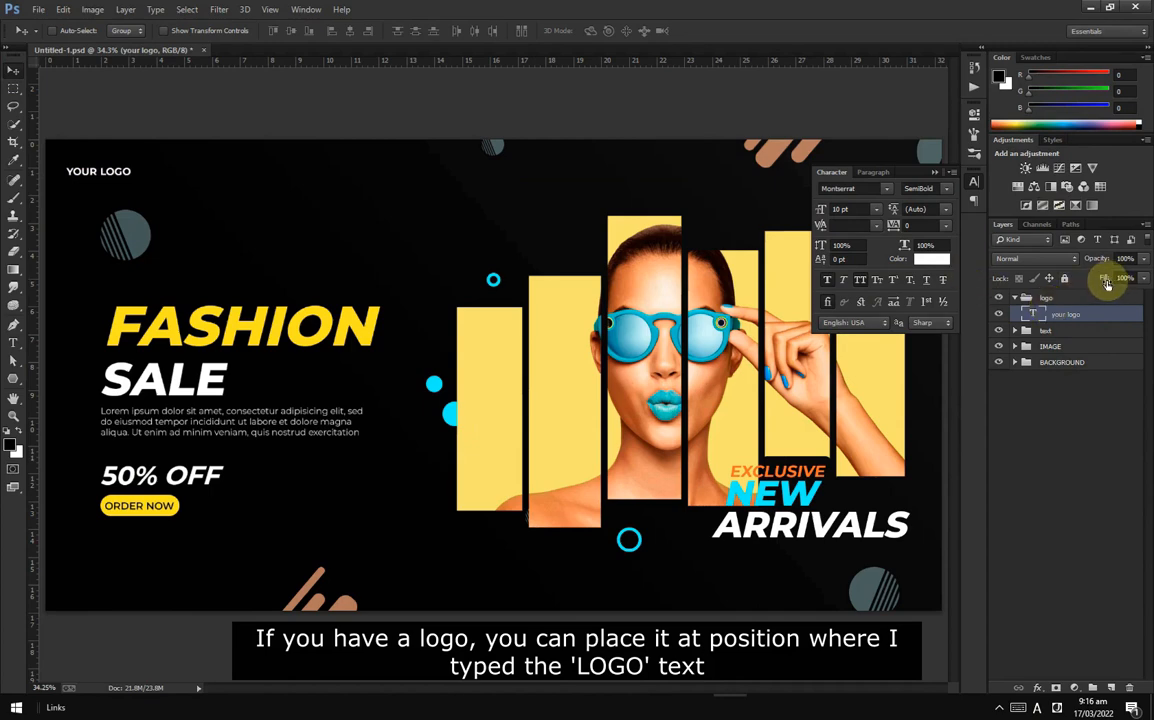
click(1015, 297)
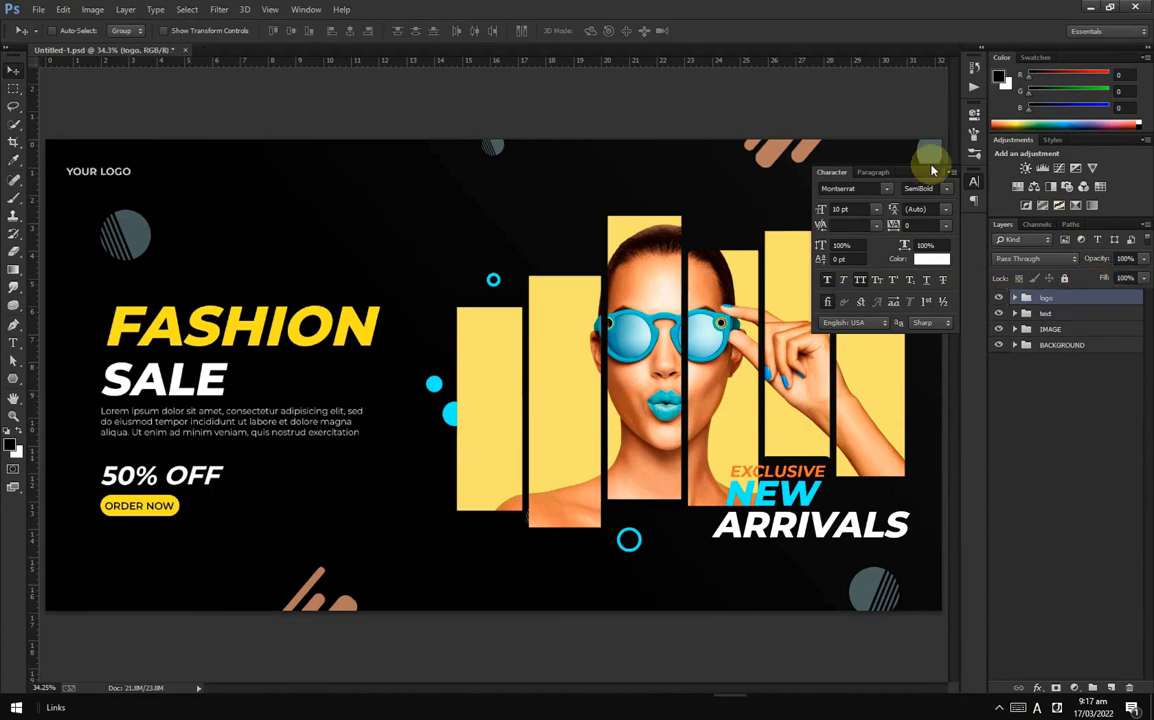
click(934, 174)
key(ctrl+0)
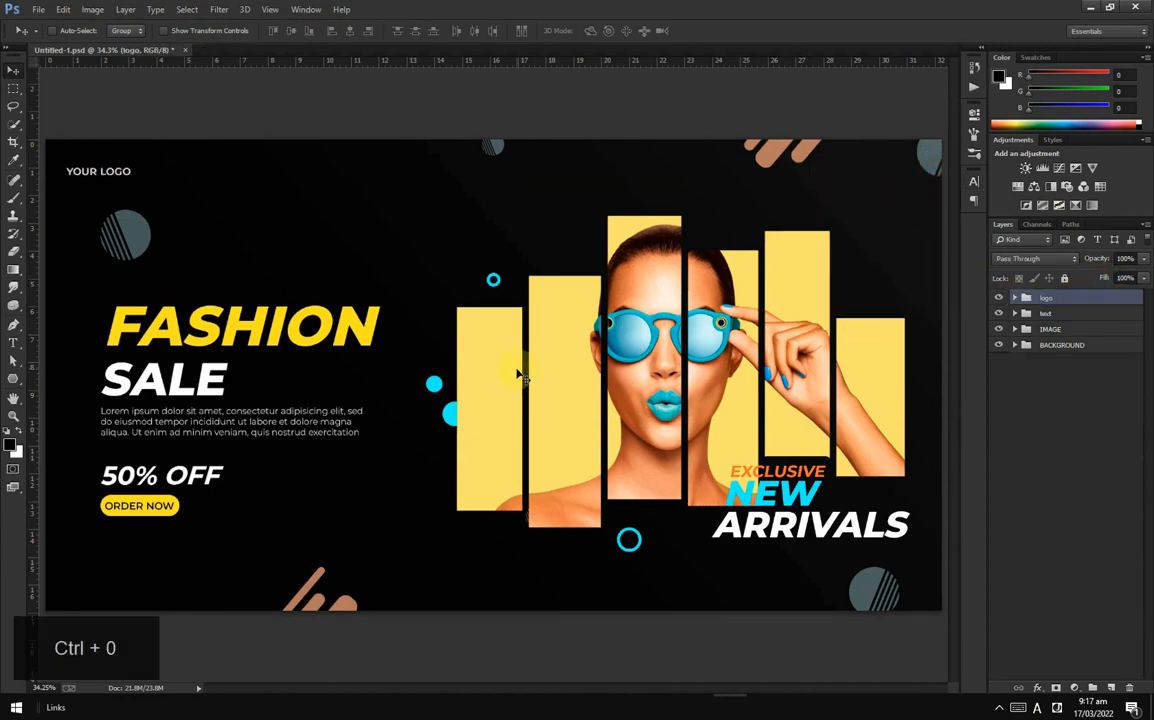
Step: Recolour the FASHION text to a bright cyan, #81e3f9, based on the sunglasses' colour
click(1026, 313)
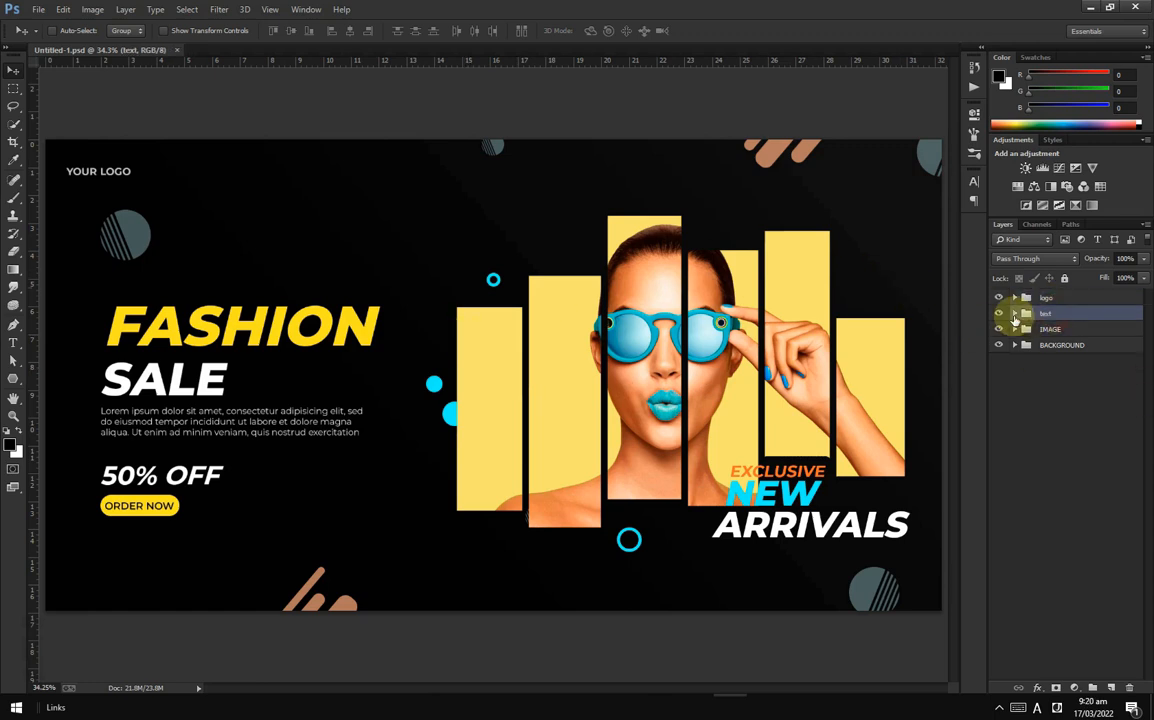
click(1015, 313)
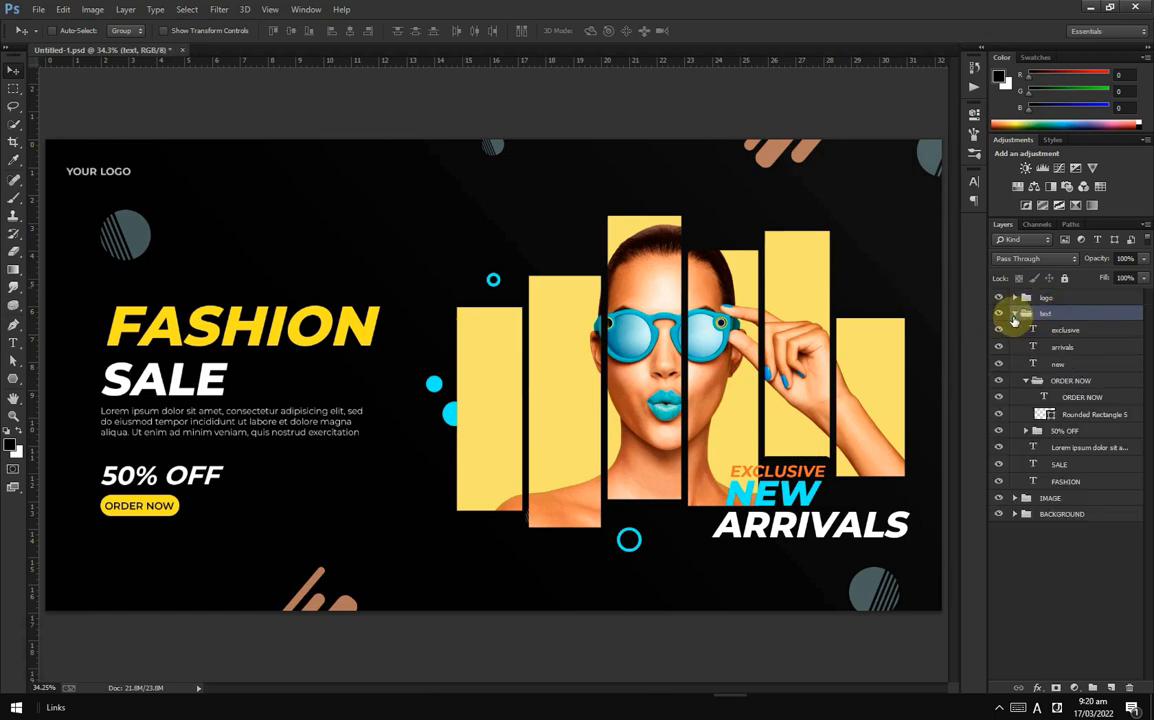
click(1065, 481)
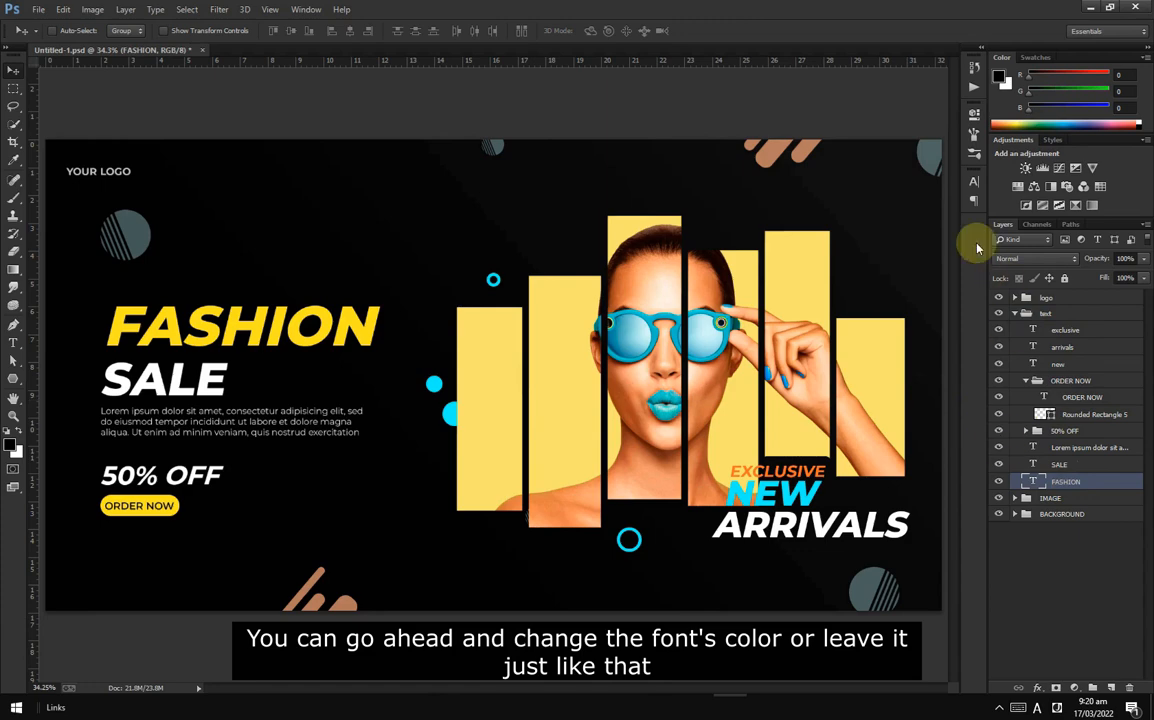
click(974, 182)
click(933, 261)
click(632, 326)
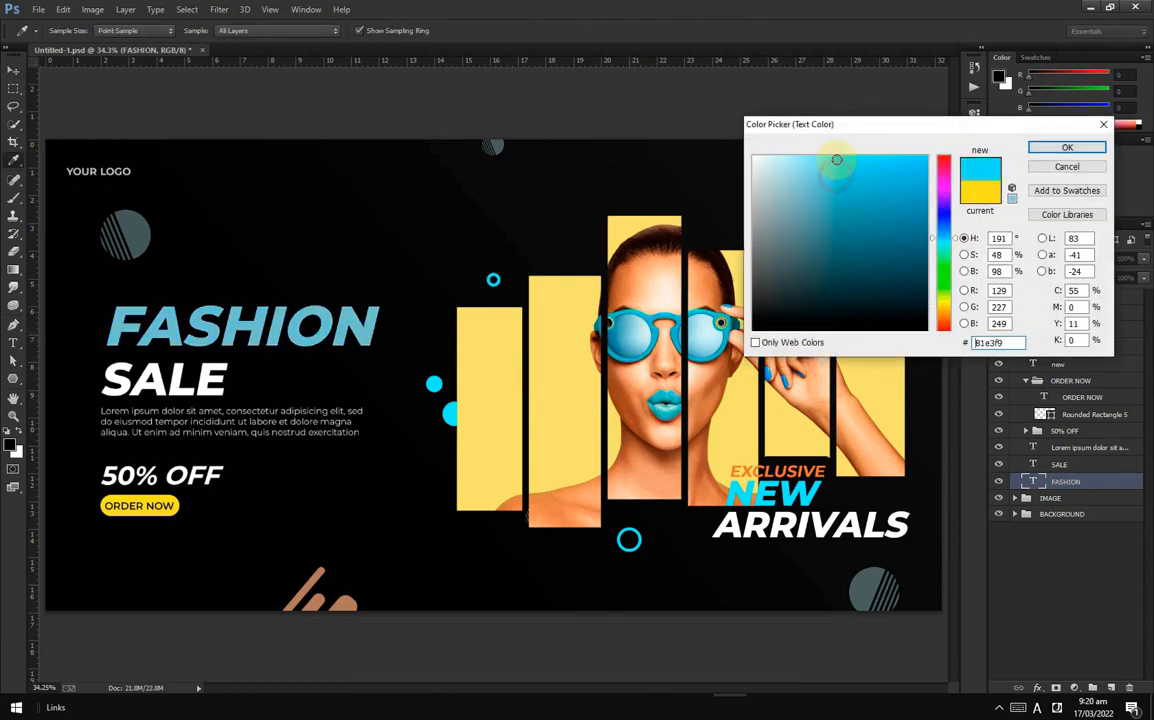
click(1033, 147)
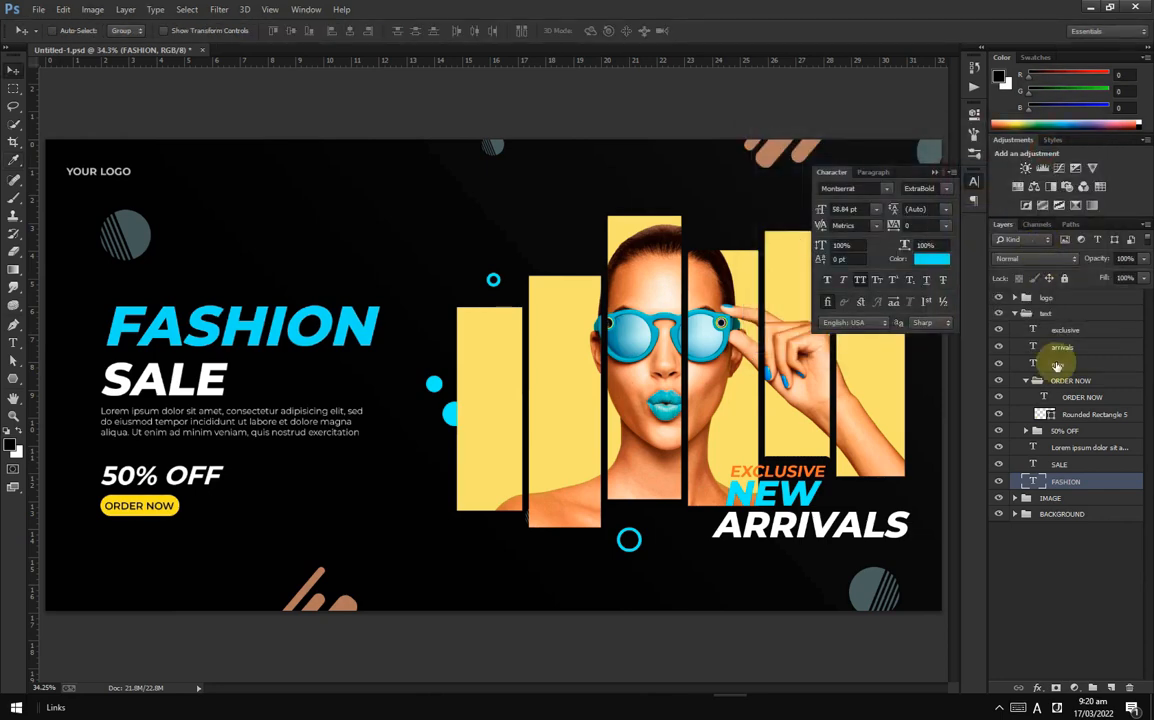
Step: Fill the order button's rounded rectangle with the cyan sampled from the FASHION text
double_click(1045, 414)
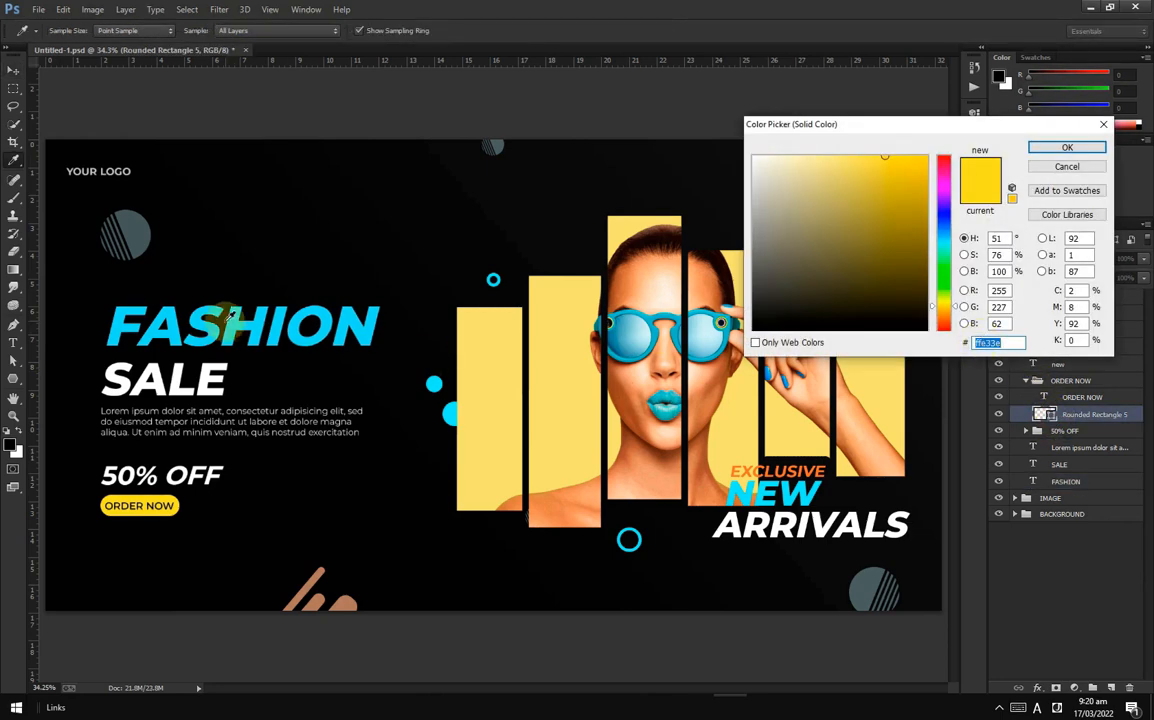
click(250, 318)
key(Return)
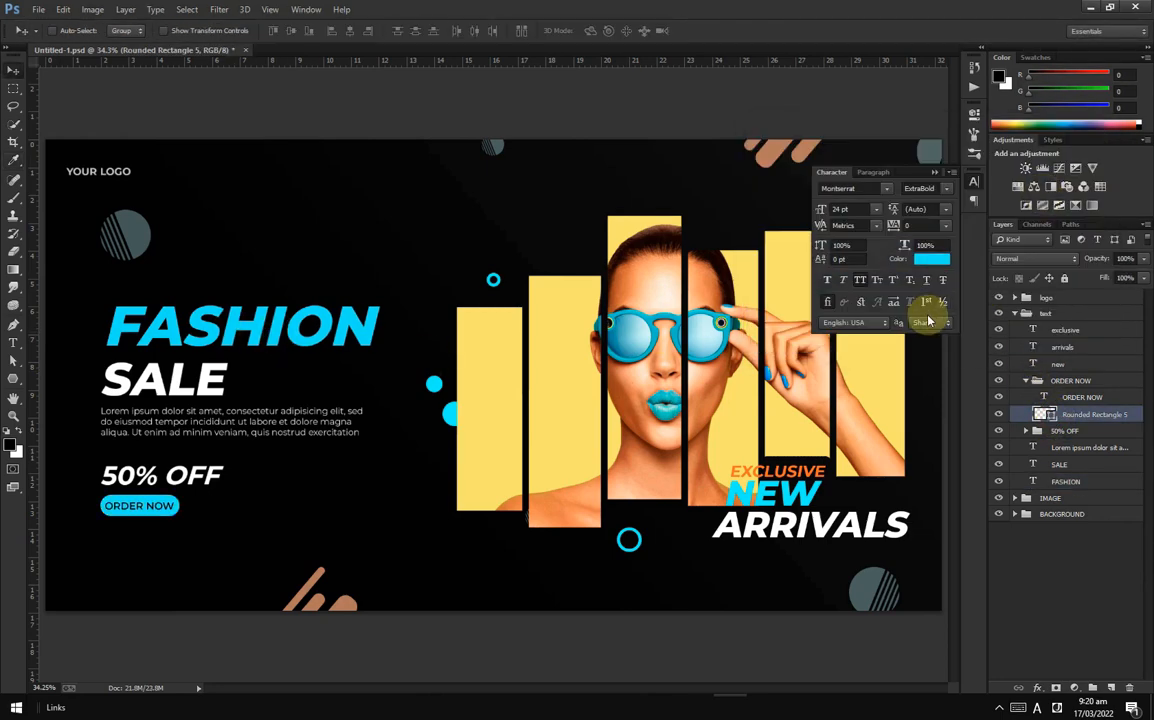
click(1026, 381)
Step: Recolour the EXCLUSIVE text to a darker shade of the cyan sampled from the FASHION text
click(1054, 331)
click(931, 259)
click(250, 327)
click(867, 162)
drag(874, 152, 895, 157)
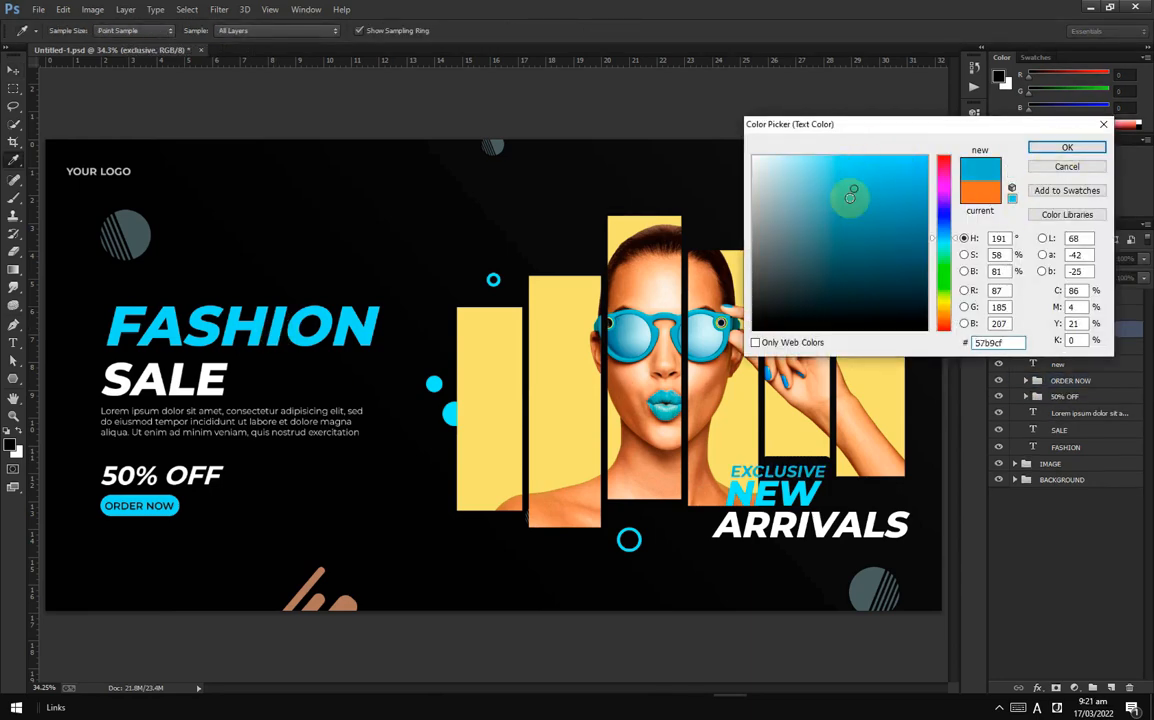
click(1067, 147)
Step: Recolour the NEW text to the saturated yellow #fad809, based on the portrait strips
click(1045, 364)
click(931, 259)
click(553, 407)
drag(884, 152, 918, 159)
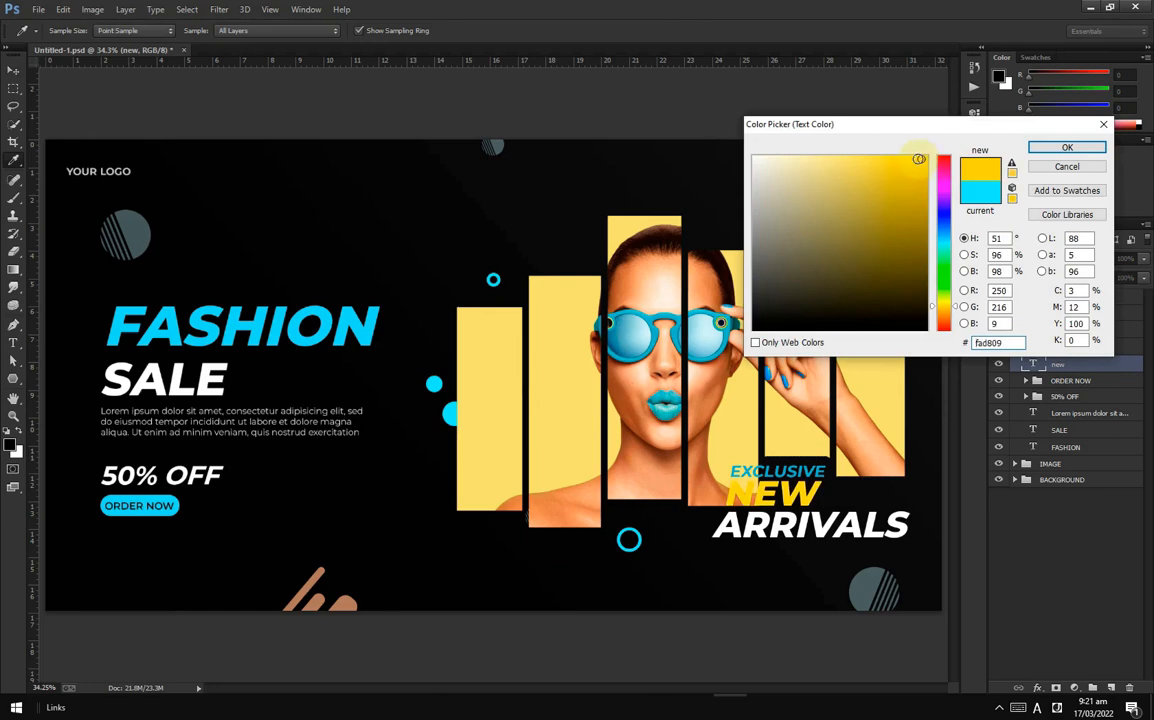
click(1095, 148)
Step: Shift the EXCLUSIVE, NEW and ARRIVALS texts rightward, and move them together with the IMAGE group slightly left
ctrl+click(1077, 347)
ctrl+click(1073, 331)
drag(782, 492, 807, 491)
scroll(816, 484, down, 2)
scroll(816, 484, up, 2)
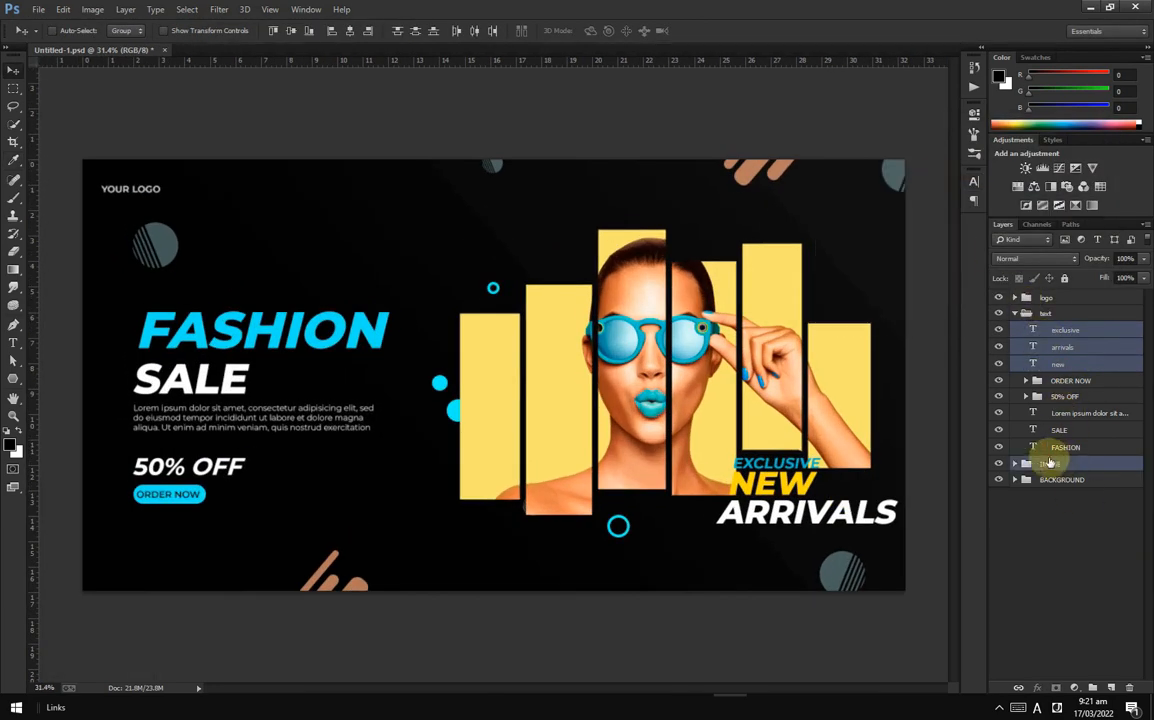
ctrl+click(1050, 463)
drag(815, 378, 800, 378)
Step: Recolour the NEW text with the skin orange #bf7046 sampled from the portrait's shoulder
click(1070, 372)
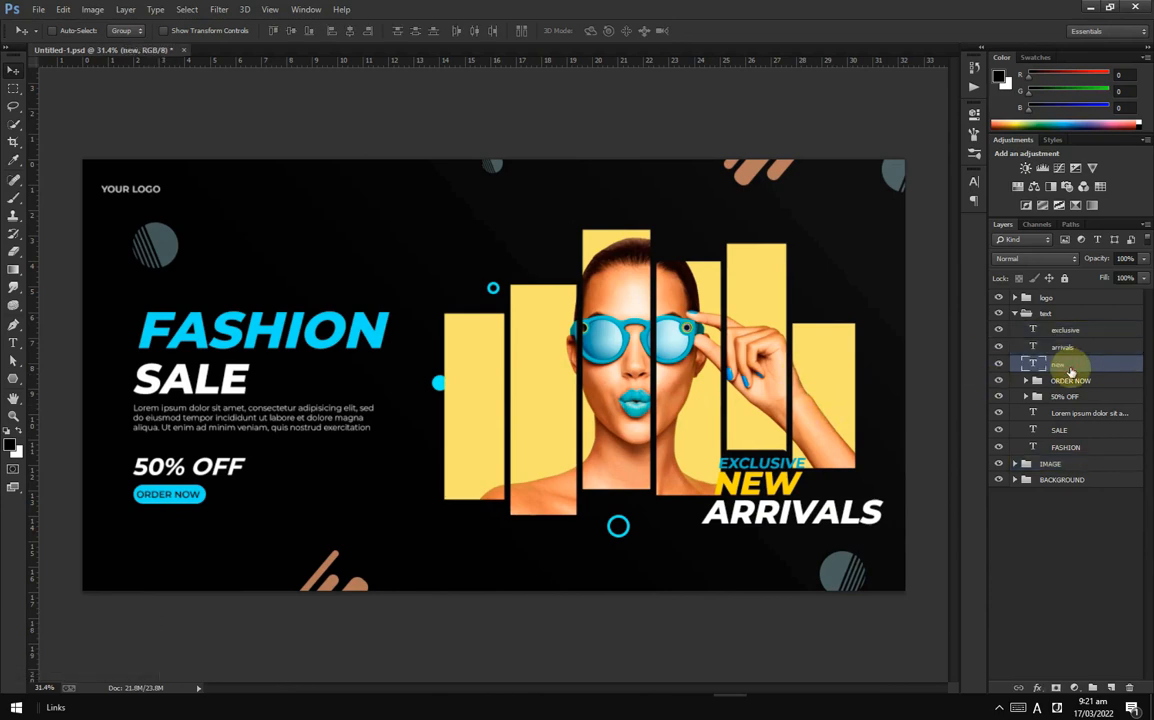
click(978, 188)
click(920, 247)
click(687, 481)
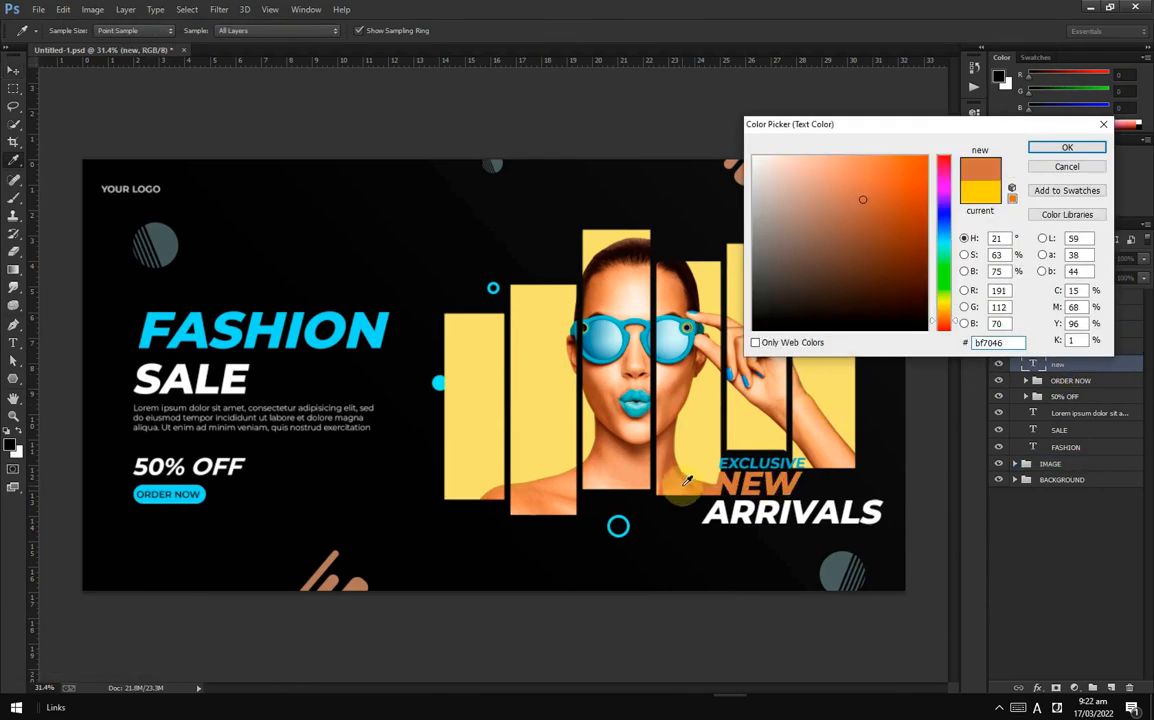
click(1060, 148)
click(933, 174)
Step: Change the EXCLUSIVE text to a more saturated blue of the same hue
click(1034, 331)
click(976, 189)
click(920, 247)
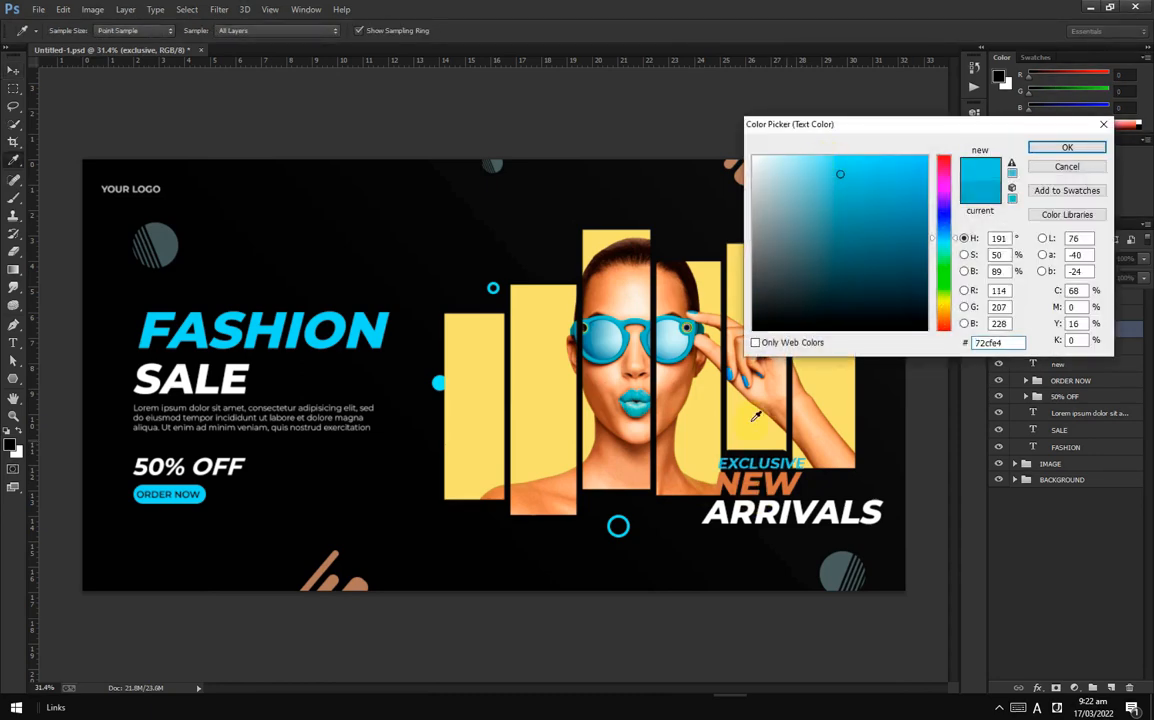
click(903, 179)
click(1066, 148)
Step: Scale the EXCLUSIVE text down to 15.78 pt and position it just above NEW
scroll(804, 475, up, 4)
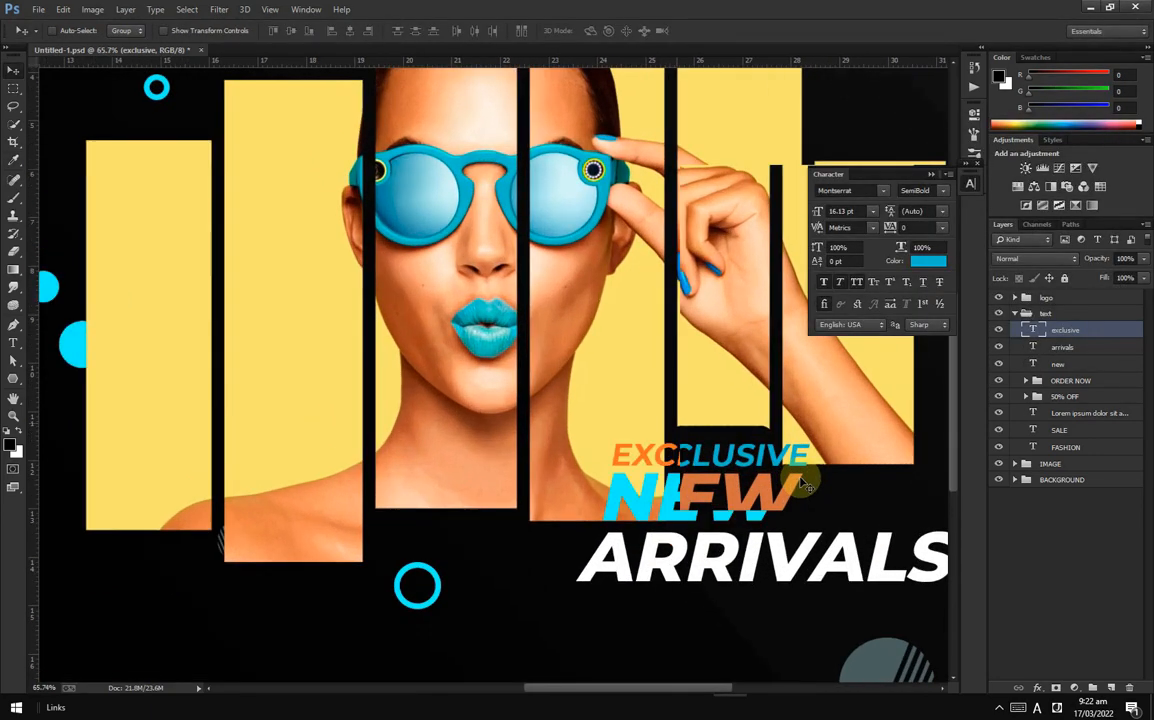
drag(700, 470, 703, 461)
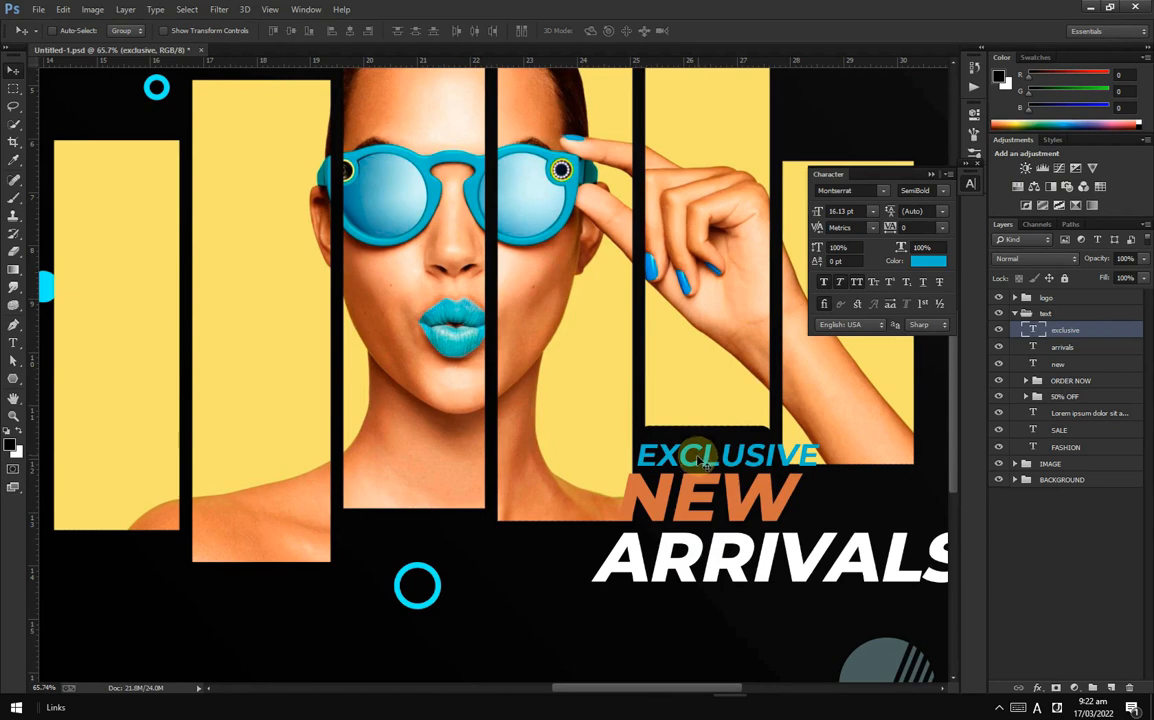
key(ctrl+t)
mouse_move(815, 473)
mouse_down()
mouse_move(826, 478)
mouse_move(800, 470)
mouse_up()
click(621, 31)
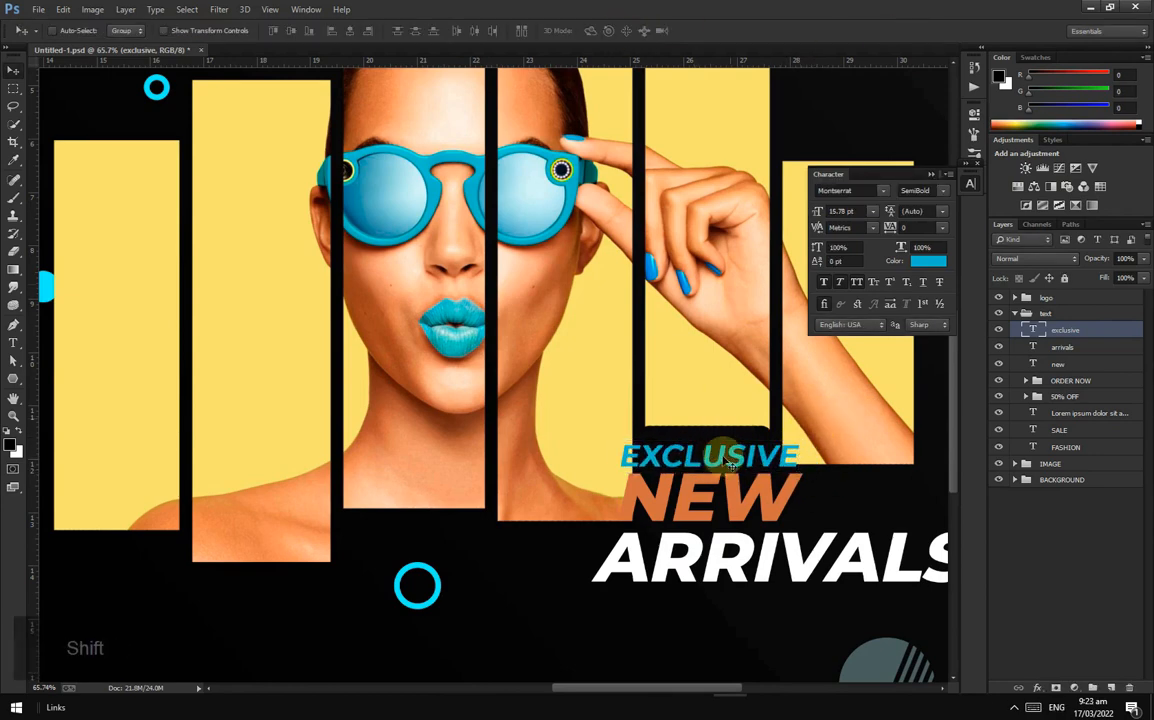
drag(721, 453, 731, 452)
Step: Trim the uneven lower edge of the fifth portrait strip on the image's layer mask using a rectangular selection
click(1016, 313)
ctrl+click(795, 490)
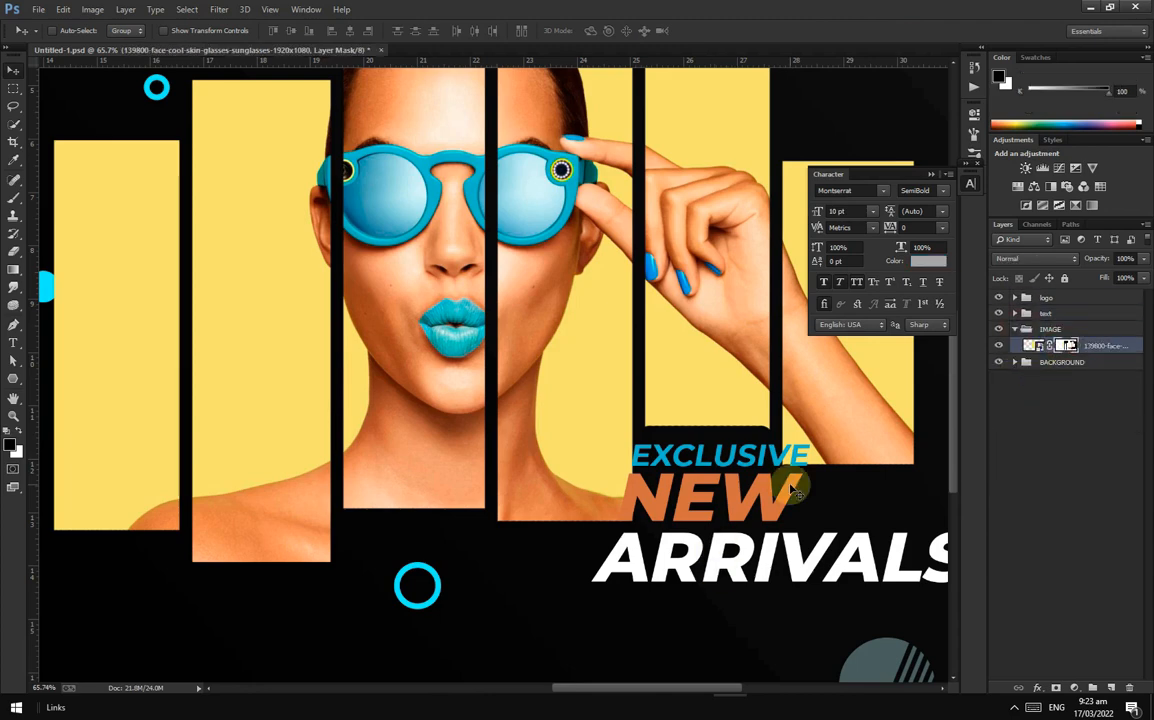
key(b)
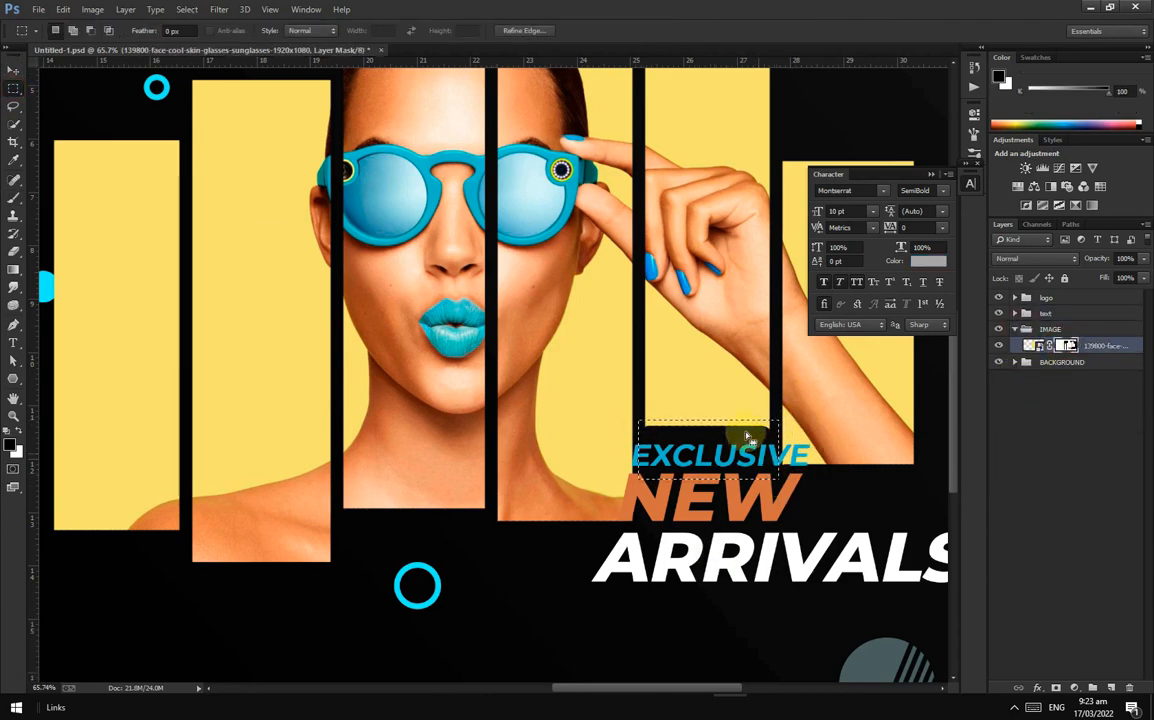
click(14, 71)
drag(752, 464, 880, 489)
key(ctrl+z)
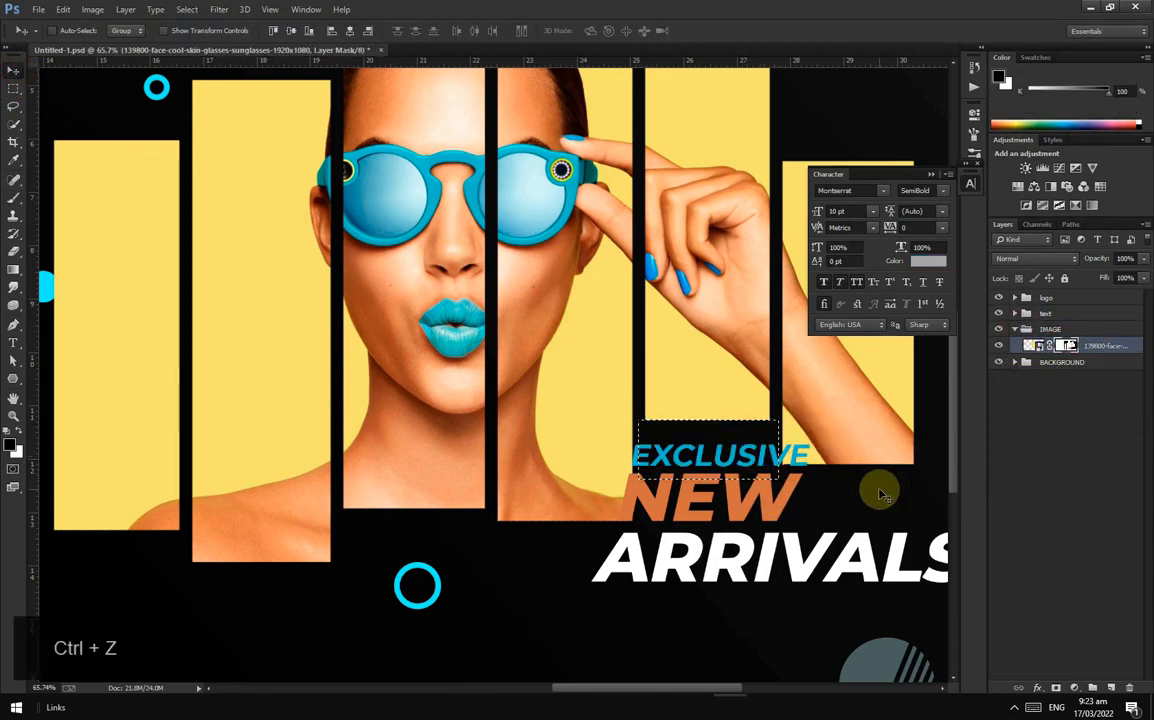
key(ctrl+d)
Step: Save the banner document, collapse the IMAGE group and select the logo group
key(b)
scroll(770, 450, right, 3)
key(ctrl+d)
key(ctrl+s)
key(ctrl+0)
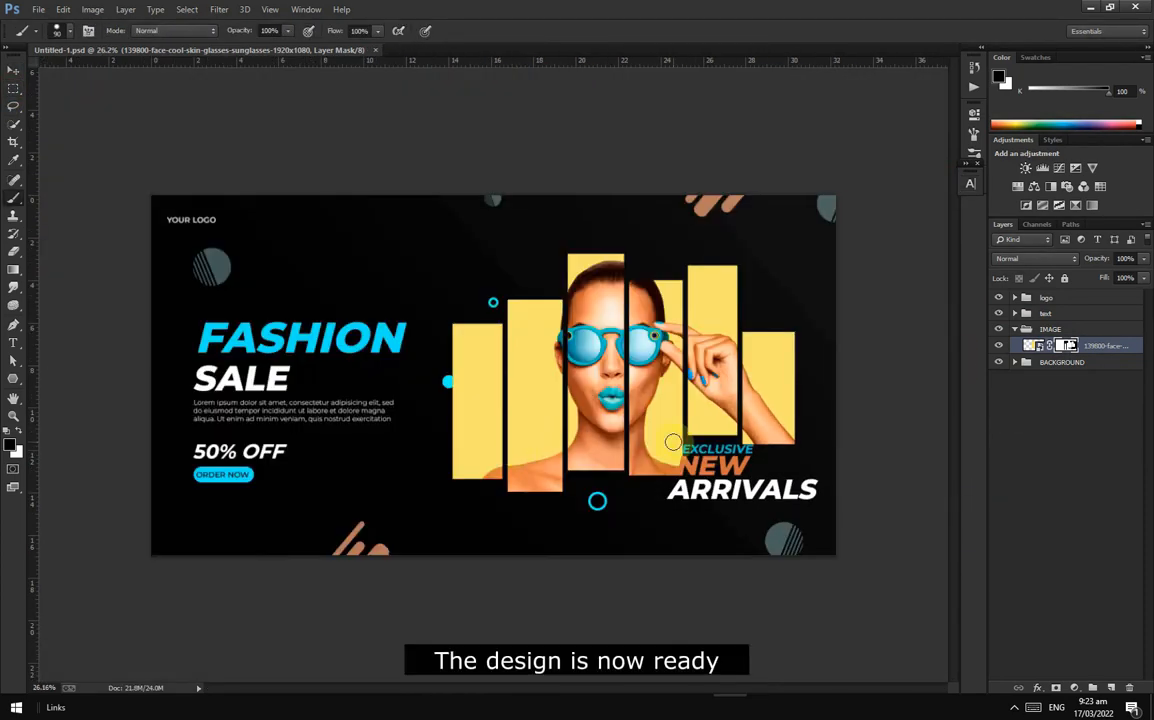
click(1018, 330)
click(1056, 299)
click(13, 68)
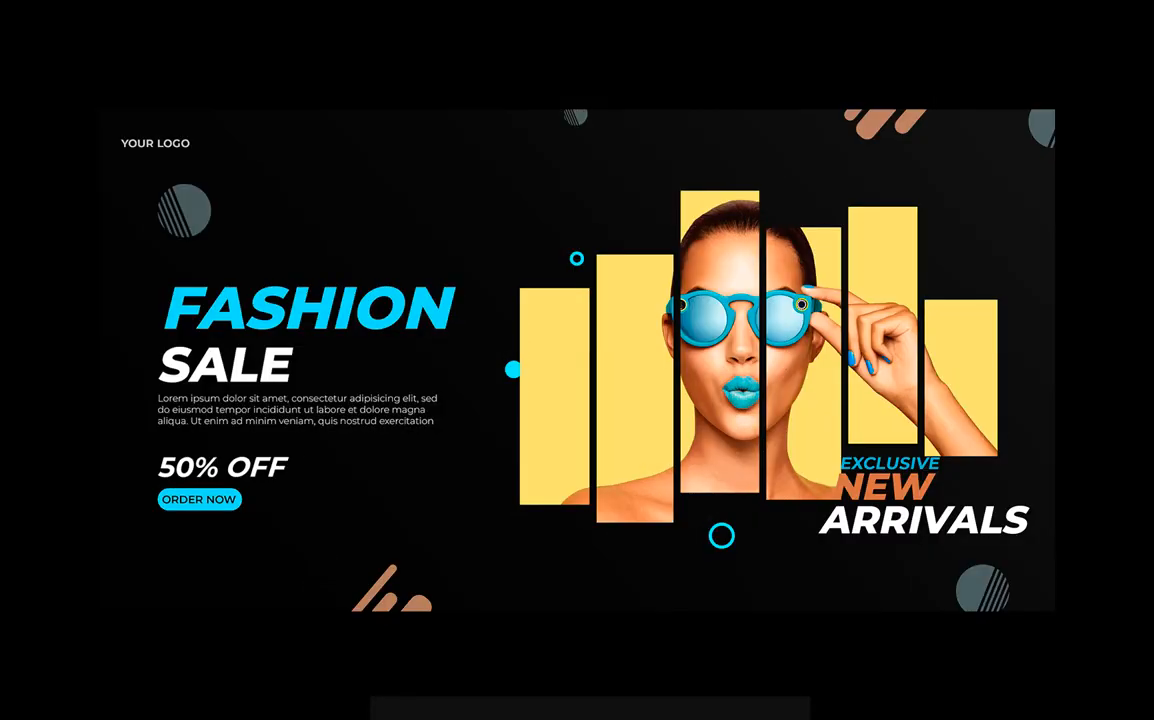